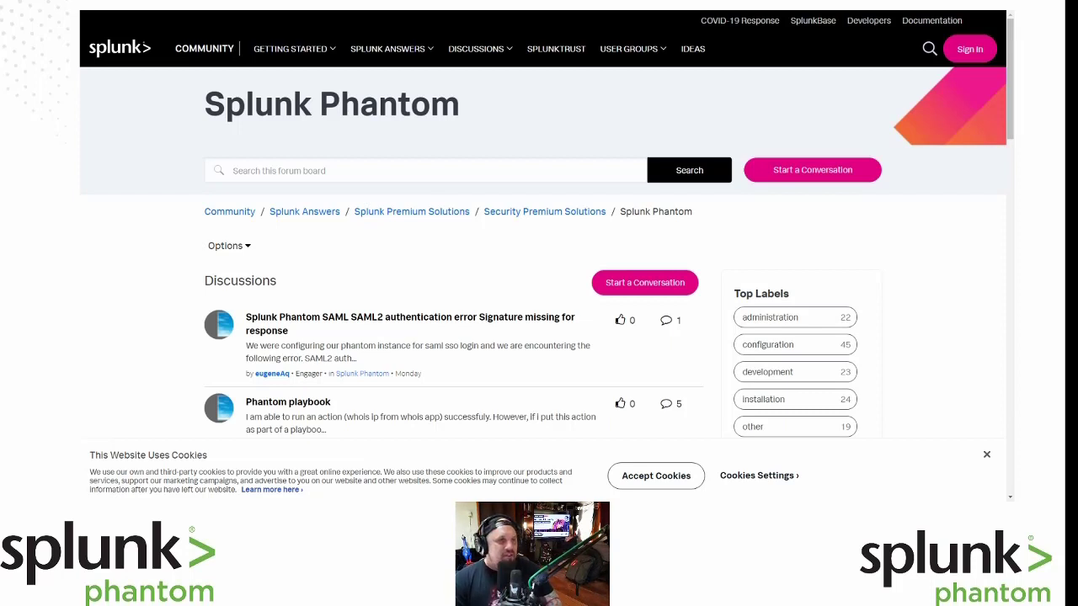
Switch from the Splunk Community forum tab to the Splunk Phantom sign-in page.
key(ctrl+Tab)
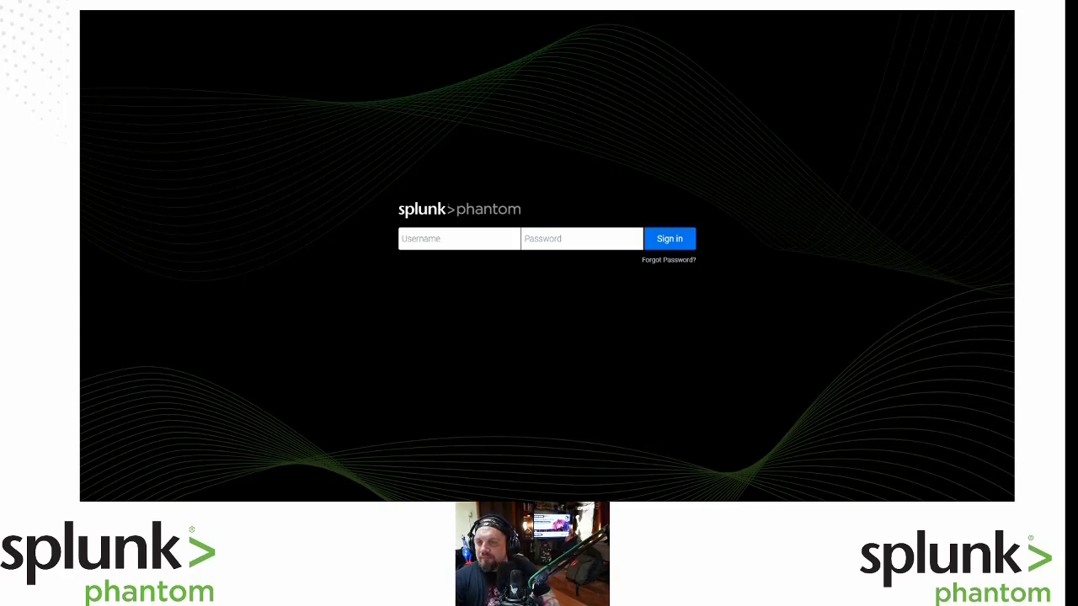
Sign in to Phantom with username admin and the account password.
click(437, 243)
text(admin)
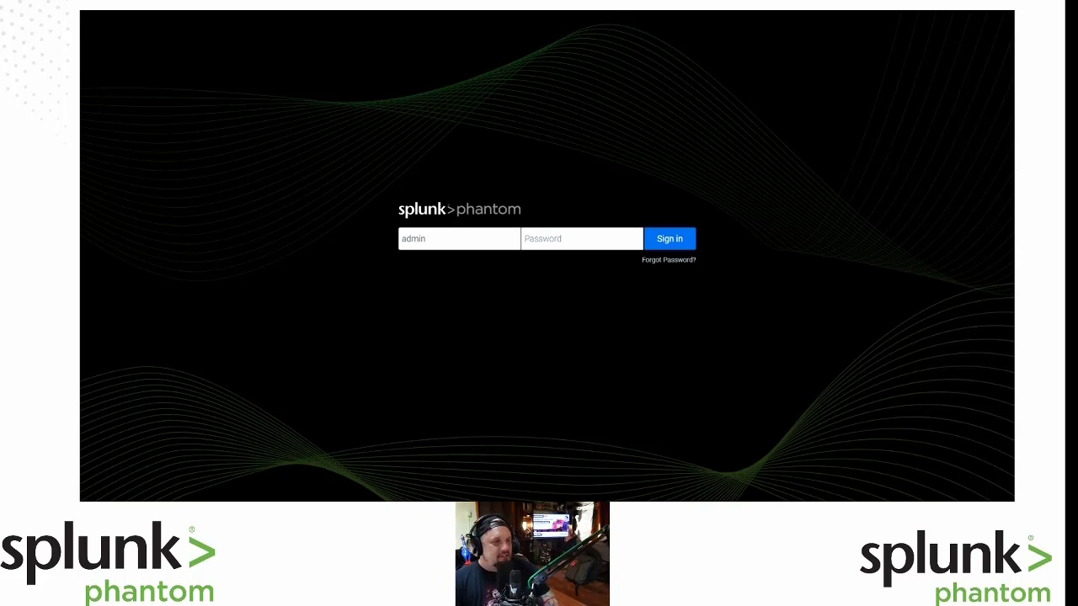
click(556, 241)
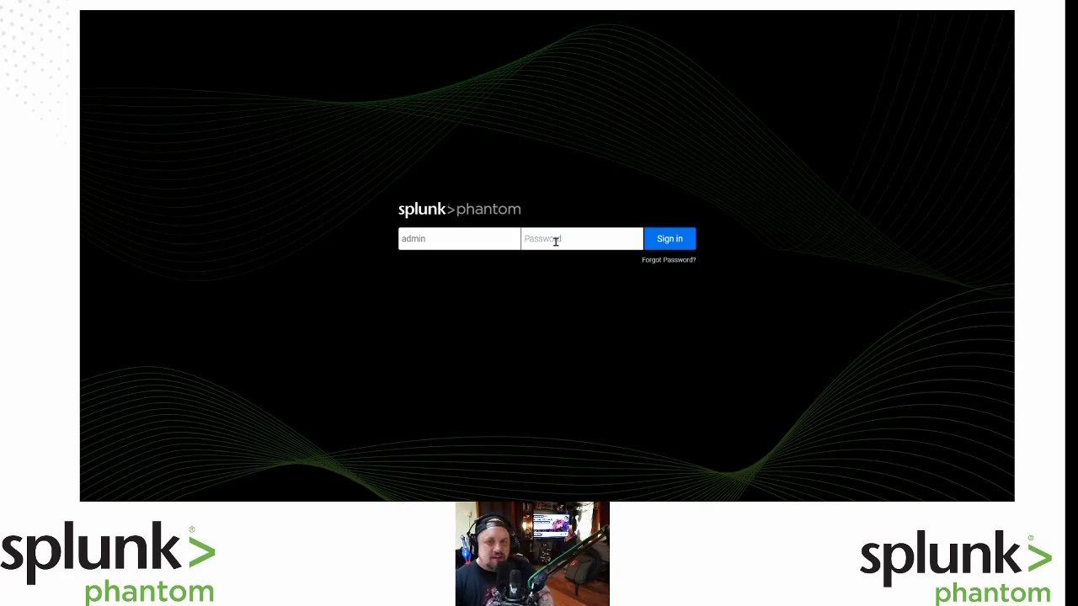
key(ctrl+v)
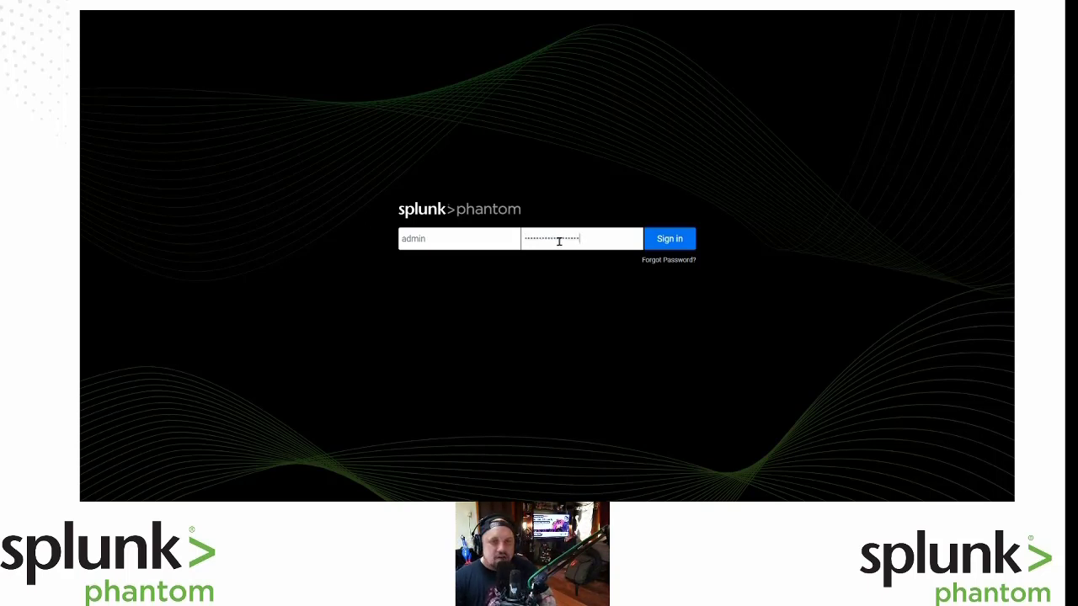
click(678, 239)
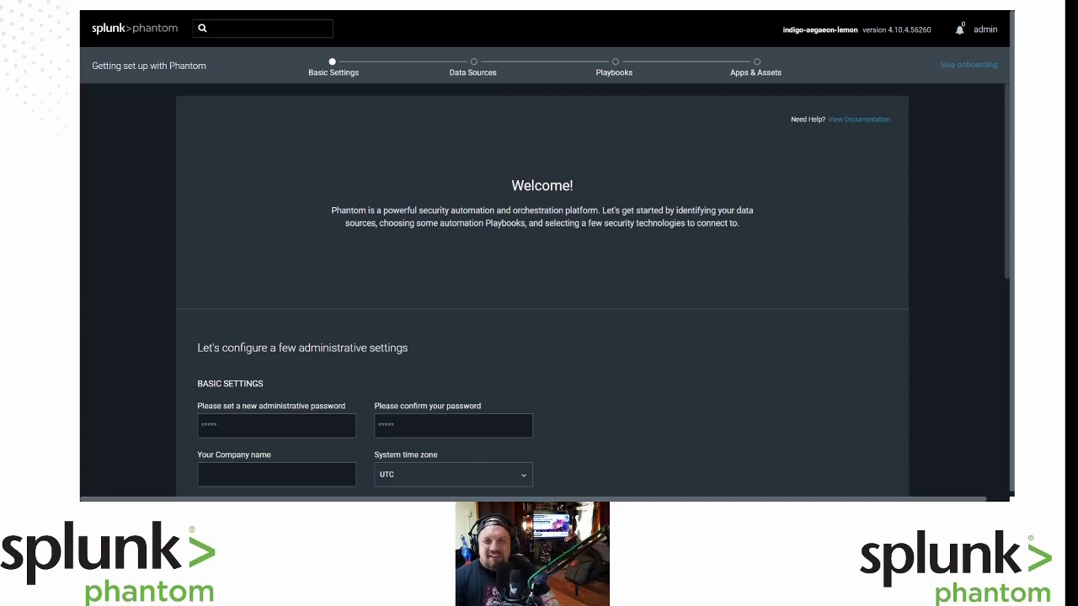
Skip onboarding on the Welcome page to reach the Home dashboard.
click(968, 65)
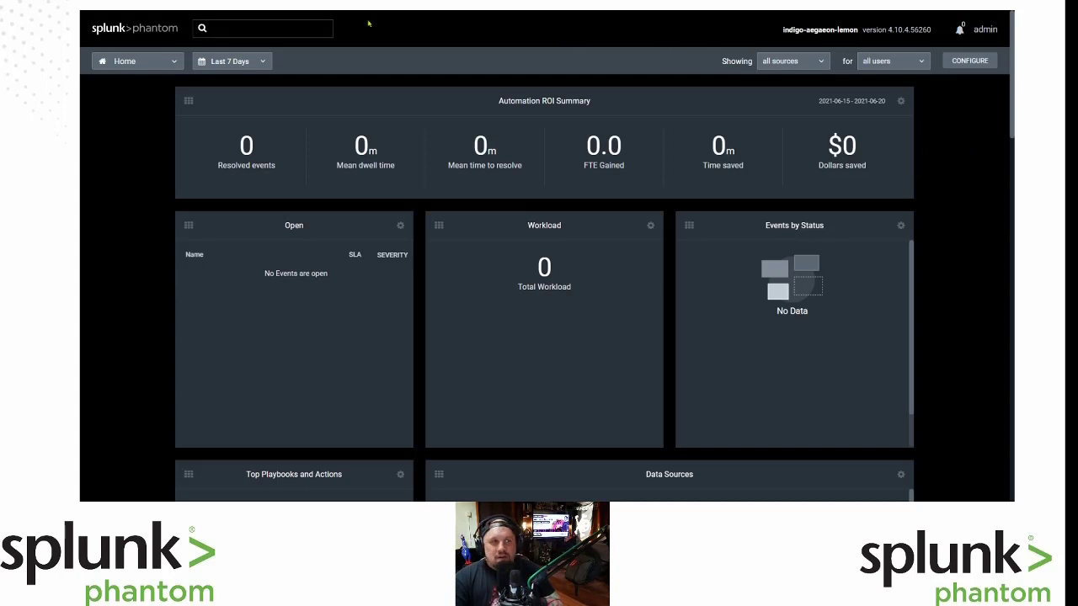
Go through the Home menu to the admin account's User Settings page.
click(162, 64)
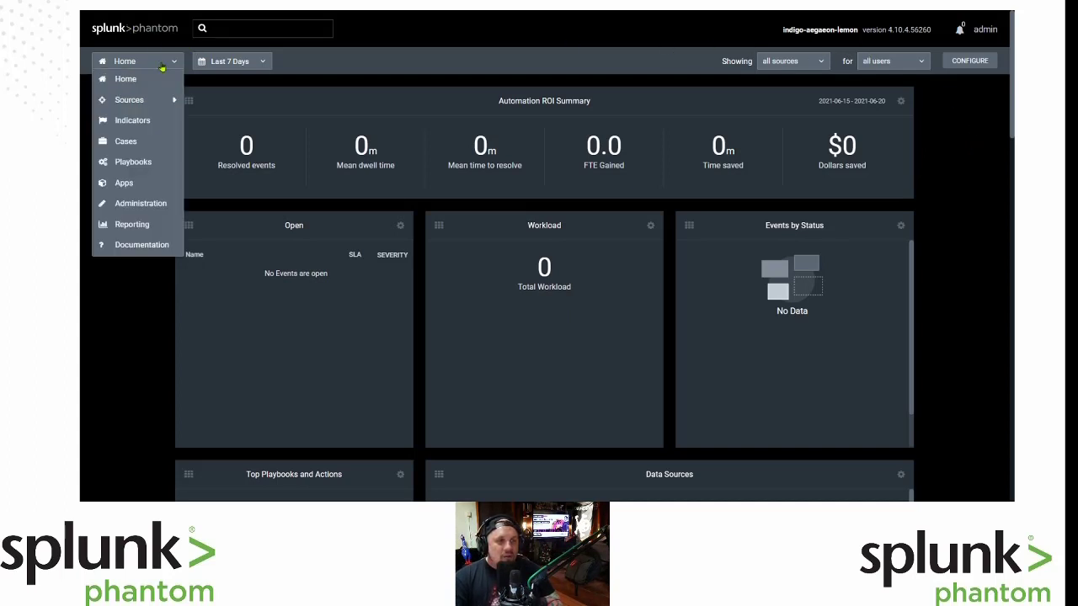
mouse_move(154, 107)
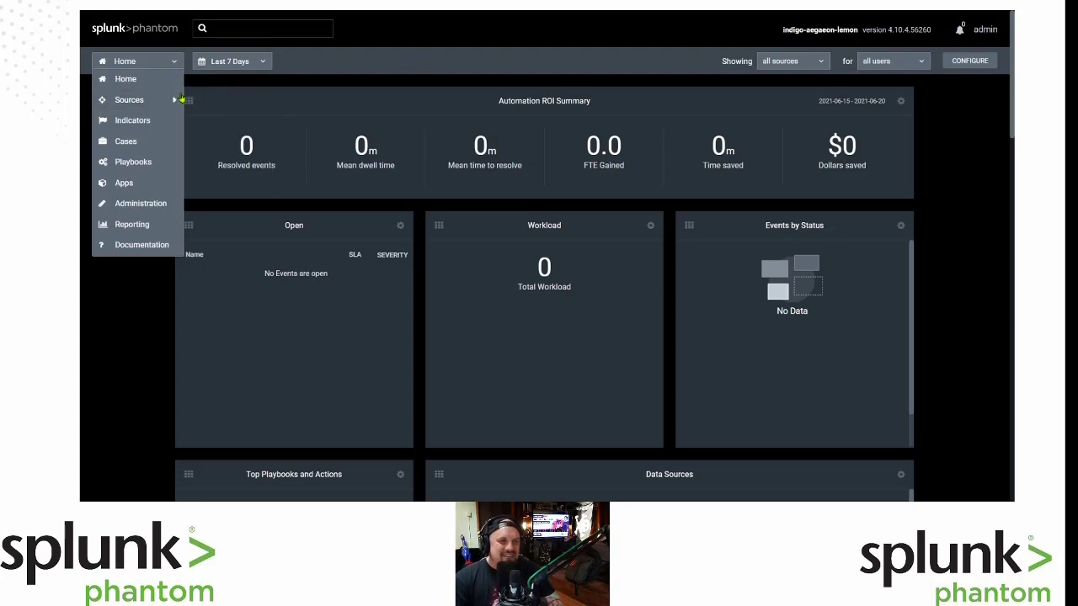
click(146, 171)
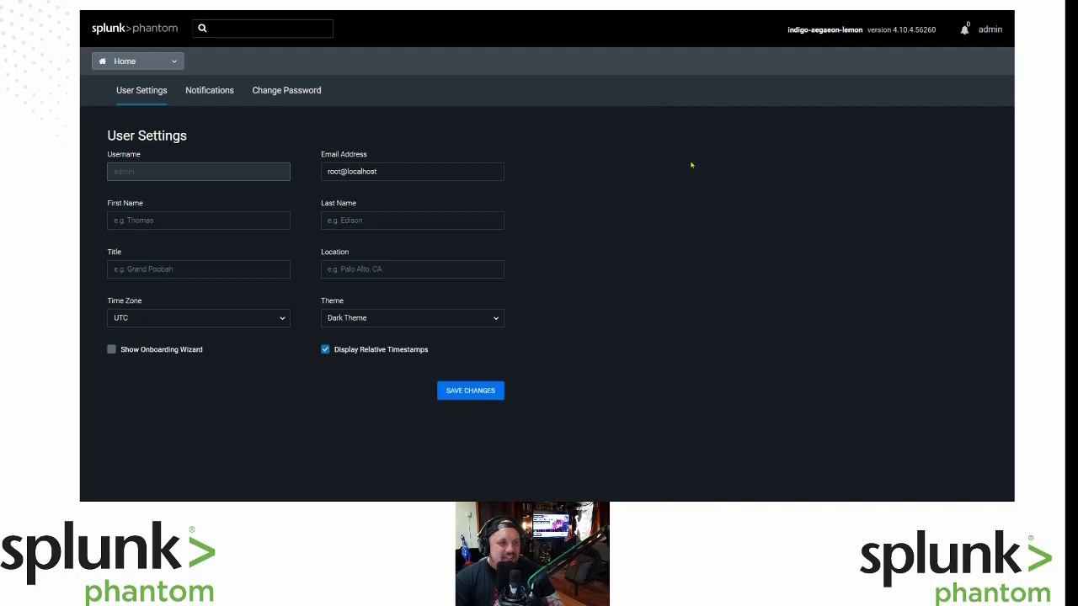
Choose Administration from the Home menu to show Company Settings Info.
mouse_move(160, 59)
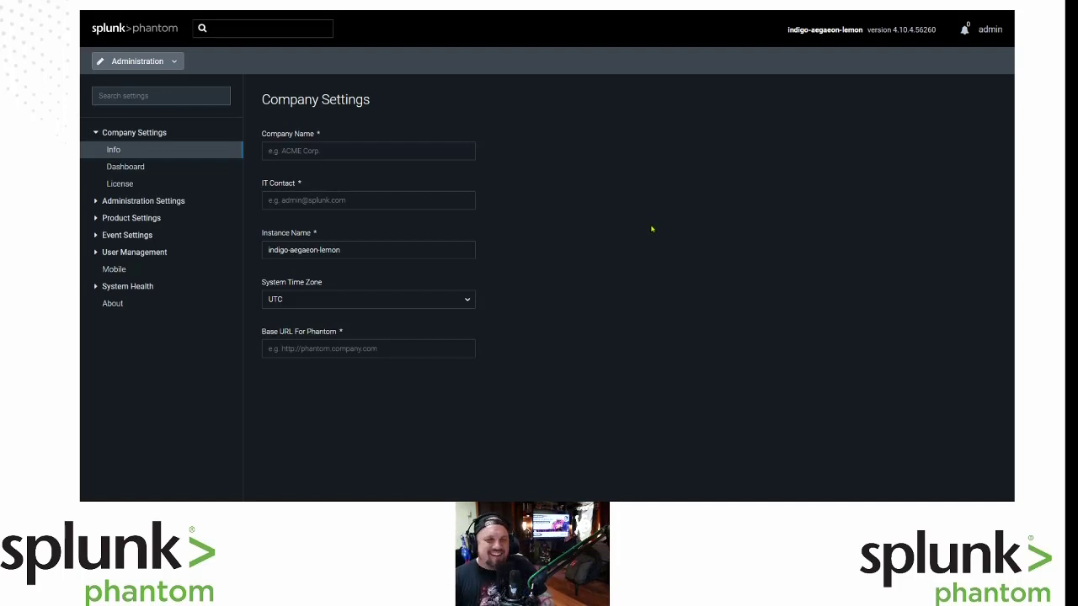
Expand the Administration Settings, Product Settings and User Management sidebar groups.
click(98, 202)
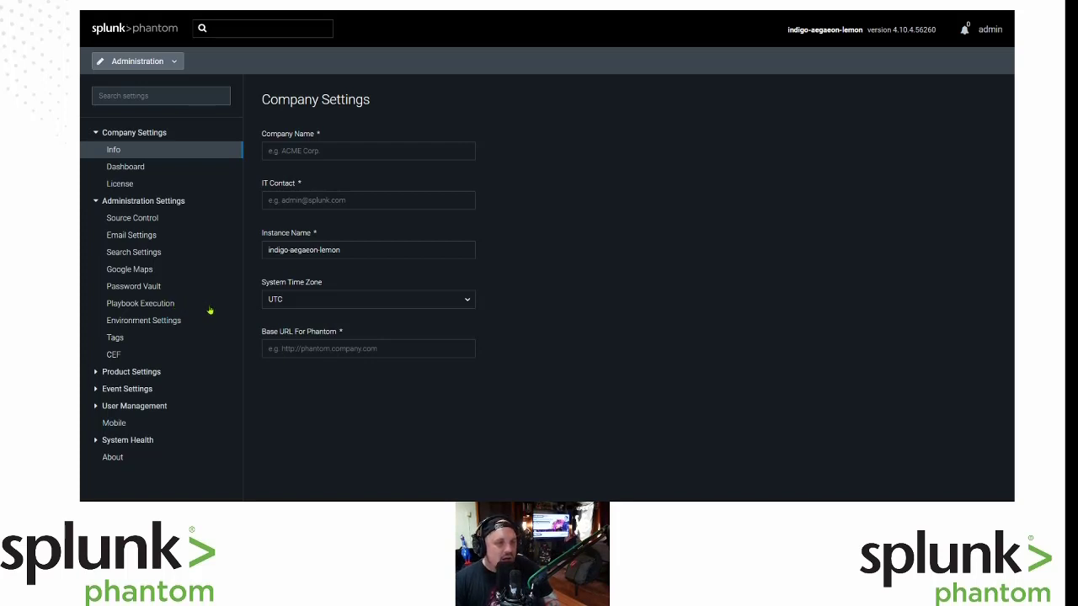
click(148, 373)
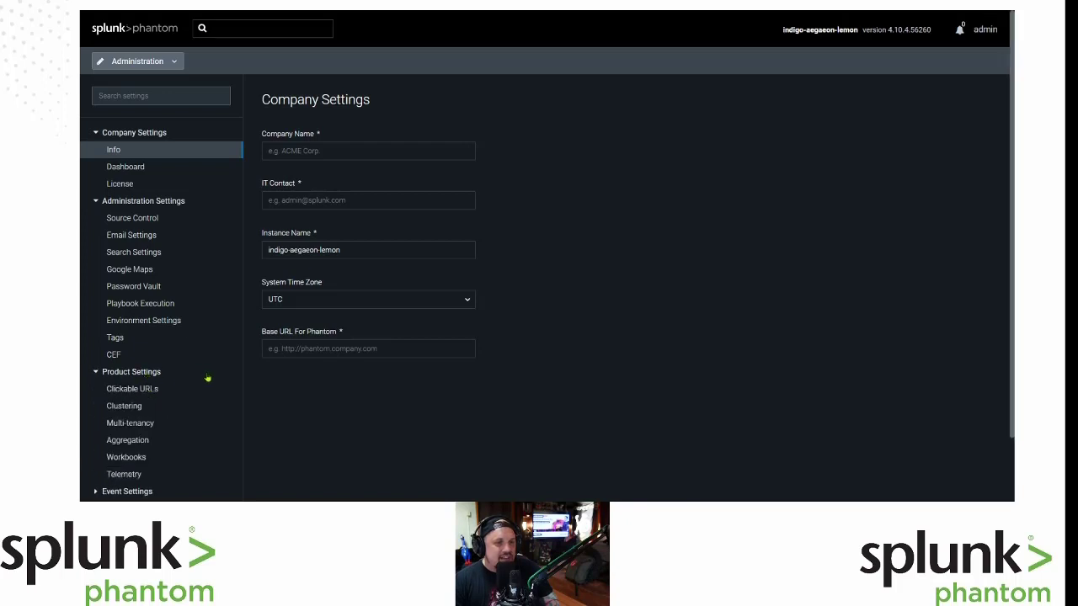
scroll(208, 379, down, 2)
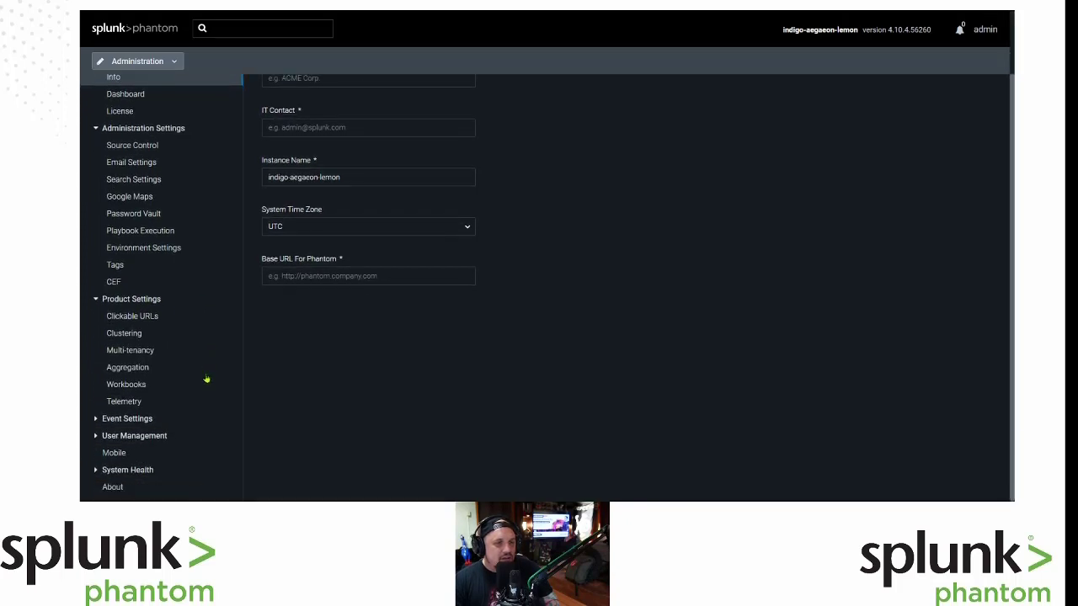
click(155, 439)
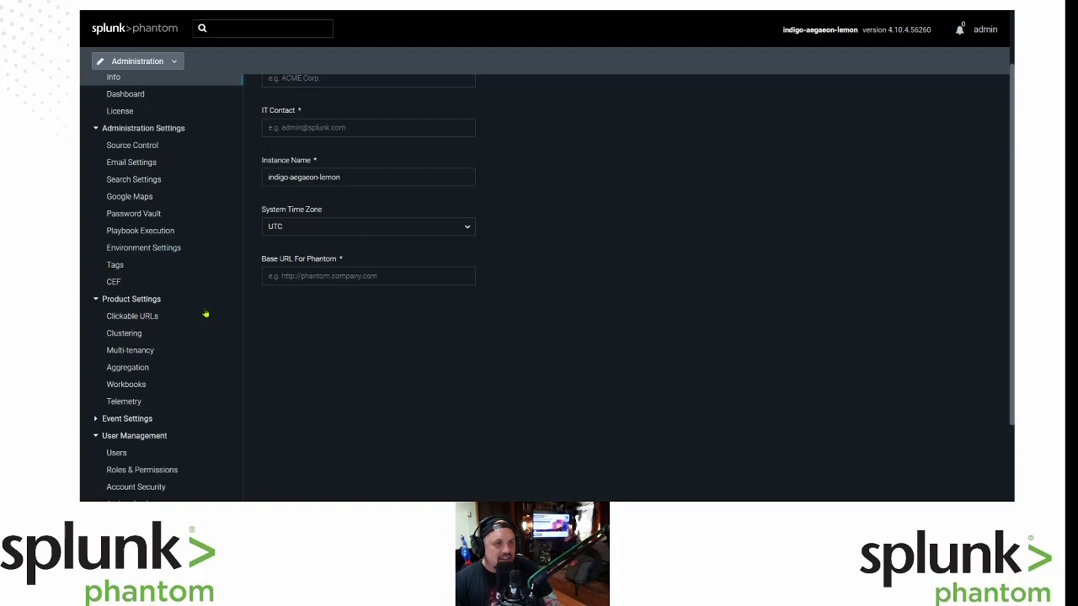
Open Company Settings > License and start uploading a new license key.
scroll(204, 313, up, 1)
click(125, 162)
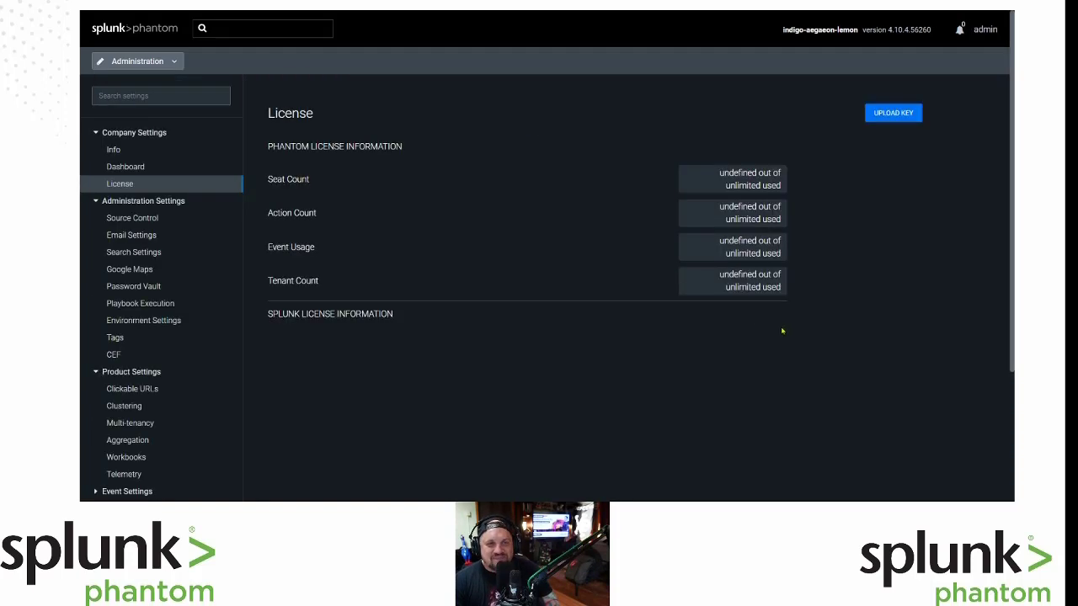
click(895, 114)
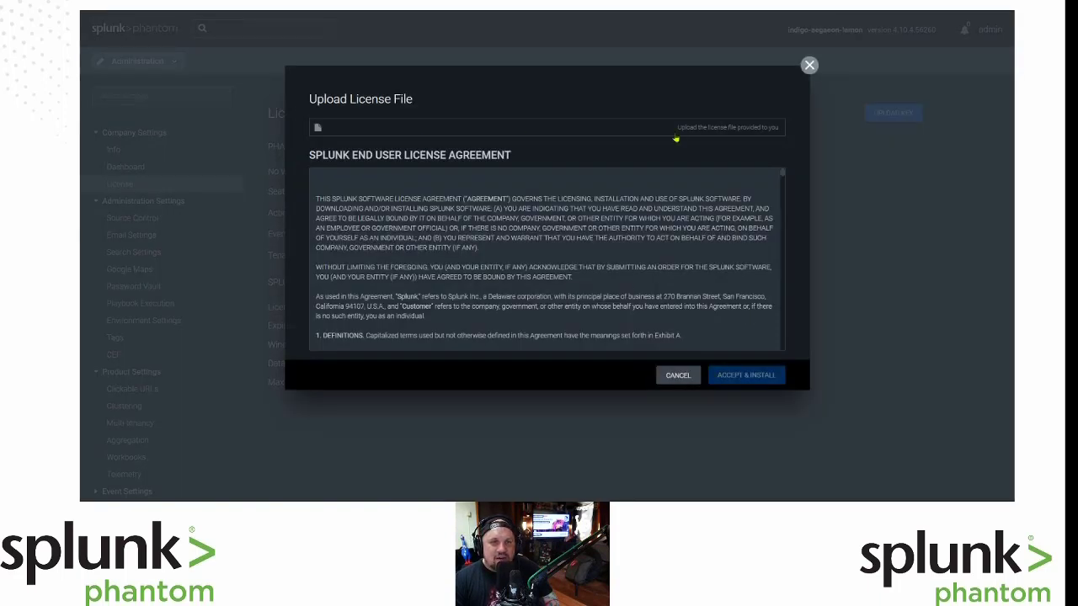
Read through the EULA, then accept it and install the chosen NFR .key license file.
scroll(747, 342, down, 15)
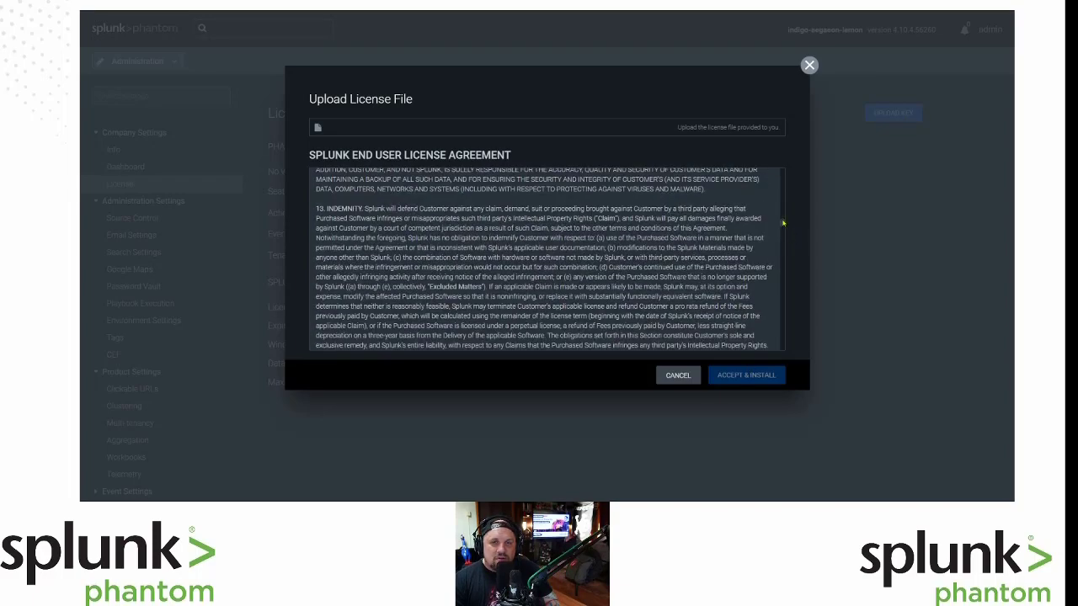
drag(782, 223, 784, 347)
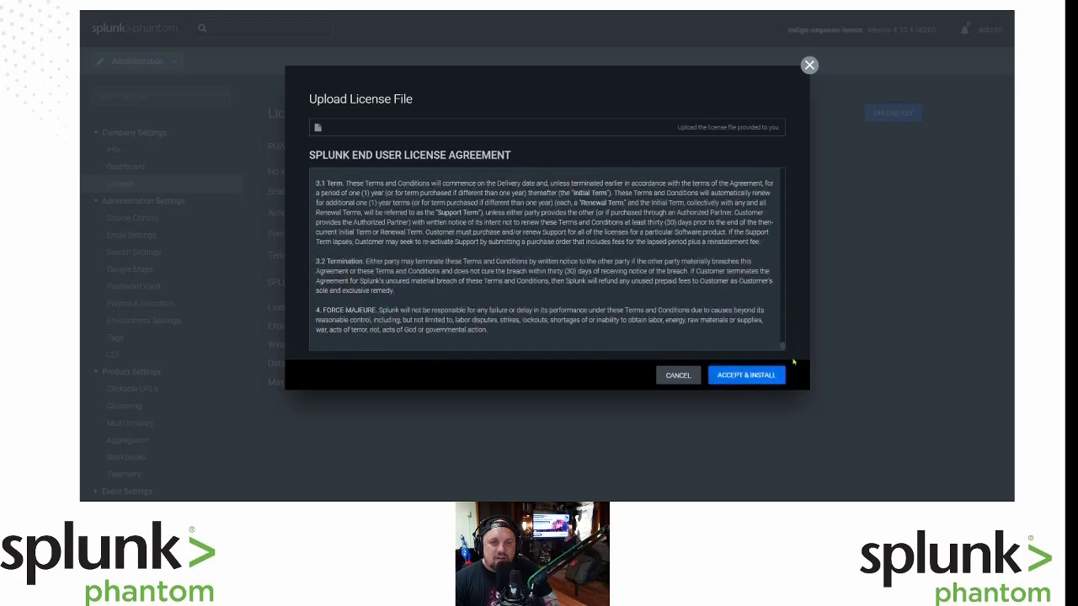
click(752, 379)
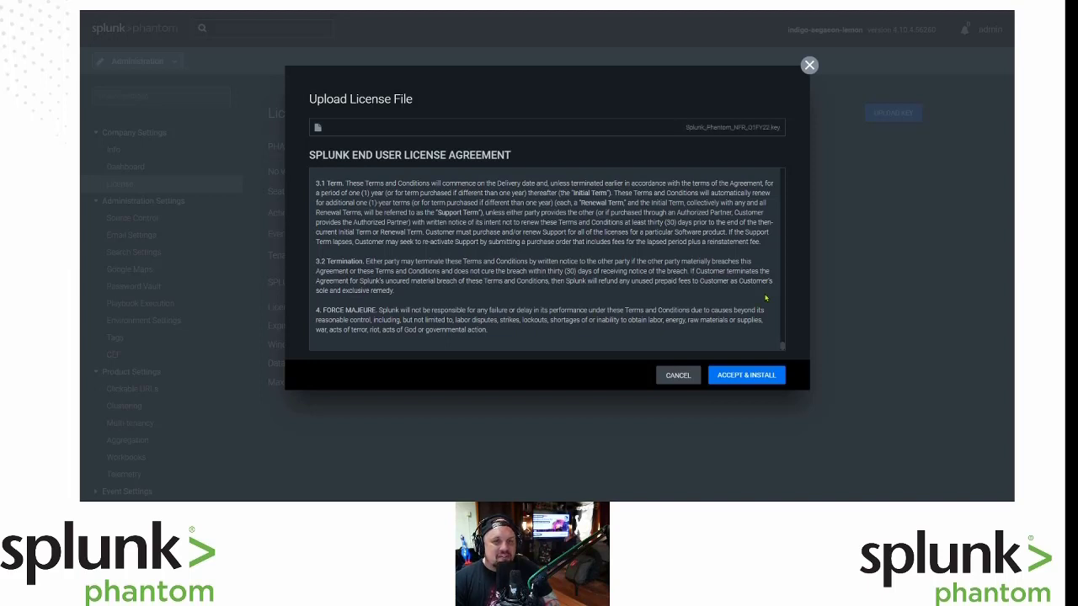
click(743, 379)
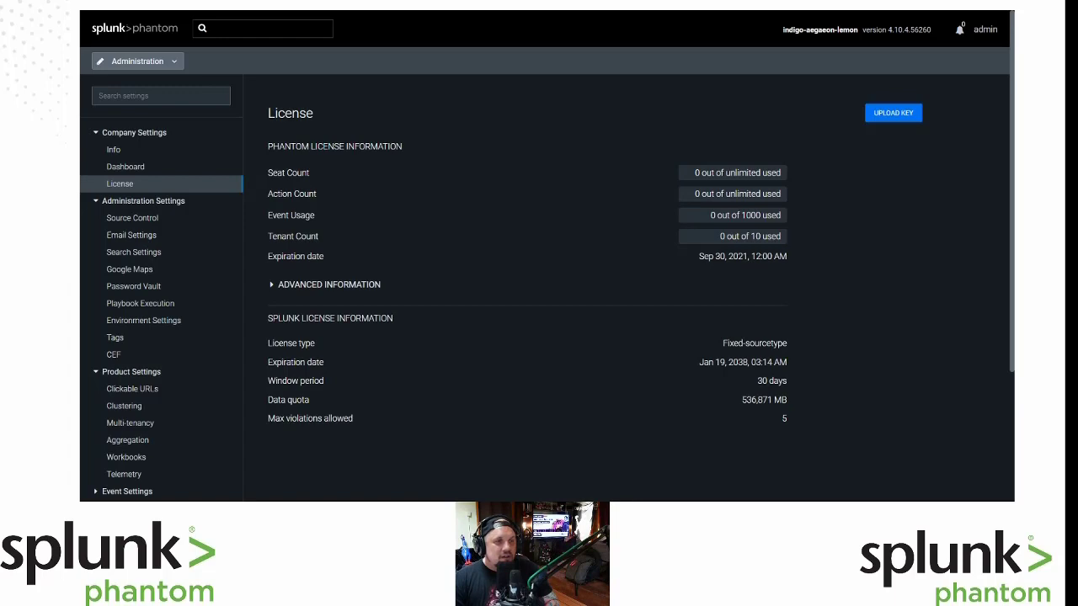
Scroll the License page to review the Phantom and Splunk license details.
scroll(547, 287, down, 4)
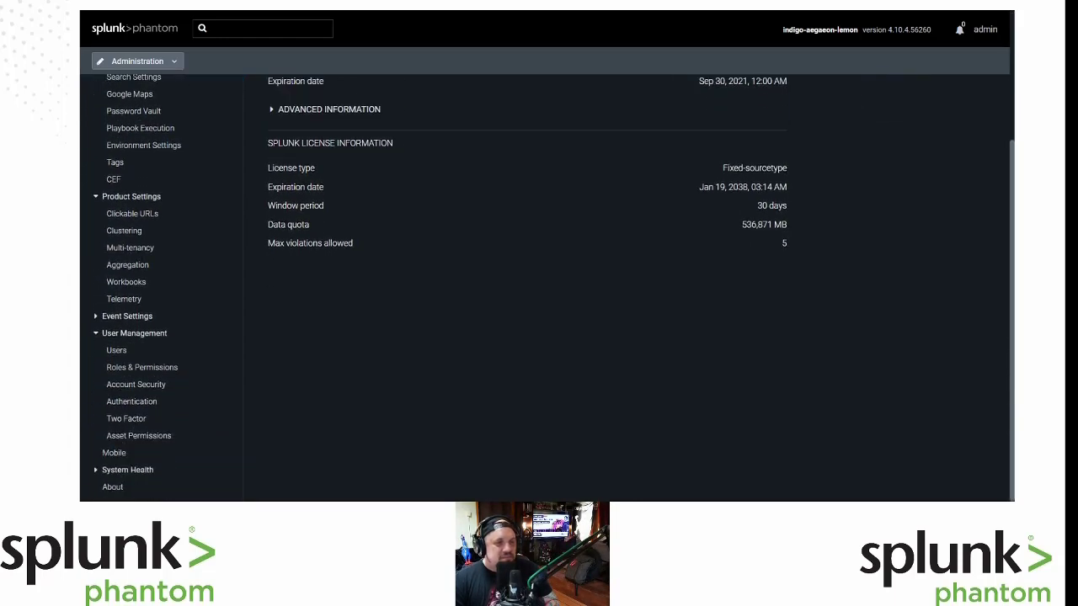
scroll(547, 286, up, 4)
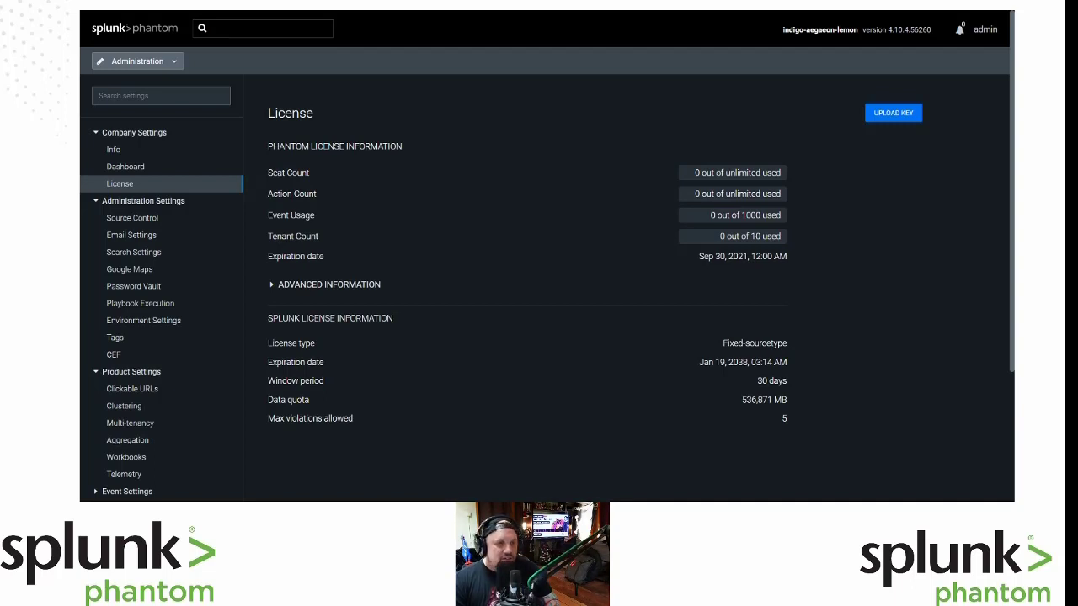
scroll(547, 286, down, 3)
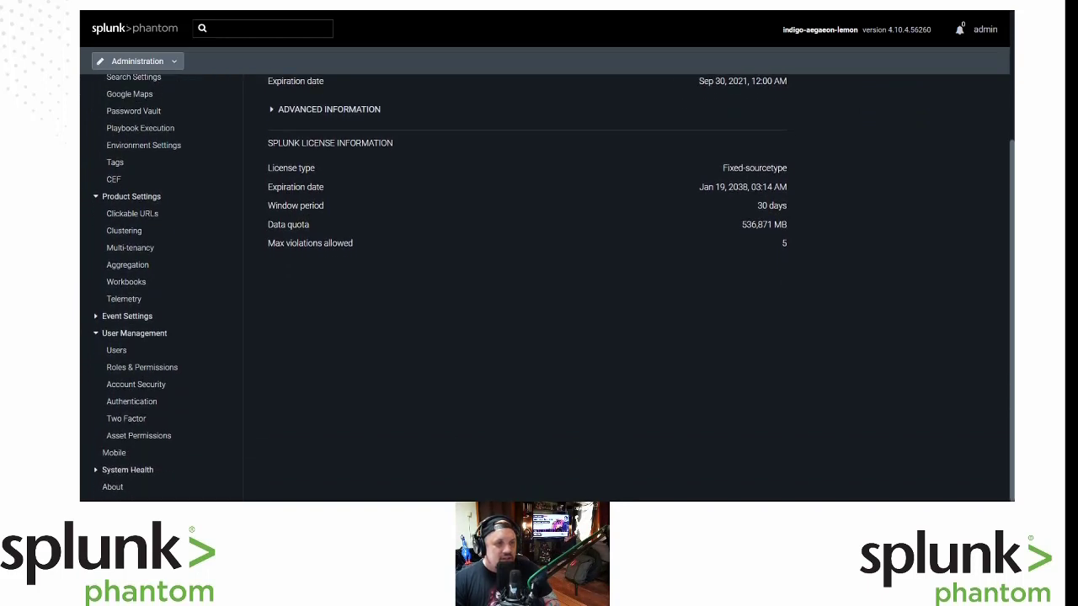
scroll(548, 286, up, 3)
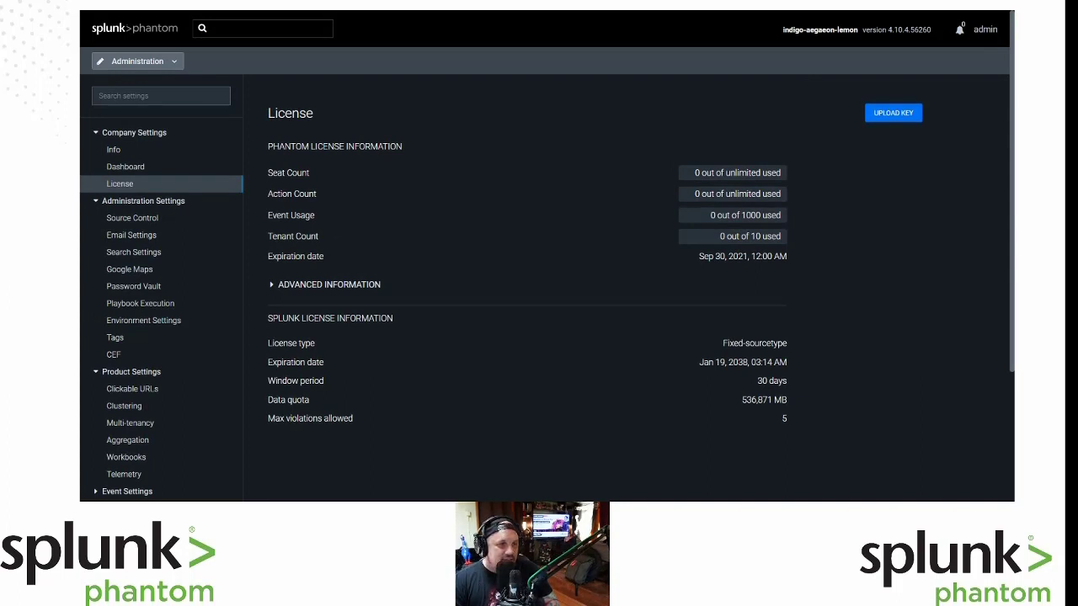
scroll(547, 269, down, 3)
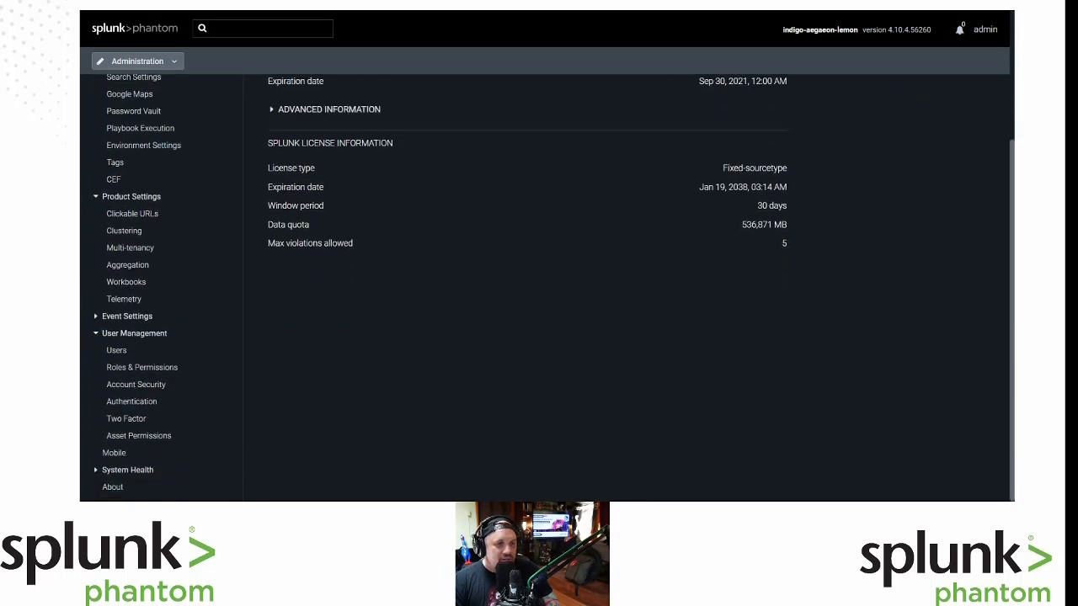
scroll(547, 286, up, 3)
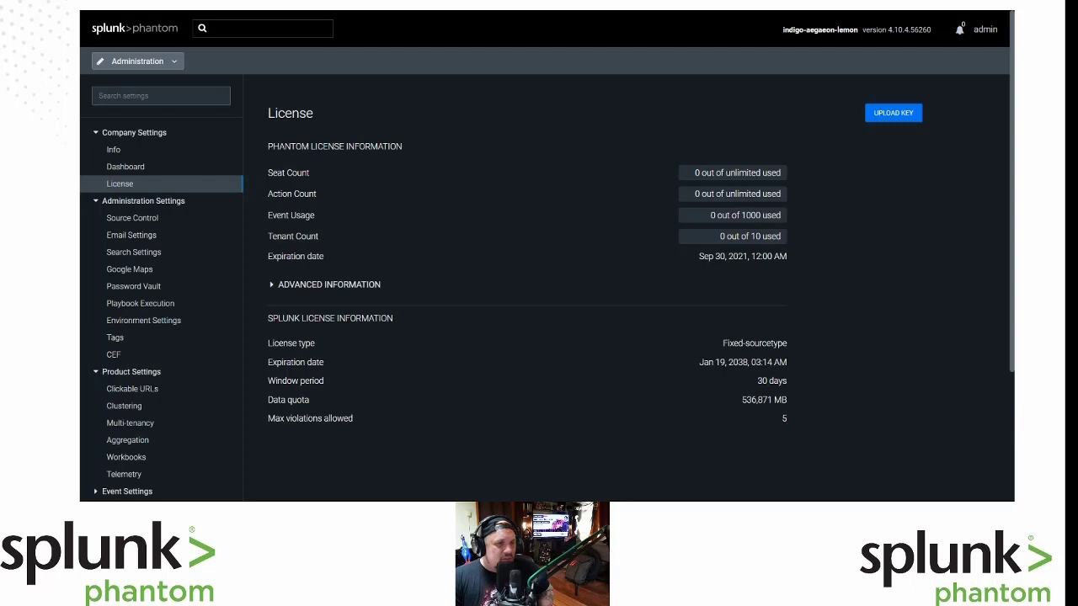
Expand Event Settings and open the Severity page with High, Medium and Low labels.
scroll(547, 253, down, 2)
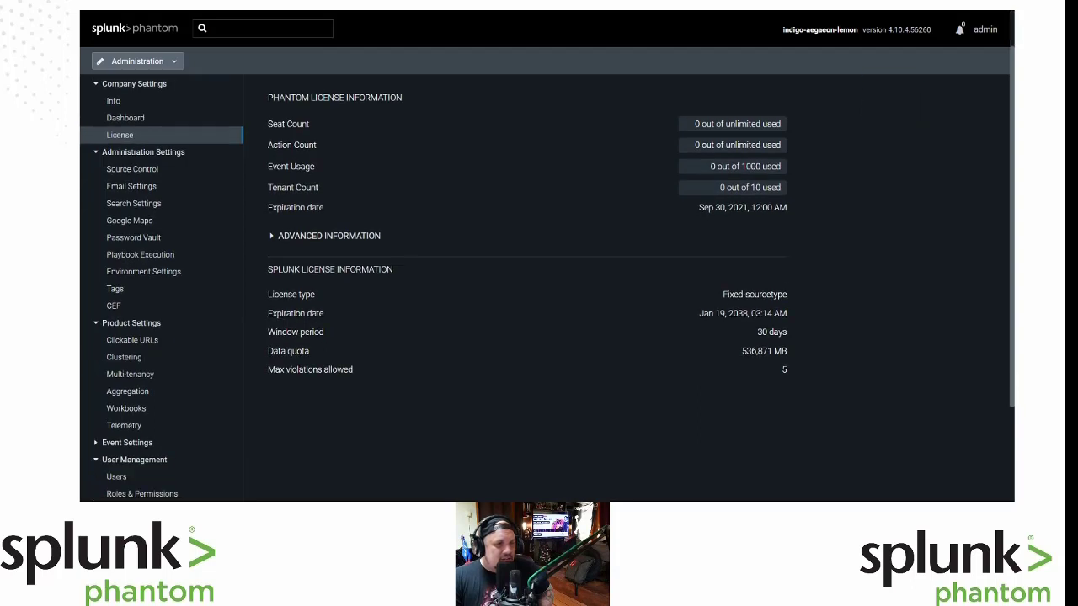
click(192, 391)
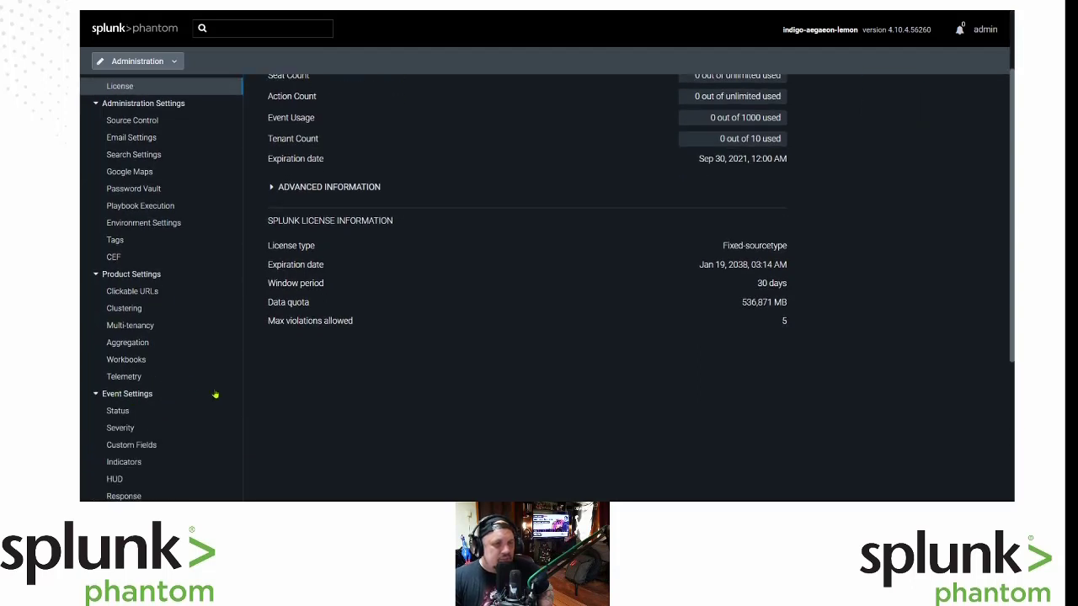
scroll(193, 387, down, 1)
scroll(180, 378, down, 1)
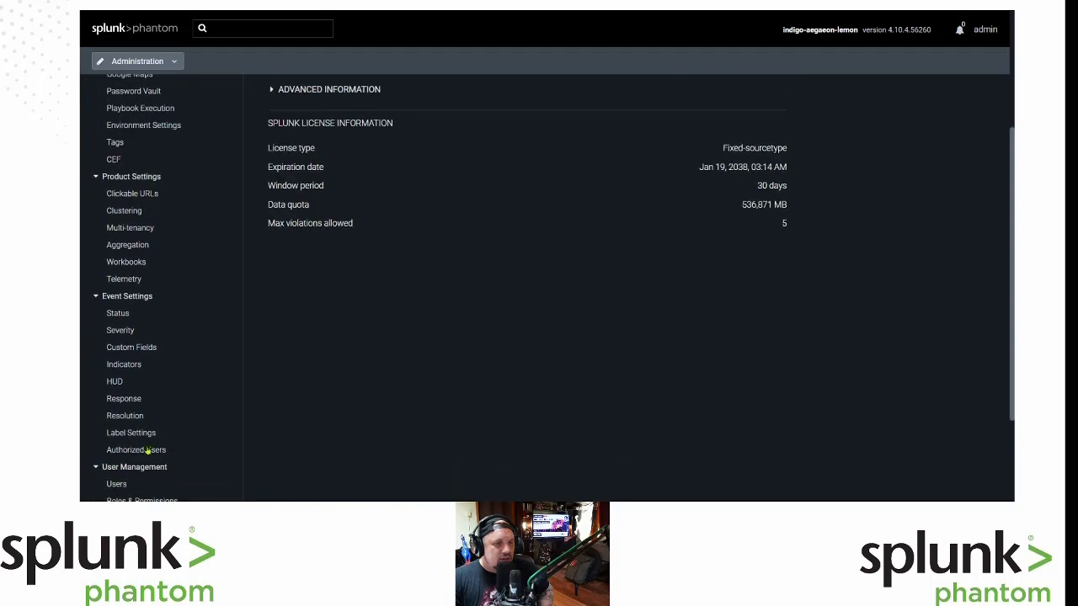
click(120, 335)
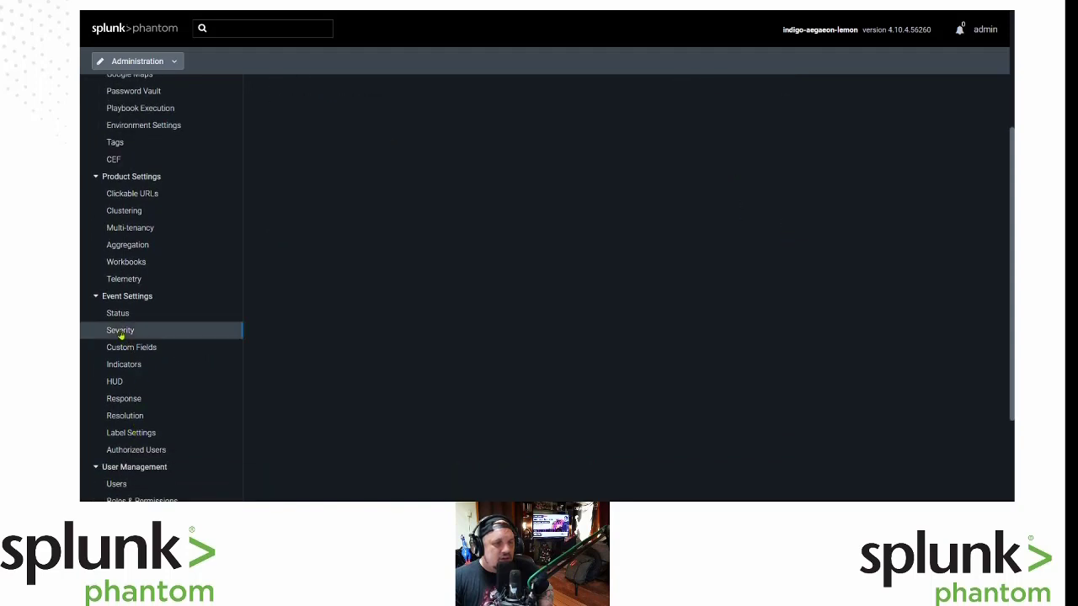
Check the Default Severity choices, keep Medium, and go to the Response SLA settings.
scroll(425, 290, up, 4)
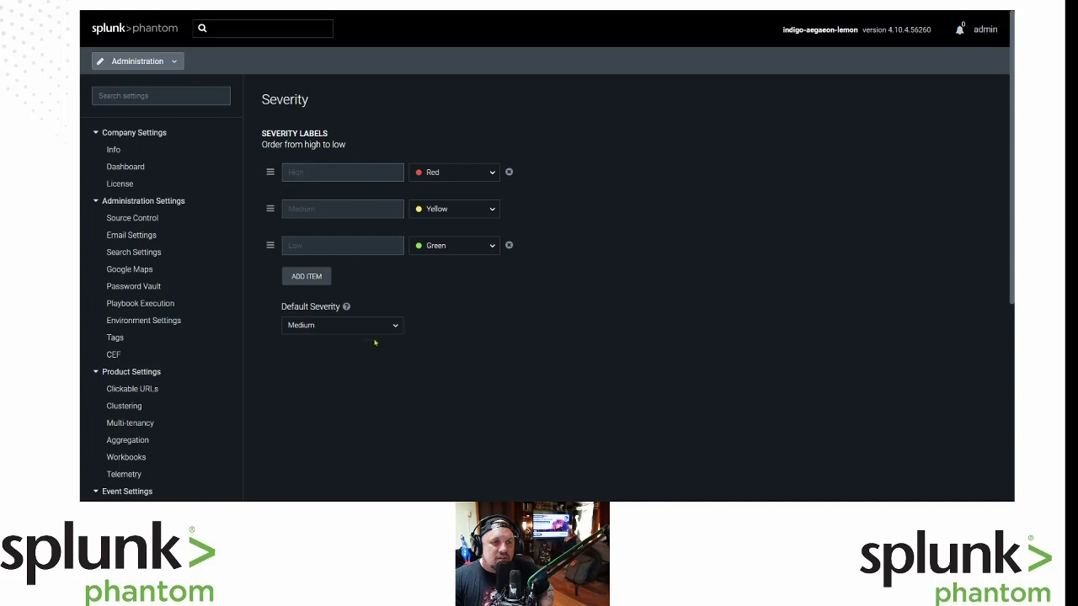
click(337, 327)
click(536, 348)
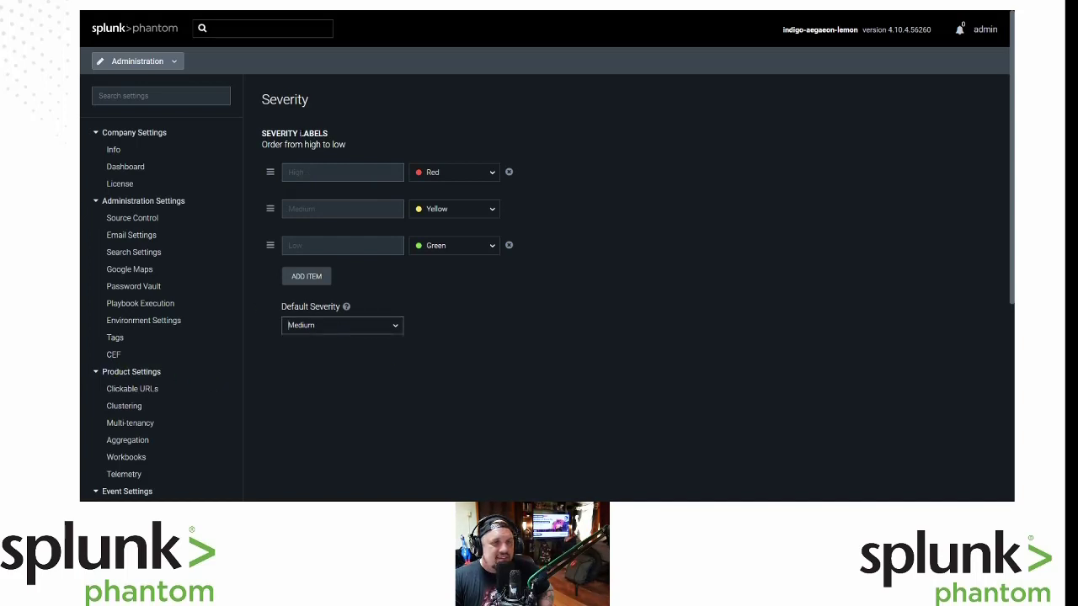
scroll(175, 363, down, 5)
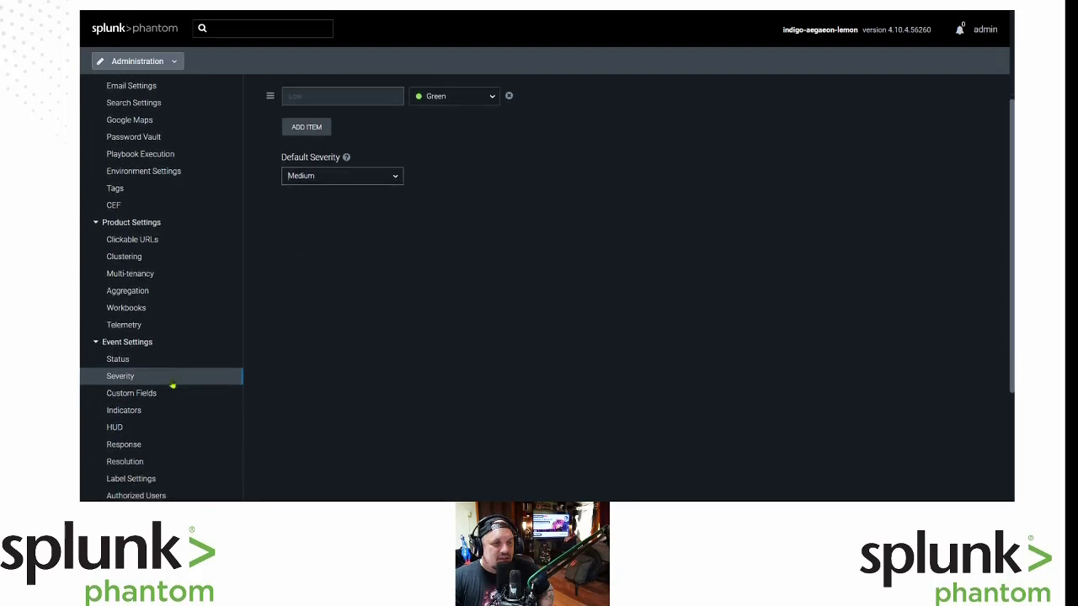
click(156, 396)
Change the High, Medium and Low severity SLAs from 60, 720 and 1440 to 5 minutes each, then save.
scroll(500, 315, up, 5)
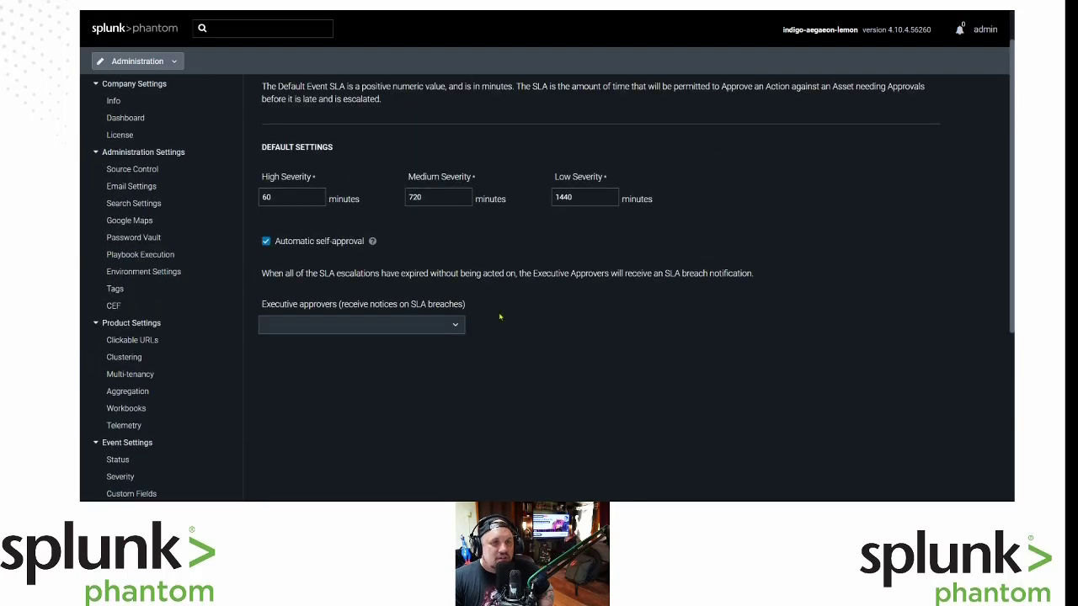
scroll(500, 317, up, 1)
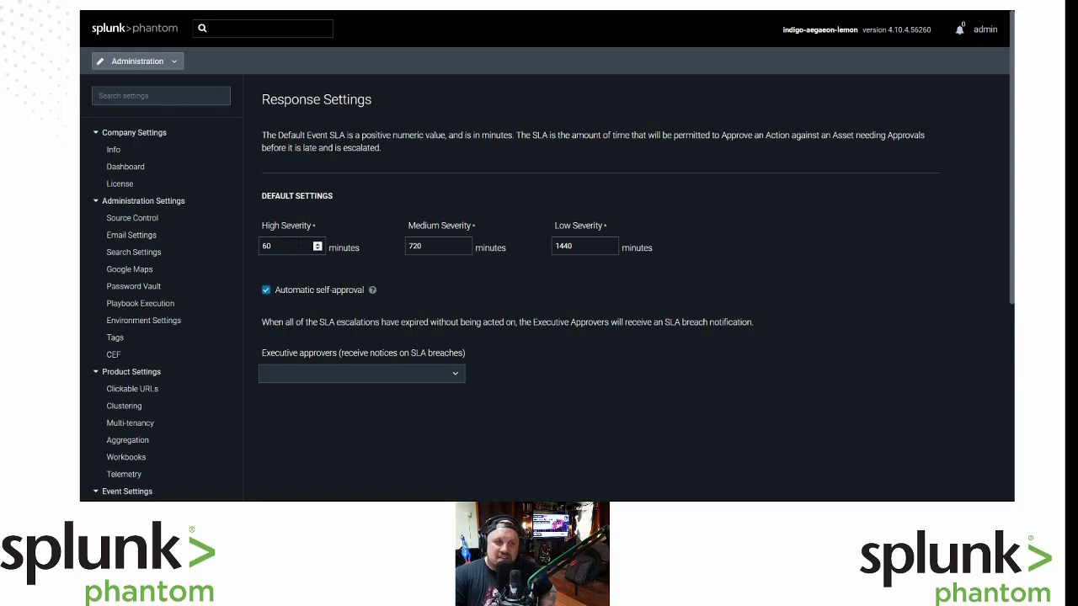
drag(295, 246, 217, 240)
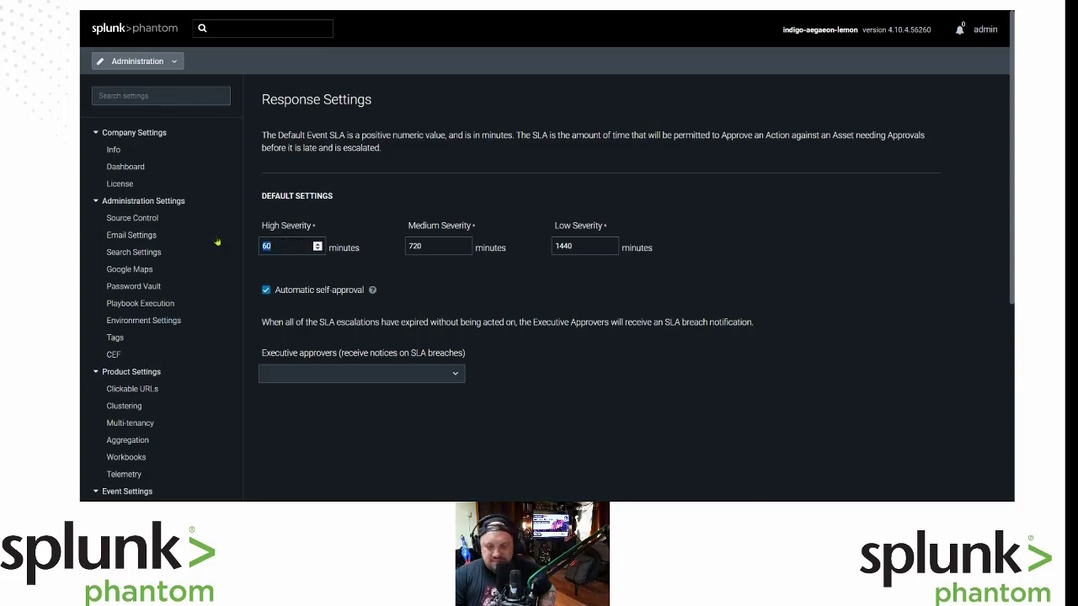
text(5)
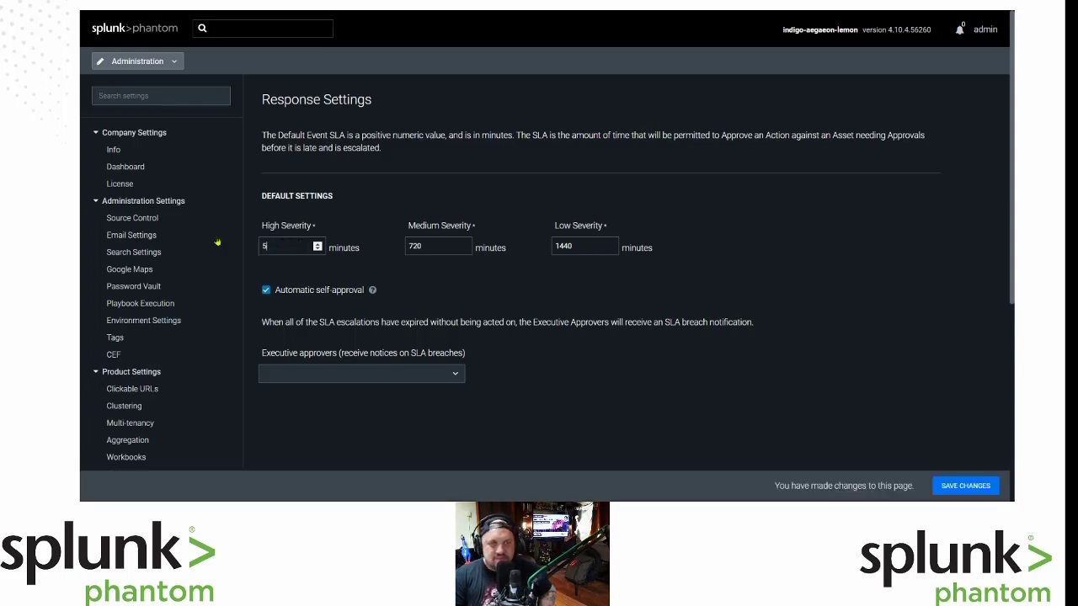
click(438, 245)
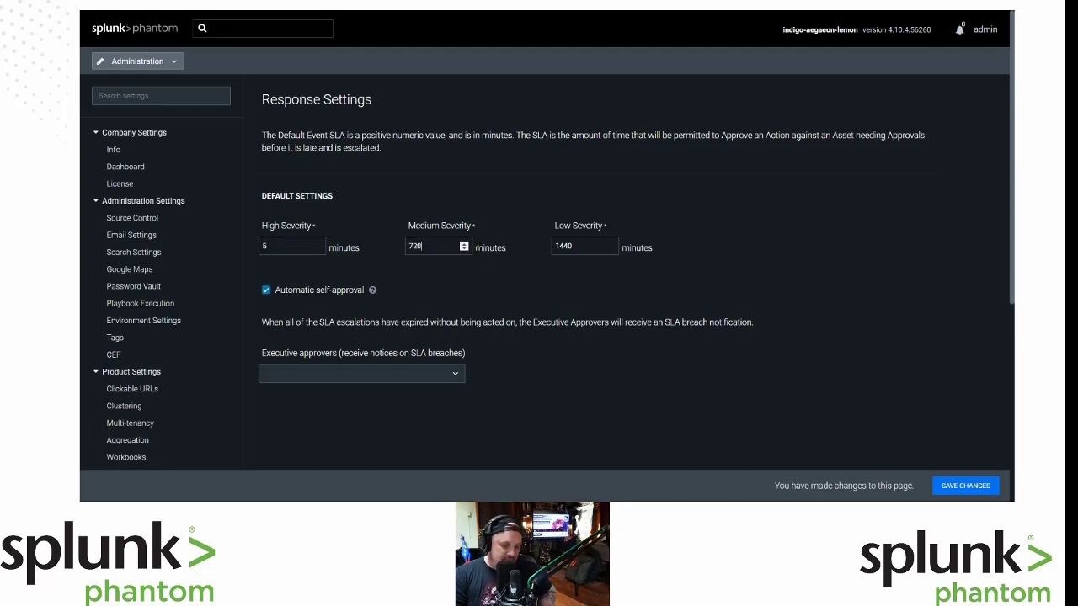
key(BackSpace)
key(BackSpace)
key(BackSpace)
text(5)
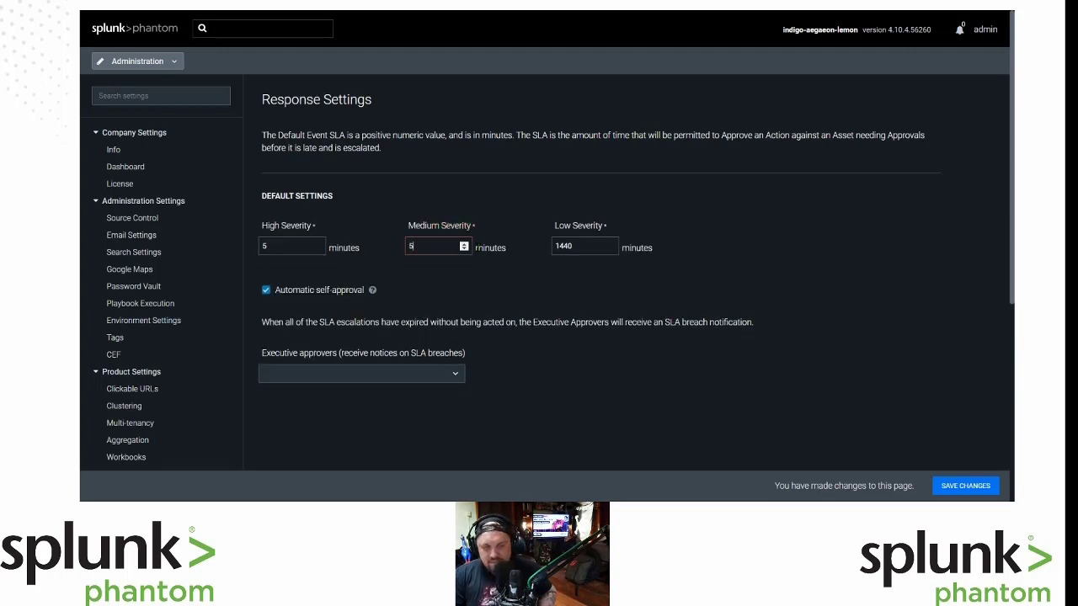
key(Tab)
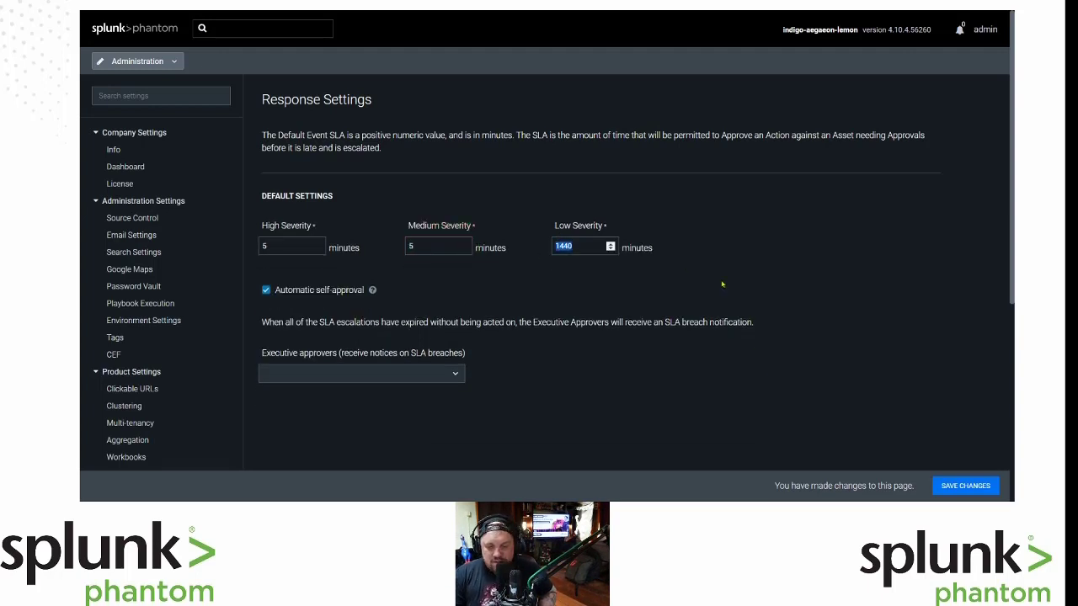
text(5)
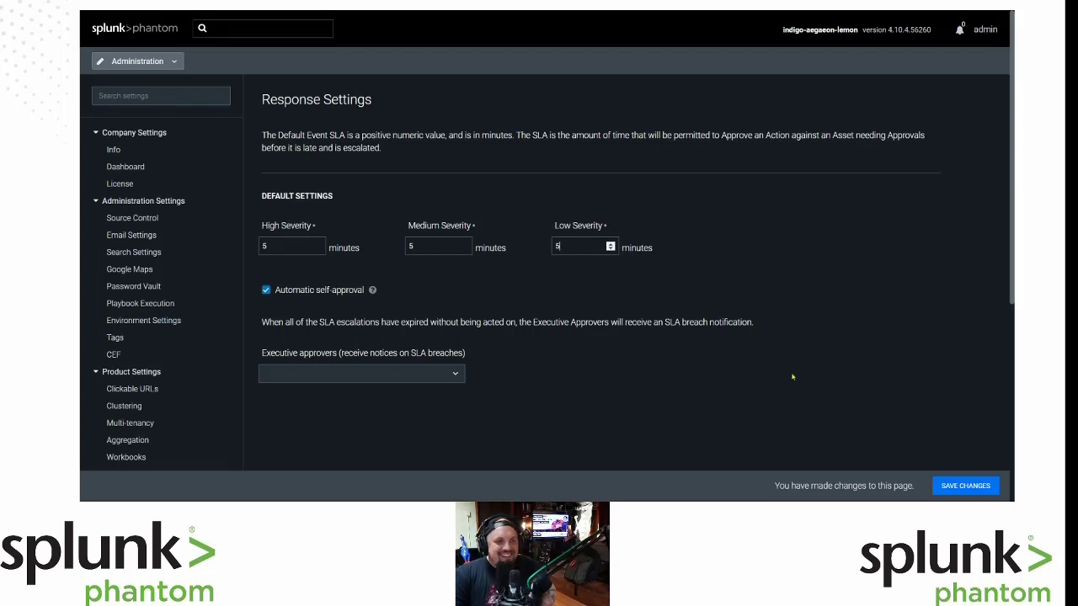
click(964, 486)
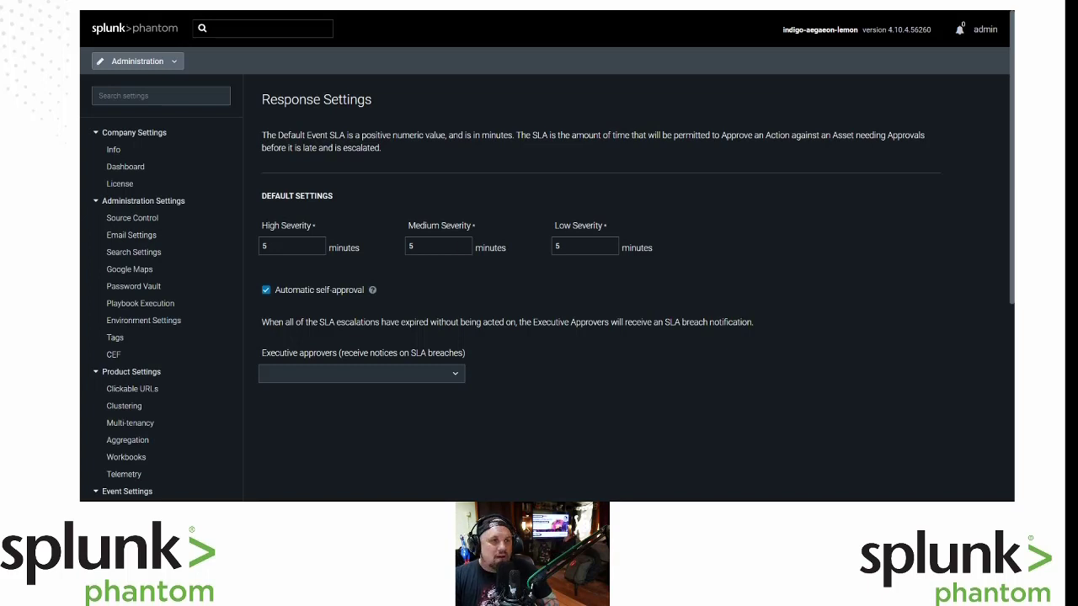
Leave Administration for Home, go to the Apps page, and open the Install App upload dialog.
click(172, 40)
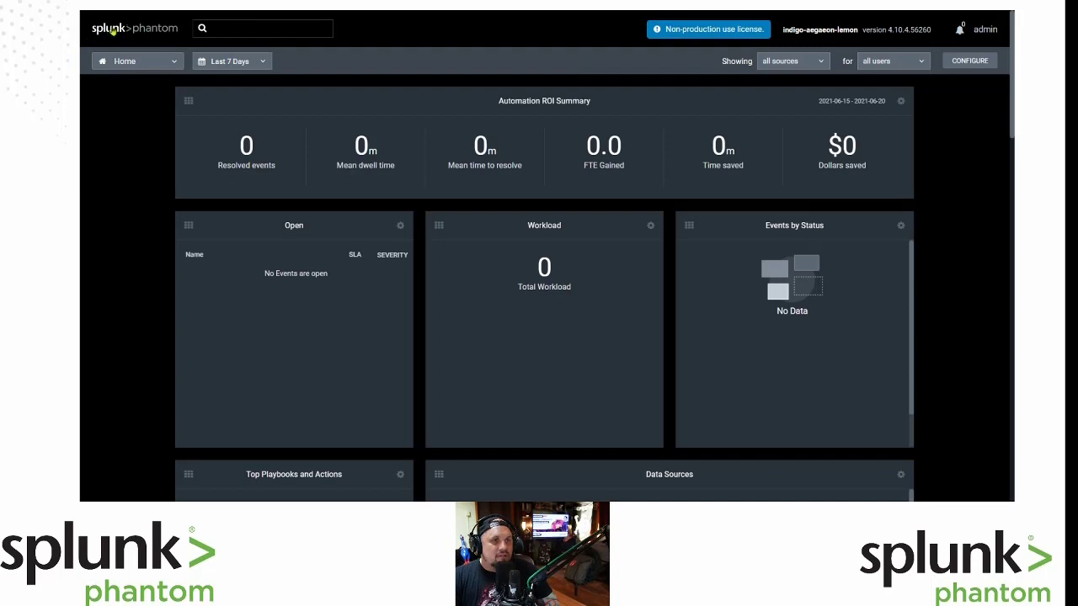
click(160, 65)
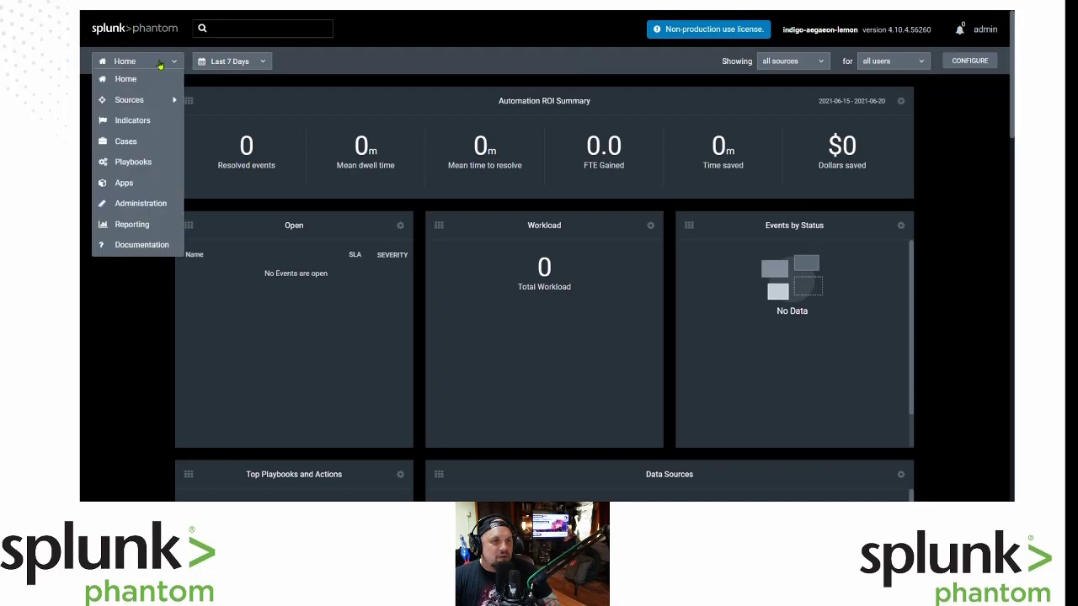
click(148, 191)
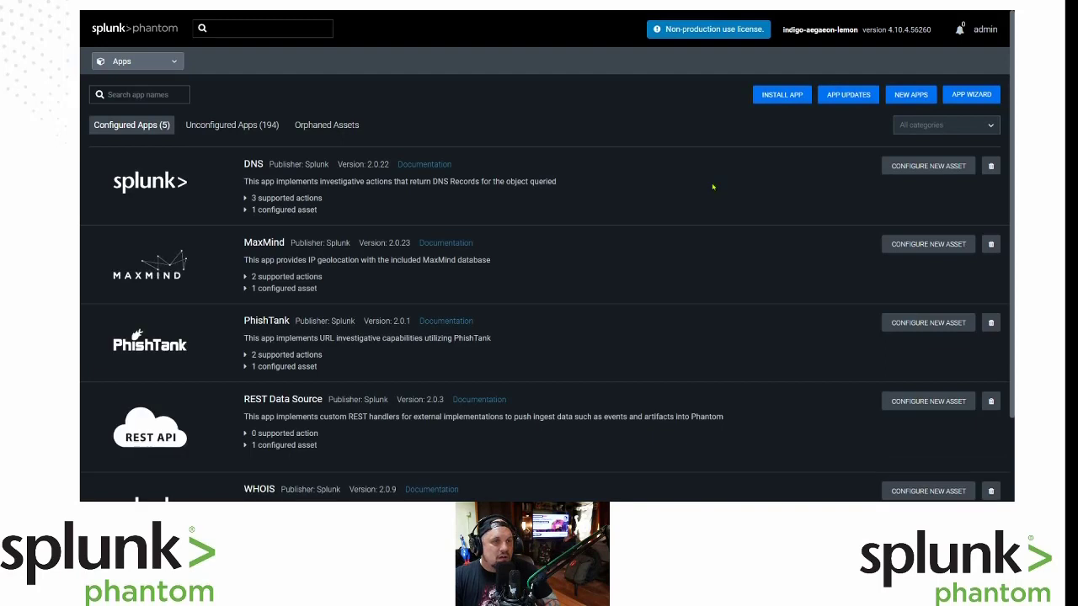
click(782, 95)
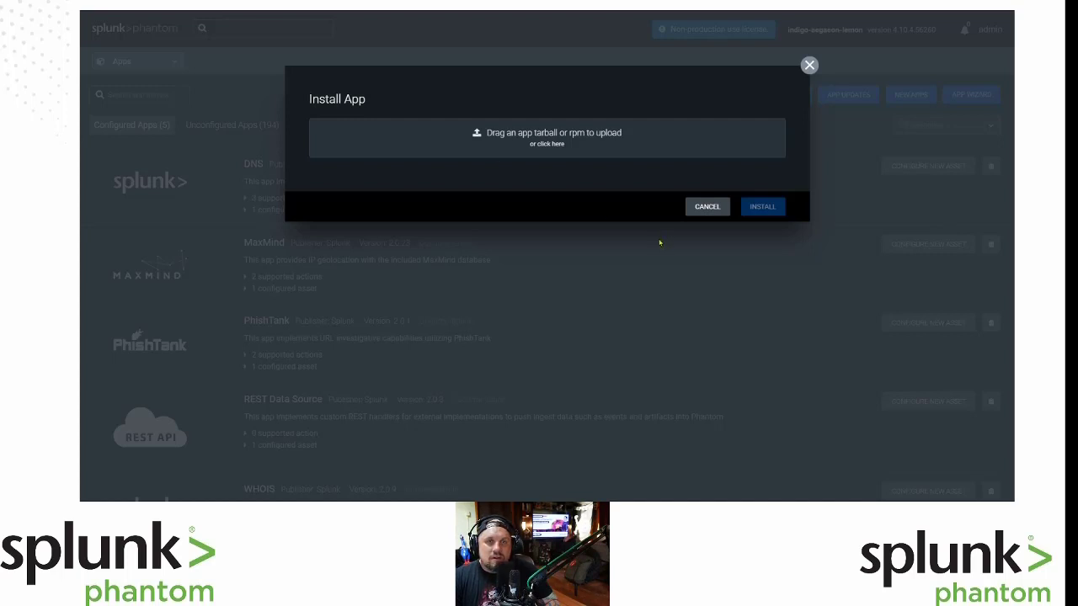
click(543, 145)
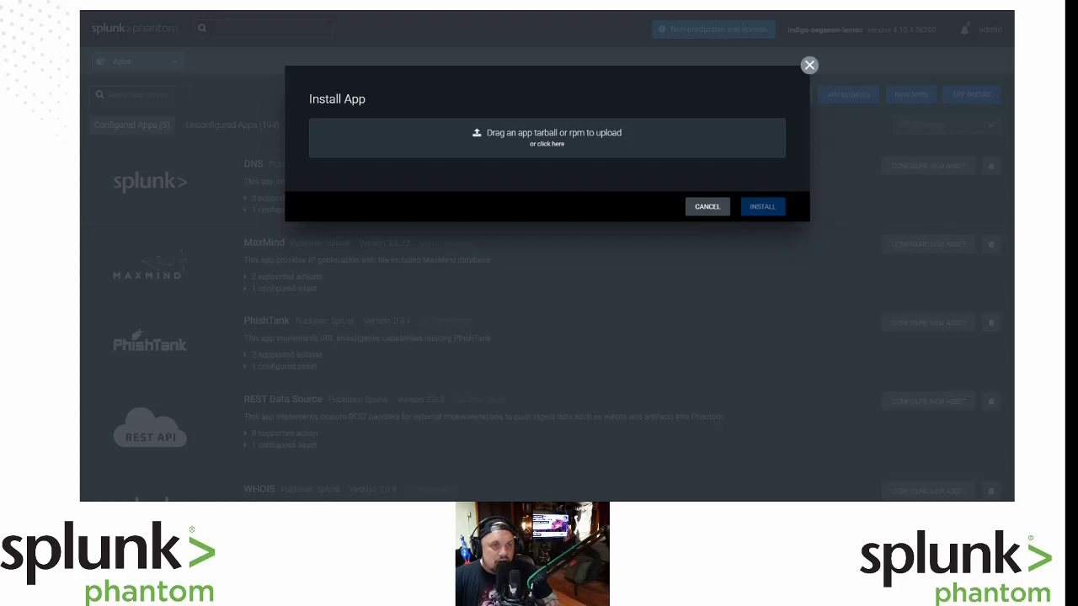
click(587, 309)
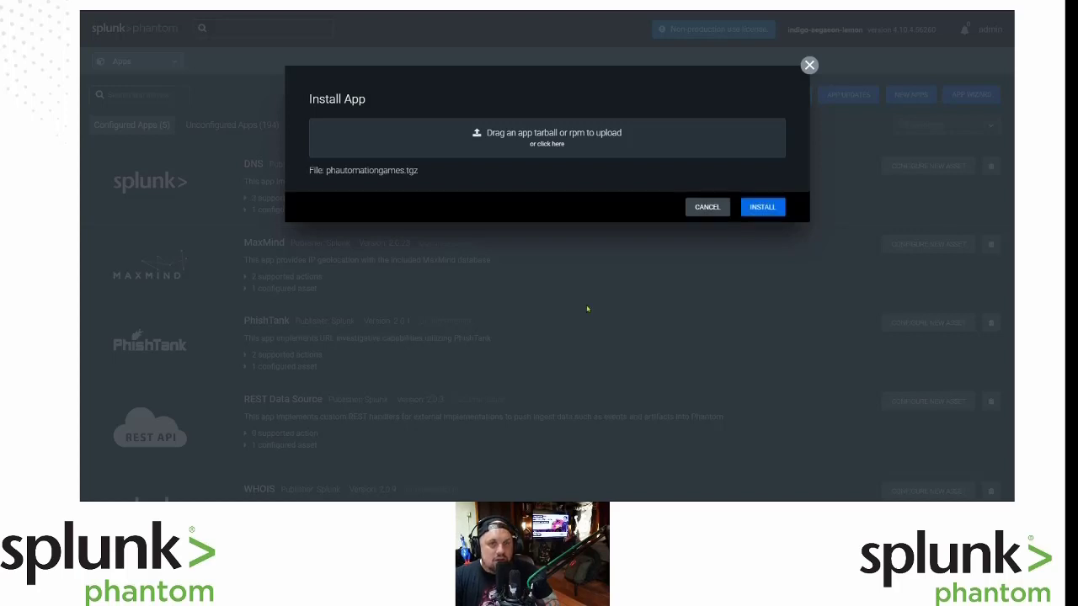
click(762, 206)
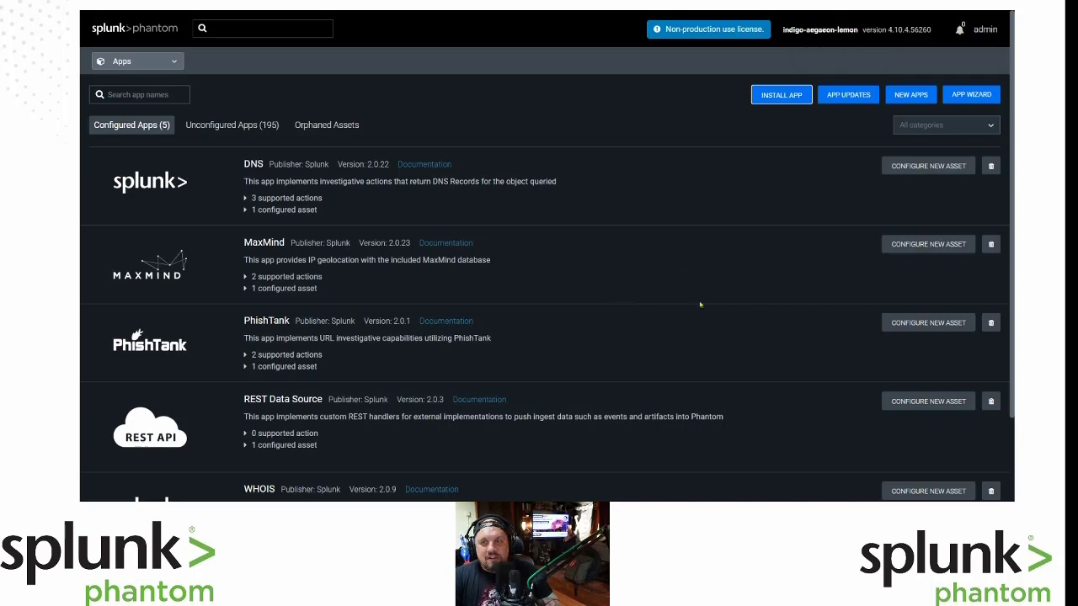
scroll(699, 305, down, 2)
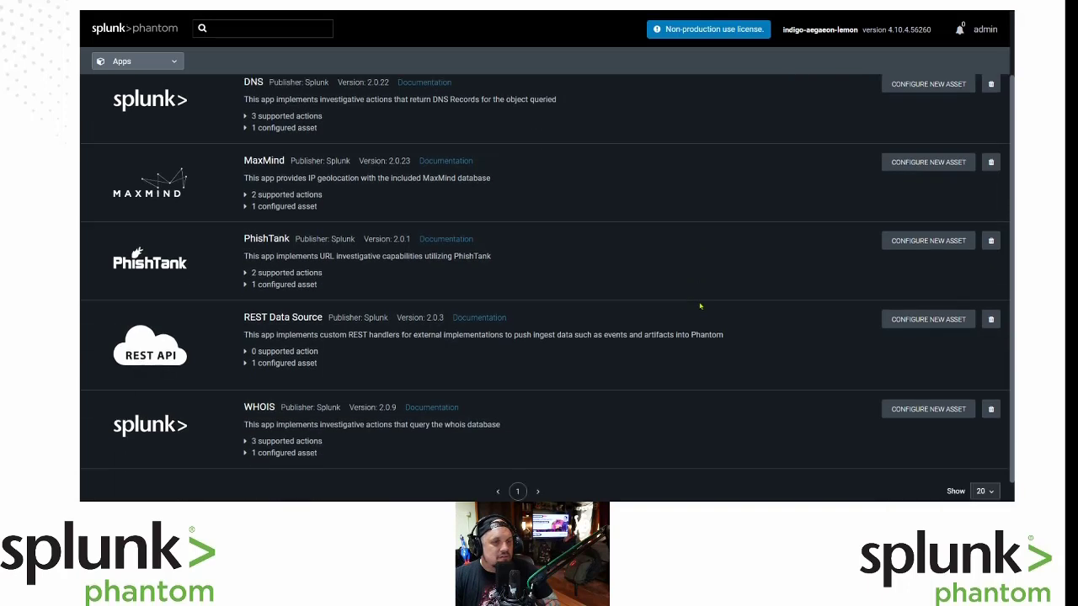
scroll(699, 307, up, 2)
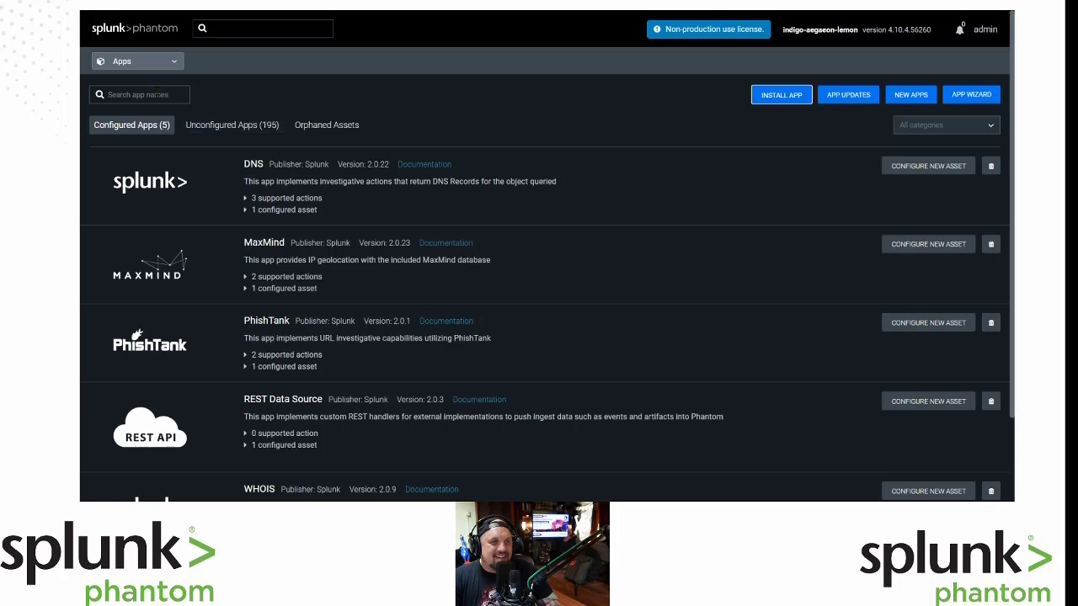
Filter unconfigured apps by 'automation', view AutomationGames' four supported actions, and configure a new asset.
click(228, 127)
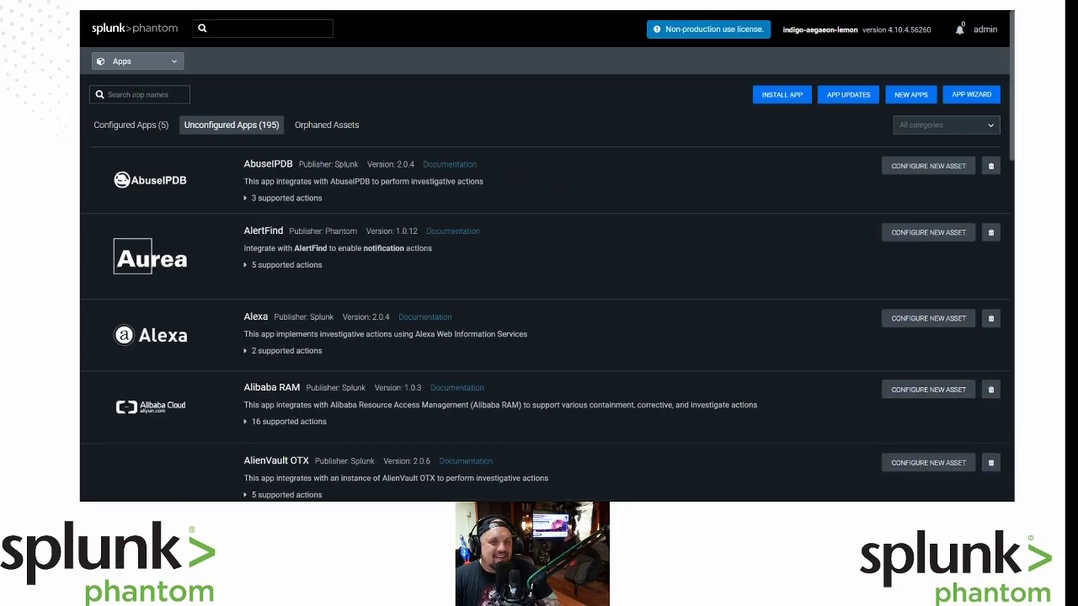
click(135, 95)
text(auto)
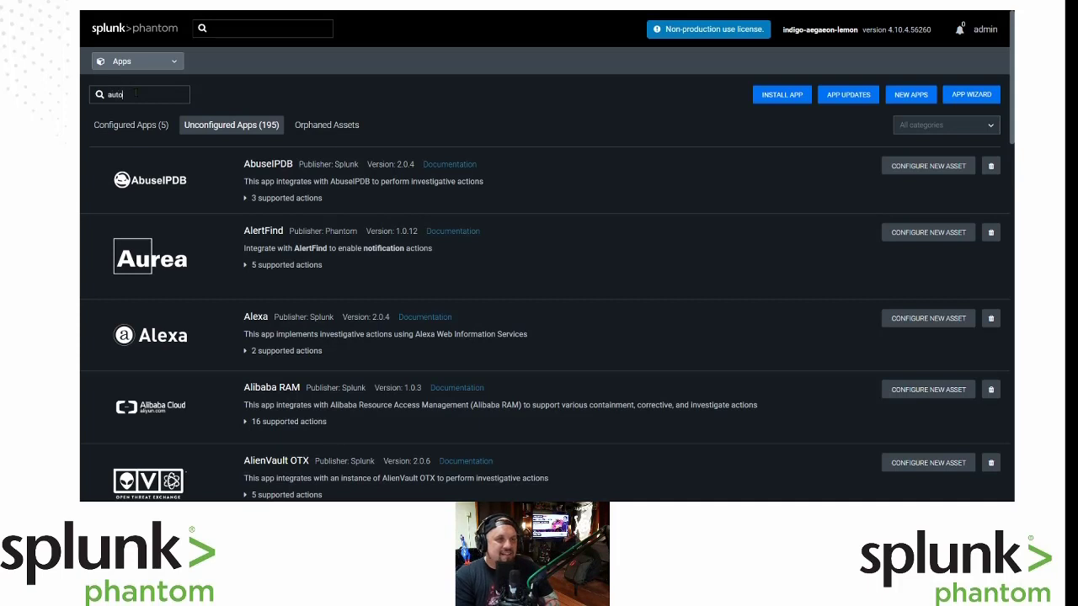
text(mation)
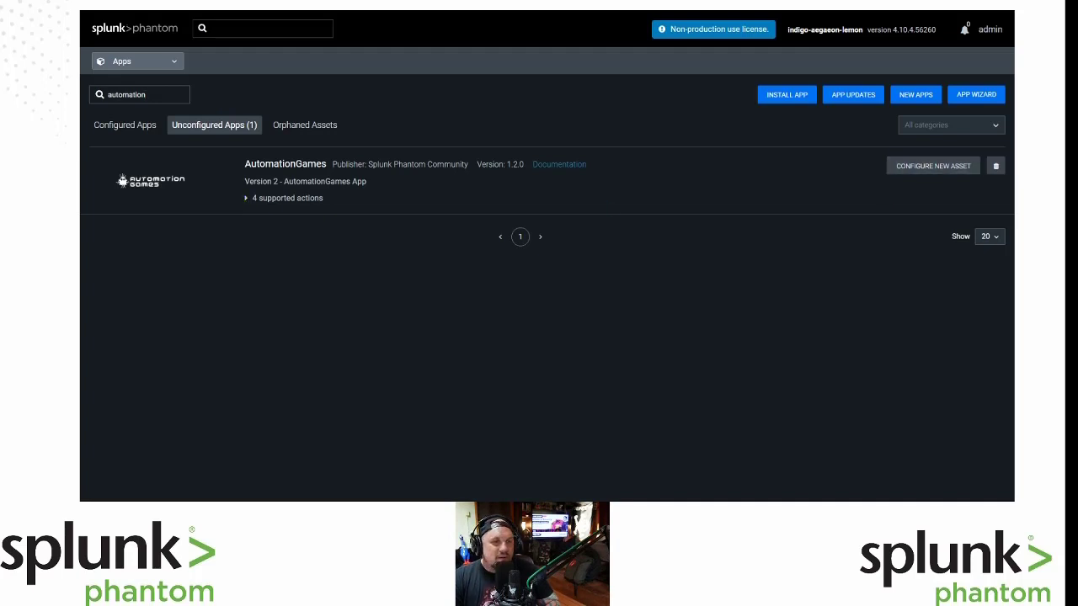
click(248, 199)
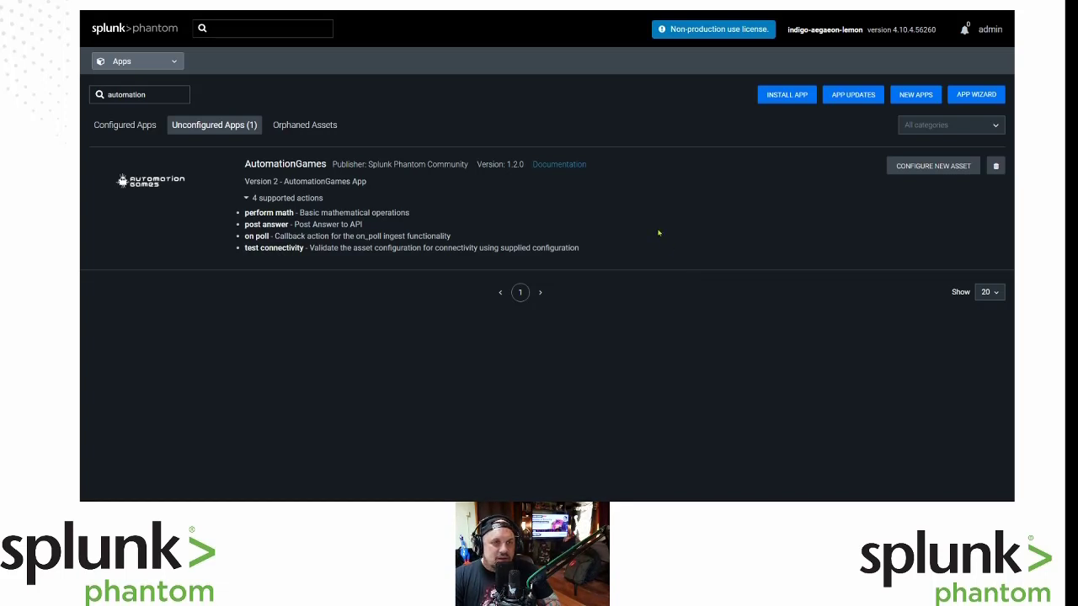
click(931, 165)
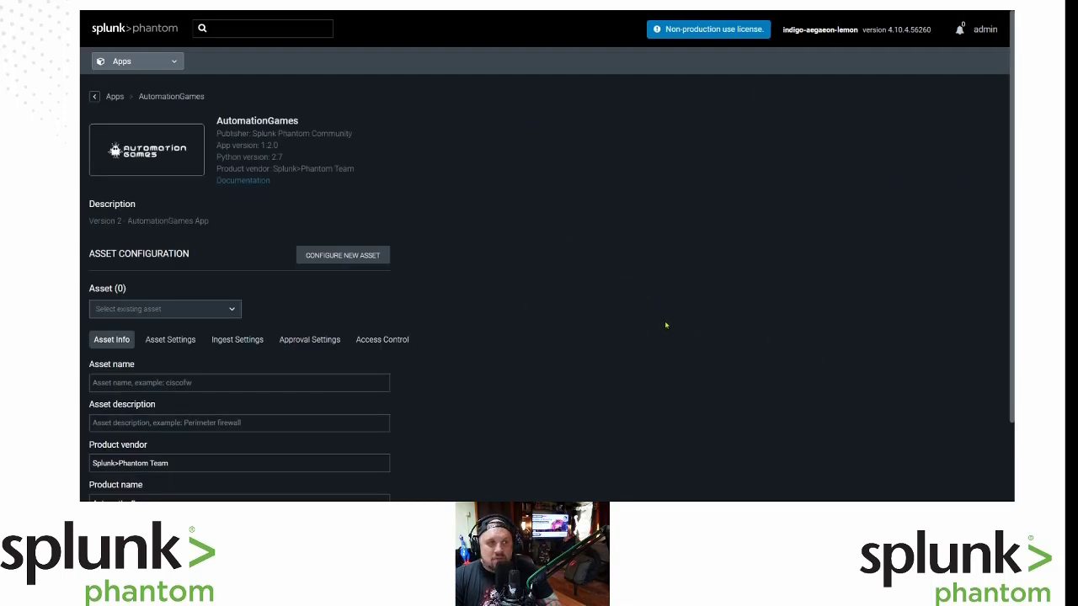
Set the asset's ingest settings to label objects as events and poll on a 1-minute interval.
scroll(665, 325, down, 1)
scroll(665, 325, up, 1)
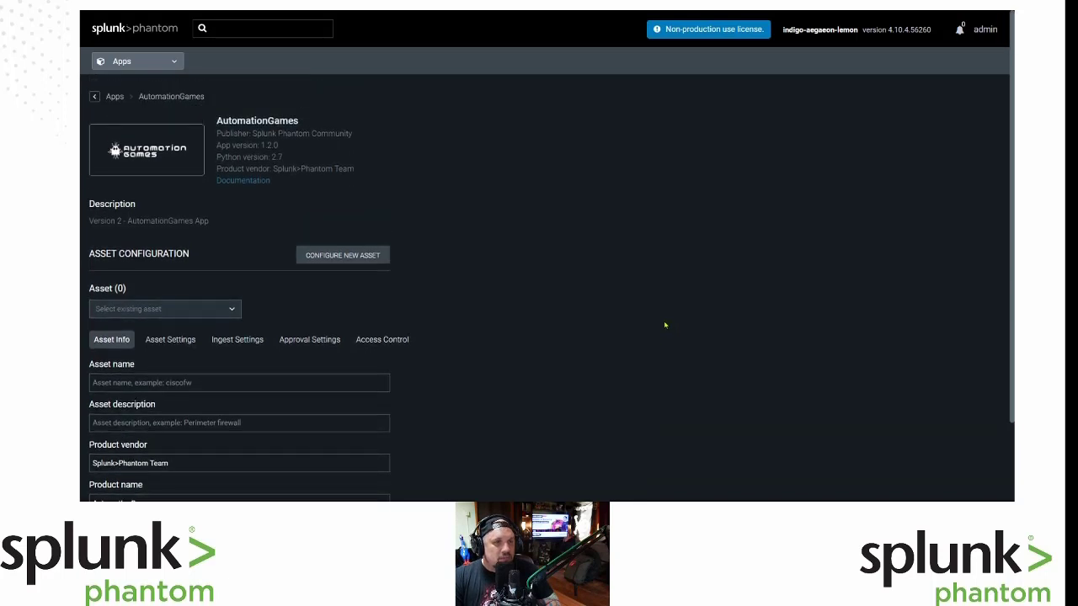
scroll(665, 325, down, 2)
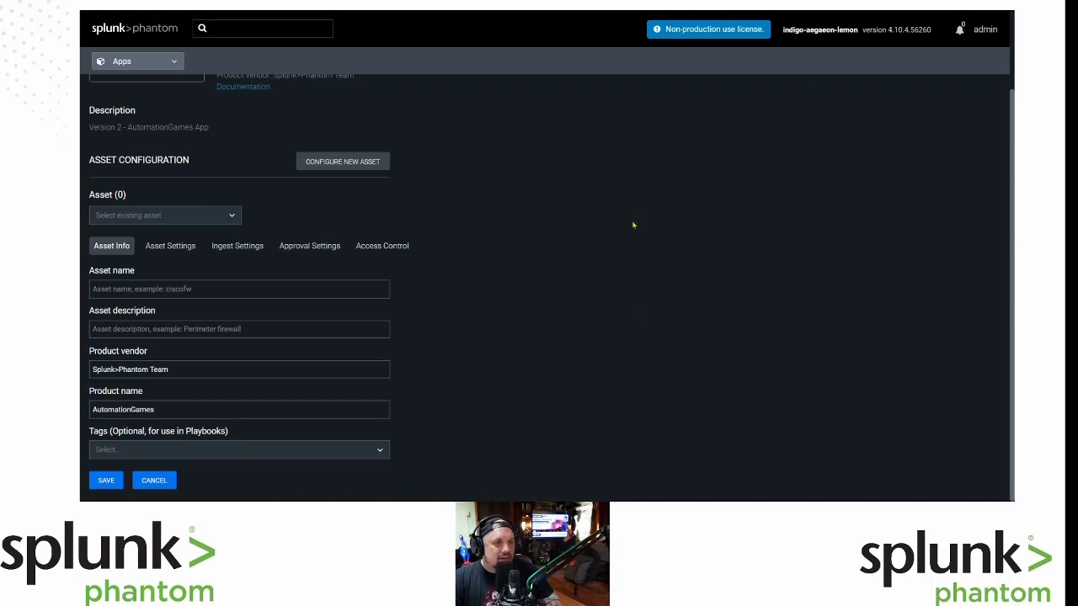
click(237, 245)
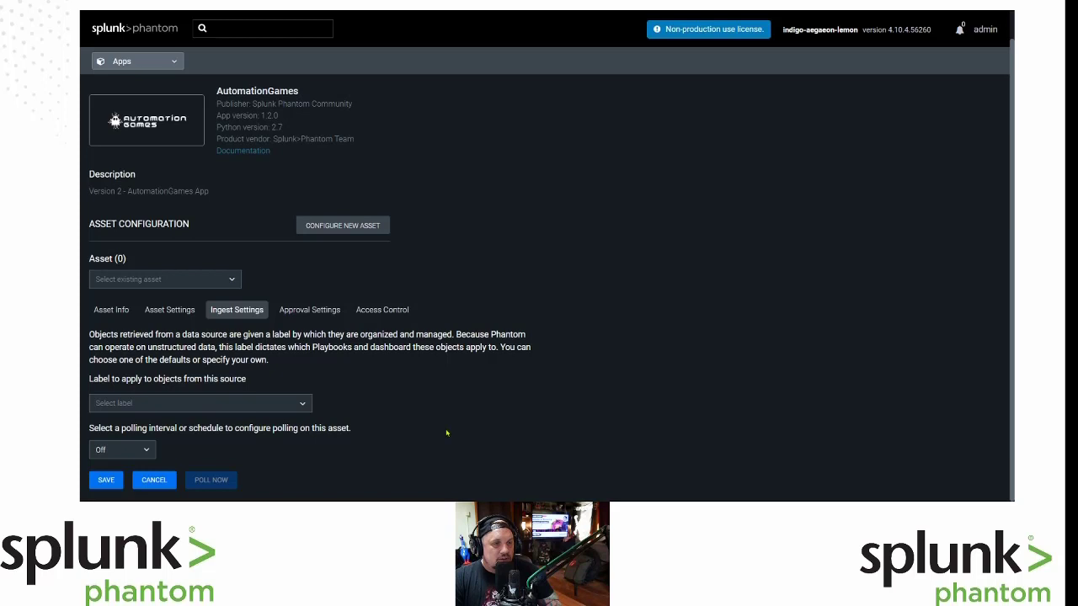
click(308, 404)
click(297, 420)
click(140, 451)
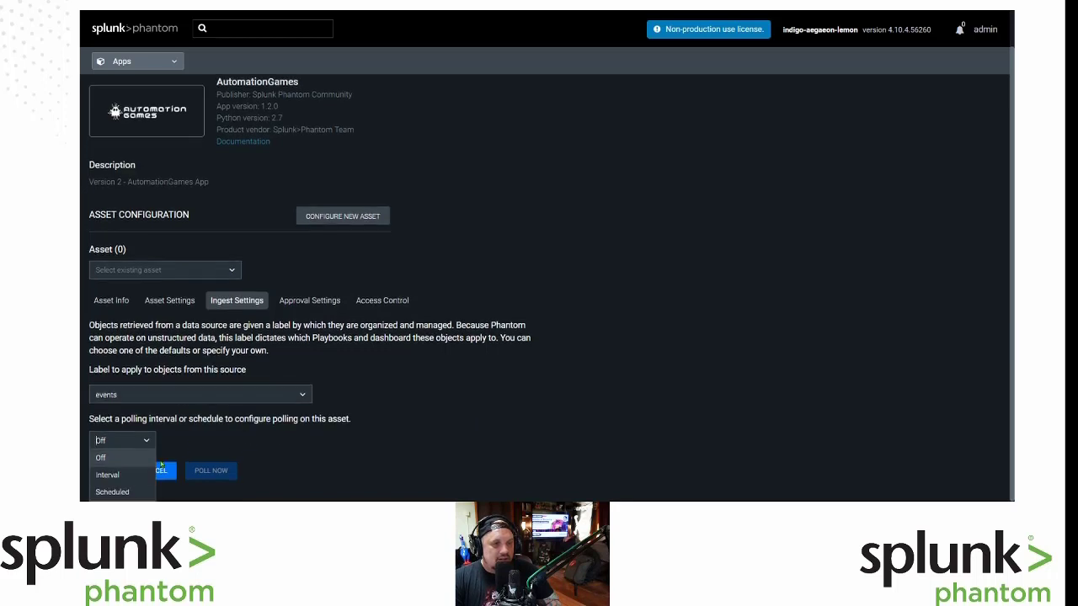
click(107, 475)
click(196, 448)
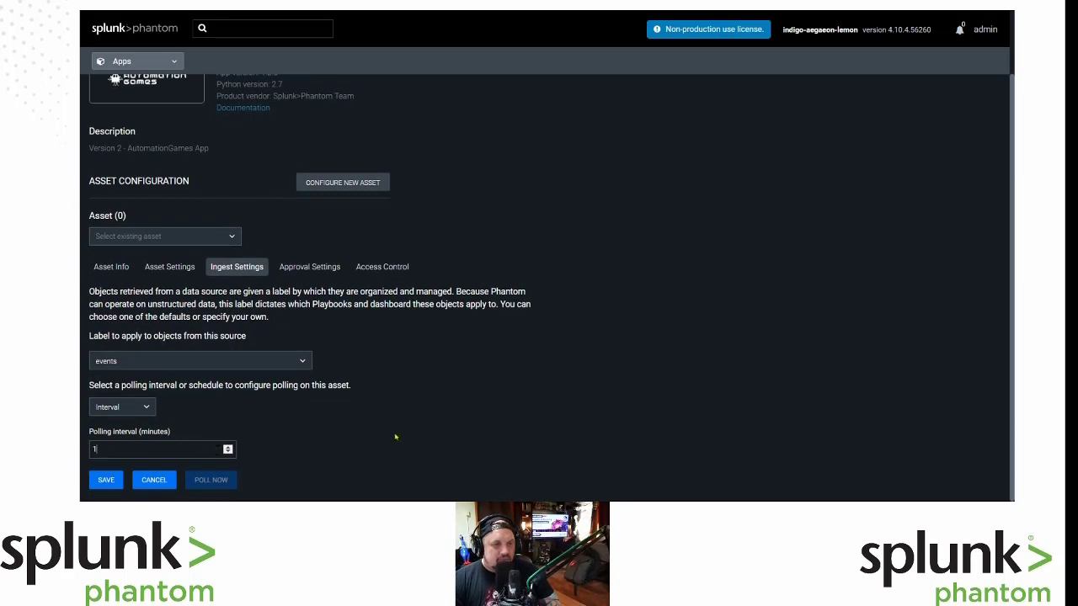
Save the new asset under the name 'Game'.
click(103, 479)
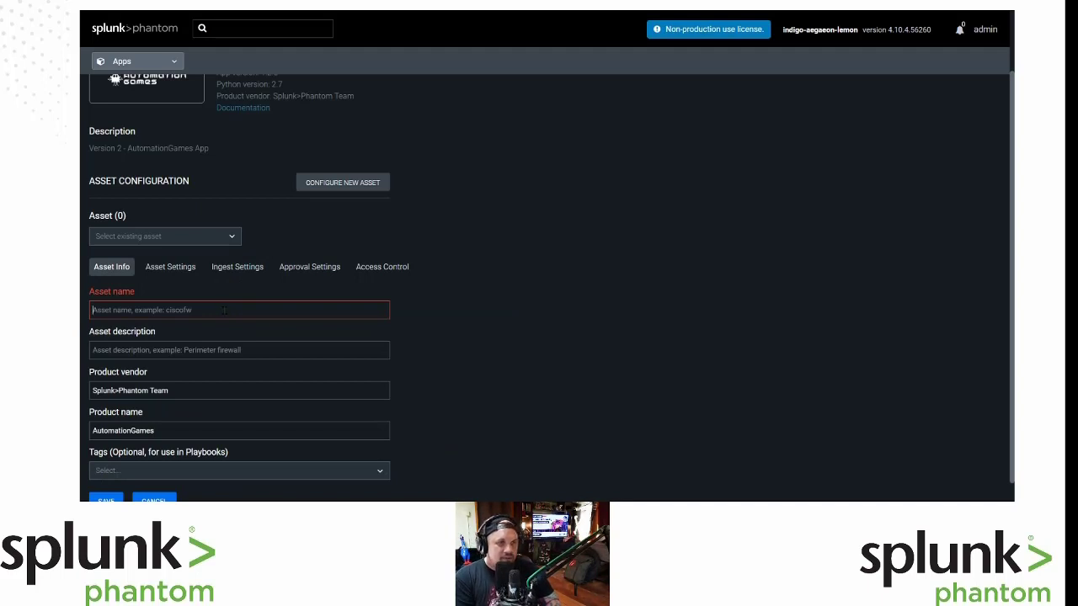
text(Game)
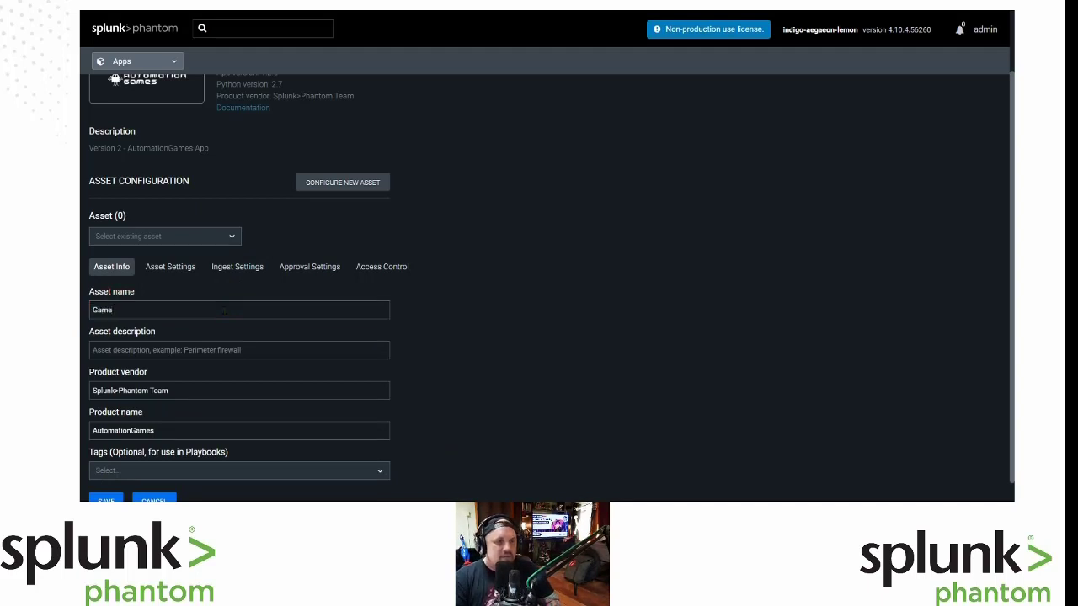
scroll(379, 431, down, 1)
click(106, 483)
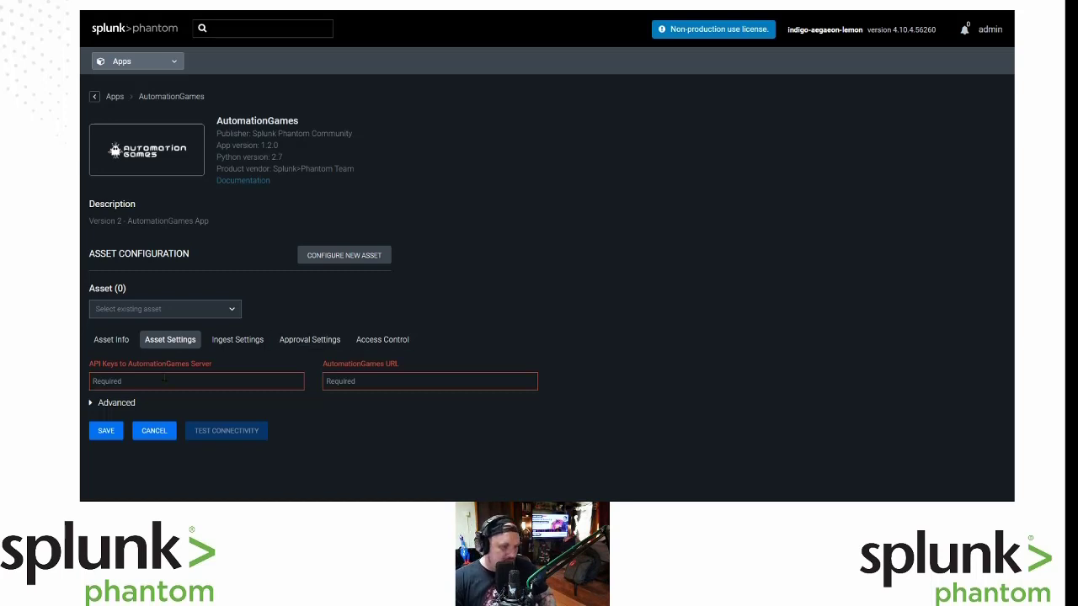
Put the server URL into the AutomationGames URL field, removing the misplaced paste from the API key field.
click(165, 380)
key(ctrl+v)
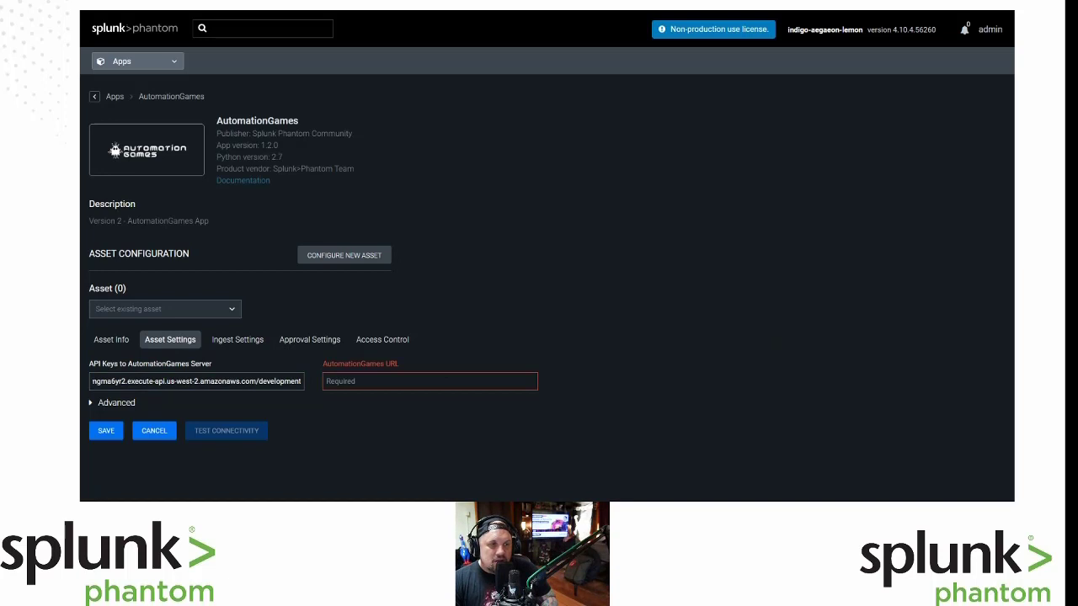
triple_click(267, 382)
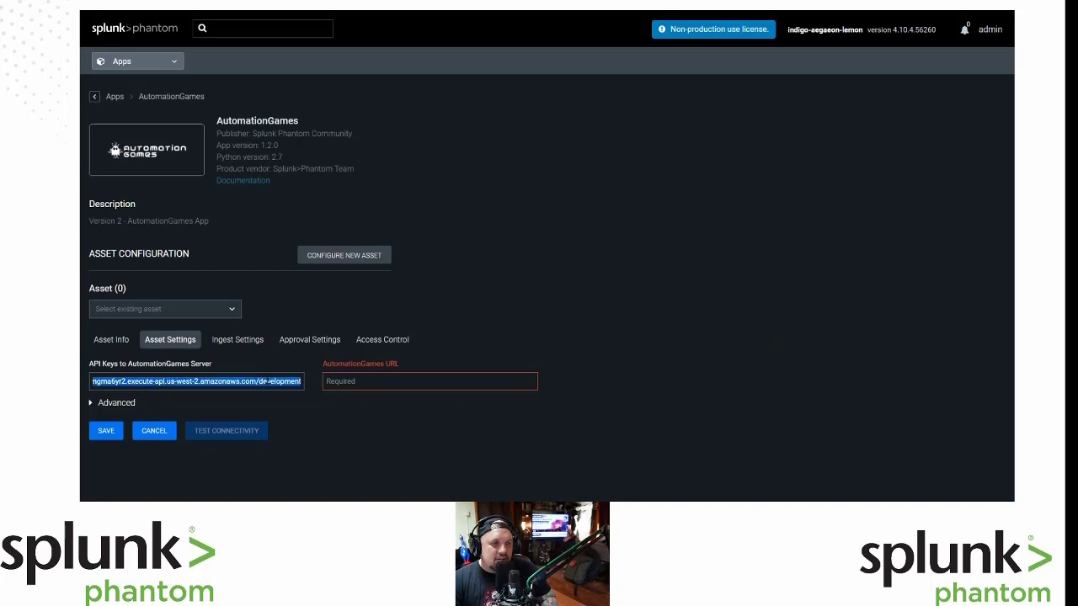
key(BackSpace)
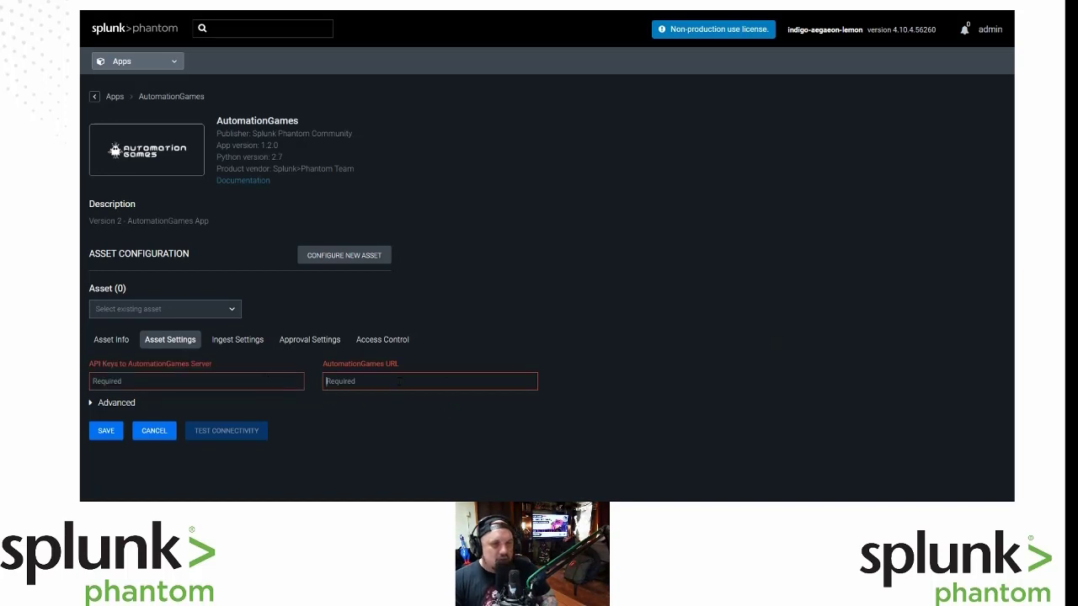
key(ctrl+v)
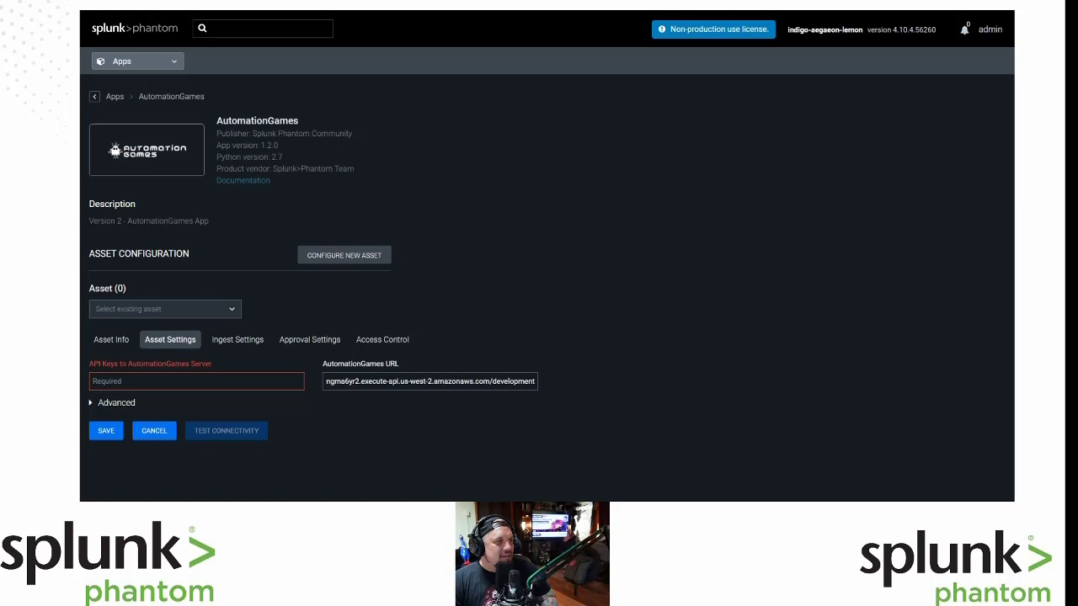
key(Home)
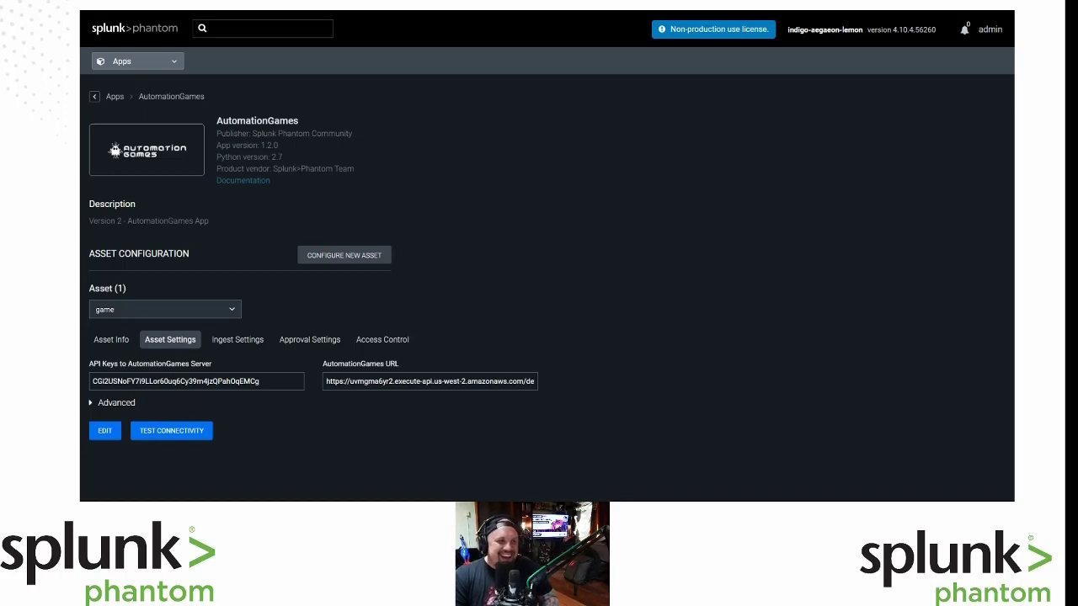
View the saved Game asset's Approval Settings tab.
click(310, 341)
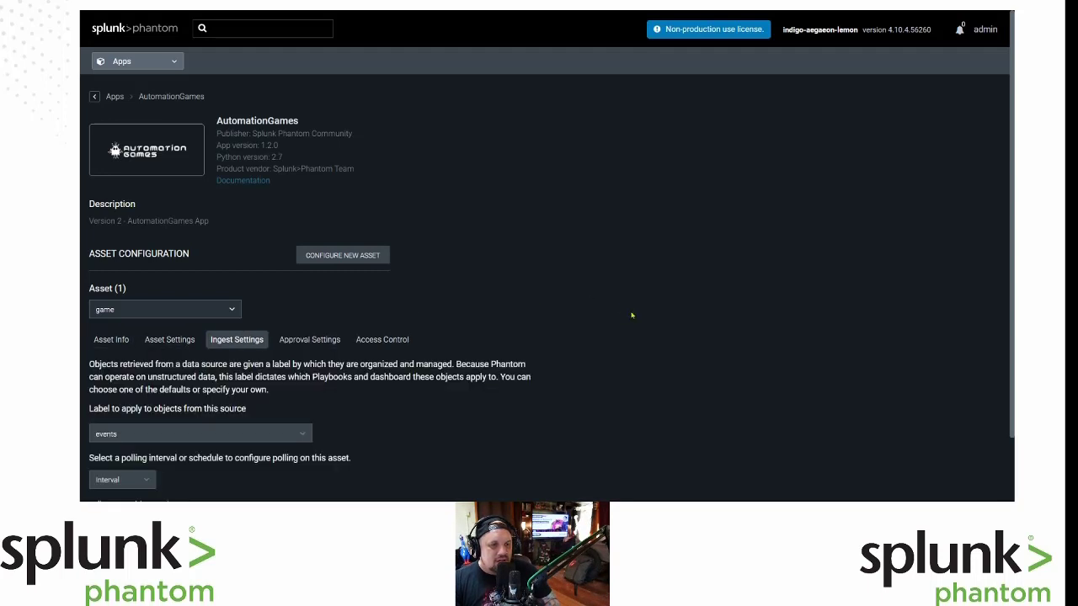
Return to the Home page and bring up the Poll Now options for the Game asset.
scroll(631, 313, down, 1)
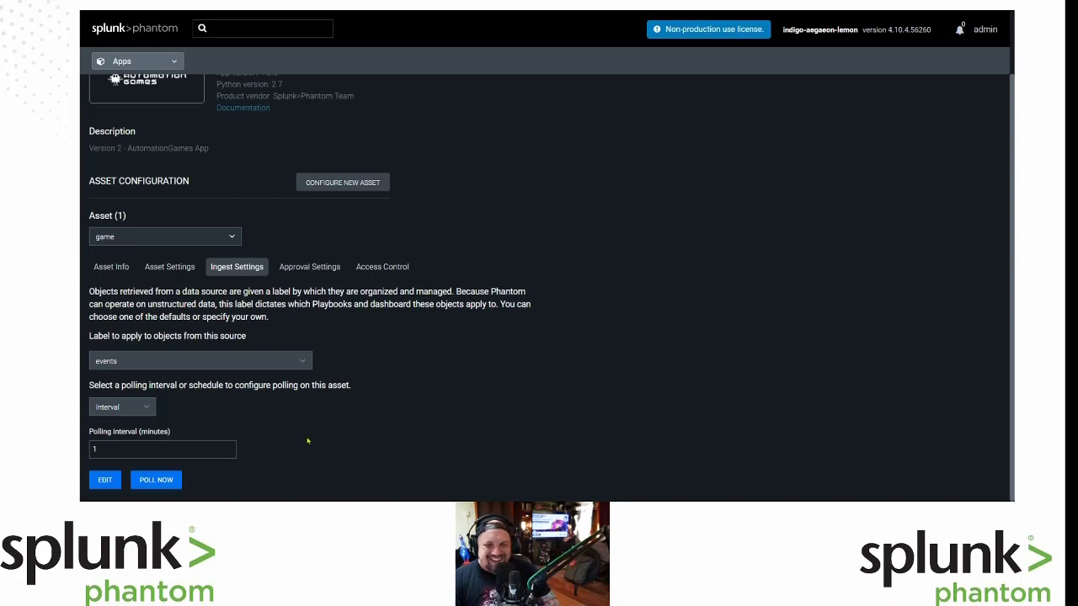
scroll(298, 310, up, 1)
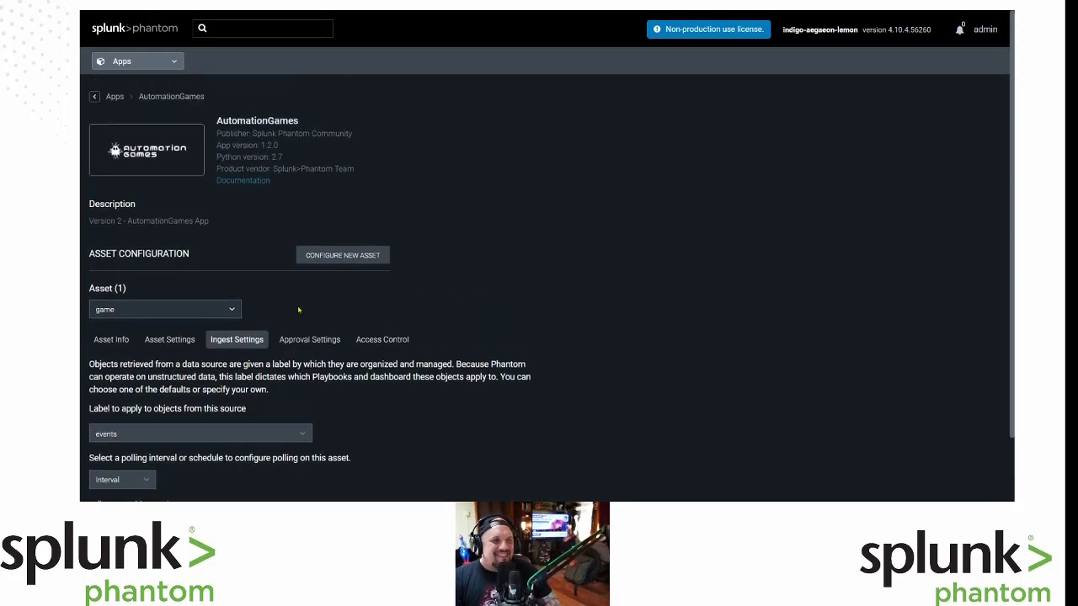
click(130, 62)
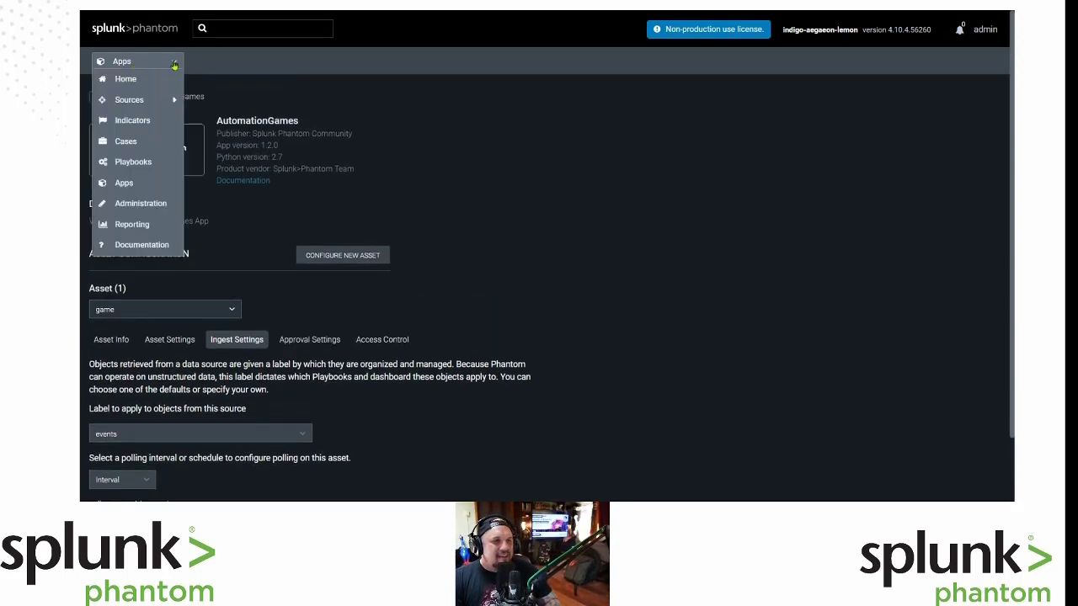
mouse_move(159, 100)
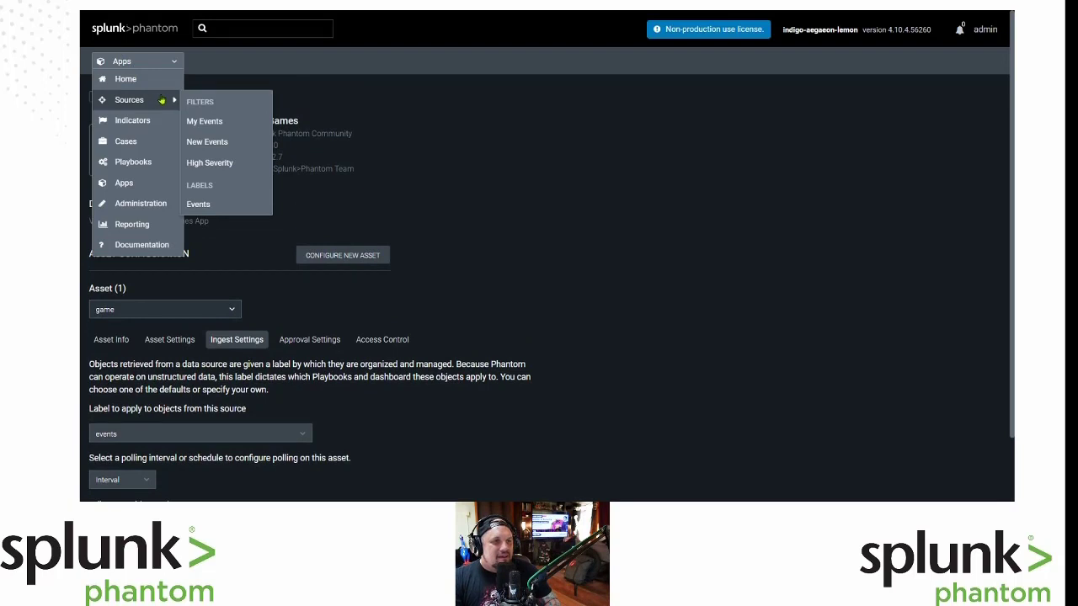
click(151, 84)
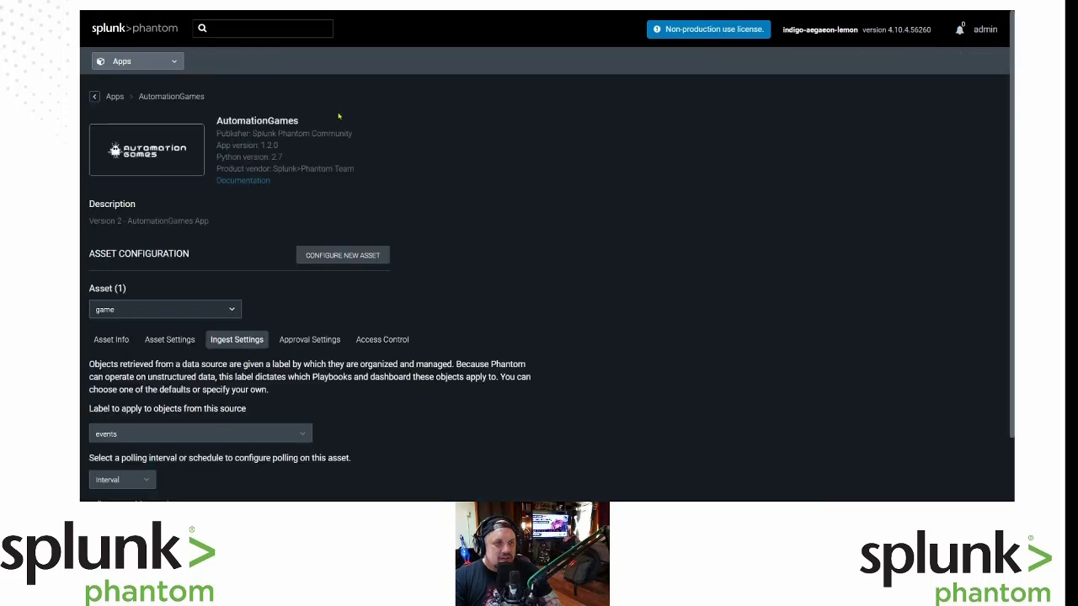
scroll(591, 261, down, 2)
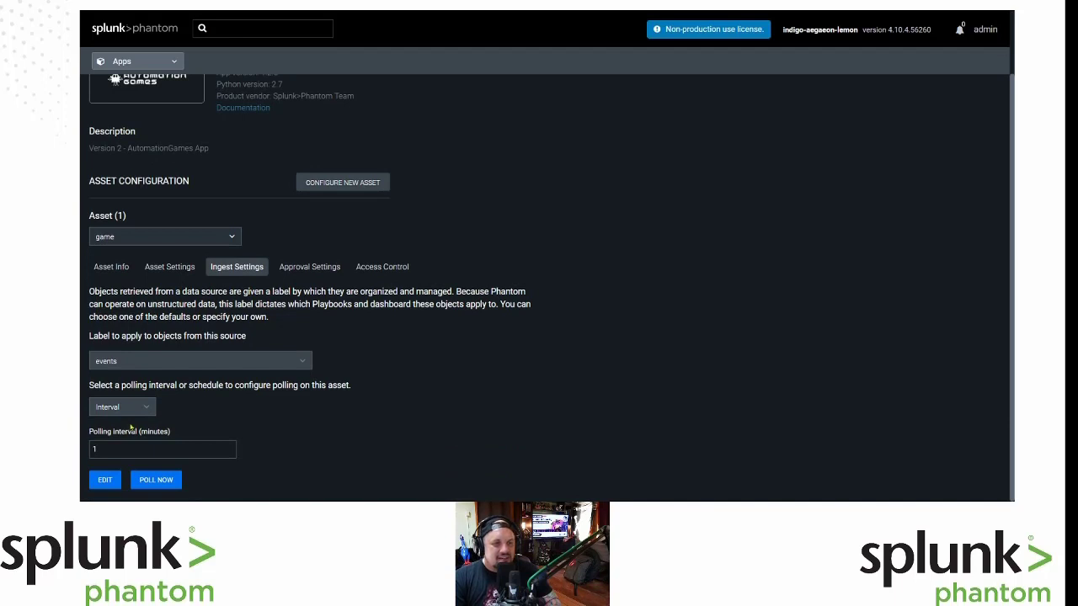
click(156, 479)
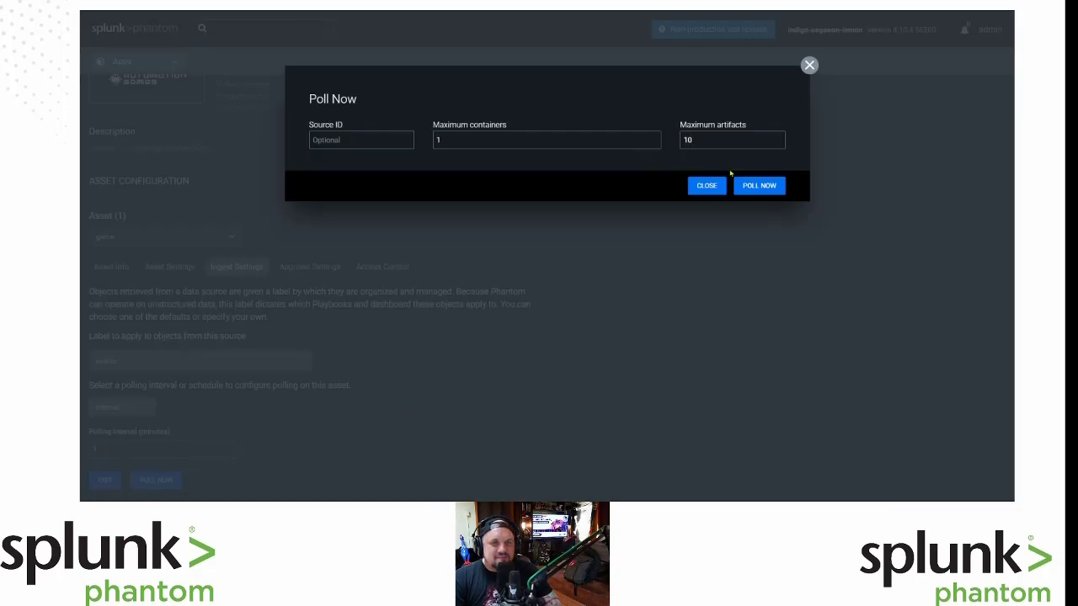
Run the poll, ingesting 3 containers with 6 artifacts, and close the results.
click(758, 187)
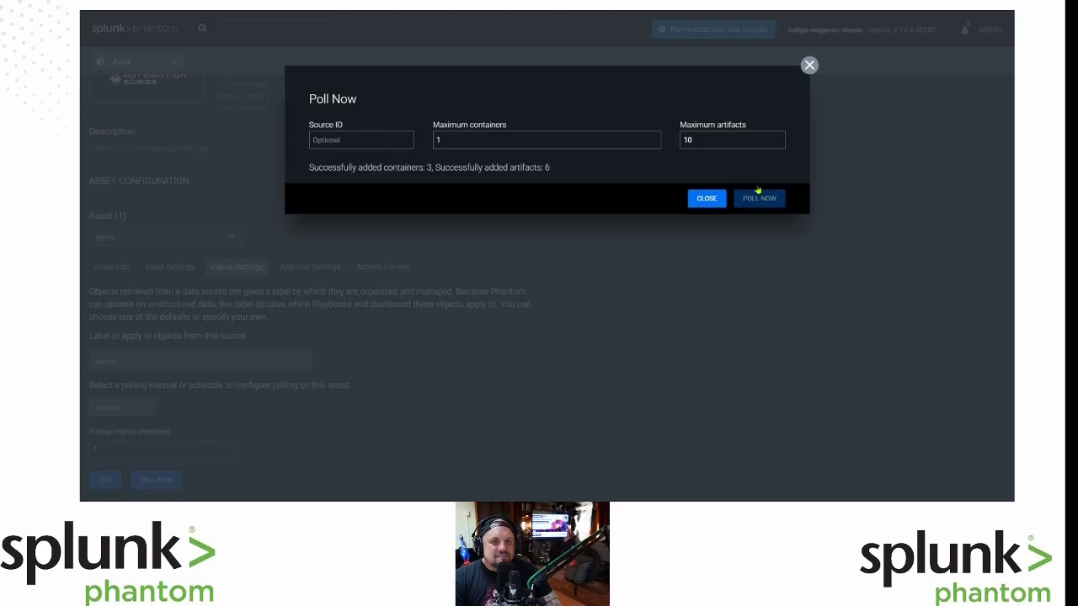
click(707, 199)
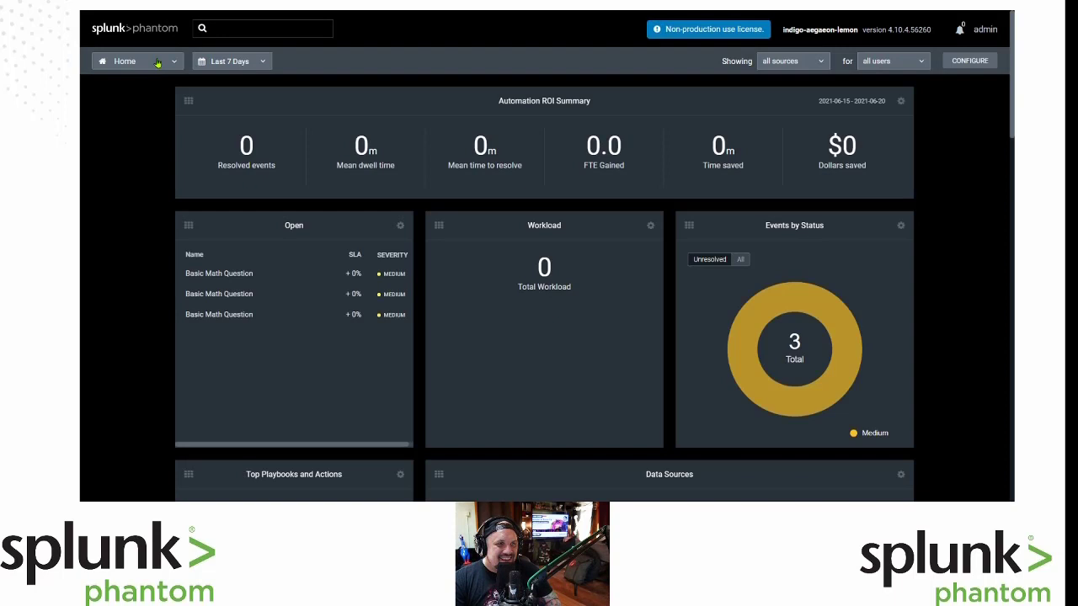
Open the Events by Status chart to list the three new Basic Math Question events.
click(158, 63)
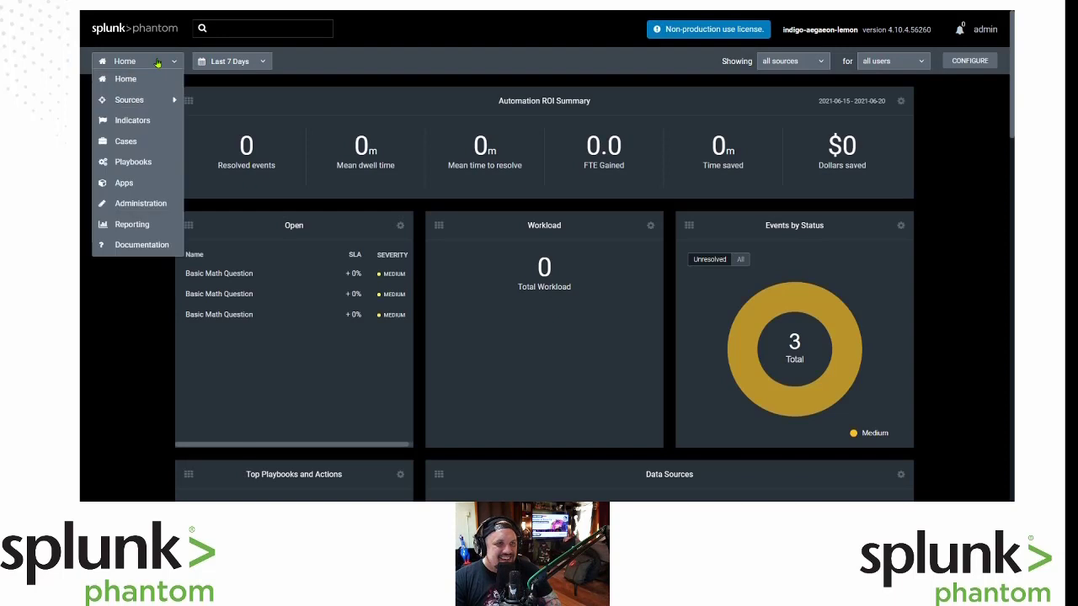
click(399, 53)
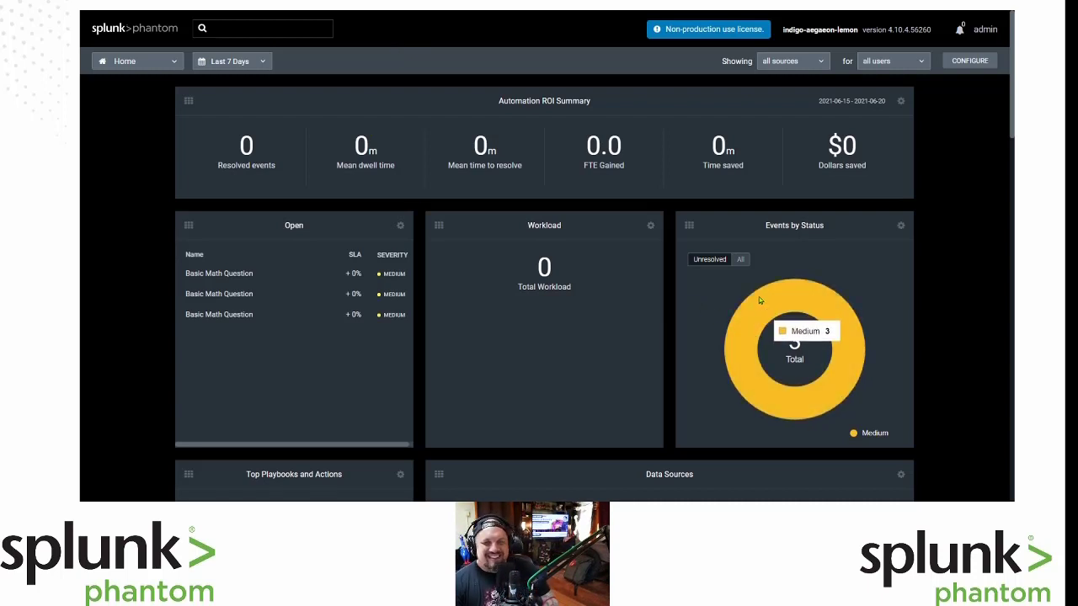
click(760, 335)
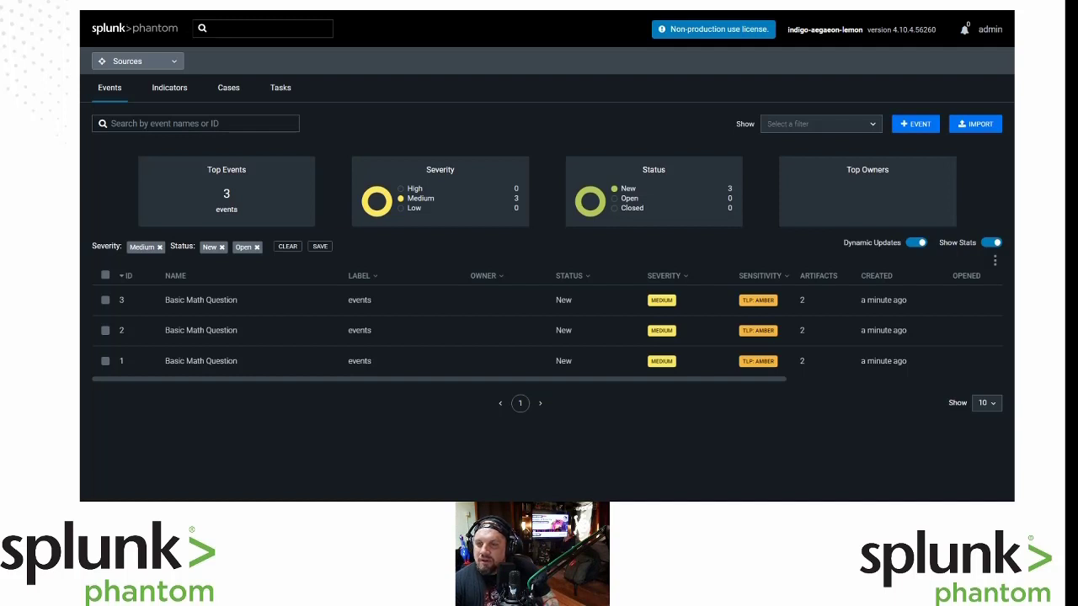
Inspect artifact 6's num1, num2 and operation fields in event 3, then return to the events list.
click(170, 303)
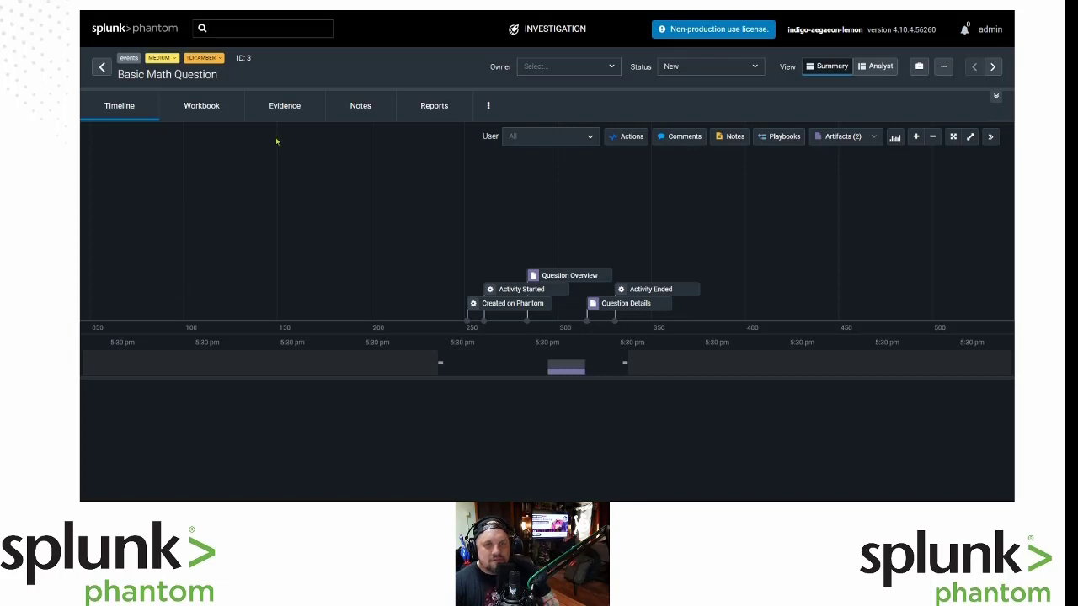
click(601, 302)
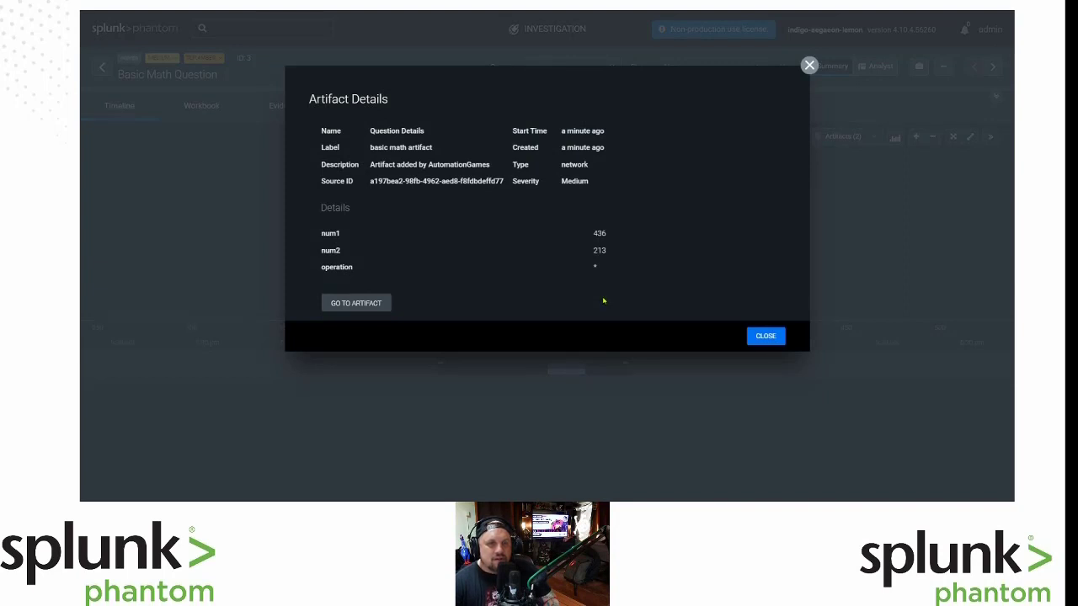
click(362, 302)
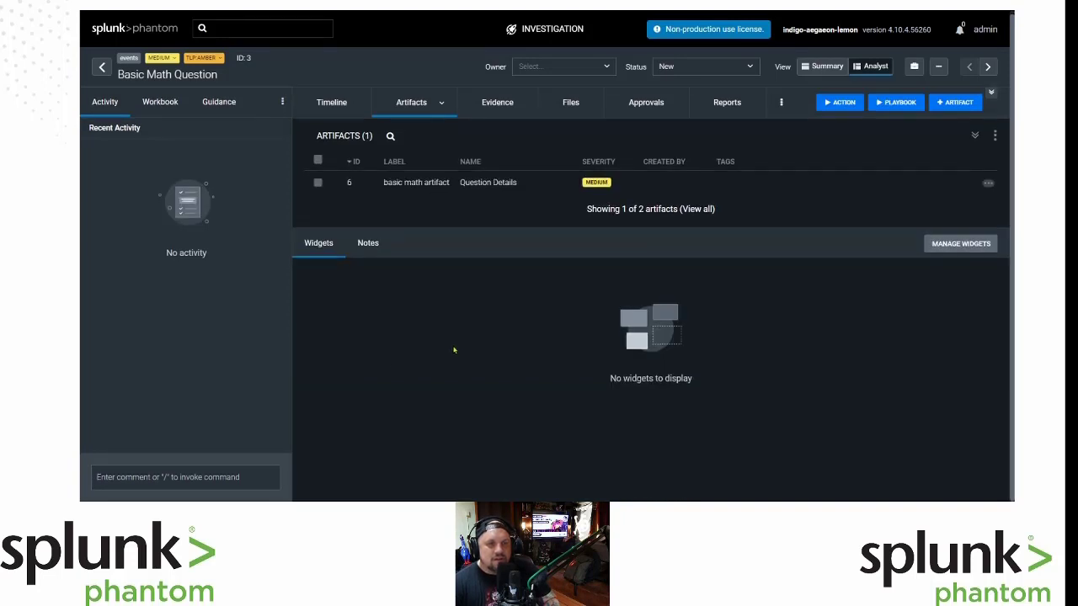
click(420, 186)
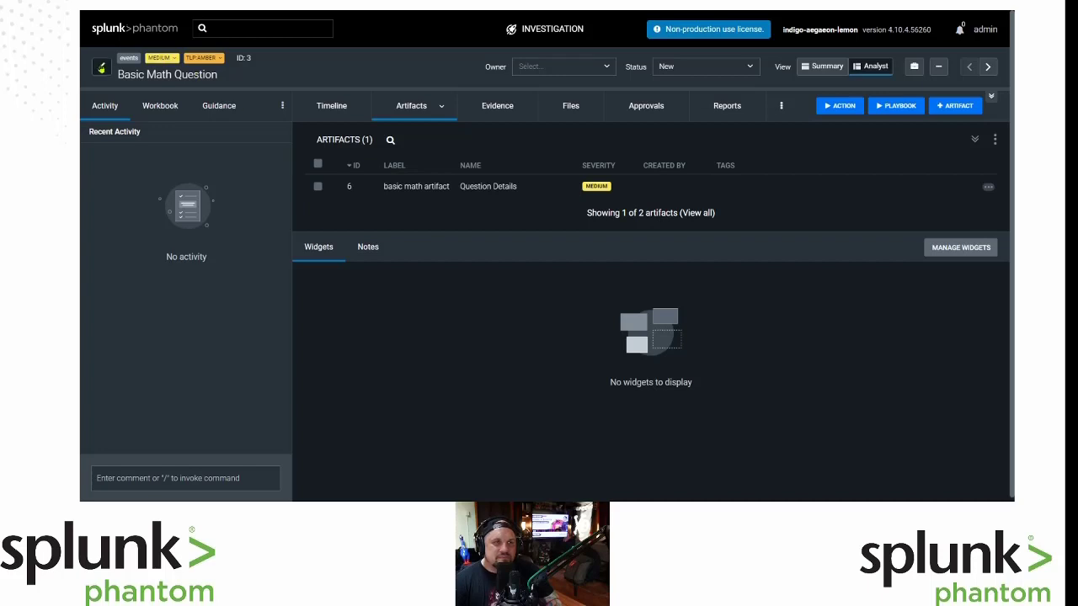
click(101, 68)
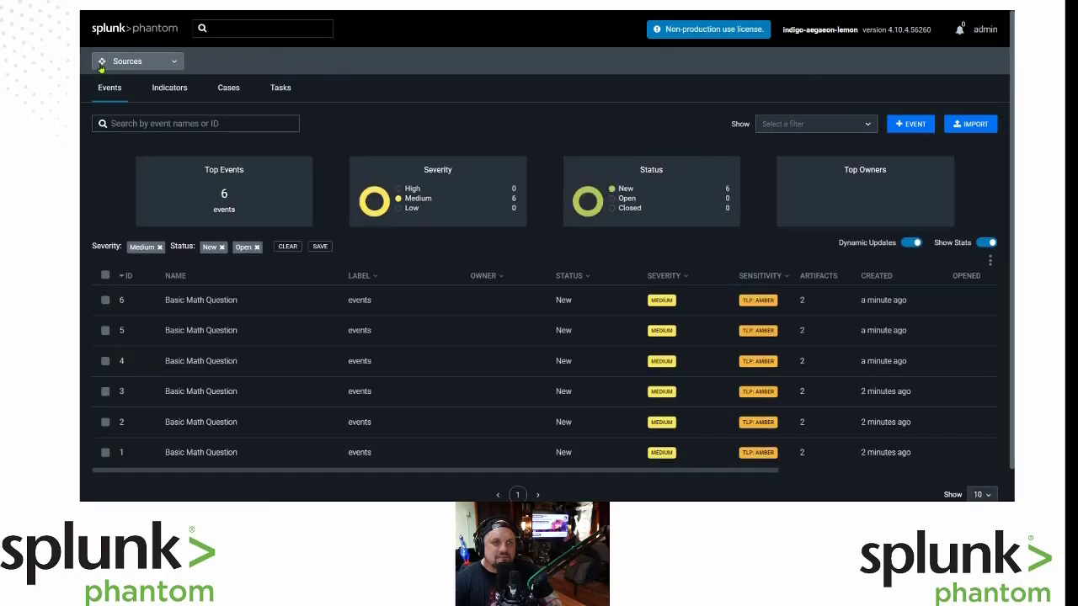
Switch to the Playbooks page from the navigation dropdown.
click(172, 68)
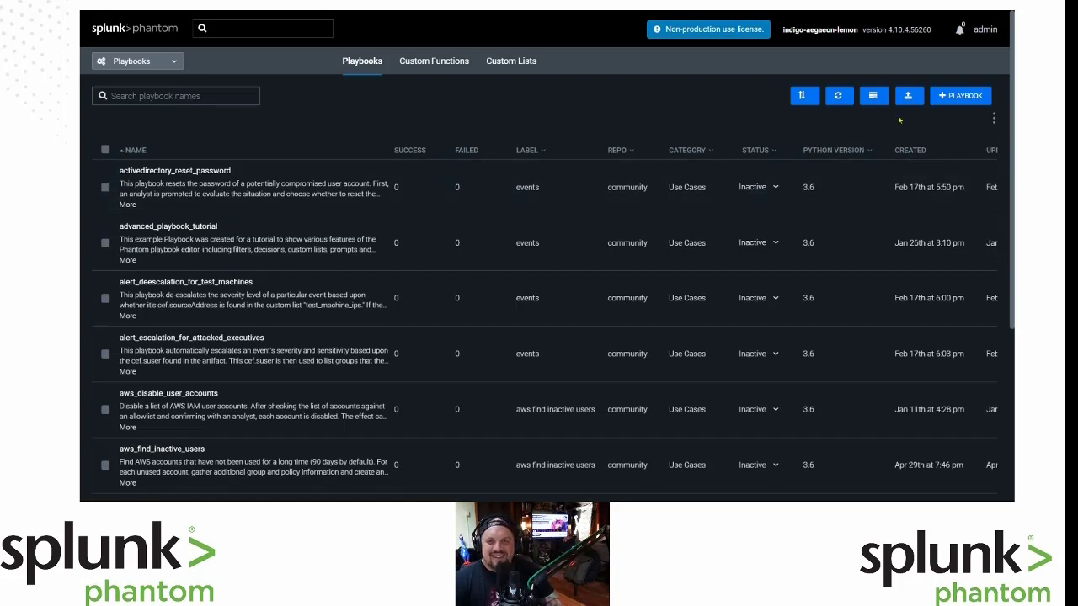
Create a new blank playbook and dismiss the Getting Started tip.
click(967, 100)
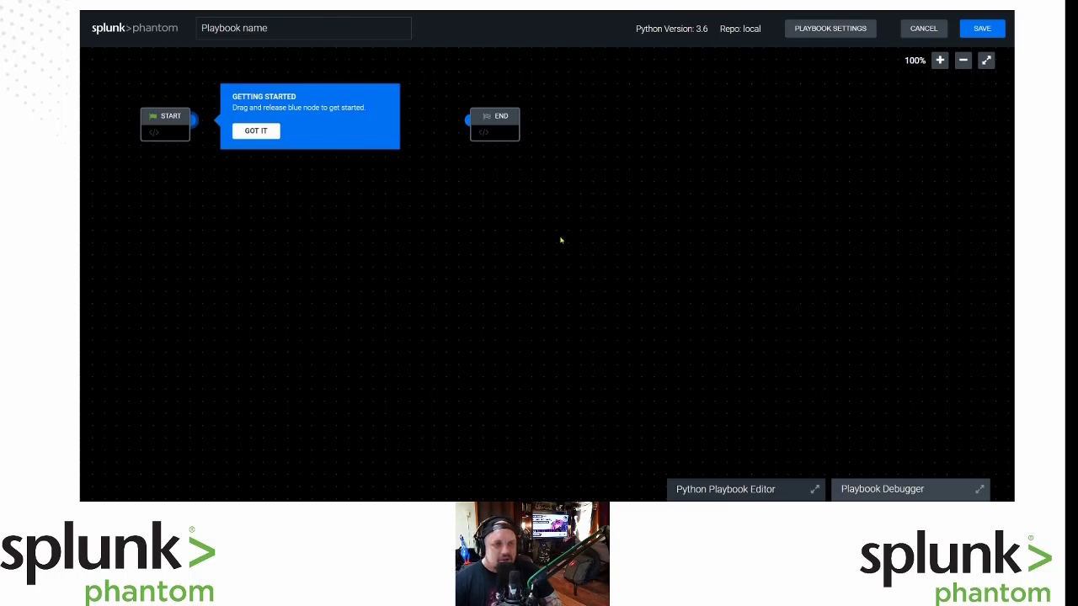
click(255, 132)
Remove the Playbook block mistakenly added after START.
click(194, 120)
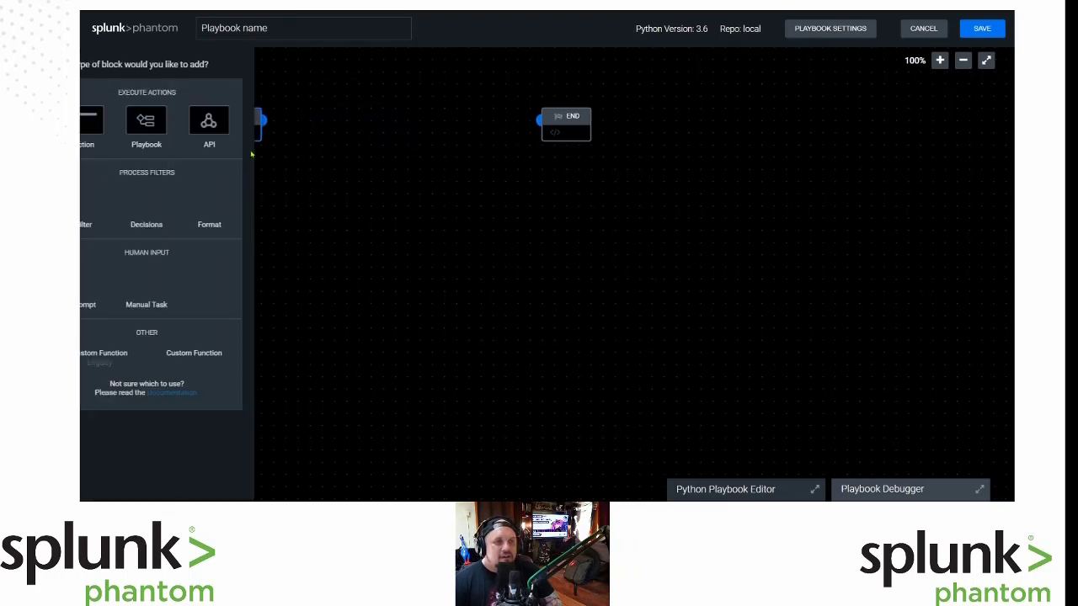
click(306, 192)
click(302, 120)
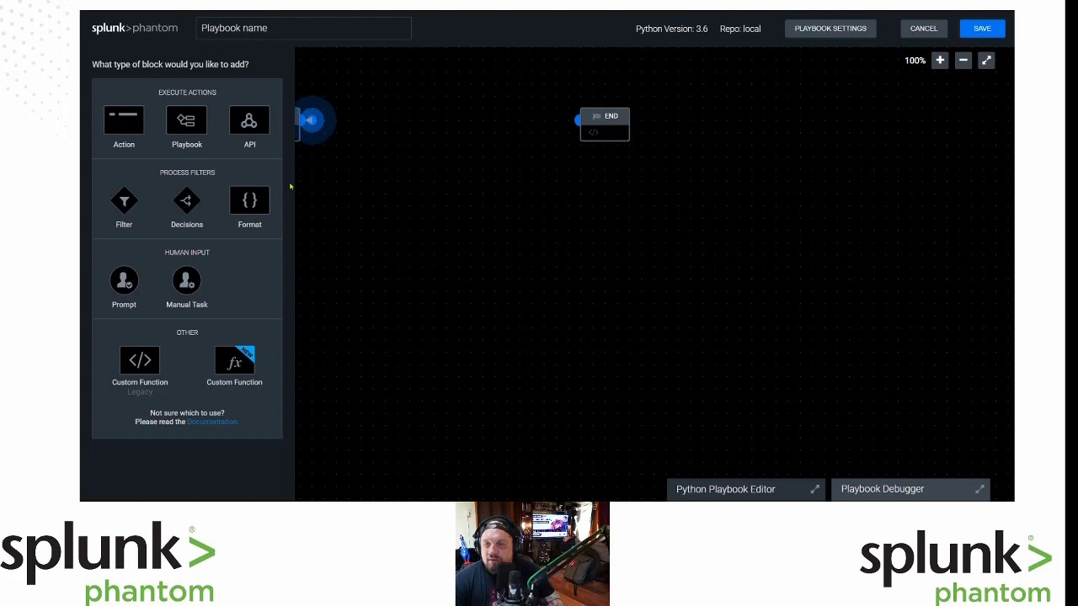
click(194, 130)
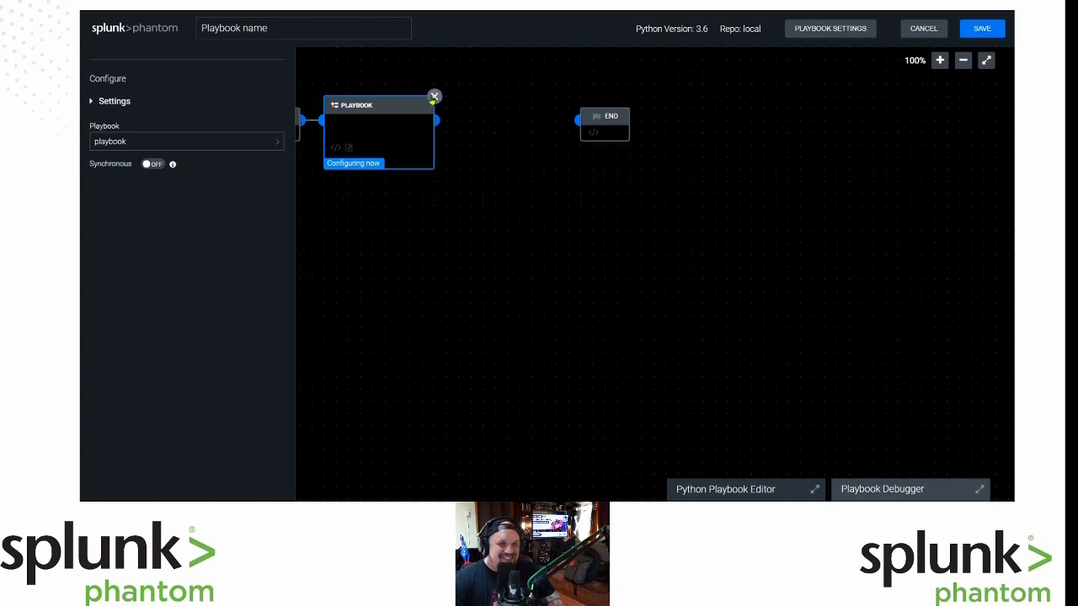
click(432, 100)
click(665, 157)
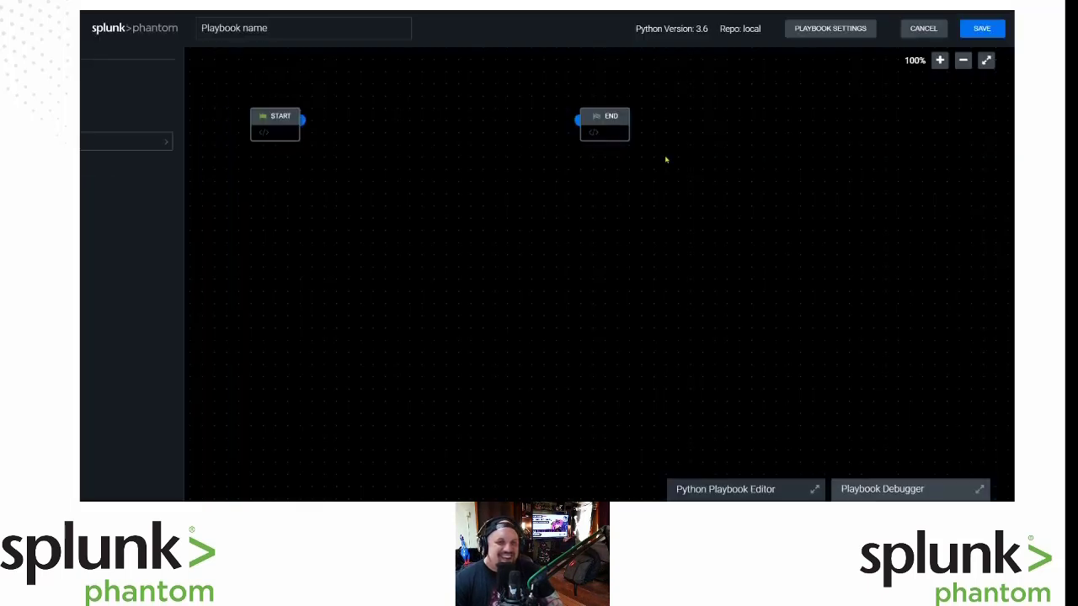
Reopen the block-type chooser from the START node.
click(305, 124)
click(306, 125)
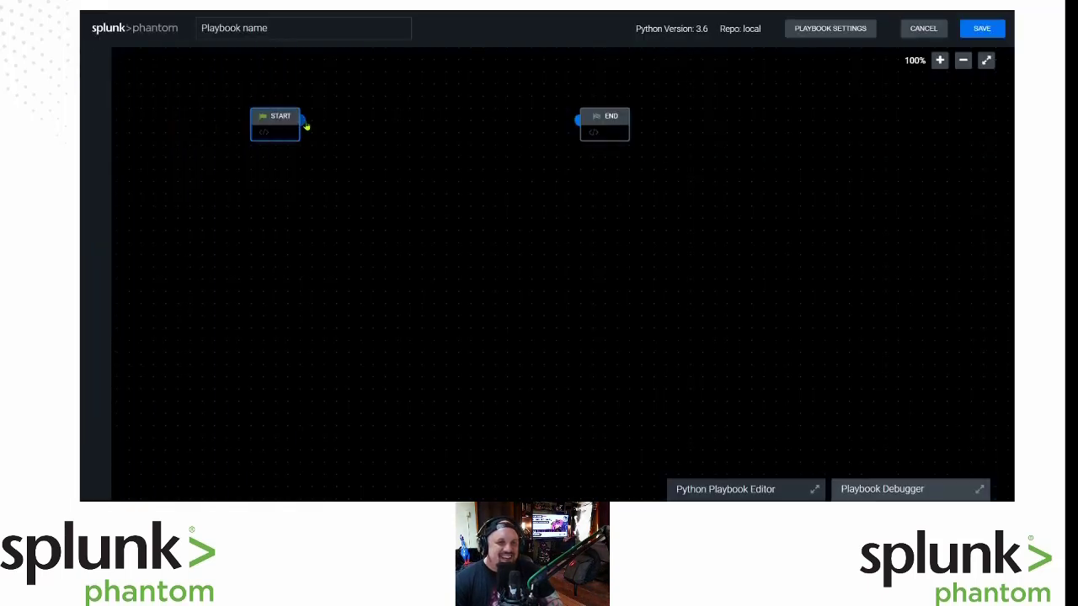
click(305, 122)
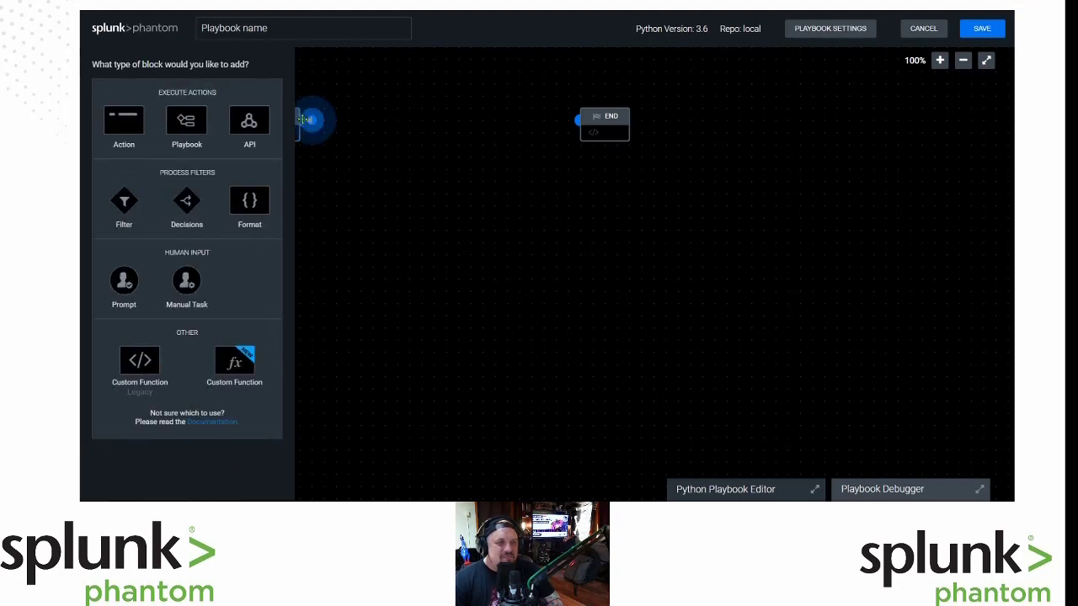
Add an AutomationGames perform math action on the game asset, then go to the Playbooks list.
click(135, 123)
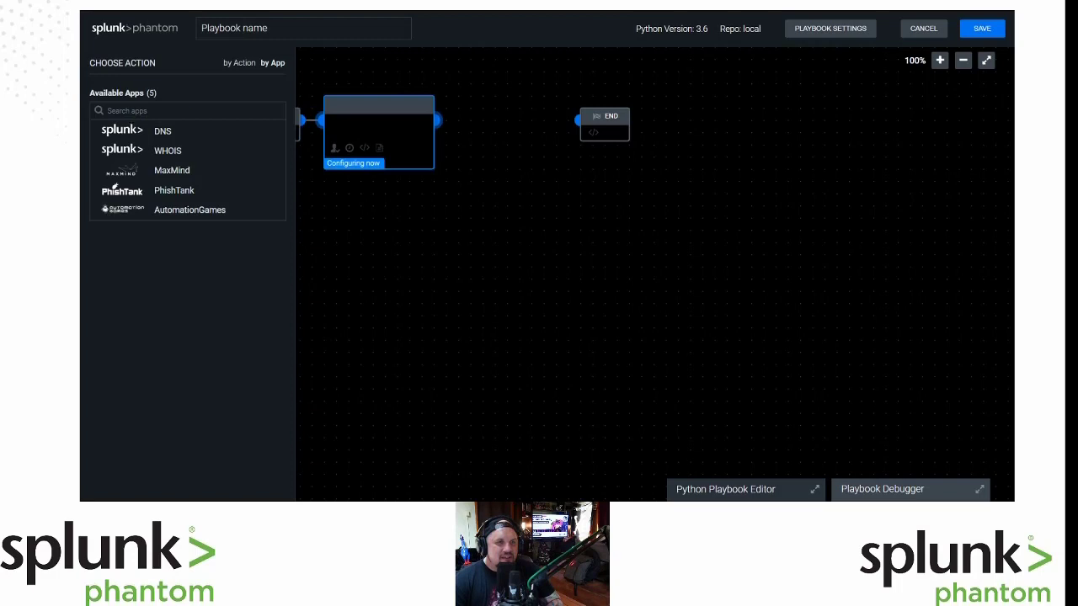
click(193, 216)
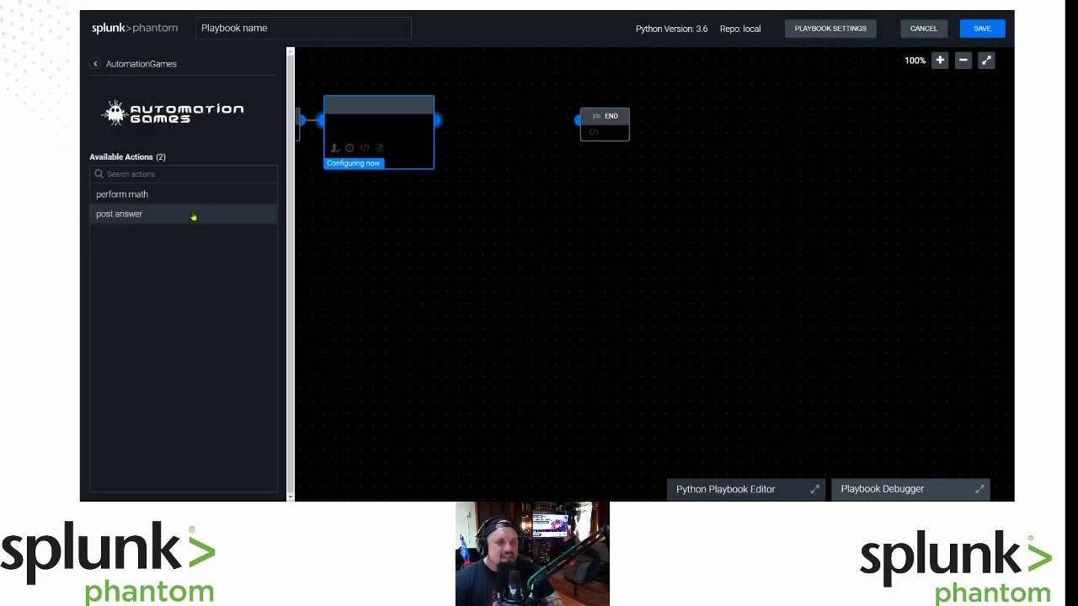
click(95, 64)
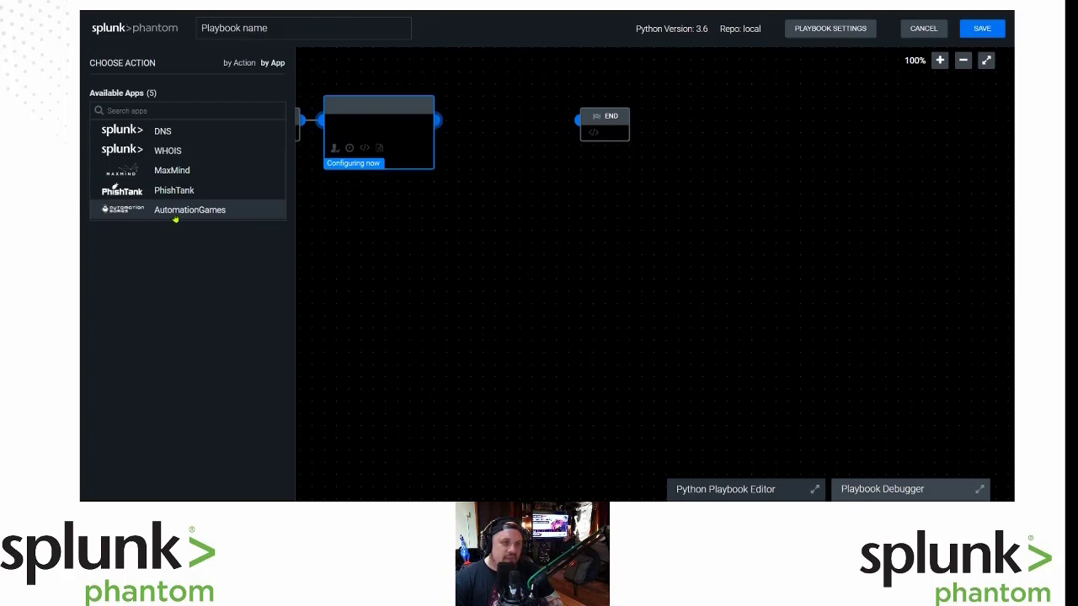
click(242, 220)
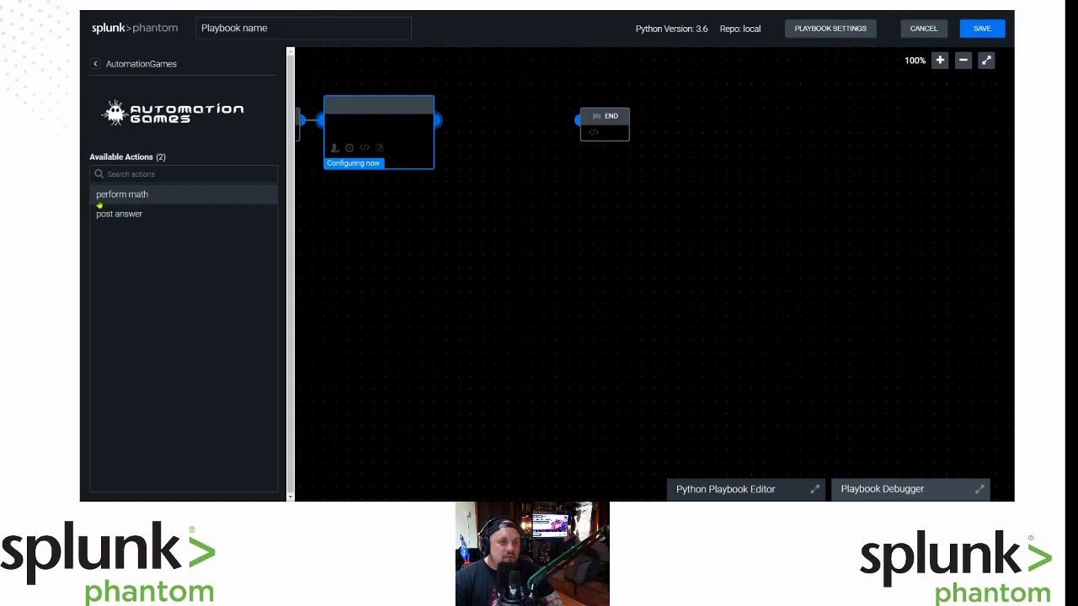
click(170, 200)
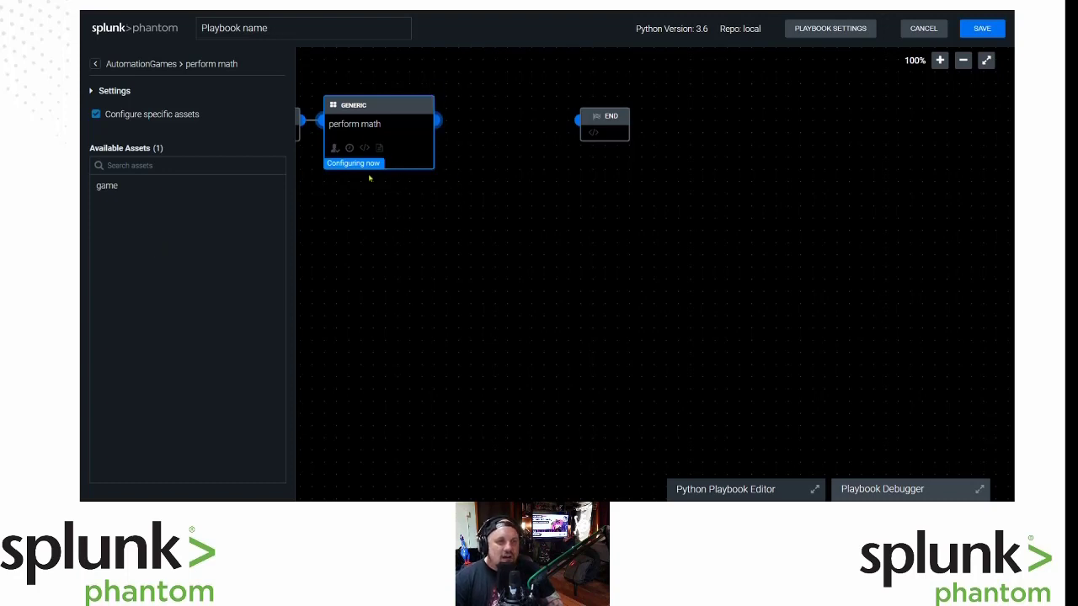
click(113, 190)
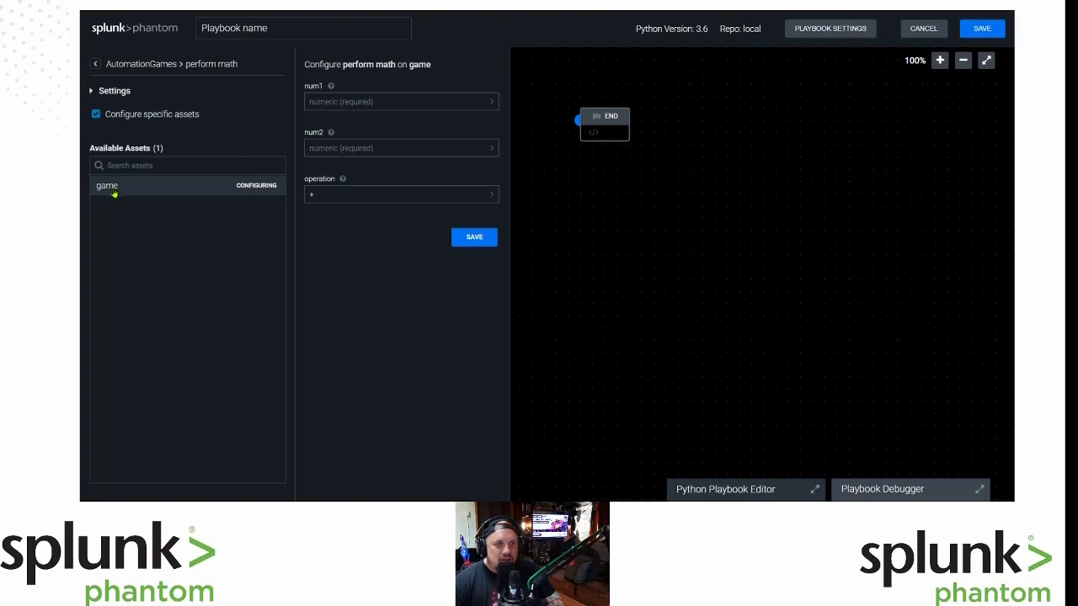
key(ctrl+shift+Tab)
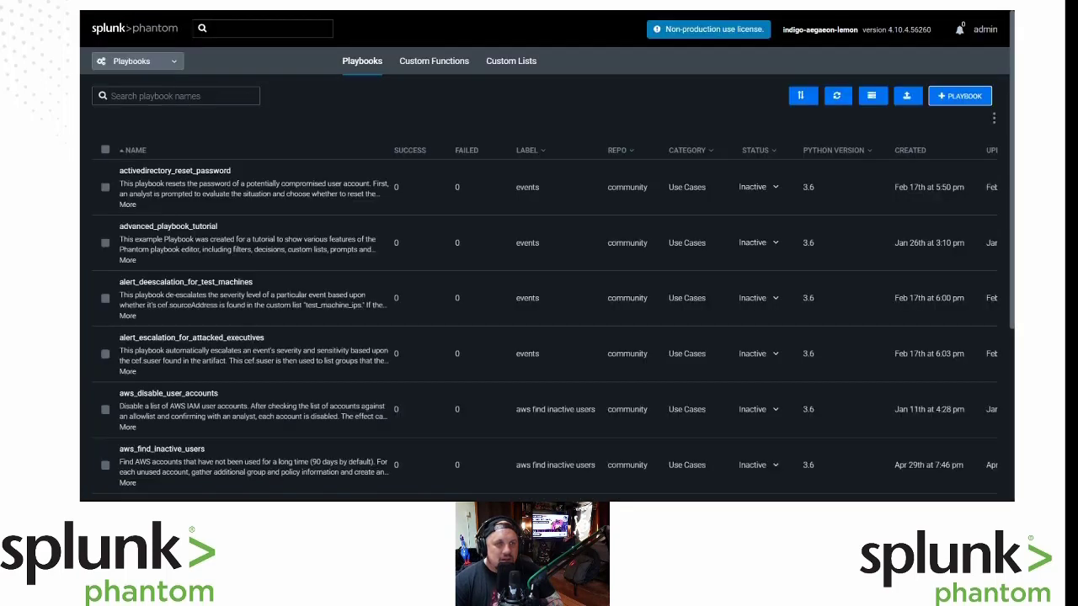
Check the Basic Math Question artifact values, then open num1's data source picker.
key(ctrl+shift+Tab)
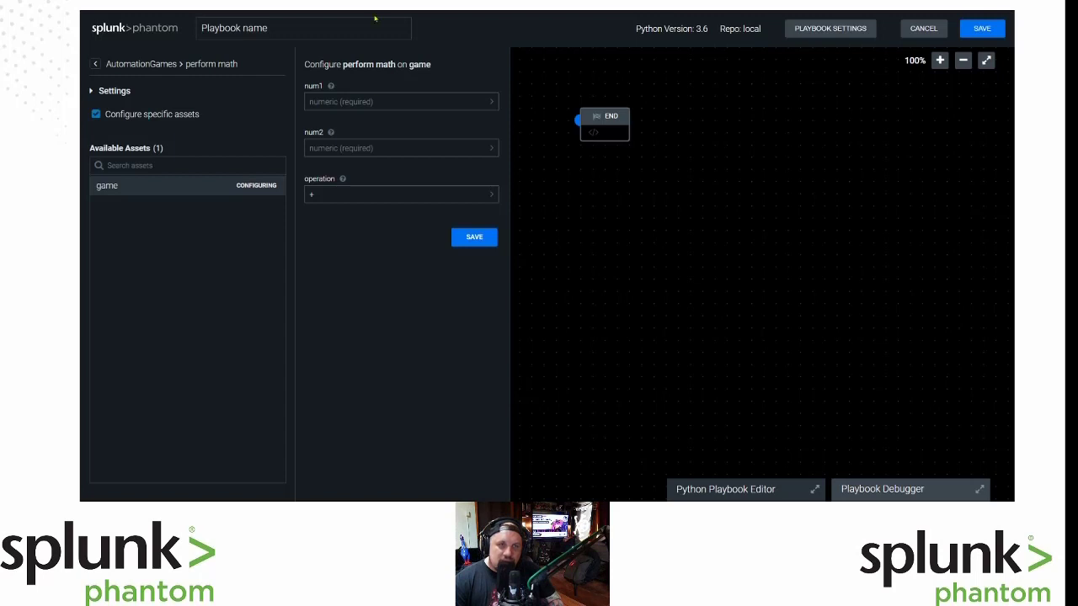
click(401, 102)
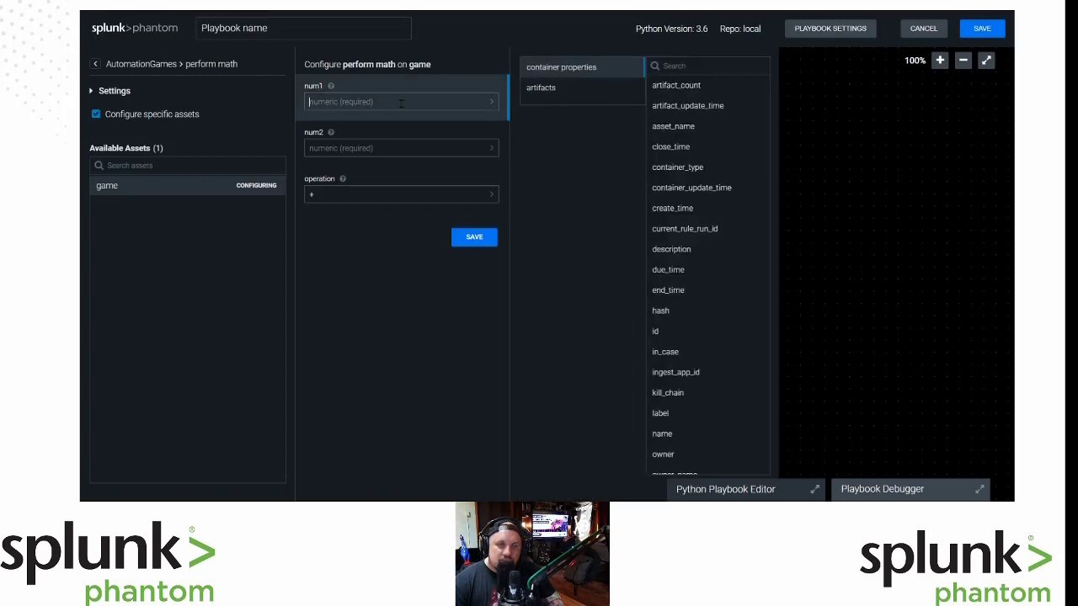
Scroll through the artifact CEF fields offered for num1 and start a field search.
click(543, 89)
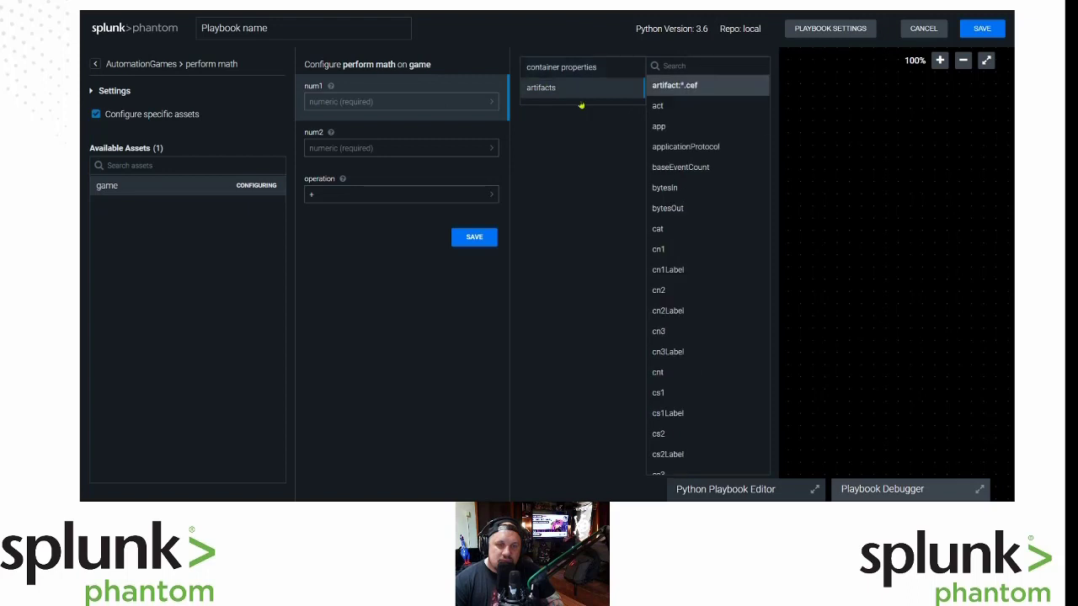
scroll(718, 282, down, 1)
scroll(719, 285, down, 4)
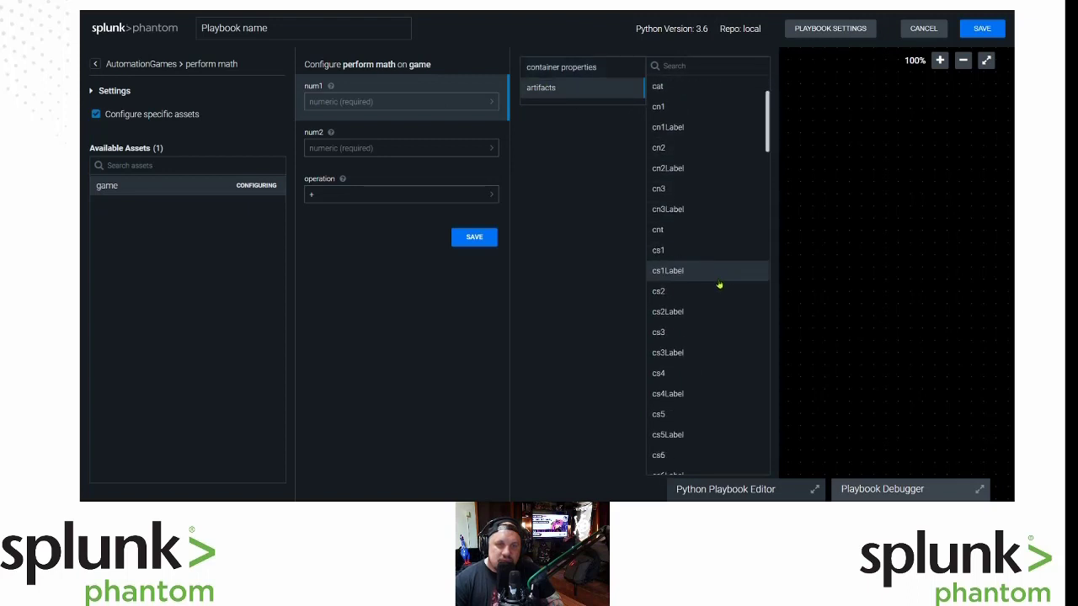
scroll(719, 287, down, 3)
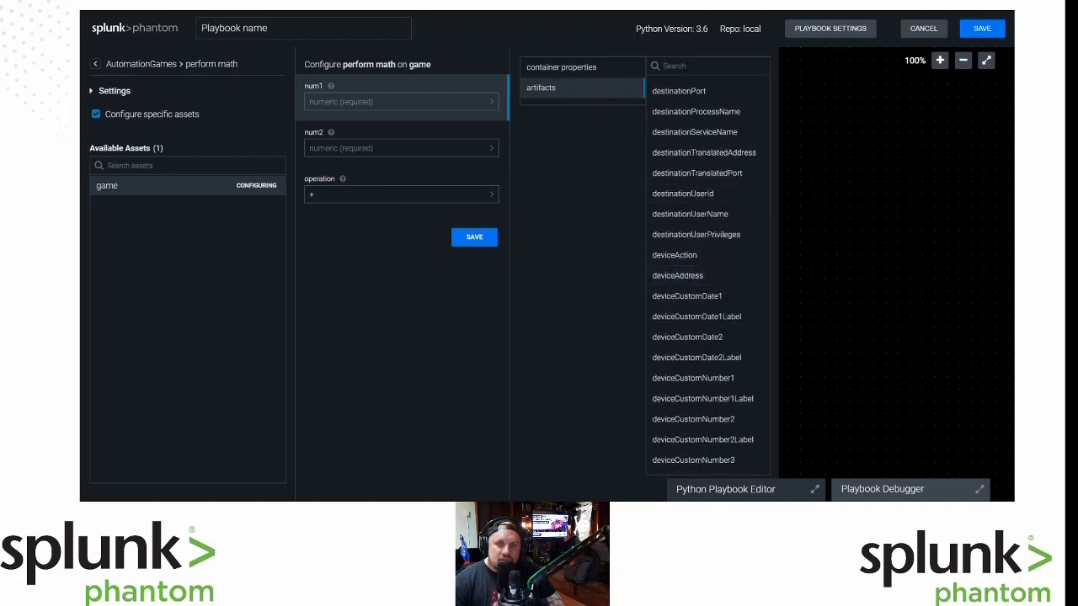
scroll(684, 179, up, 10)
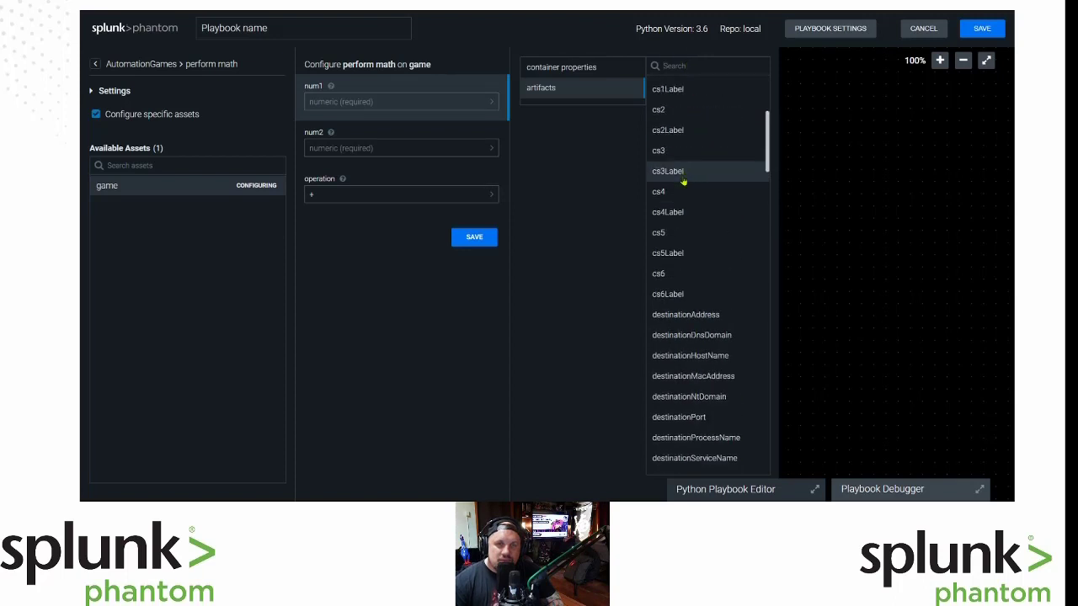
click(736, 61)
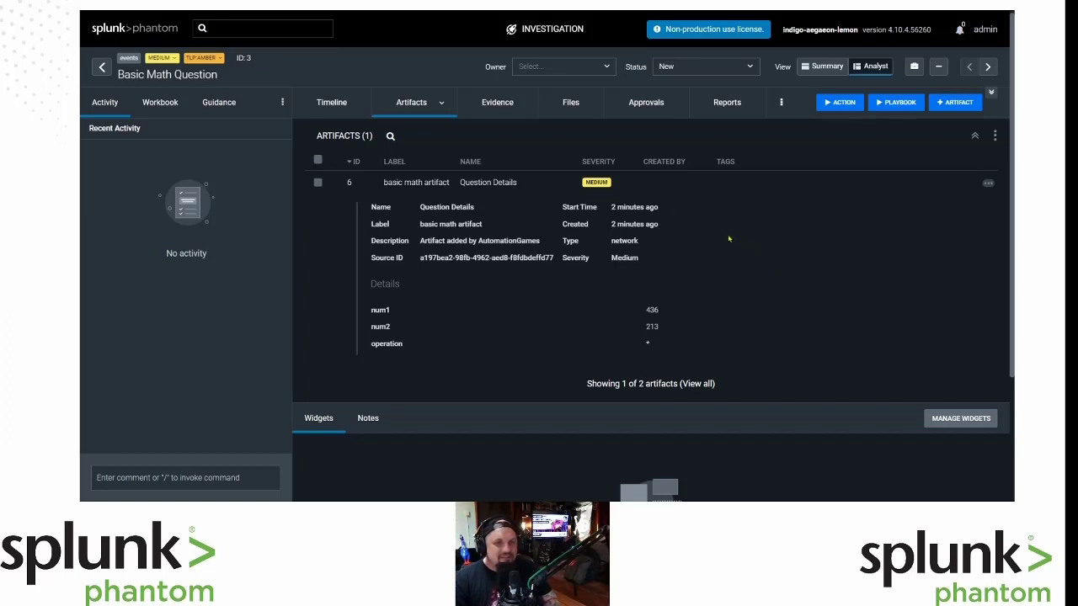
Scroll through the Basic Math Question entries on the Events list.
click(102, 67)
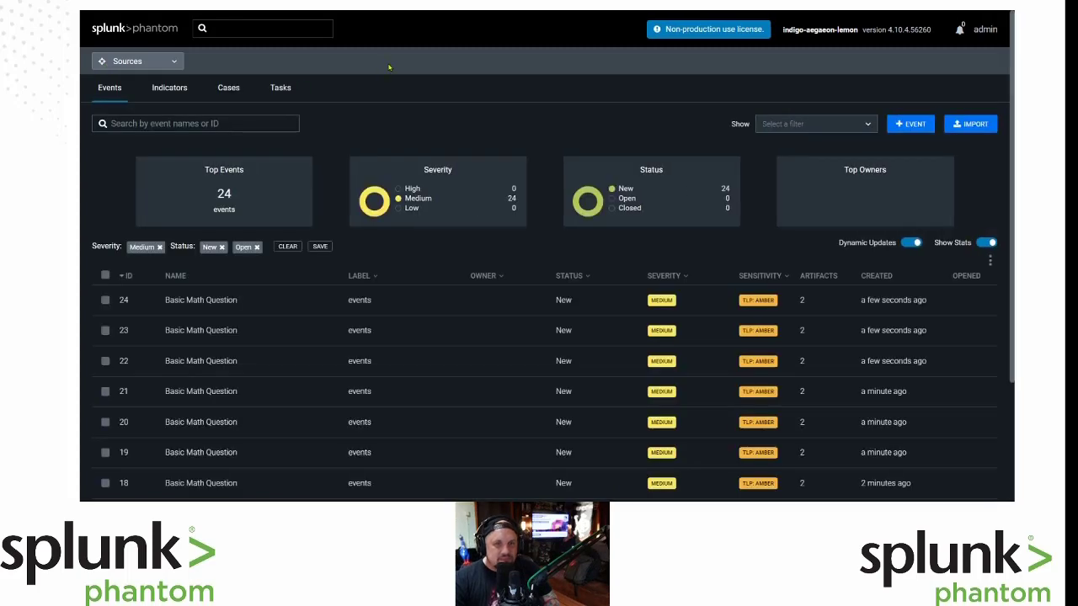
scroll(515, 364, down, 2)
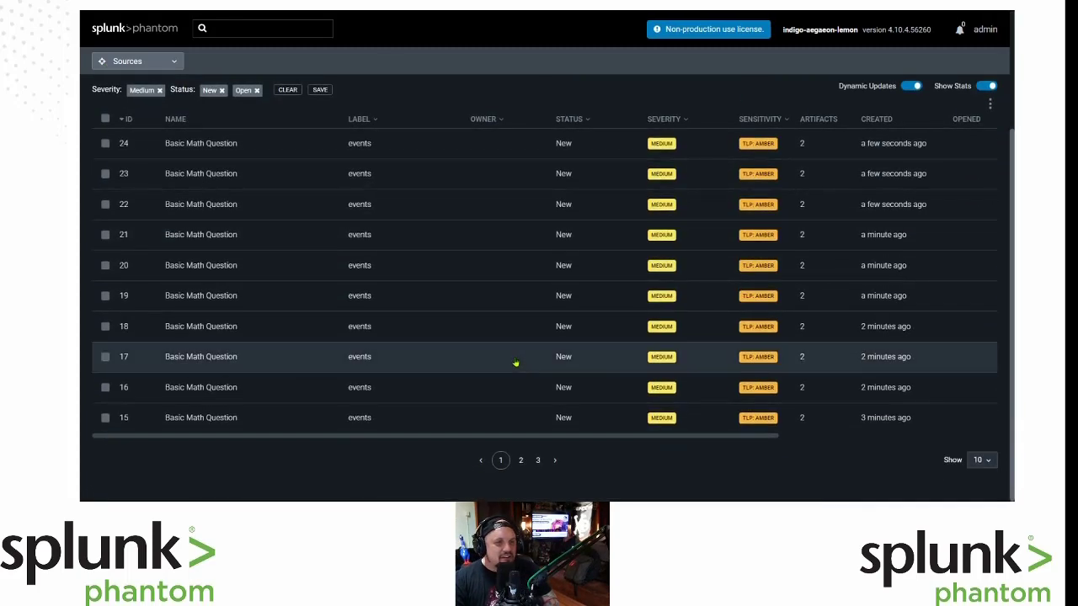
scroll(515, 363, up, 2)
scroll(517, 360, down, 2)
scroll(514, 363, up, 2)
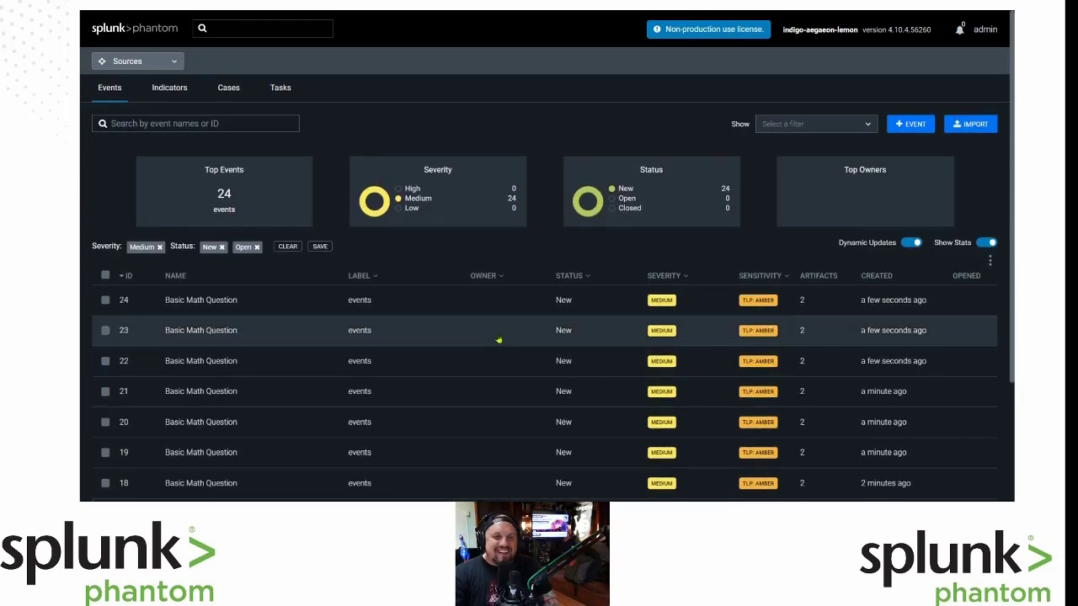
scroll(493, 361, down, 2)
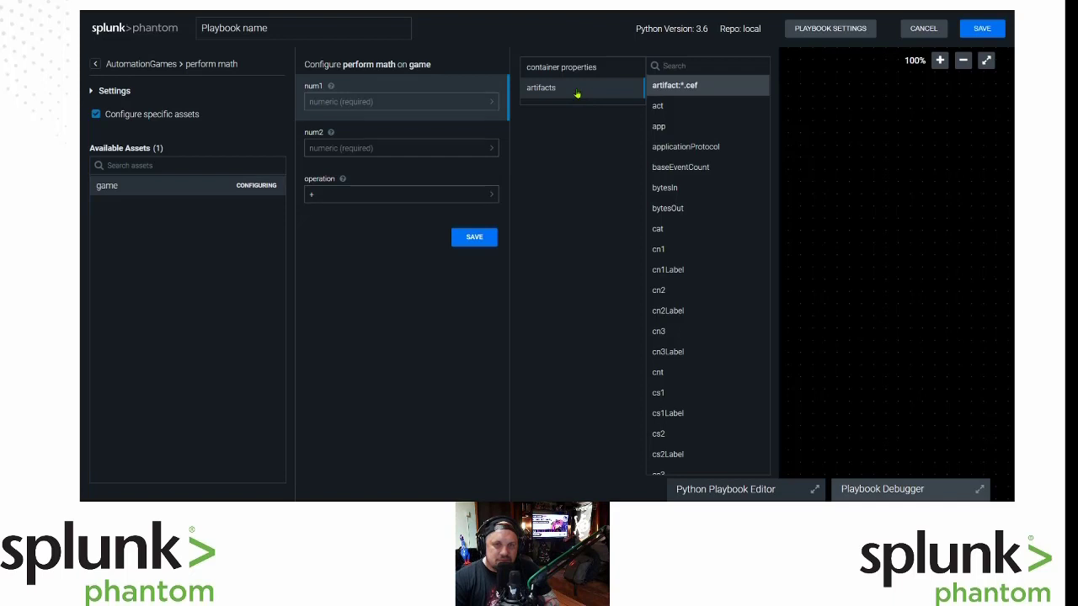
Feed num1 from artifact:*.cef.num1 and num2 from artifact:*.cef.num2.
click(658, 126)
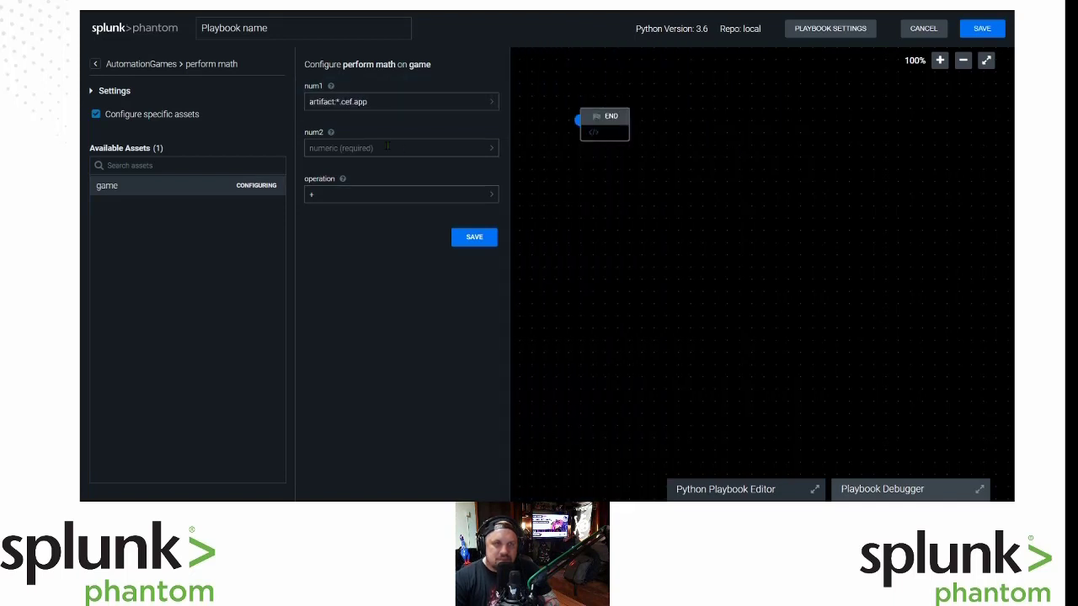
click(378, 100)
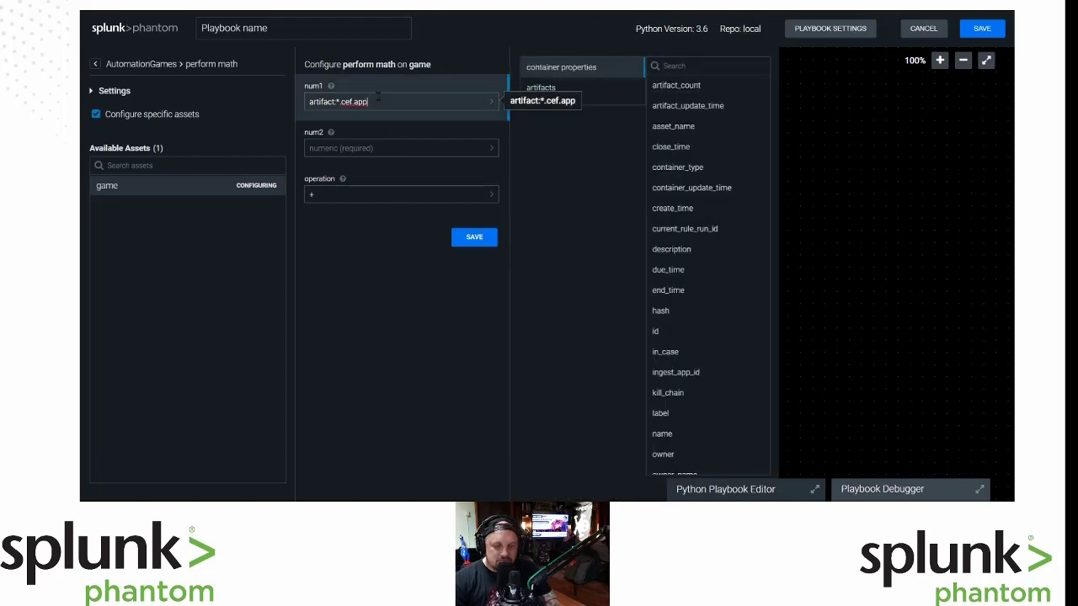
key(BackSpace)
key(BackSpace)
key(BackSpace)
text(n)
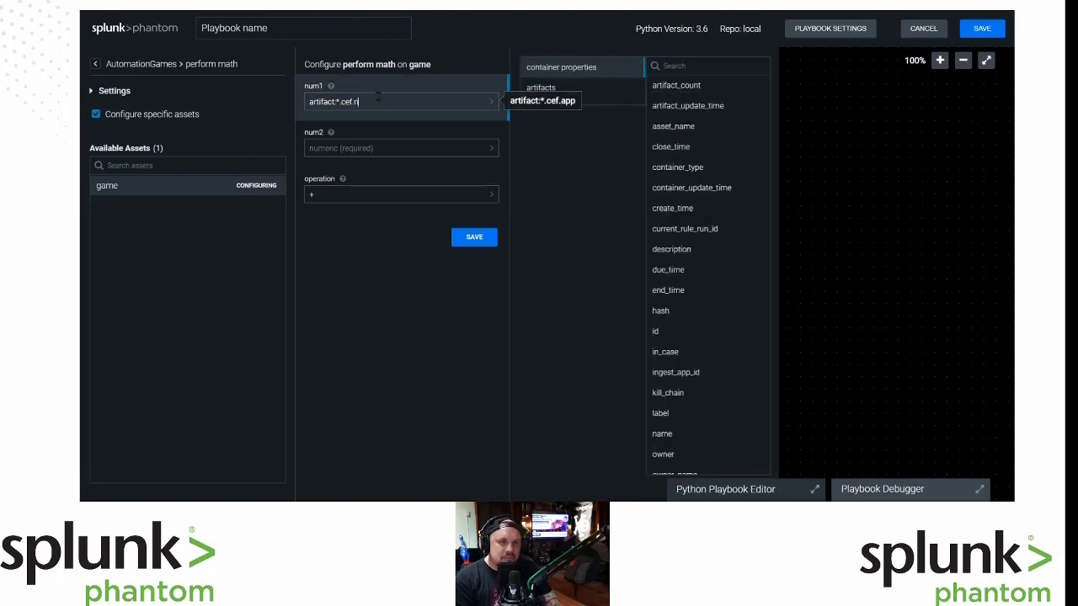
text(um)
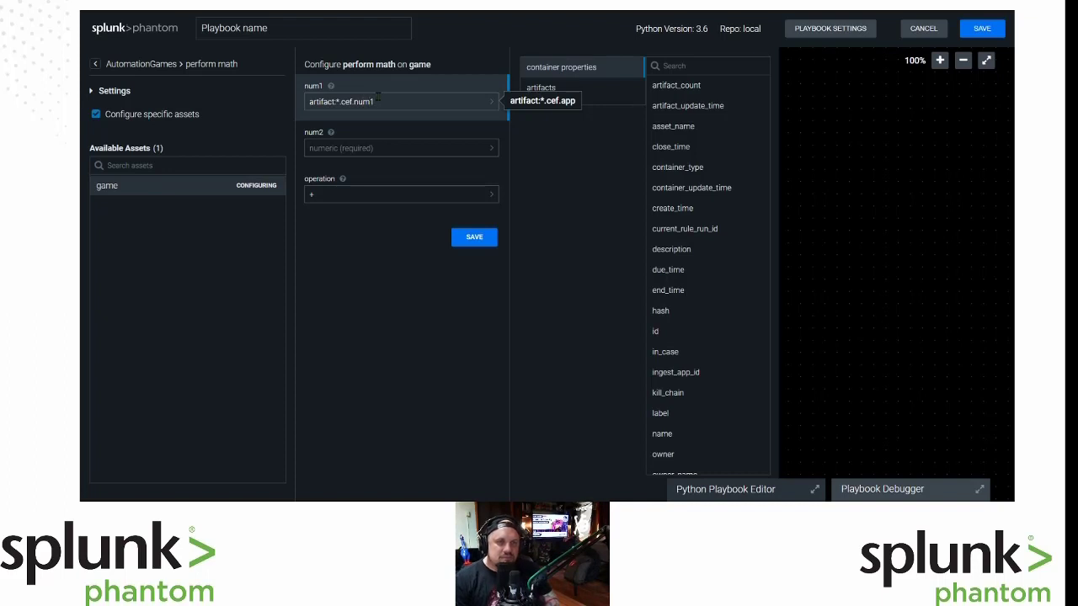
text(1)
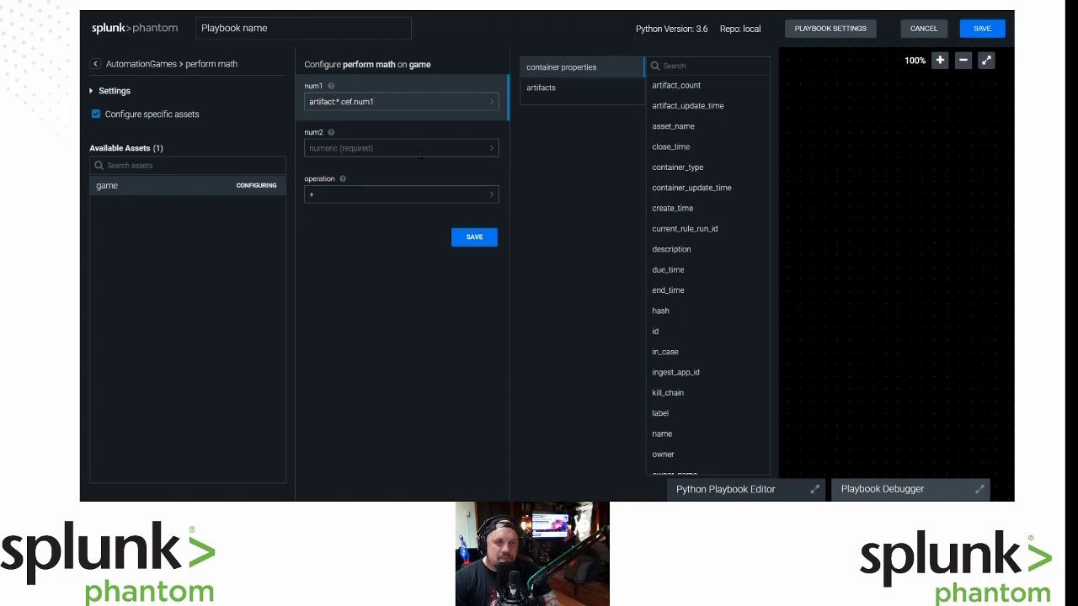
click(419, 152)
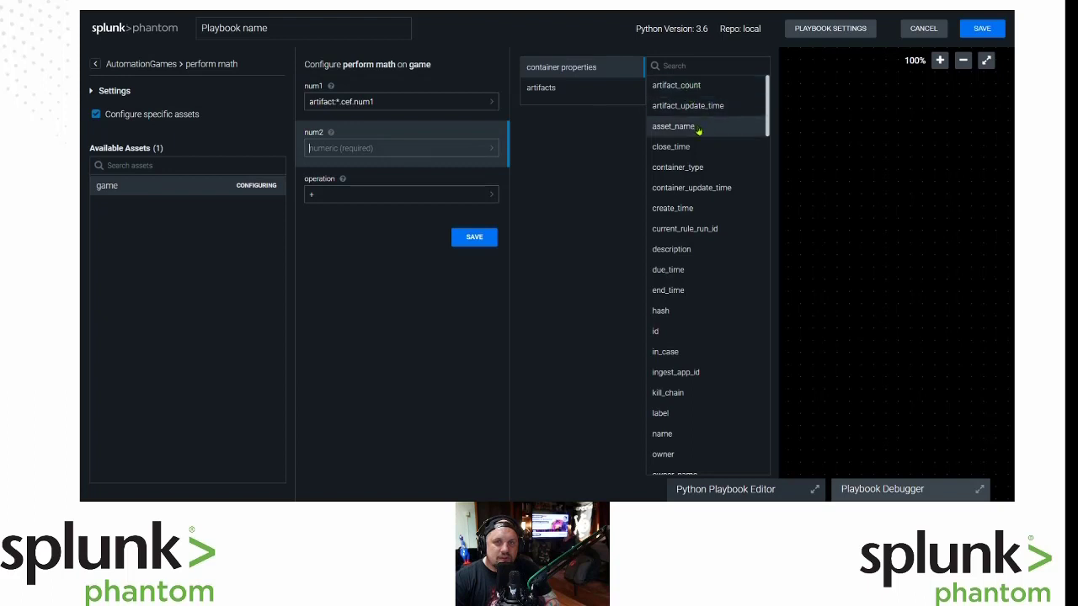
click(559, 89)
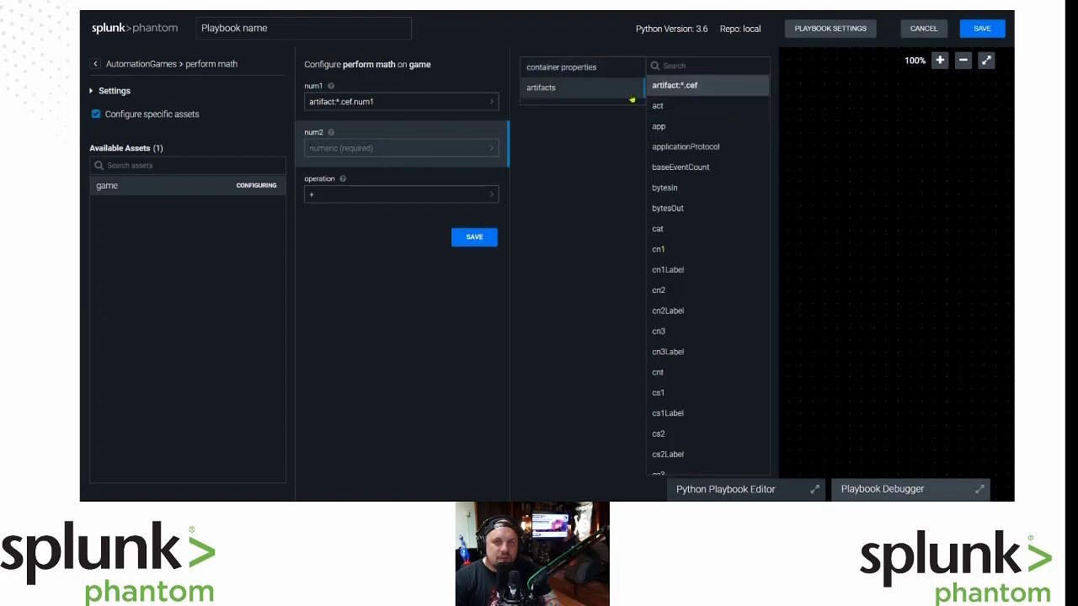
click(679, 127)
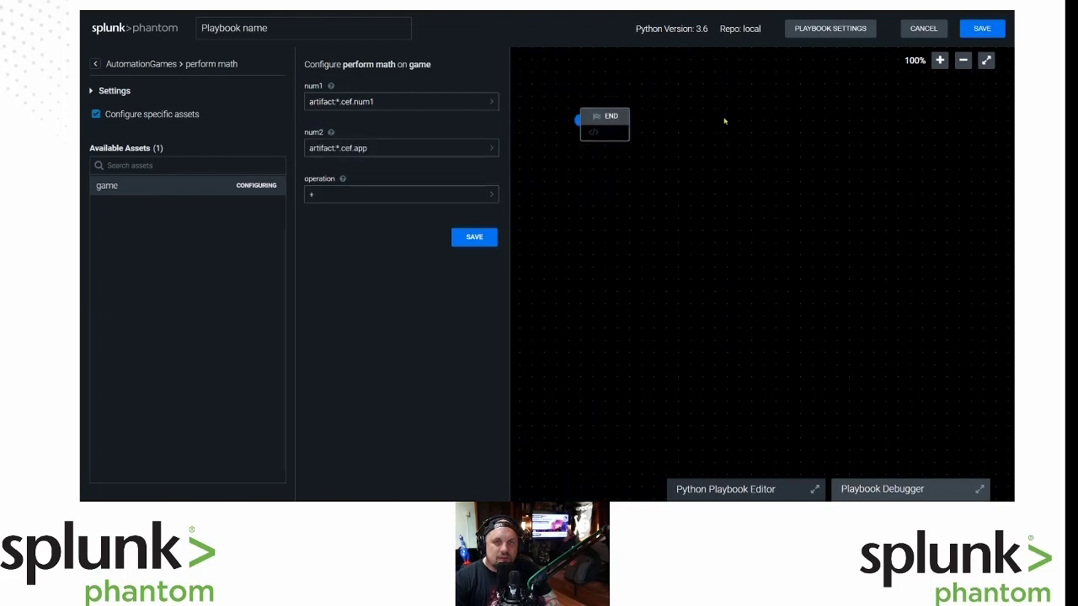
click(401, 148)
key(BackSpace)
key(BackSpace)
key(BackSpace)
key(BackSpace)
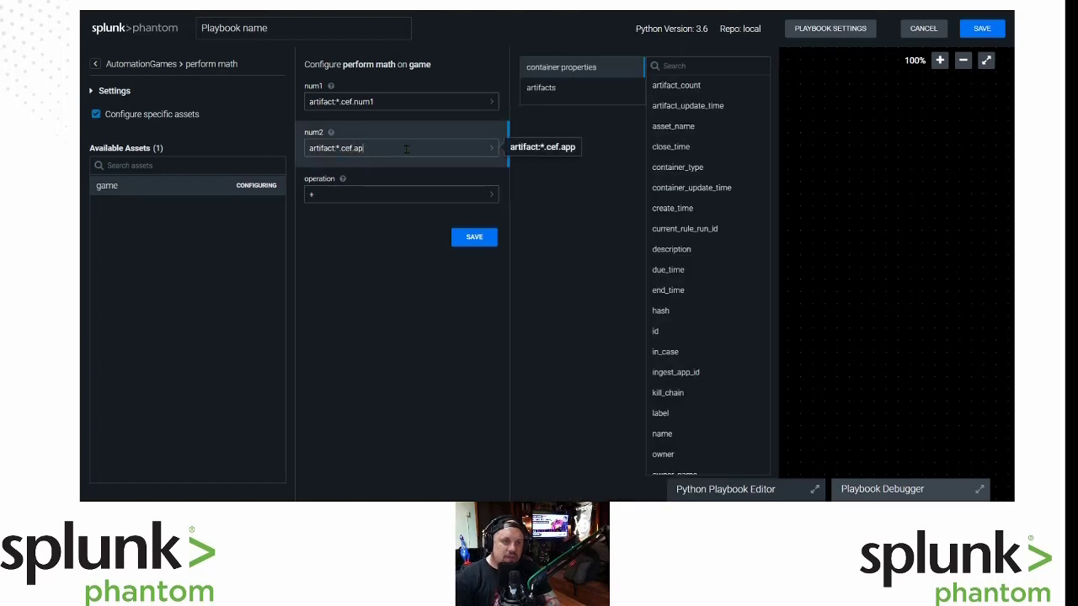
text(.num2)
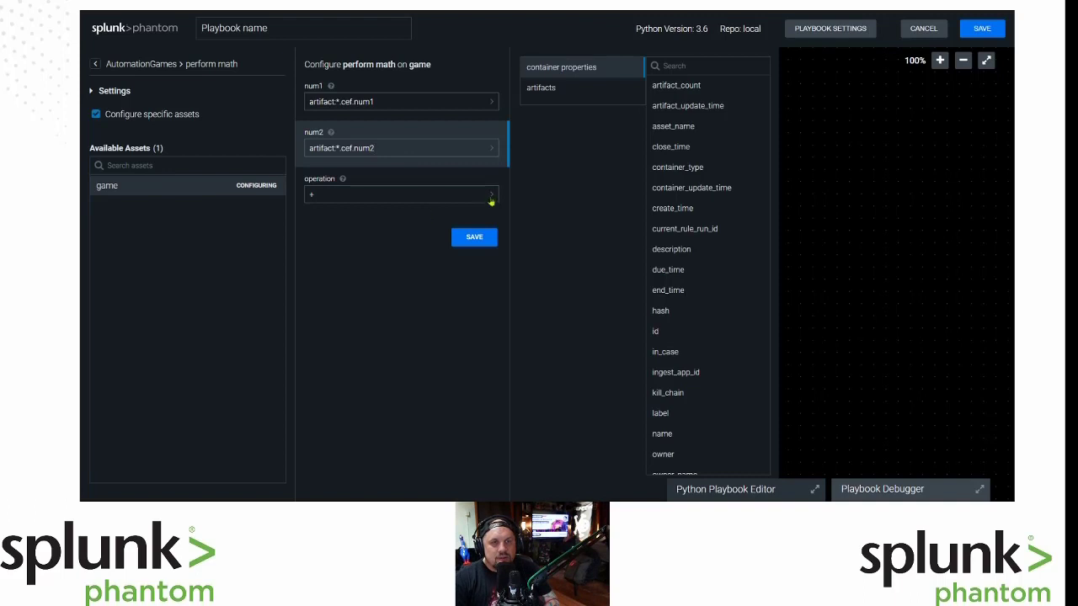
List the artifact CEF fields available for the operation parameter.
click(433, 195)
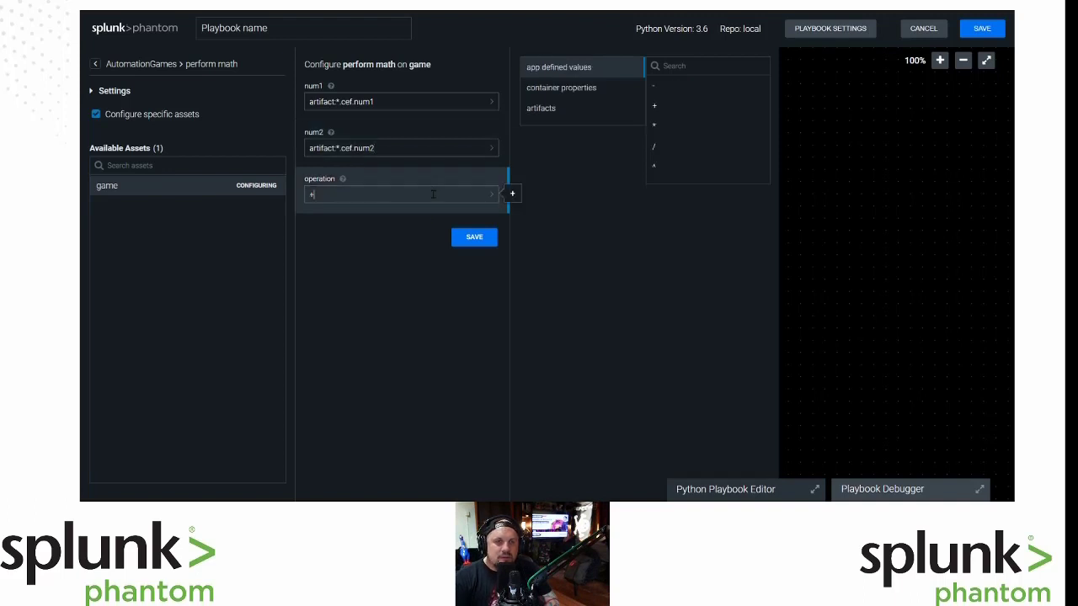
click(491, 199)
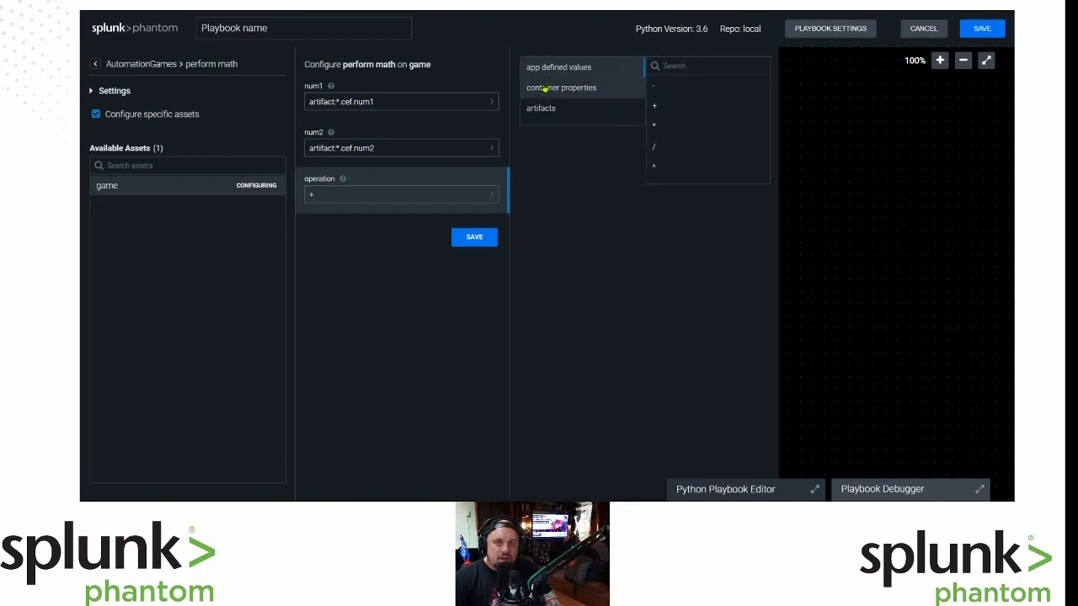
click(545, 117)
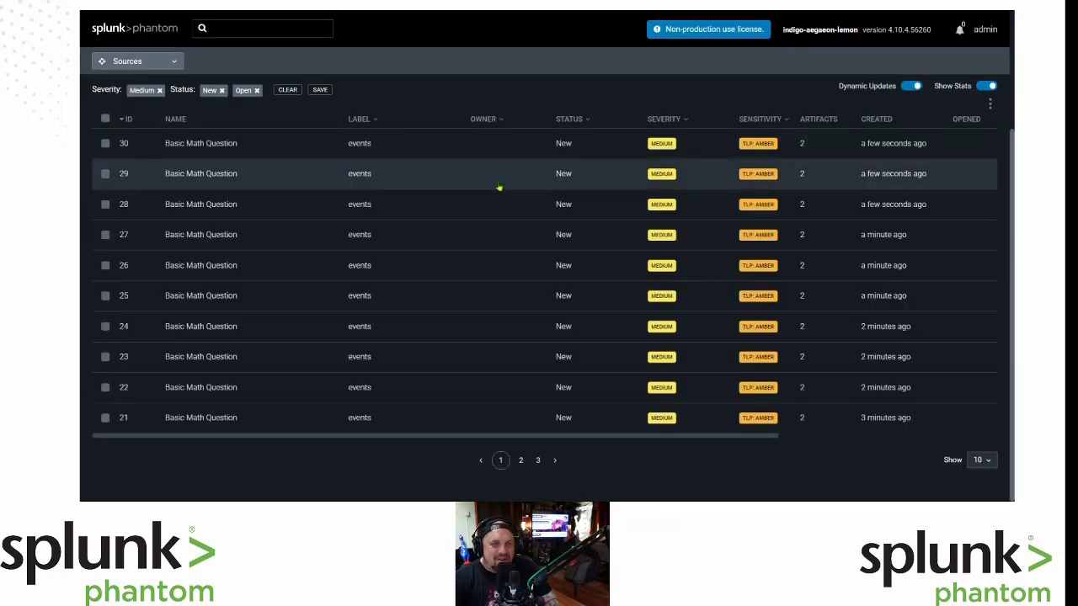
click(164, 145)
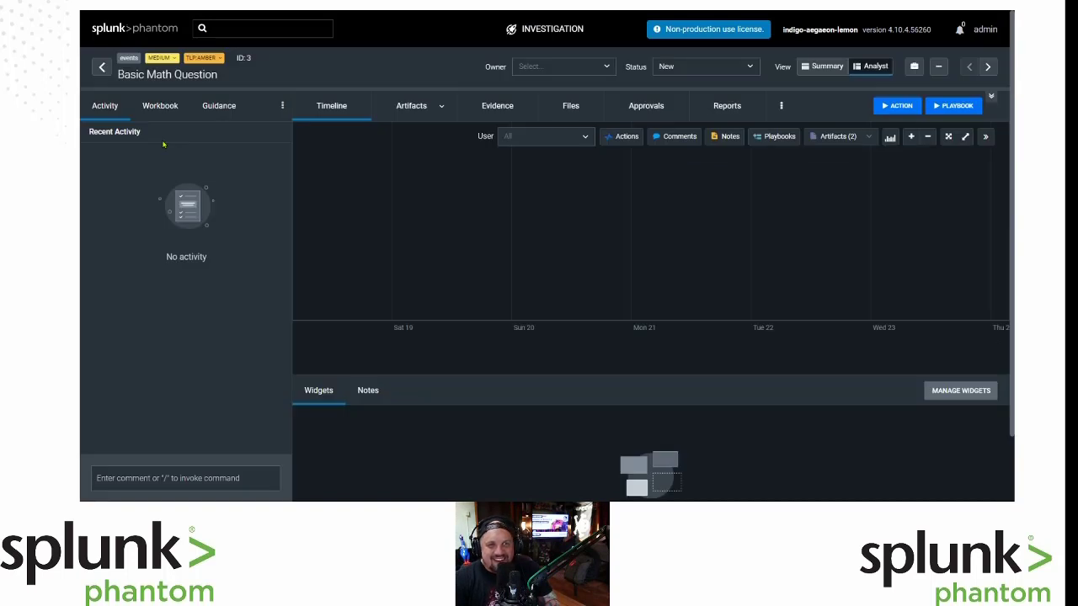
click(403, 107)
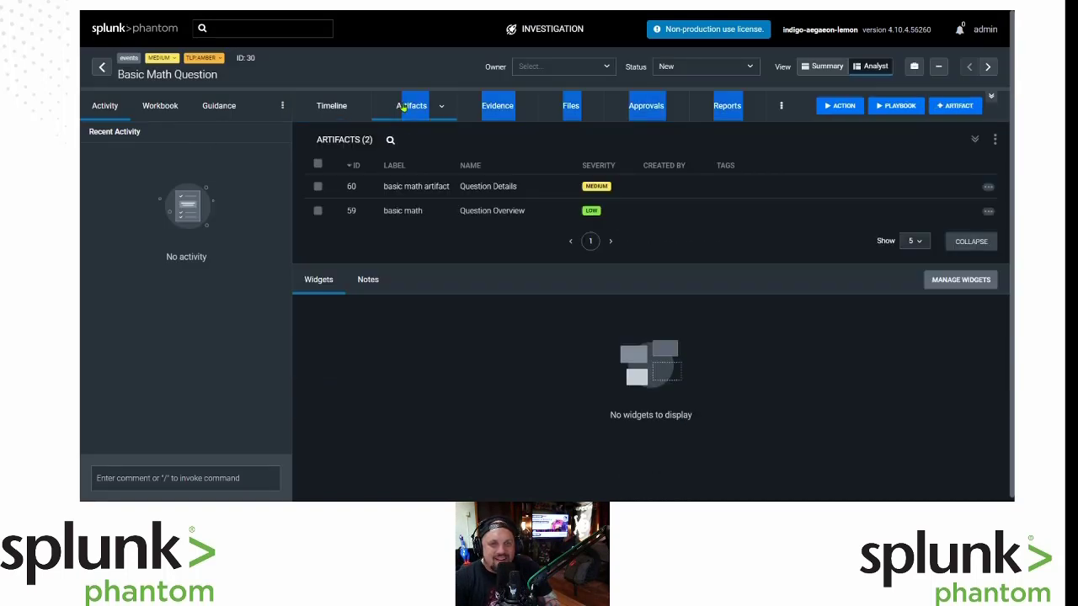
click(397, 208)
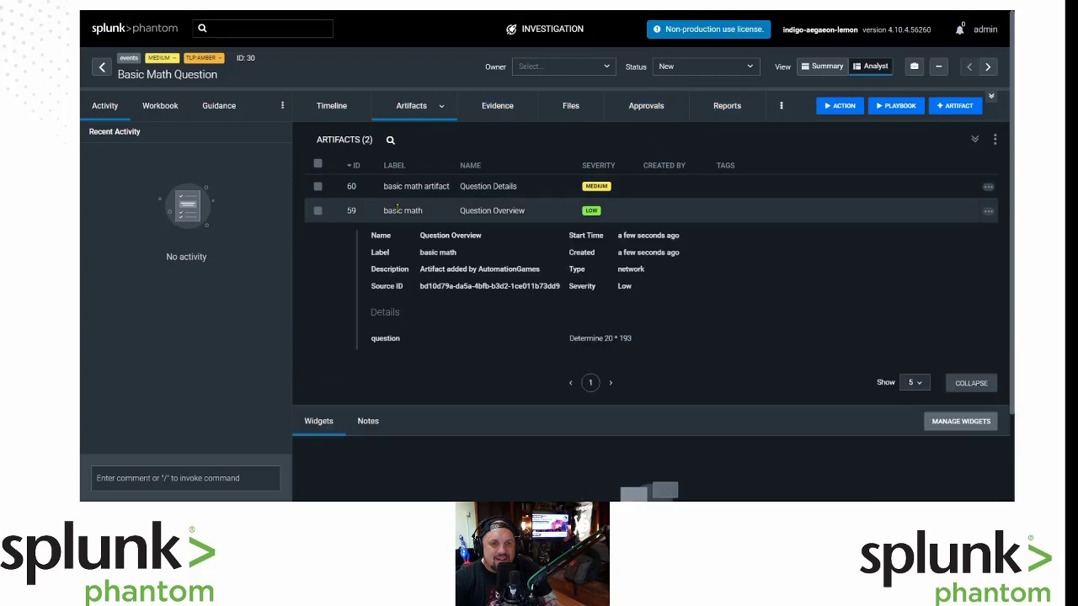
click(408, 187)
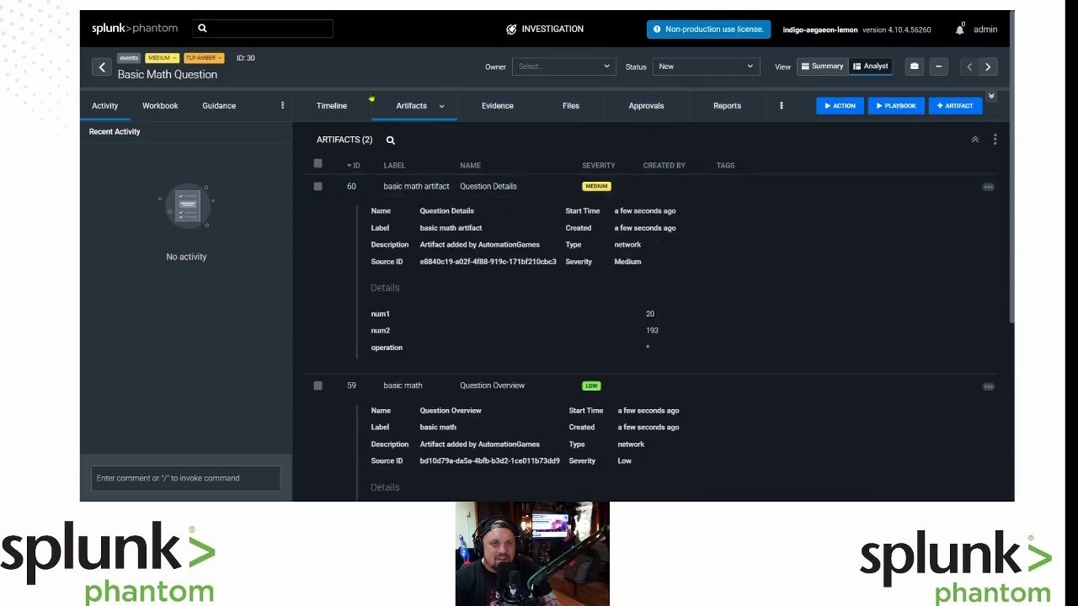
click(327, 108)
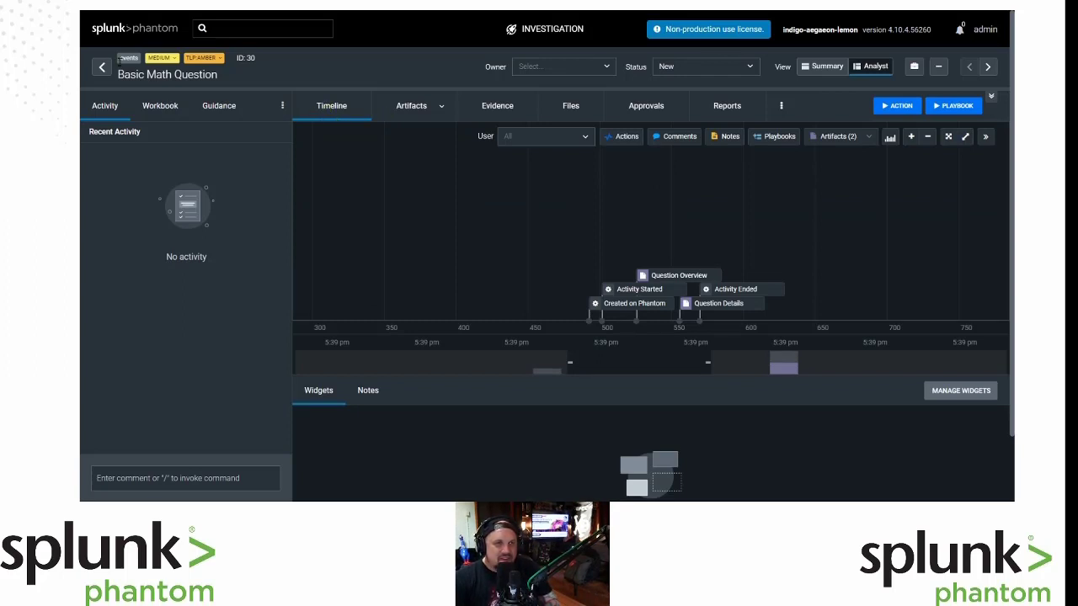
click(102, 67)
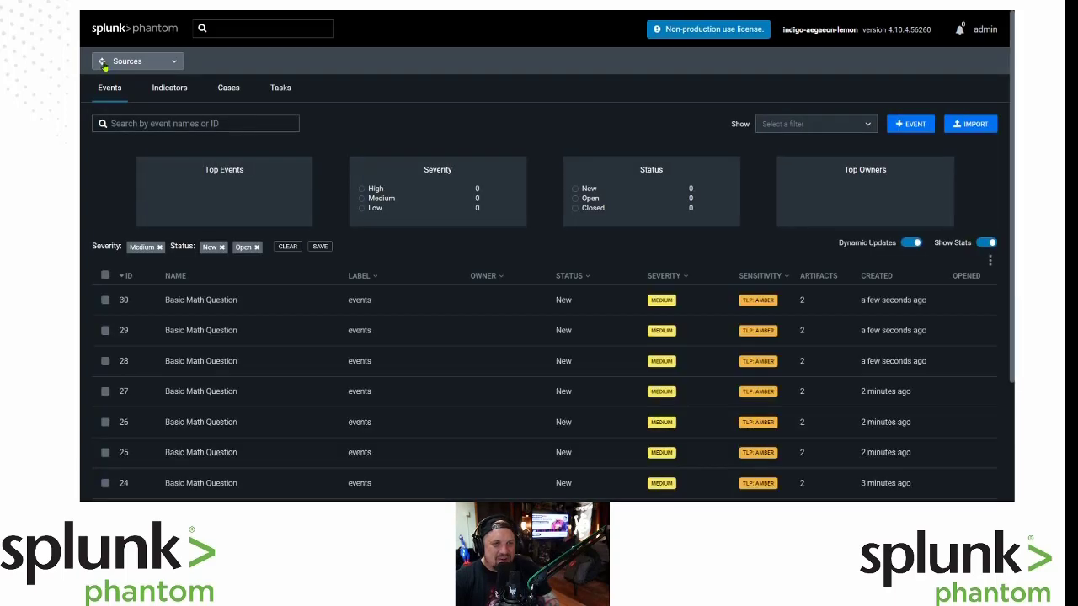
scroll(552, 329, down, 3)
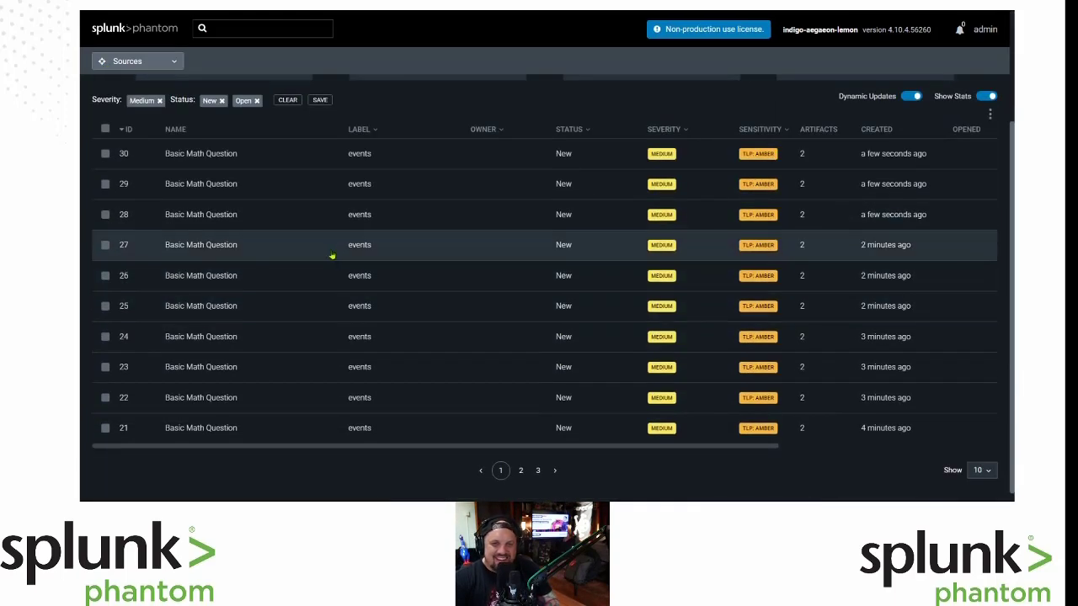
scroll(328, 259, up, 3)
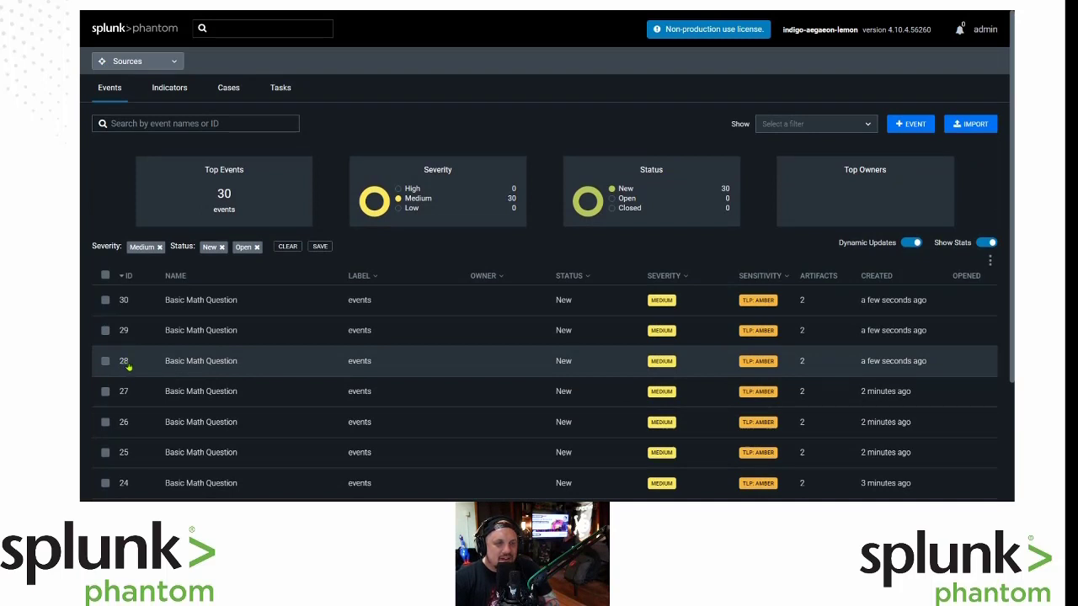
click(166, 98)
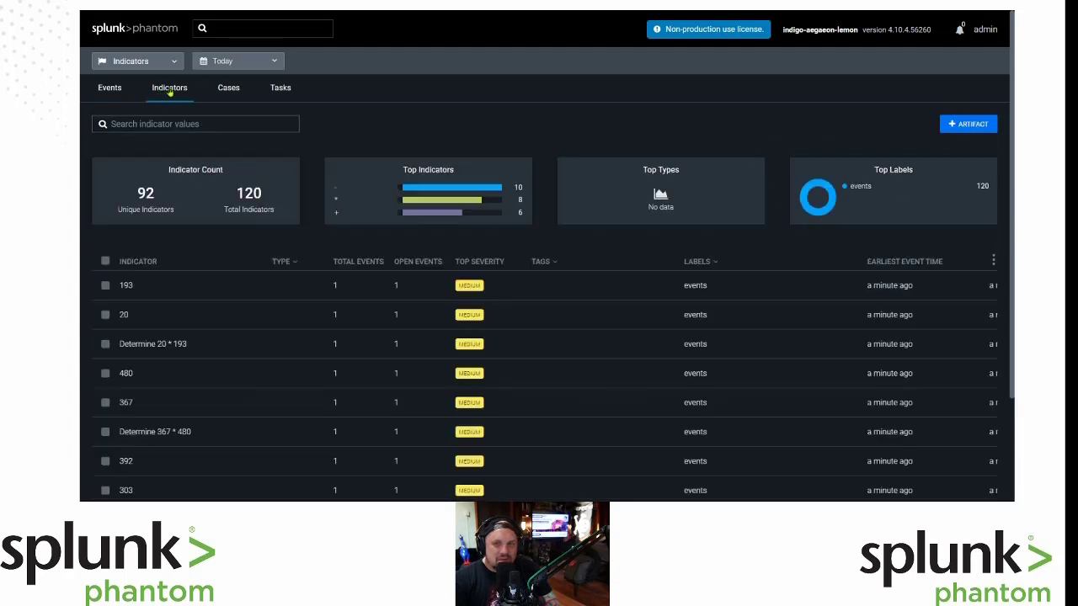
click(104, 91)
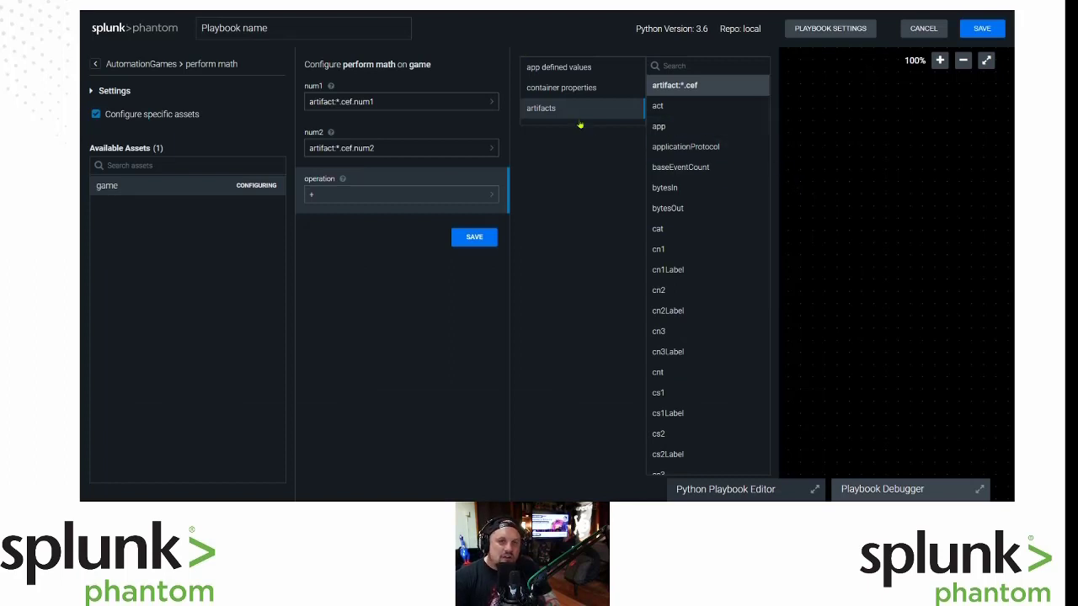
Set the operation parameter to artifact:*.cef.operation.
click(662, 127)
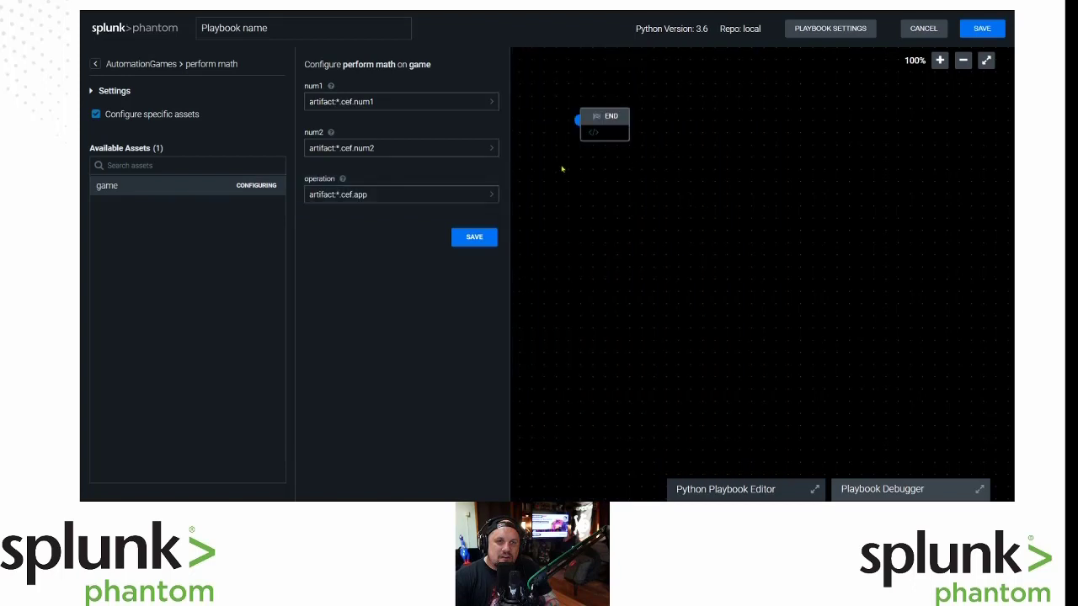
click(376, 193)
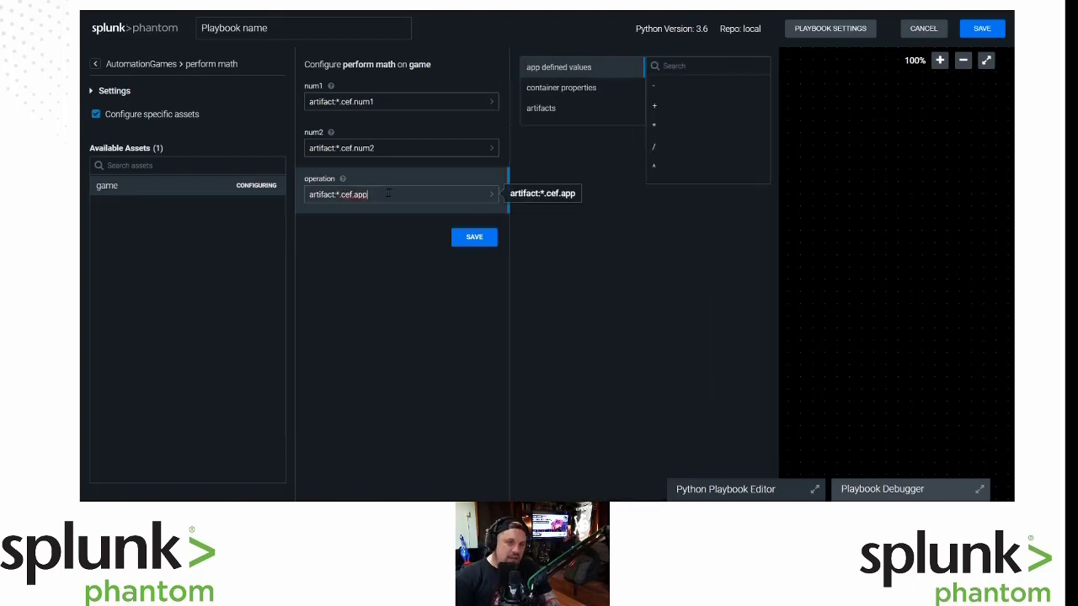
key(BackSpace)
key(BackSpace)
key(BackSpace)
key(BackSpace)
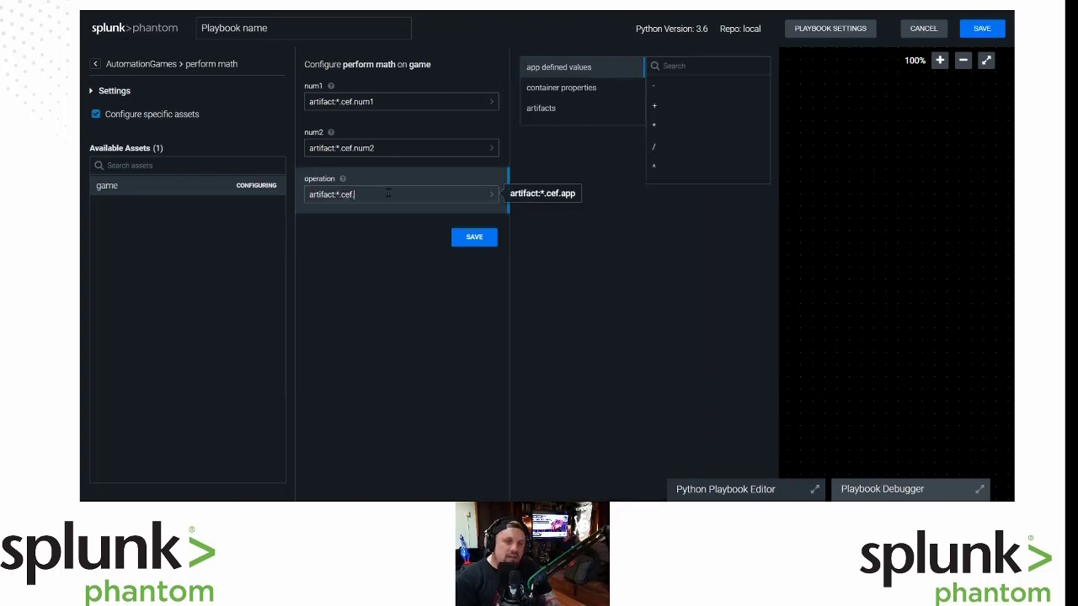
text(opera)
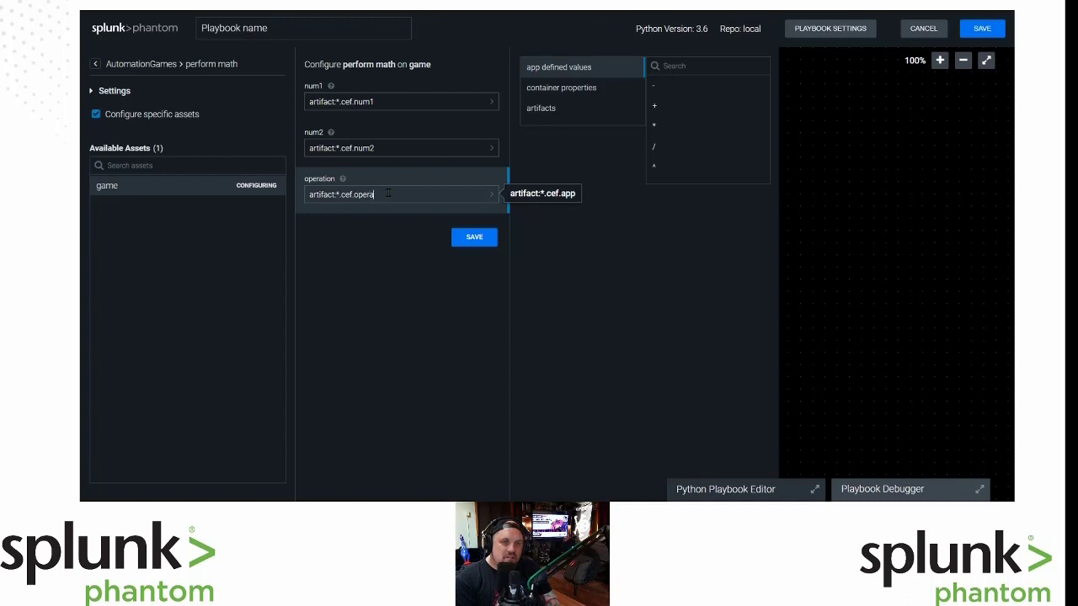
text(tion)
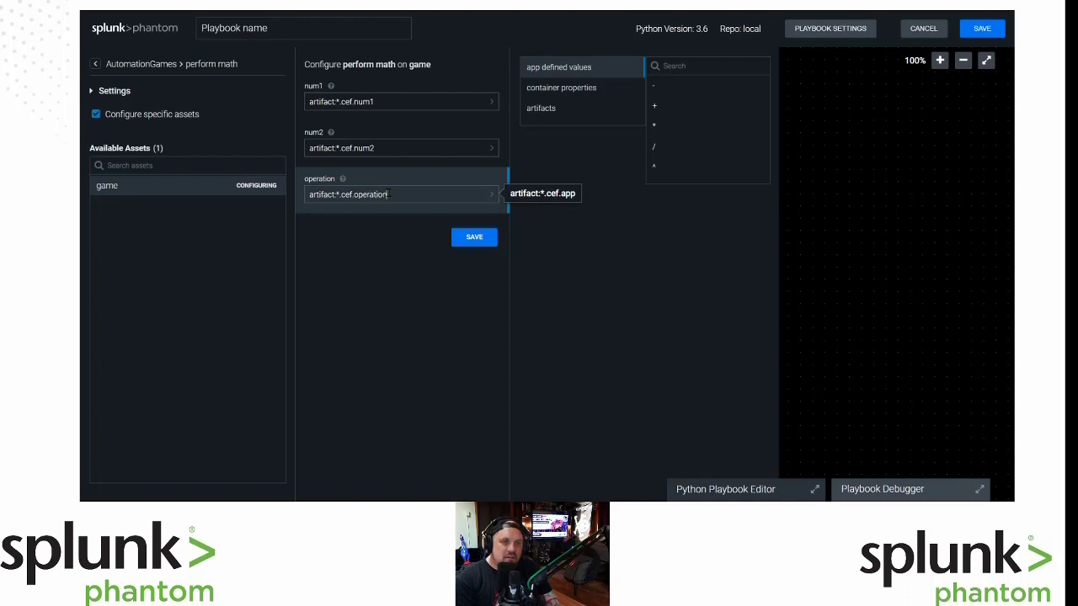
Save the perform math block and open the block chooser from its output.
click(473, 238)
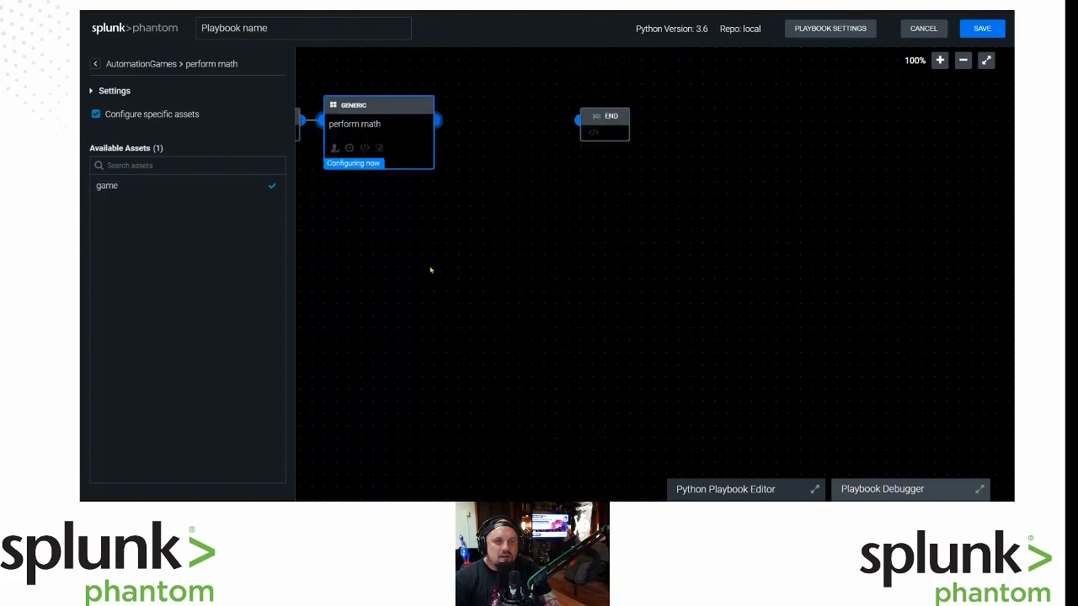
drag(434, 278, 510, 308)
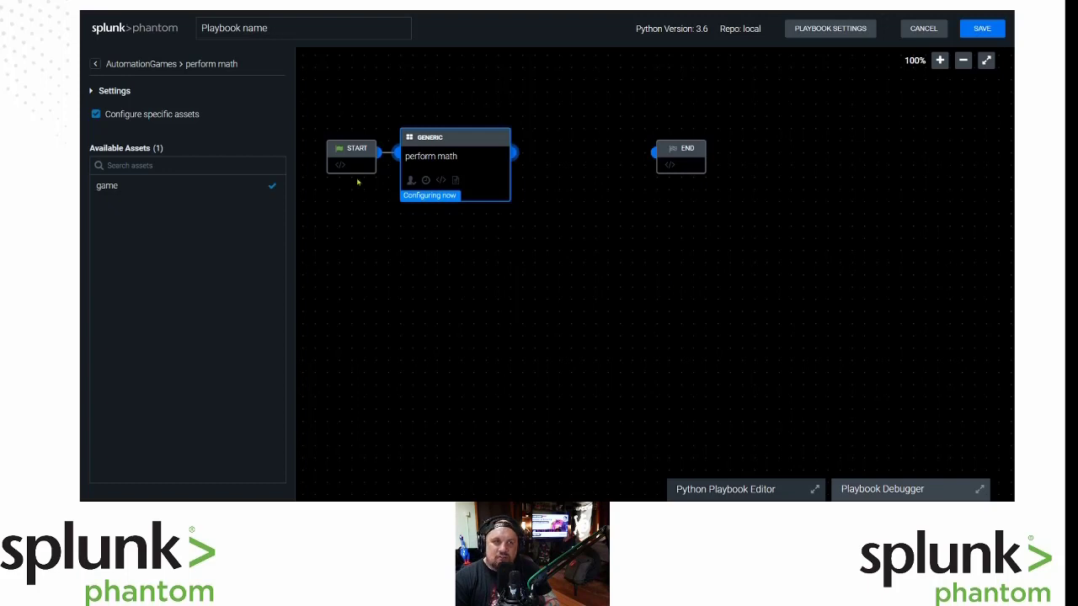
click(516, 153)
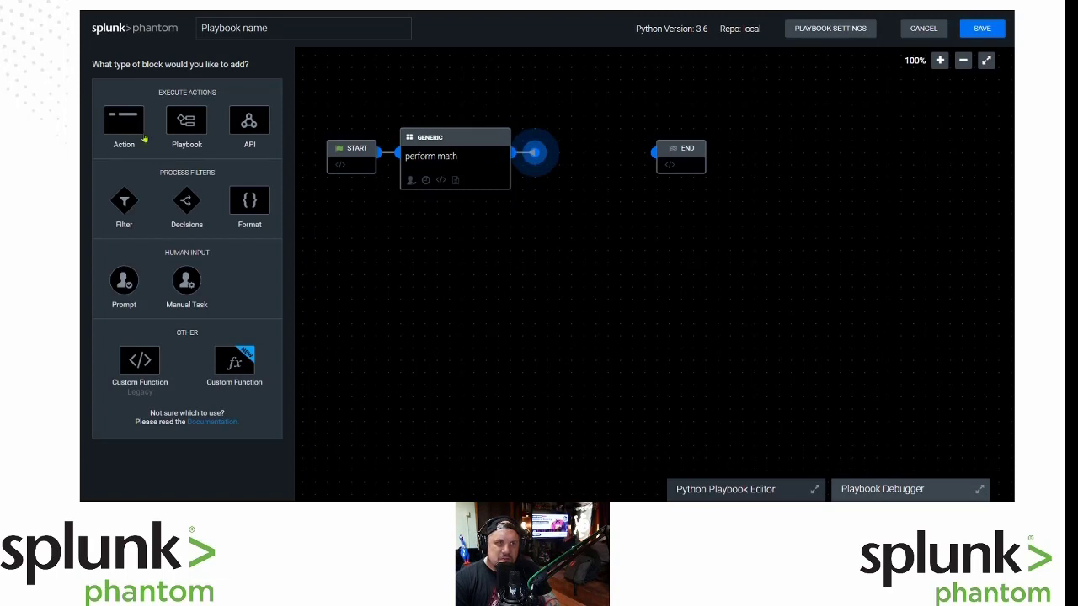
Add an AutomationGames post answer action on the game asset and open the answer field picker.
click(119, 128)
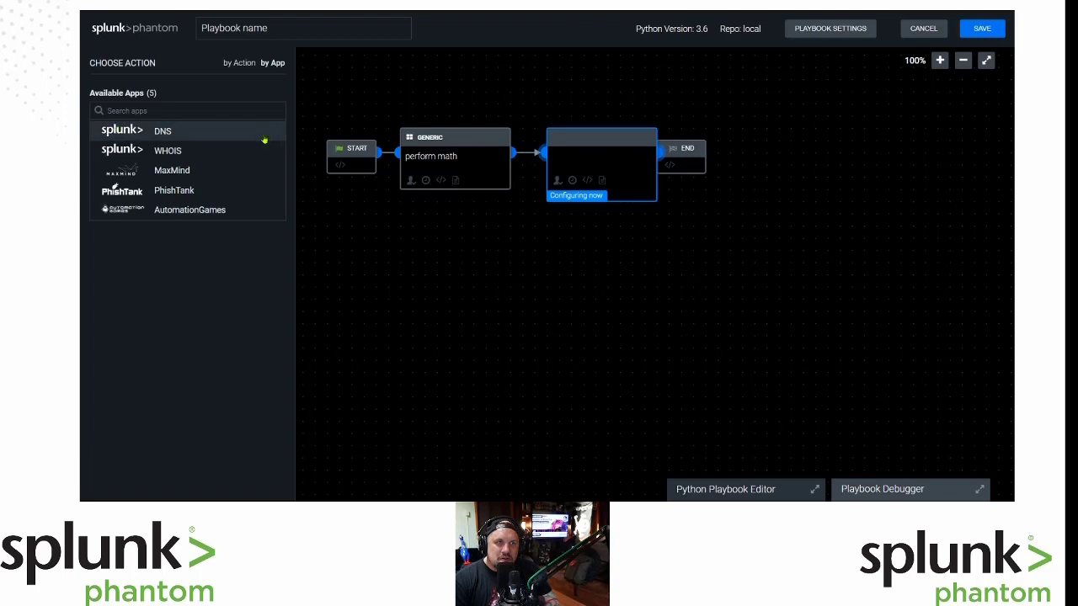
click(210, 210)
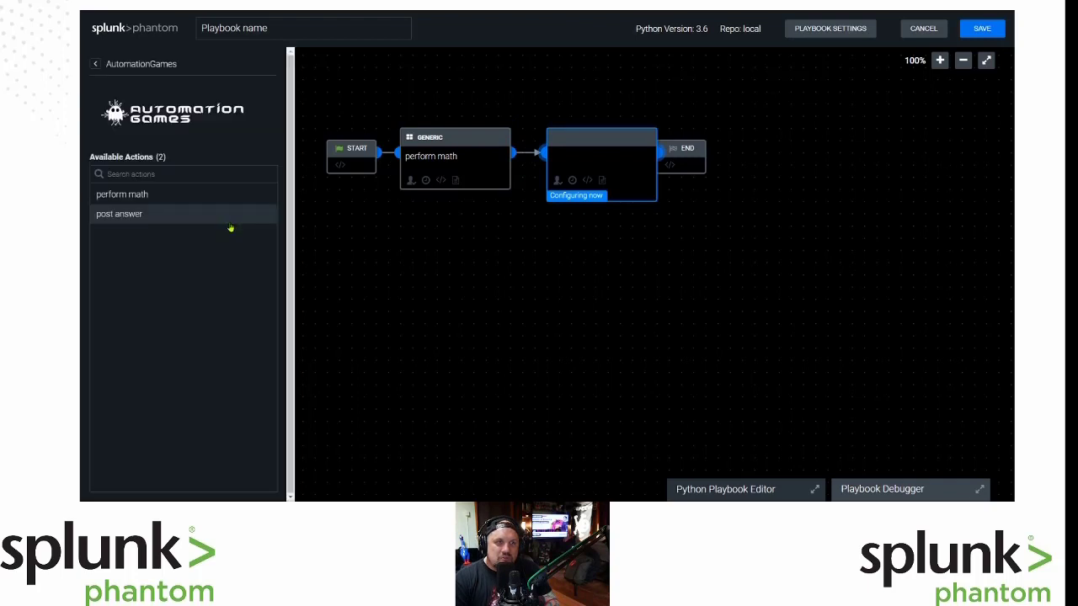
click(123, 216)
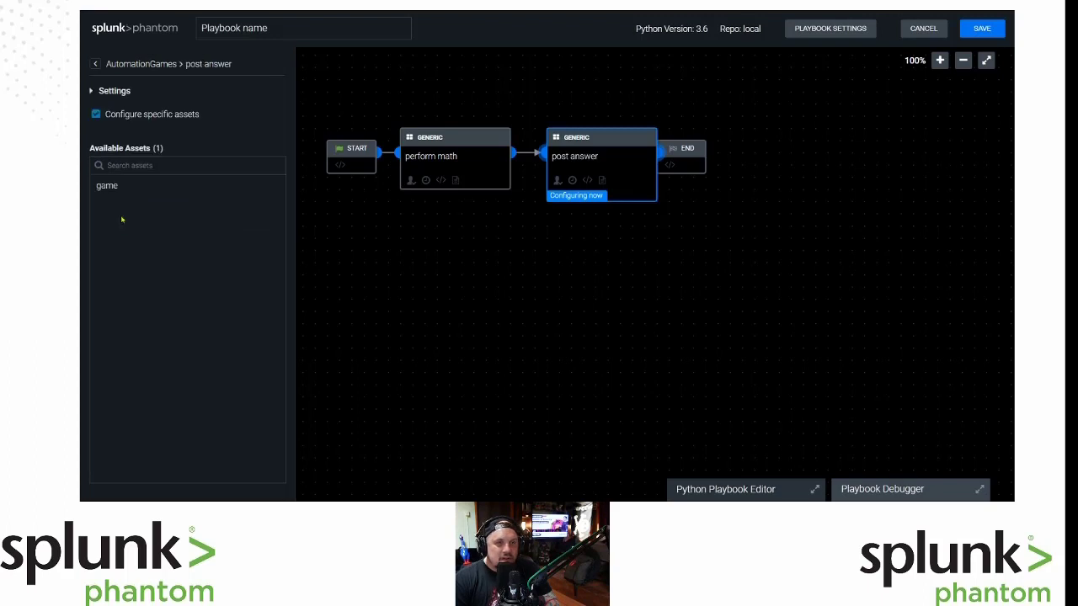
click(107, 188)
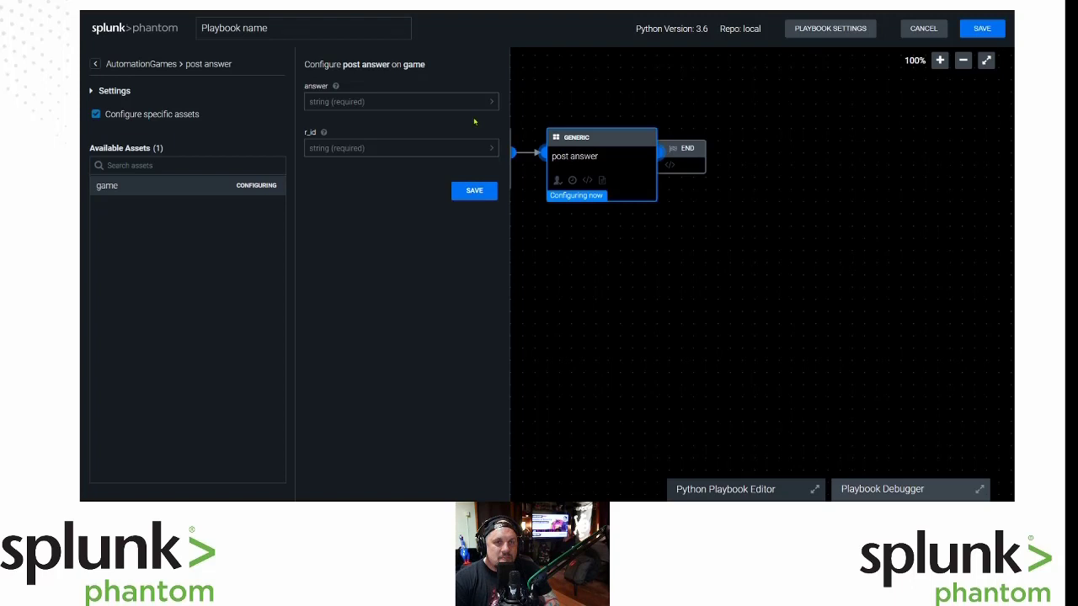
click(480, 98)
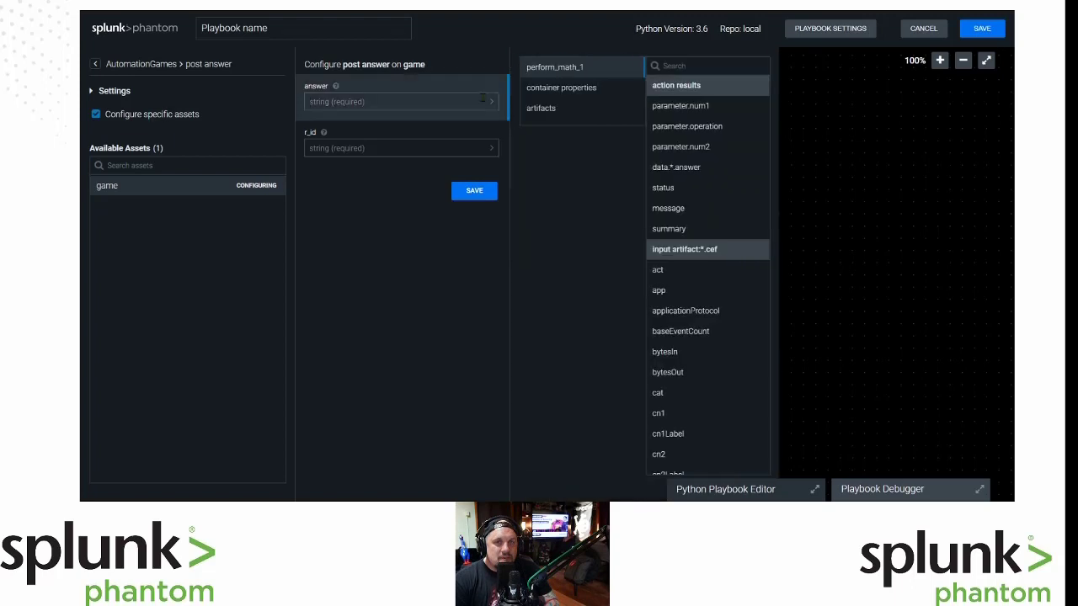
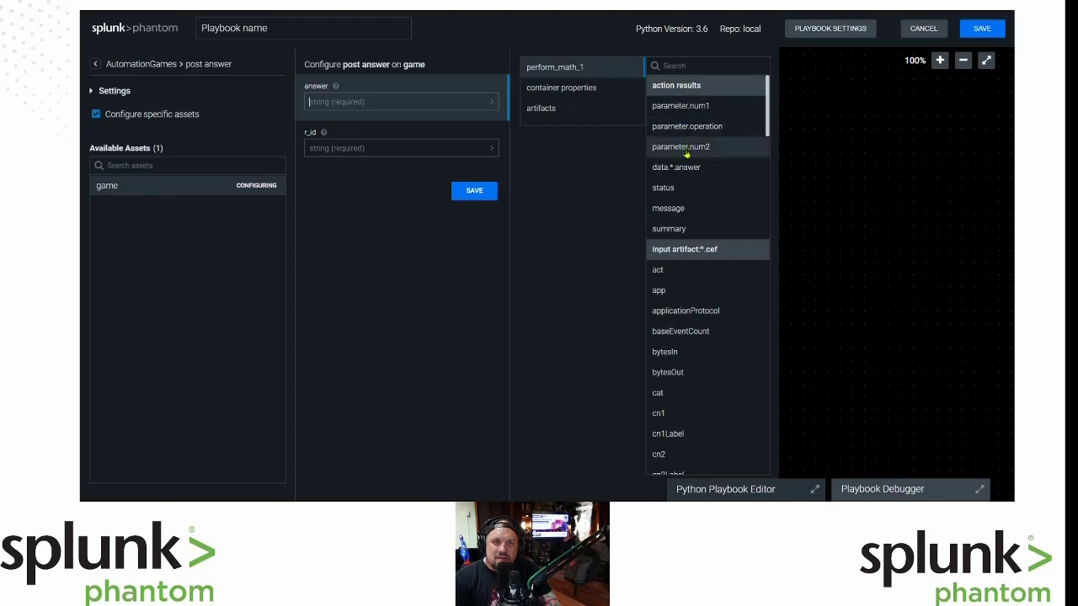
Map post answer's answer to perform_math_1 data.*.answer and r_id to container source_data_identifier.
click(733, 175)
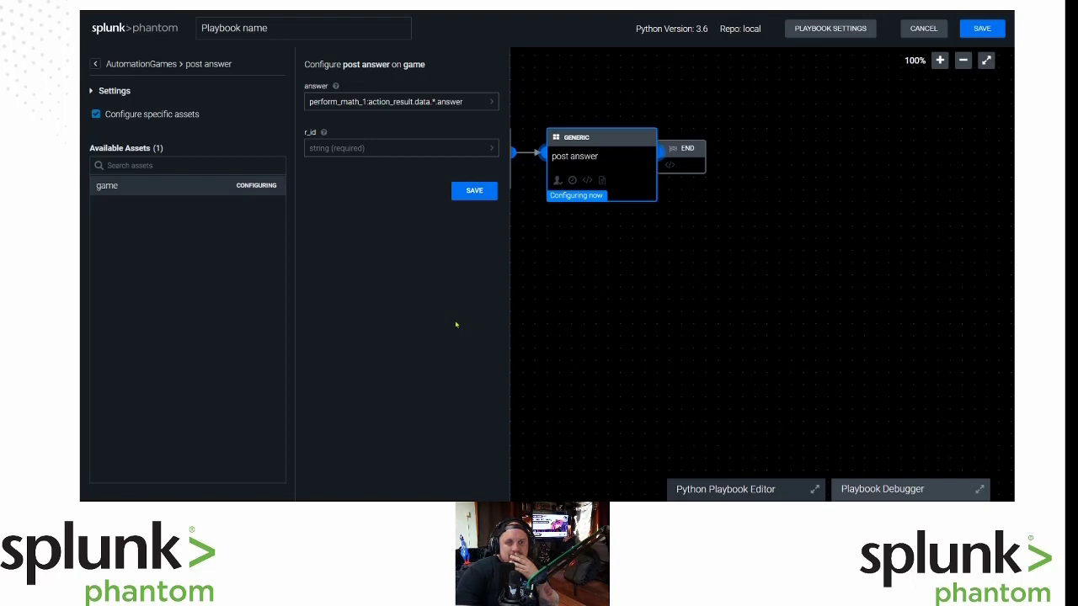
click(408, 148)
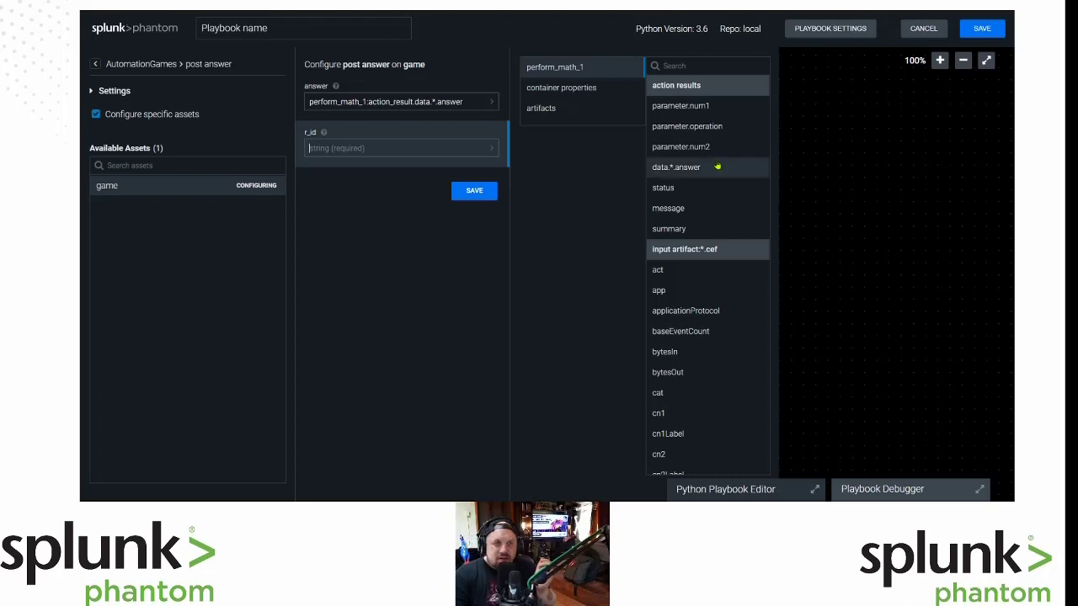
click(600, 96)
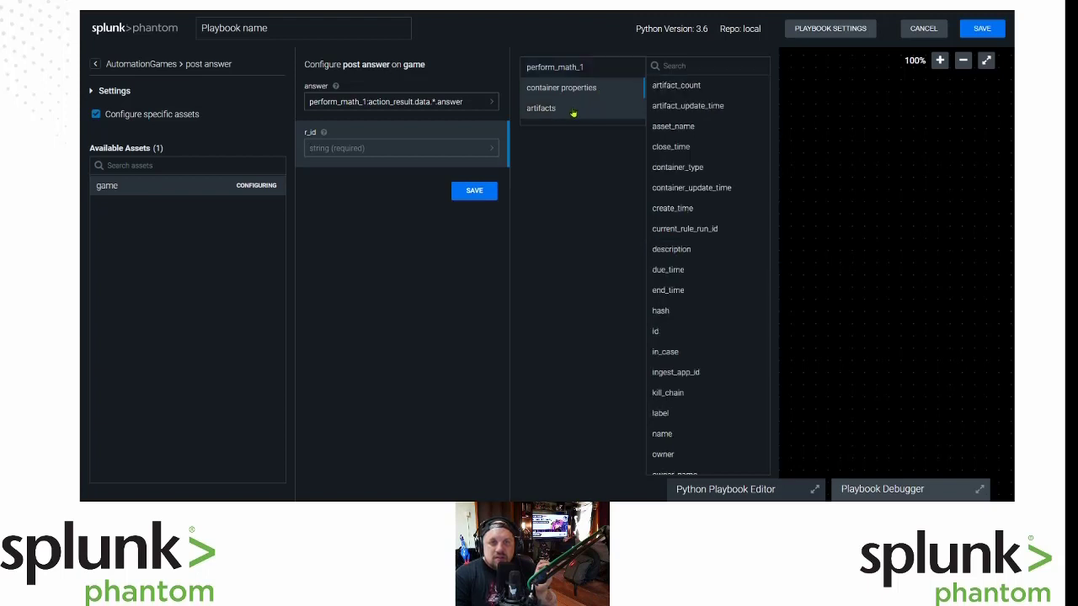
click(576, 111)
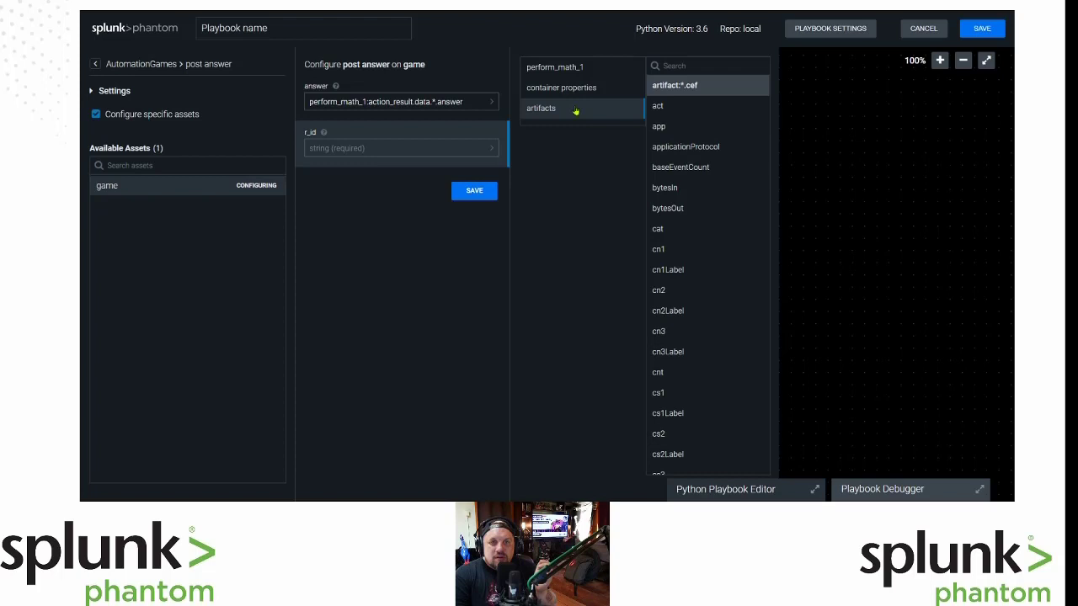
click(580, 89)
click(696, 66)
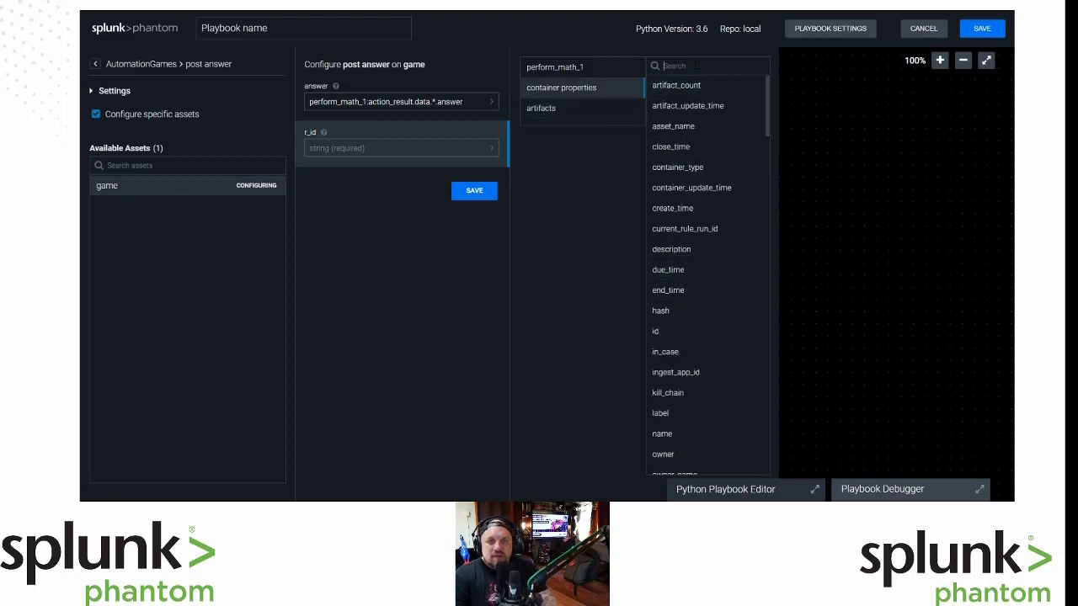
text(sou)
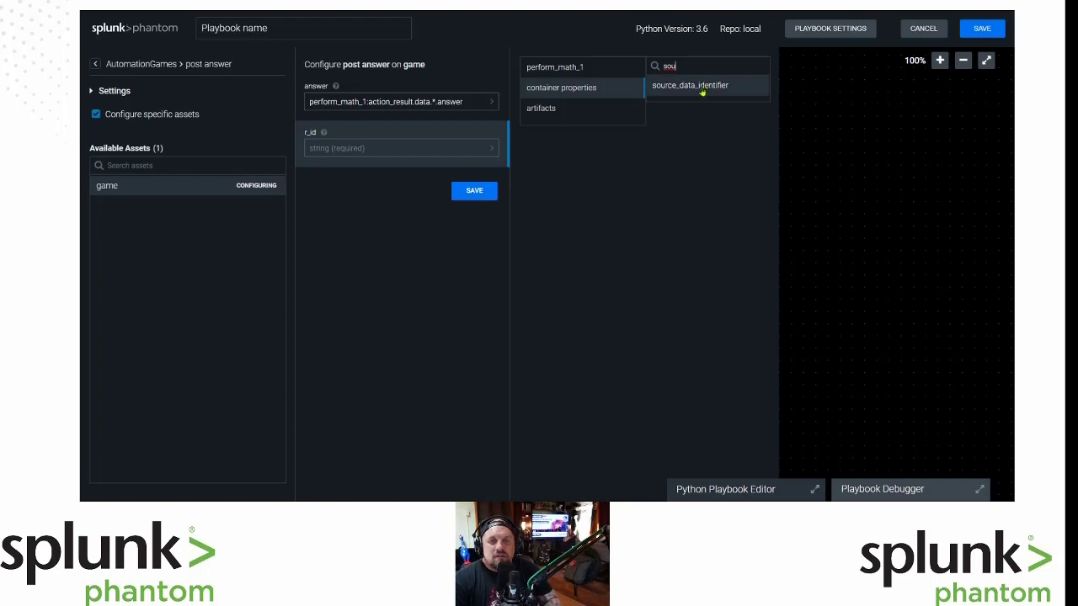
click(702, 93)
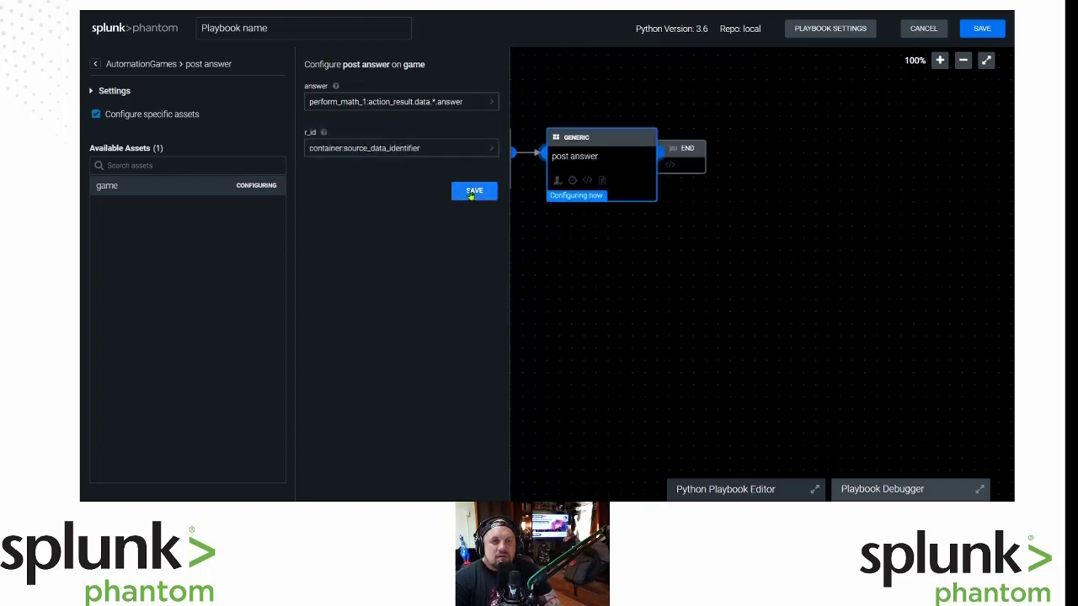
Save the post answer block, move END to its right, and connect post answer to END.
click(474, 192)
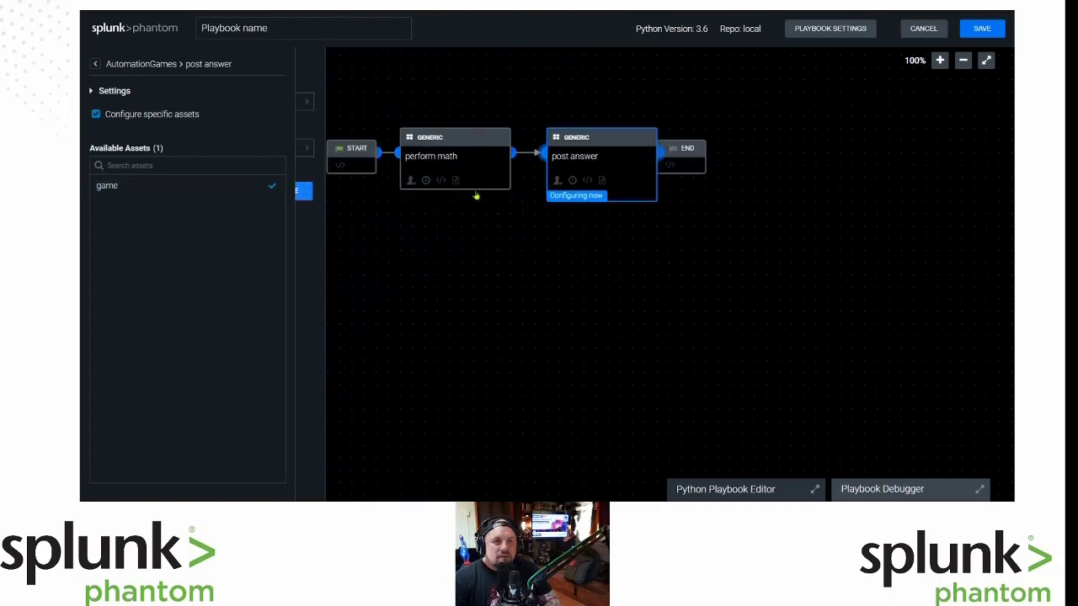
drag(688, 150, 747, 150)
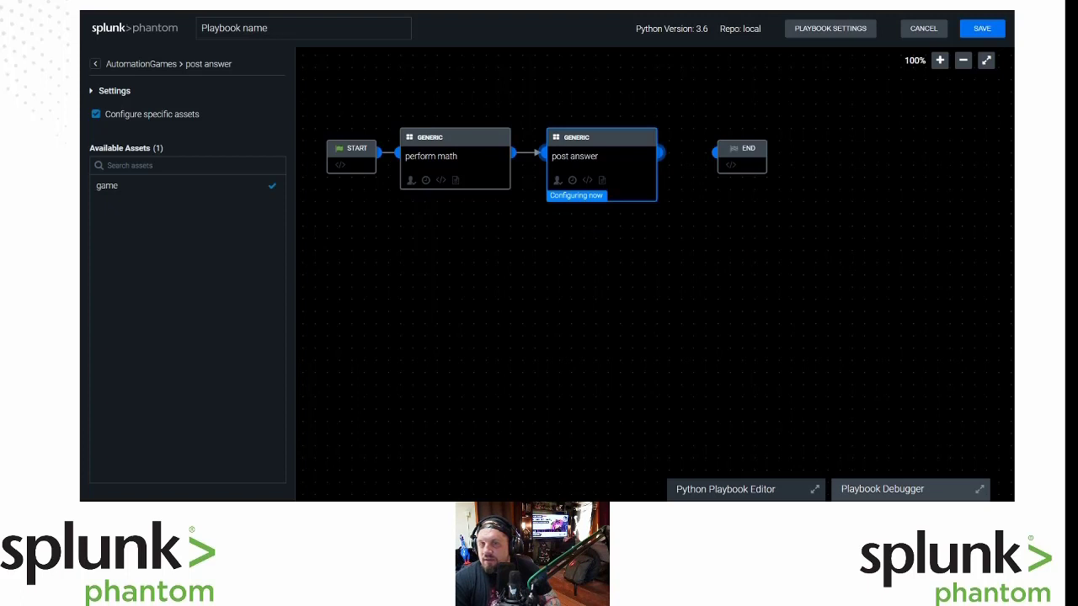
drag(659, 152, 714, 152)
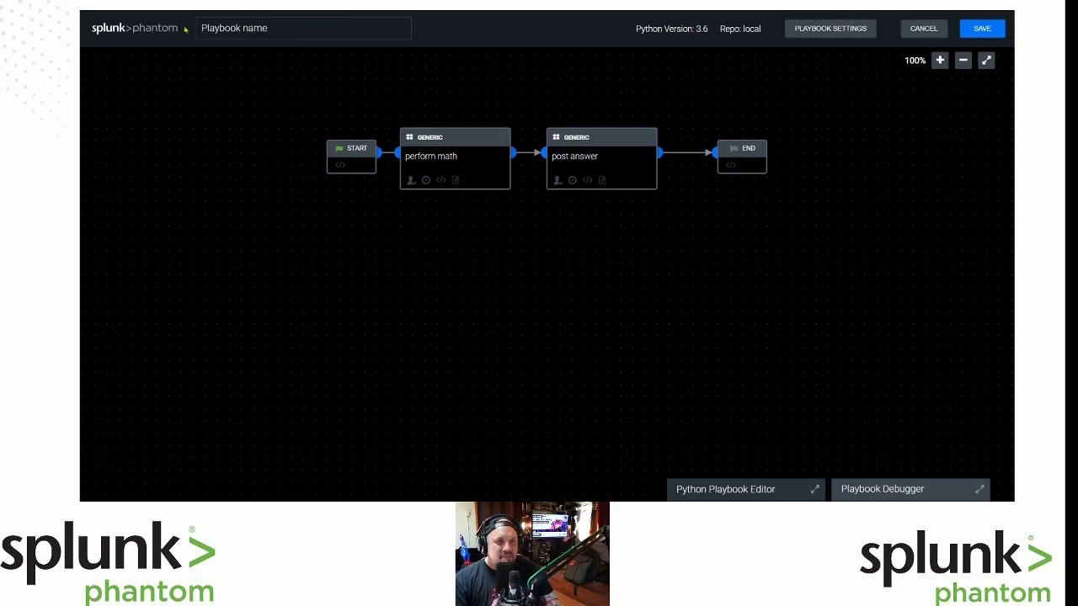
Name the playbook 'maths'.
click(299, 31)
text(G)
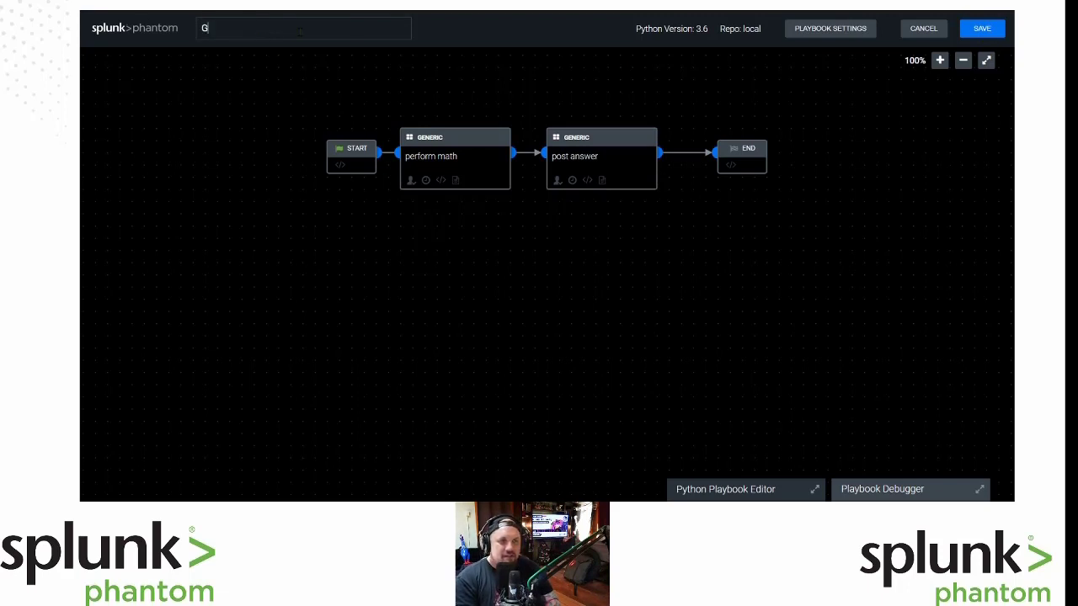
key(BackSpace)
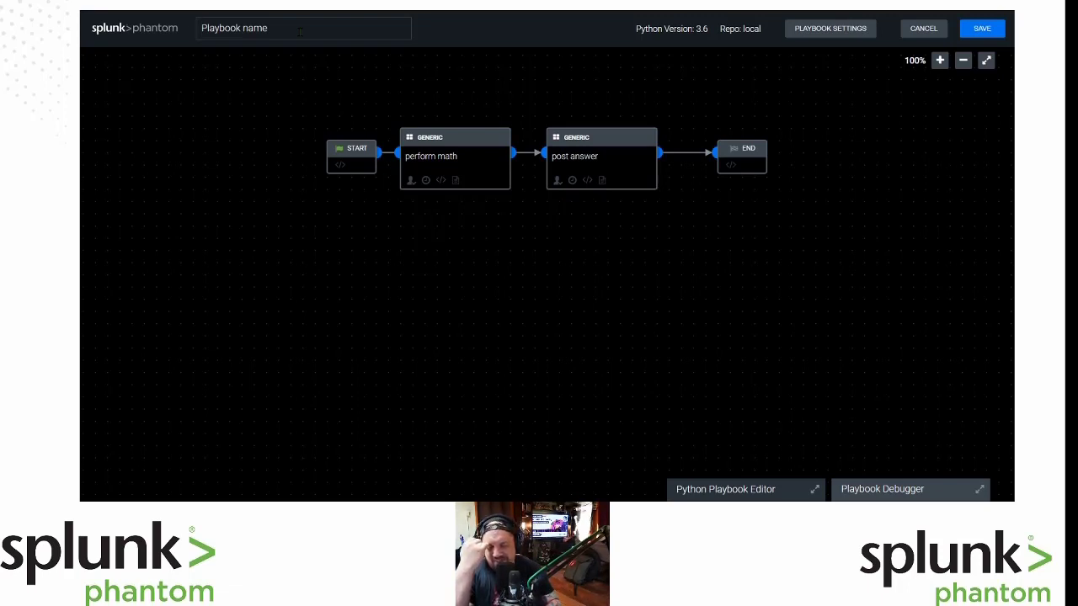
text(maths)
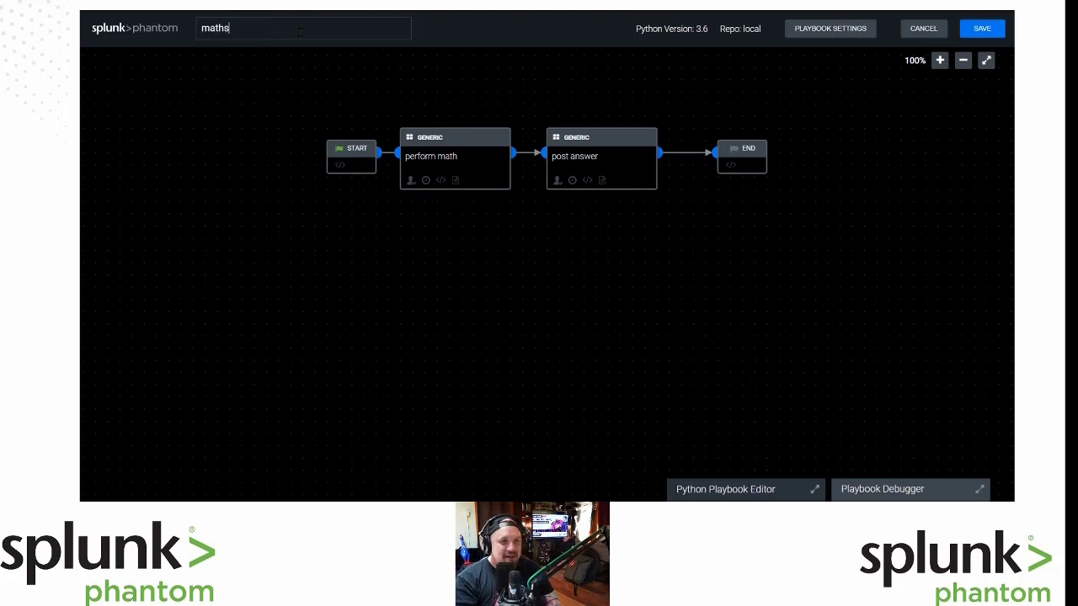
Save with Operates on set to events, category Uncategorized and run-as automation.
click(982, 30)
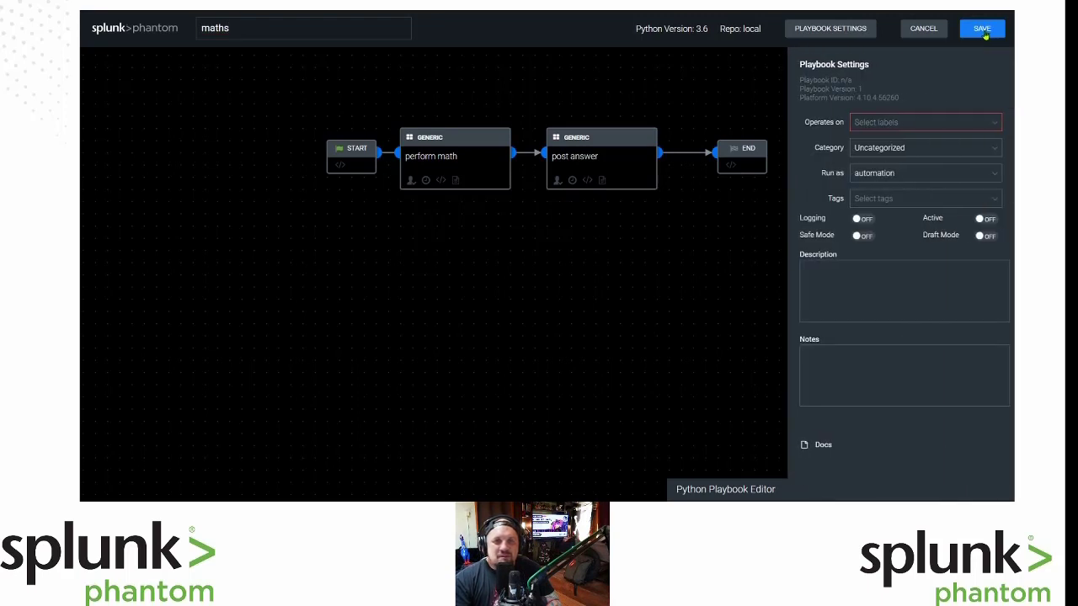
click(951, 123)
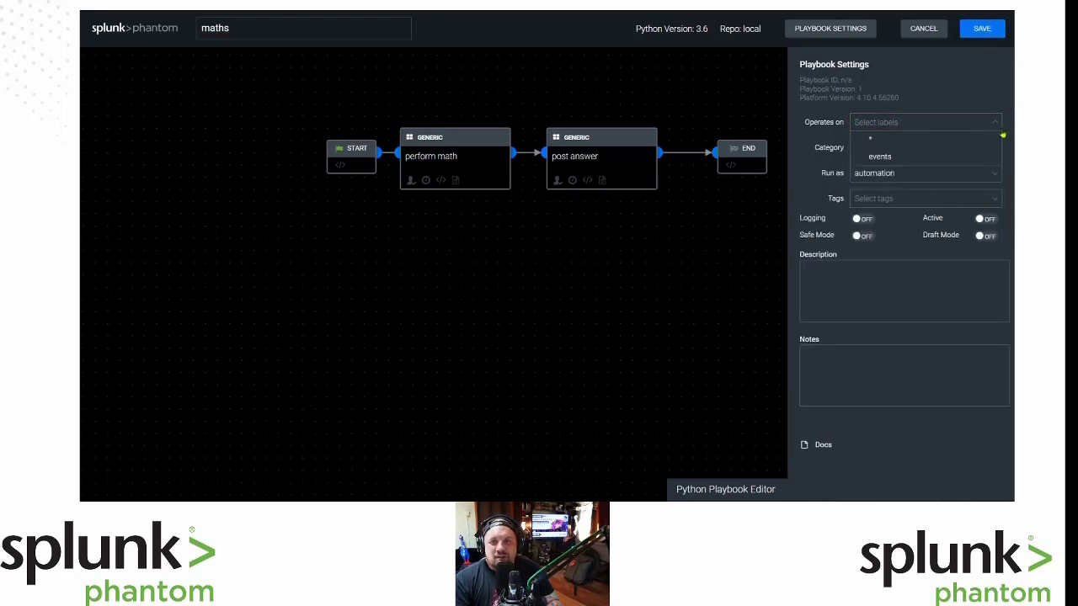
click(879, 157)
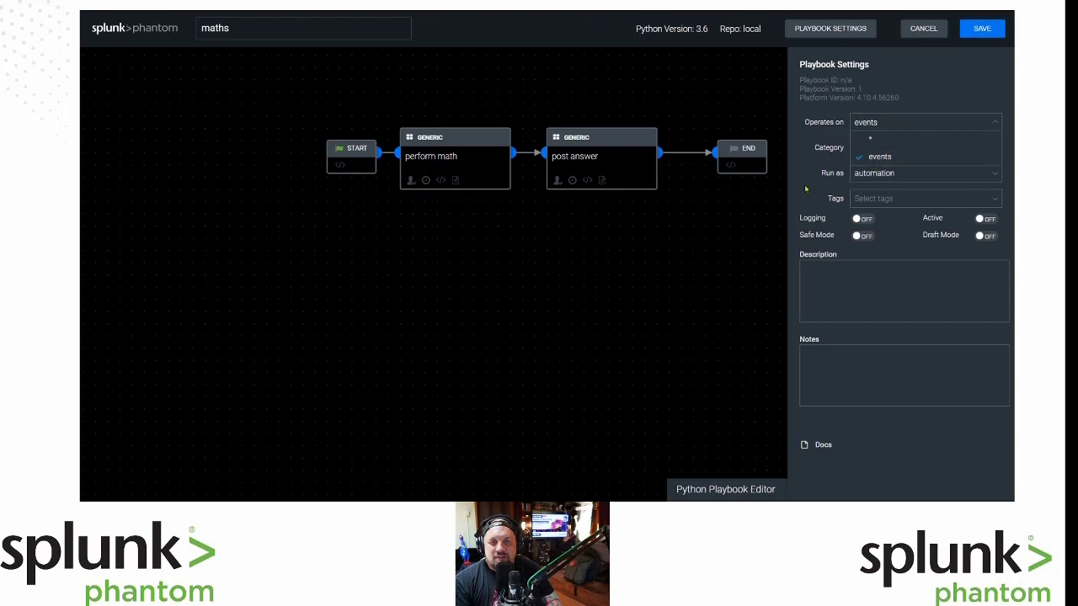
click(959, 85)
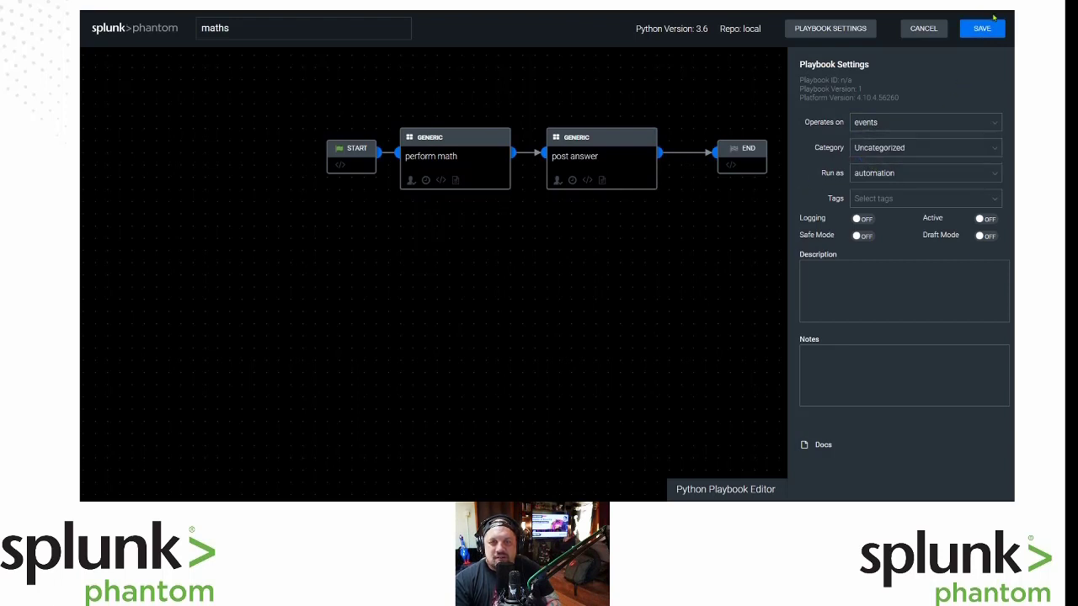
click(941, 147)
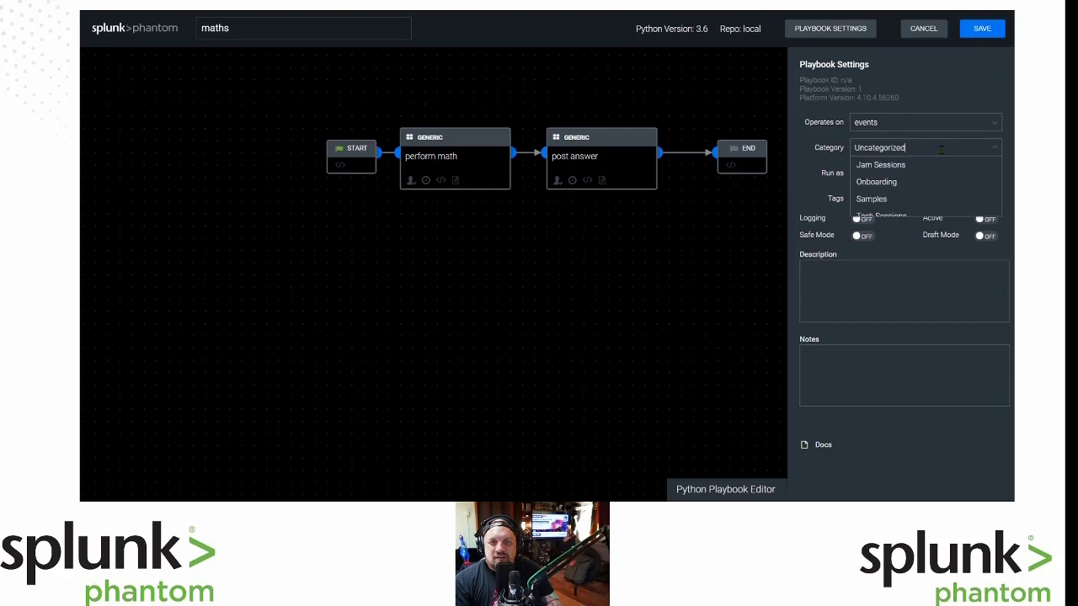
click(949, 76)
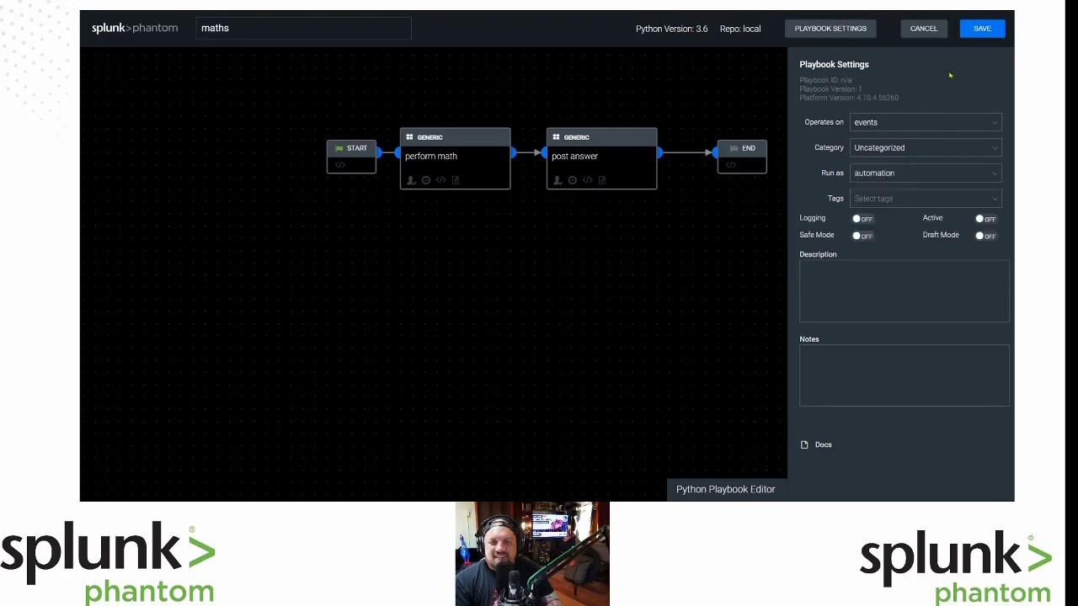
click(908, 173)
click(913, 174)
click(979, 30)
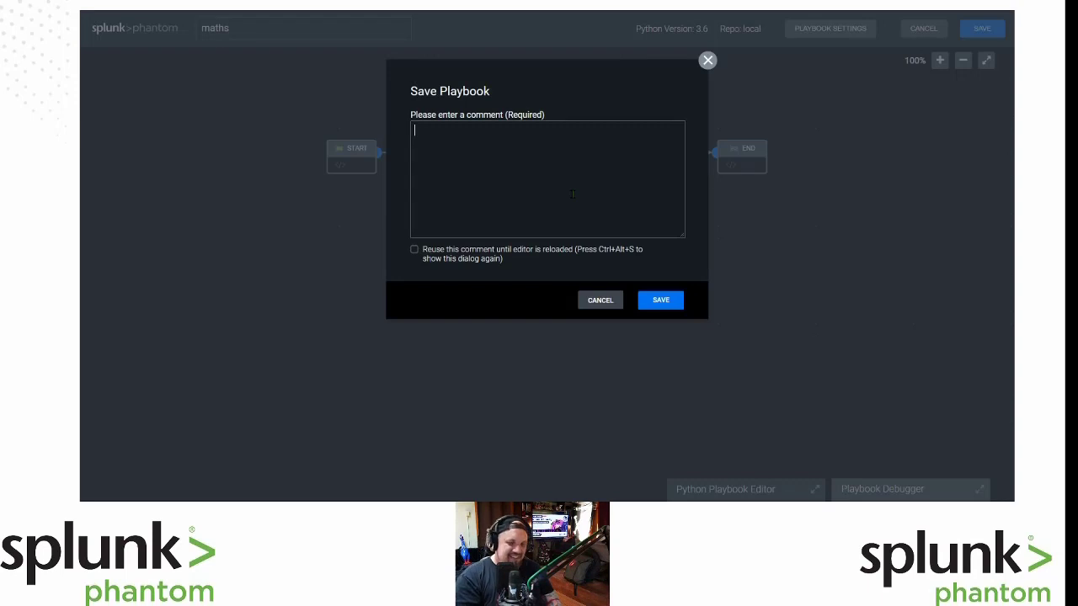
Enter the save comment 'FML' and confirm the save.
text(FML)
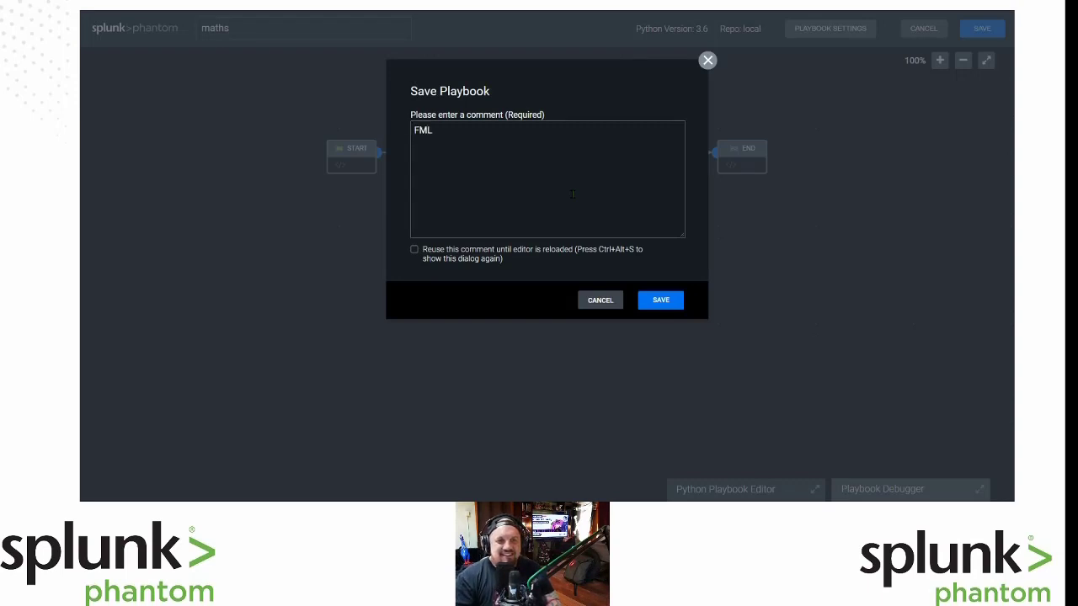
click(661, 300)
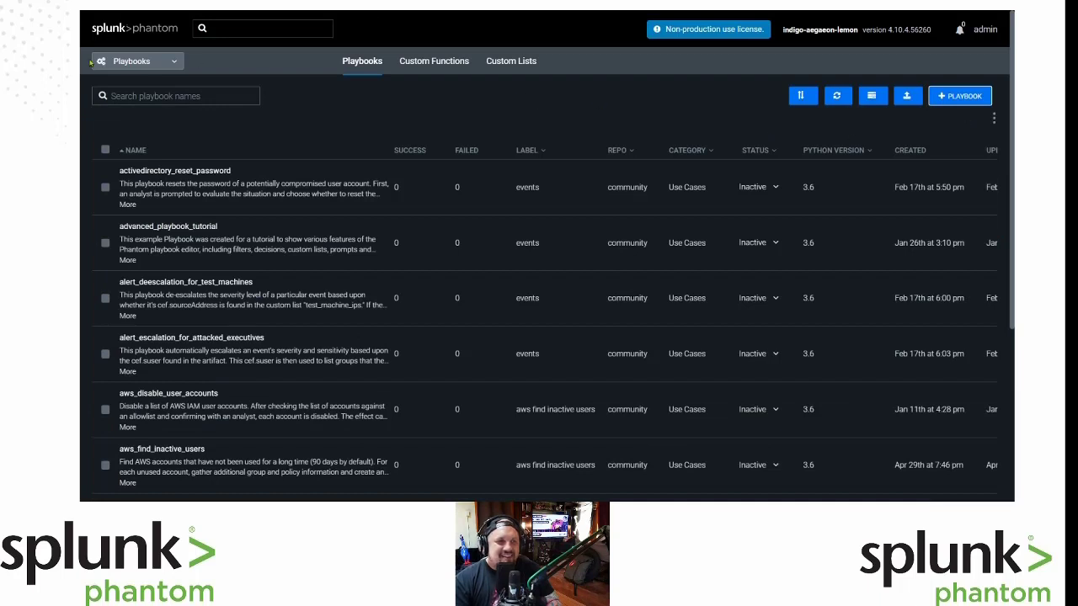
Filter the playbook list to 'maths' and open it in the Playbook Editor.
click(142, 96)
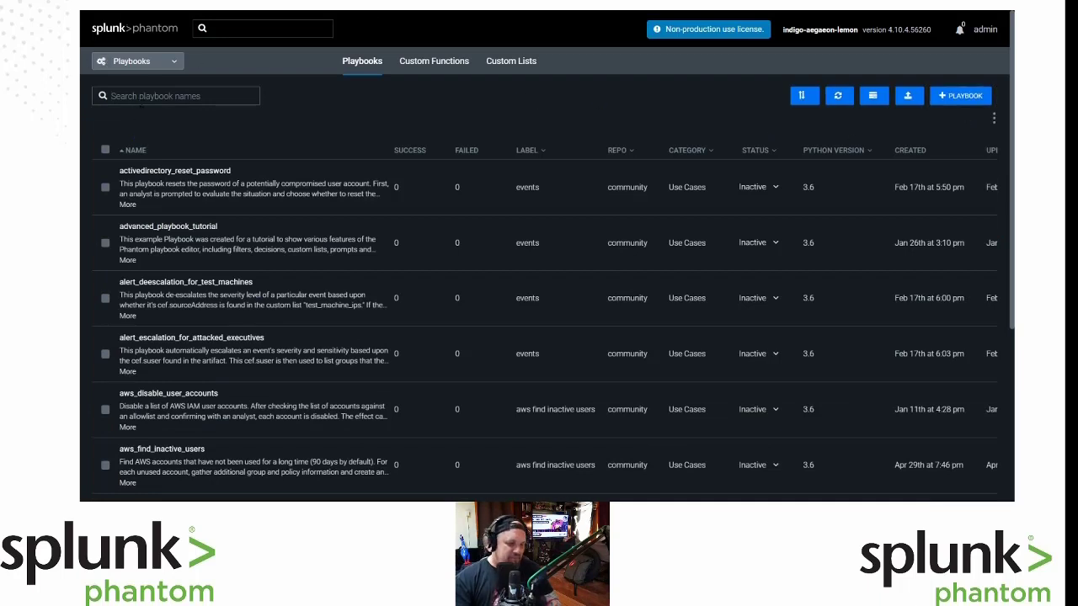
text(maths)
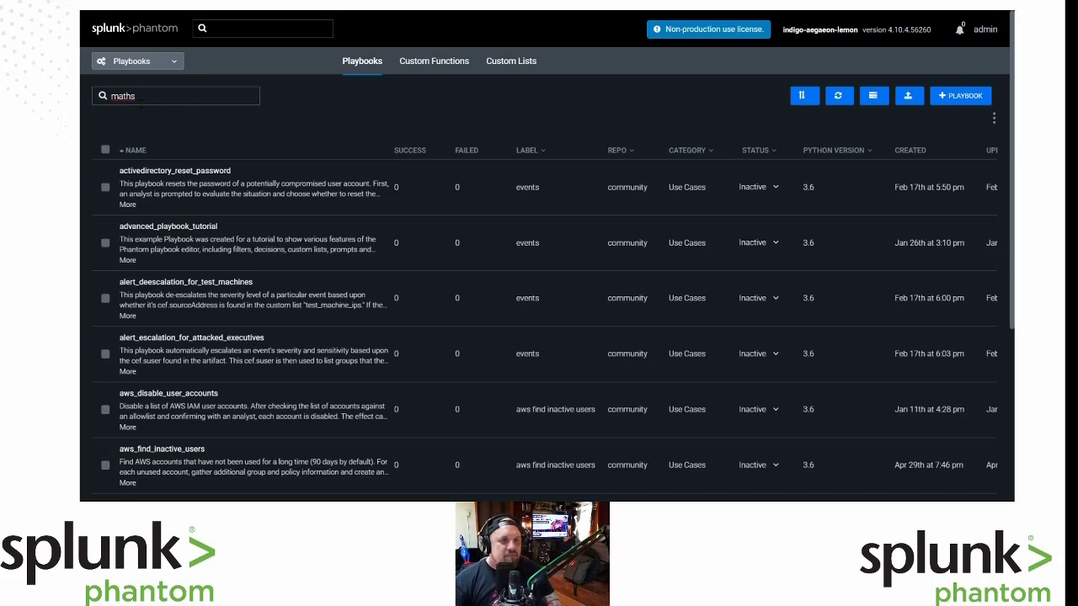
key(Return)
click(106, 175)
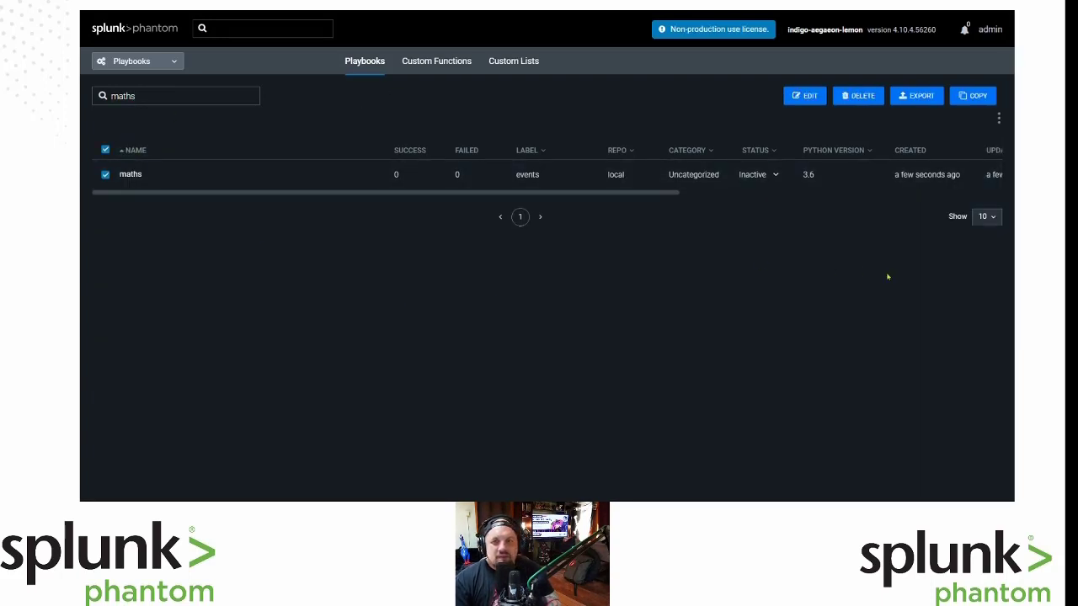
click(129, 175)
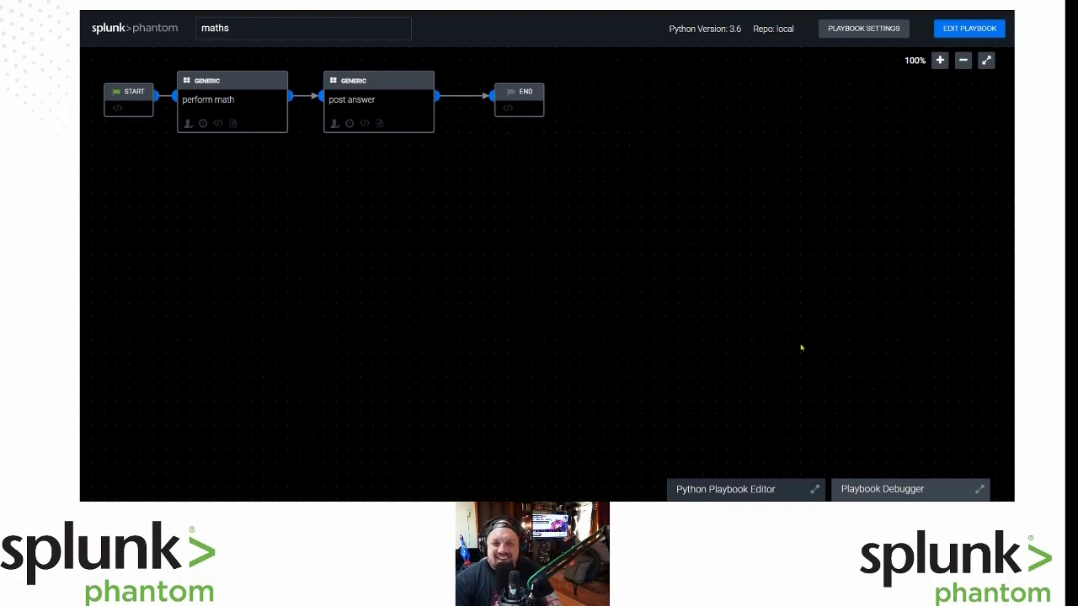
Open the Playbook Debugger and enter 48 as the test Event ID.
click(879, 492)
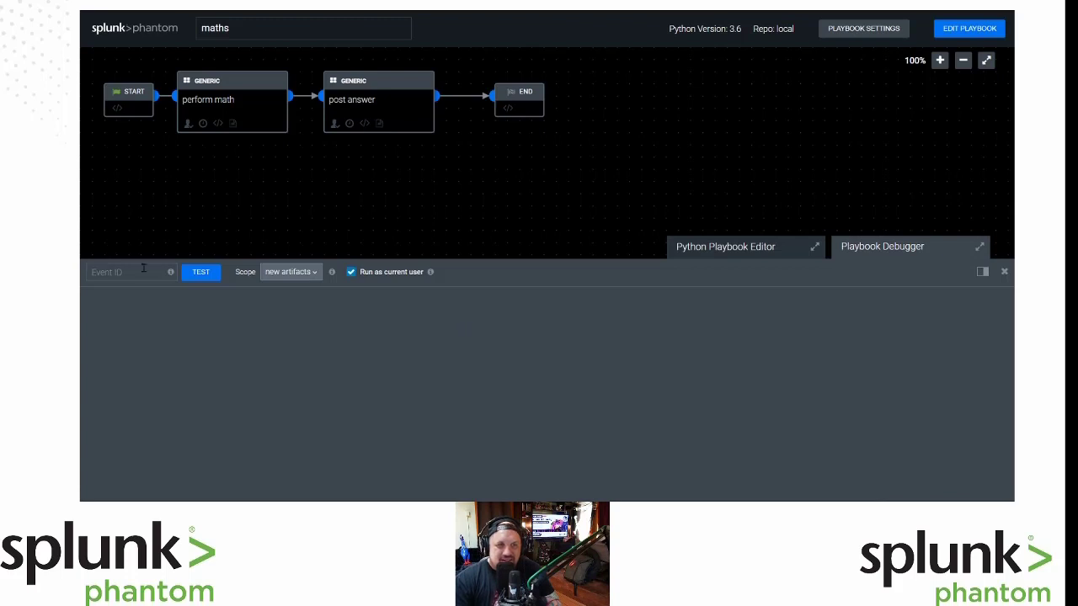
key(ctrl+Tab)
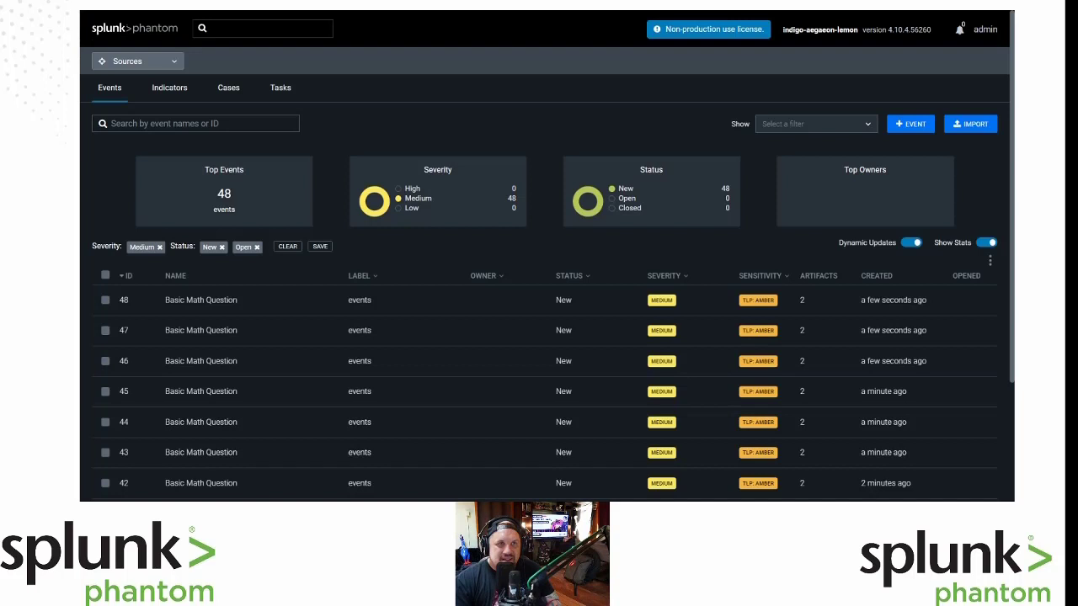
key(ctrl+shift+Tab)
click(117, 277)
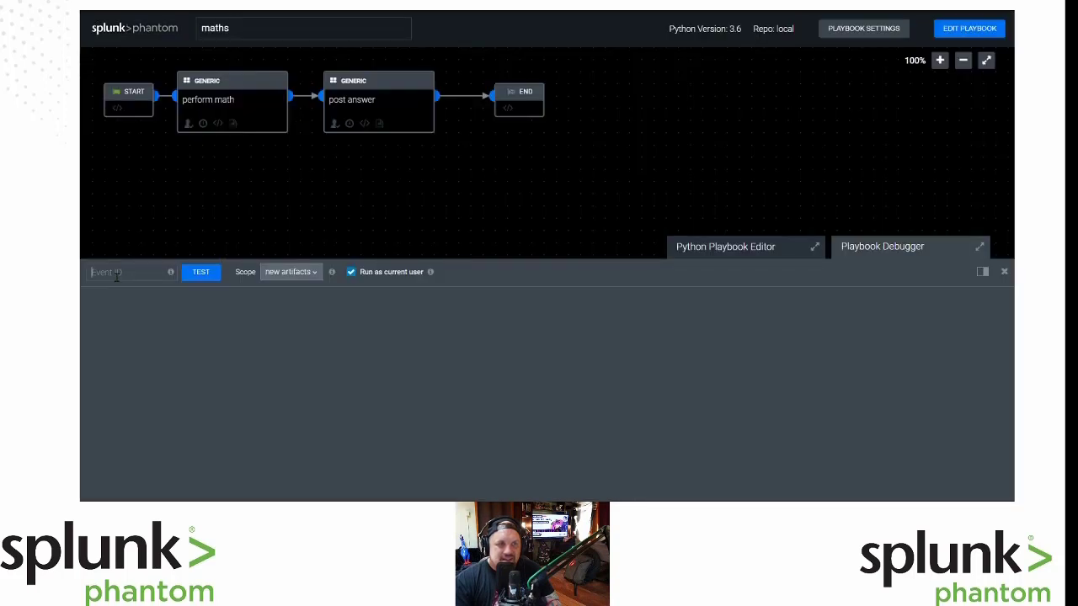
text(48)
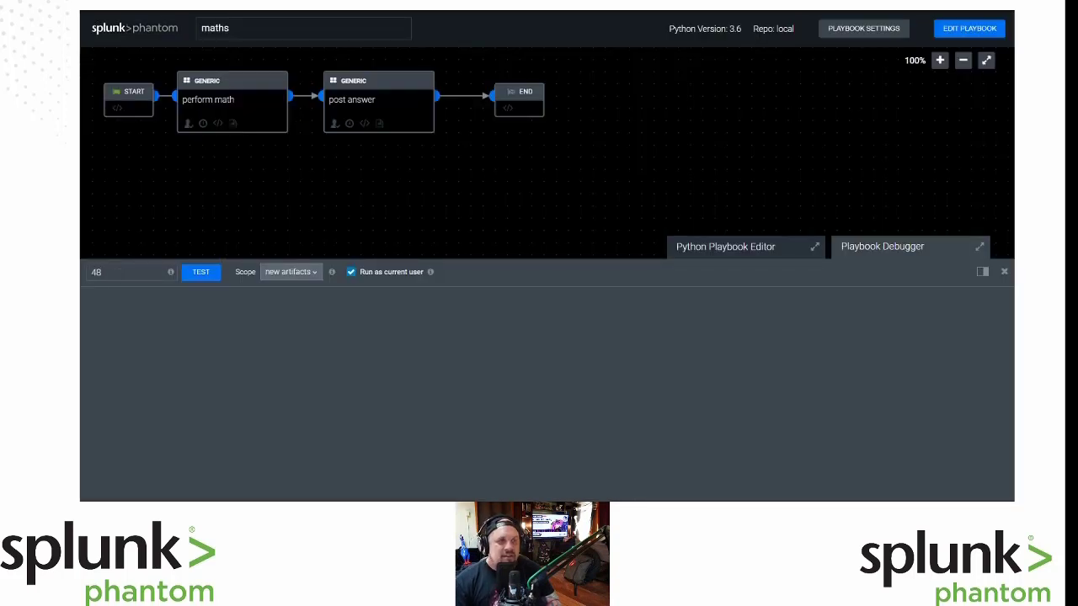
key(ctrl+Tab)
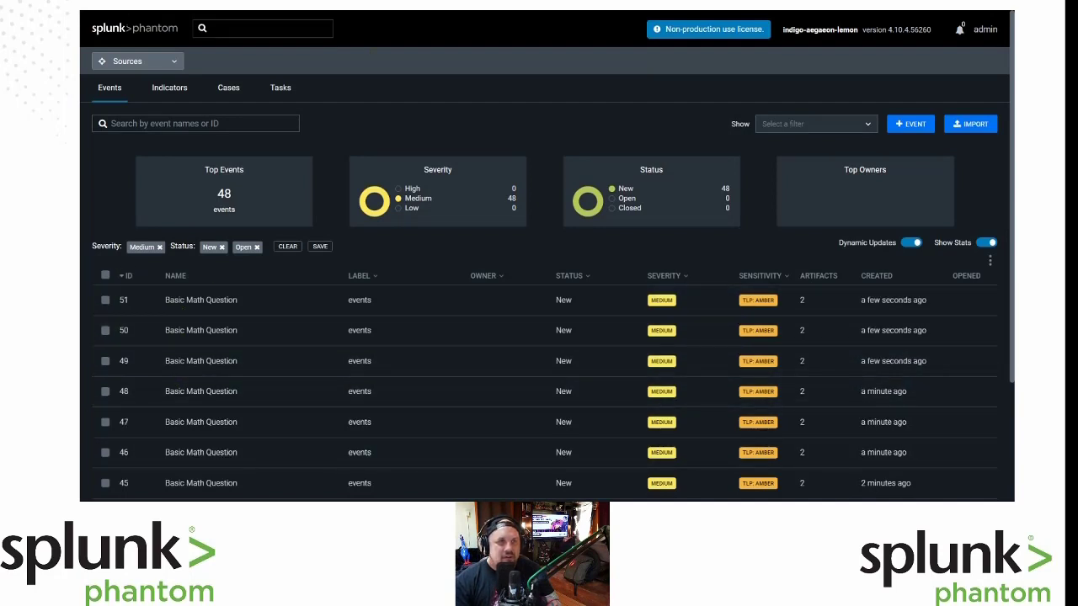
key(ctrl+Tab)
key(ctrl+Tab)
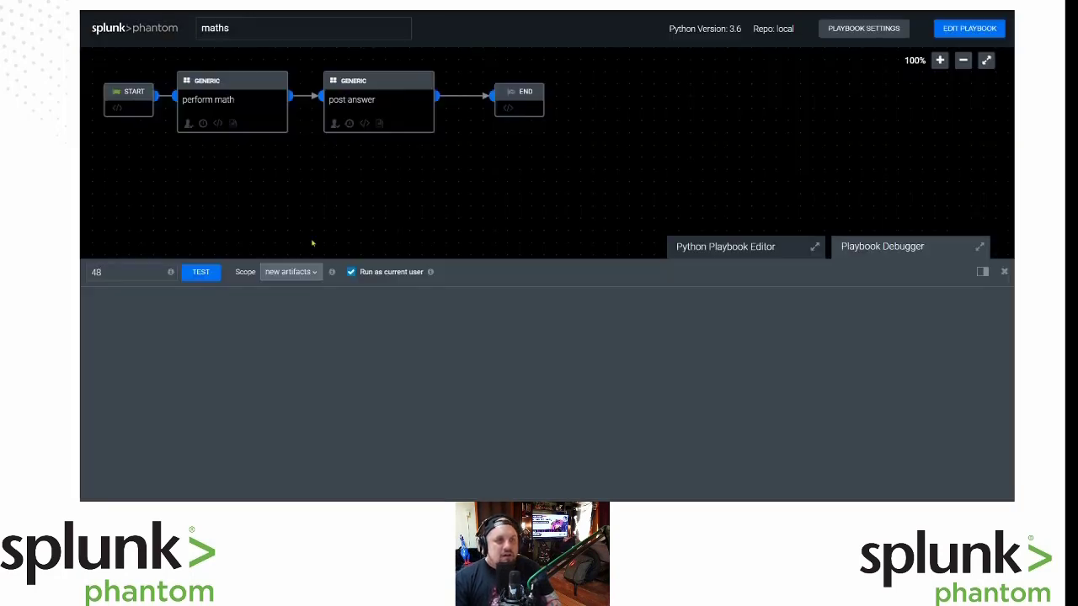
Run the test on event 48 and review the log showing answer 149.
click(212, 280)
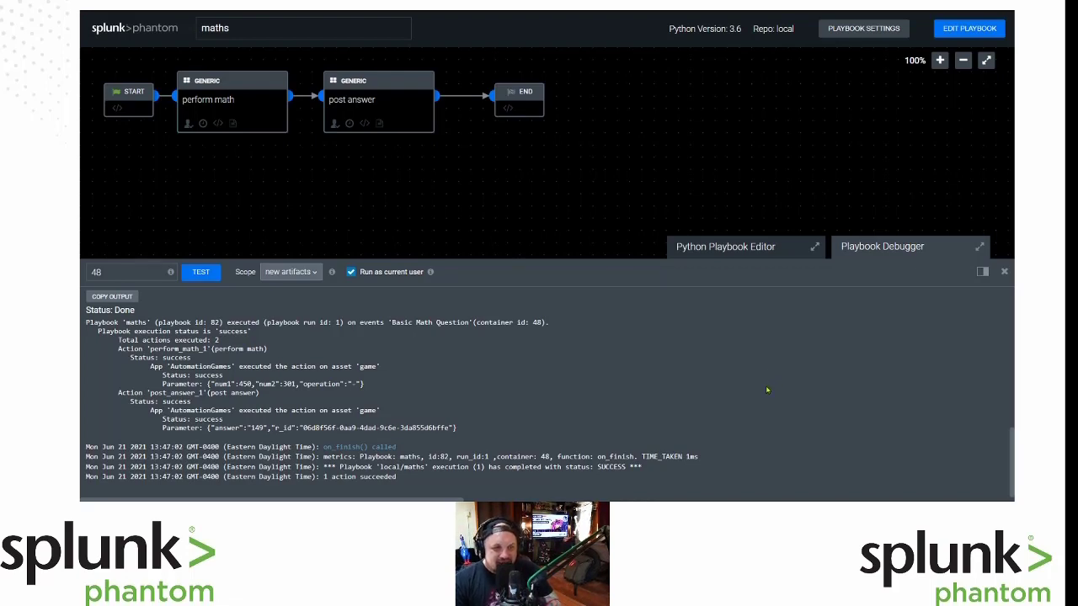
scroll(765, 386, up, 3)
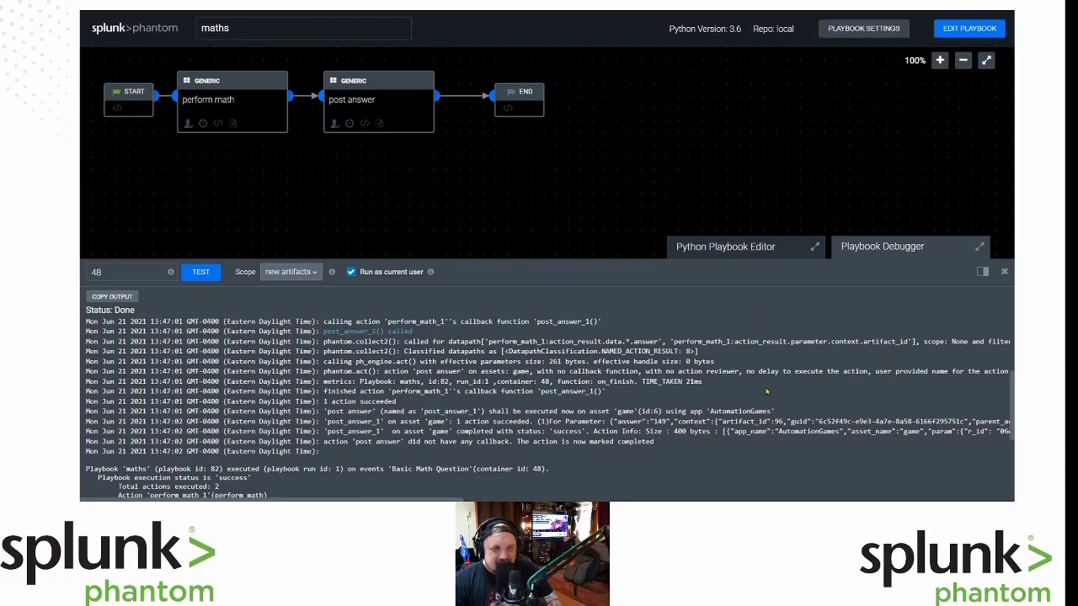
scroll(766, 391, up, 1)
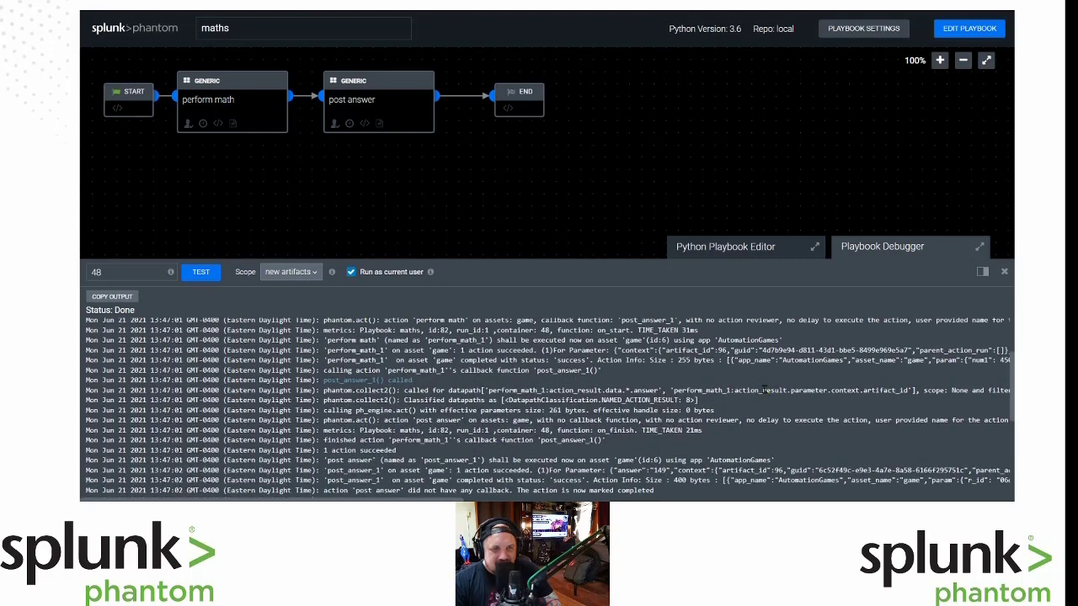
scroll(765, 389, up, 3)
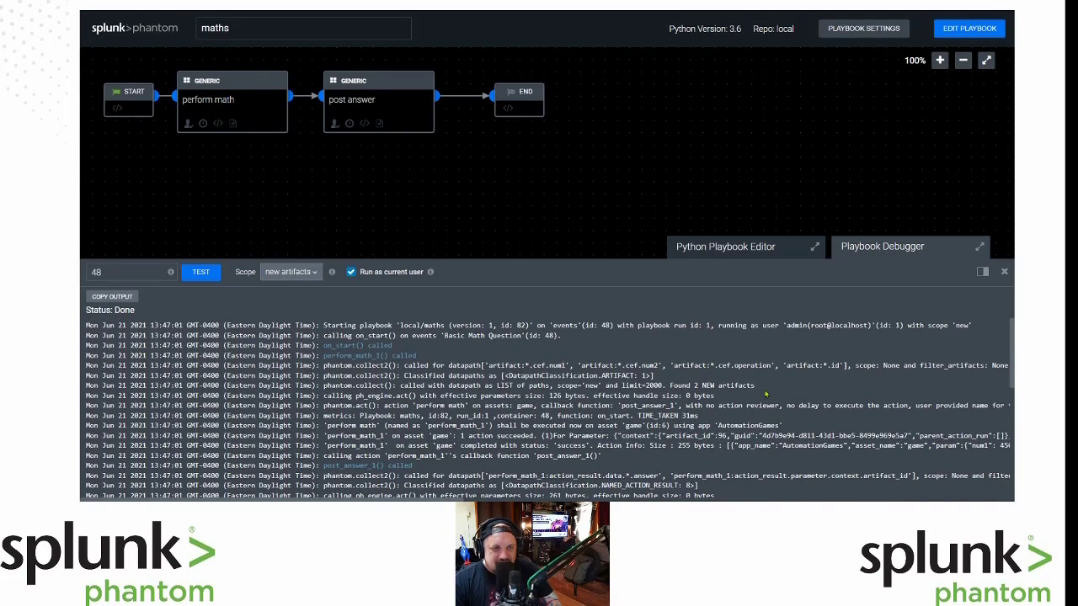
scroll(766, 394, down, 8)
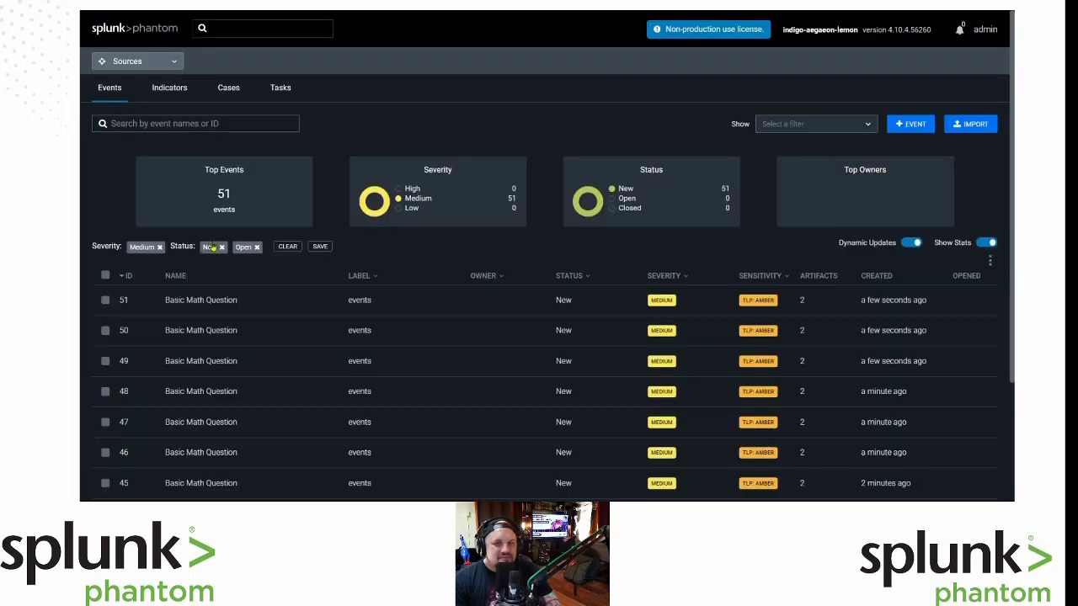
click(126, 399)
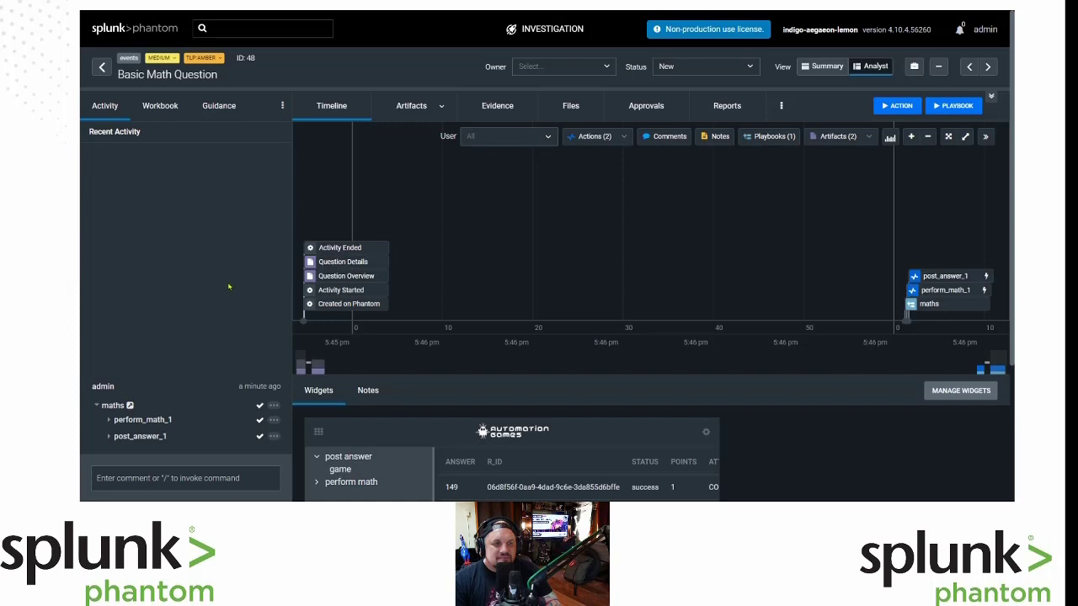
scroll(228, 287, down, 3)
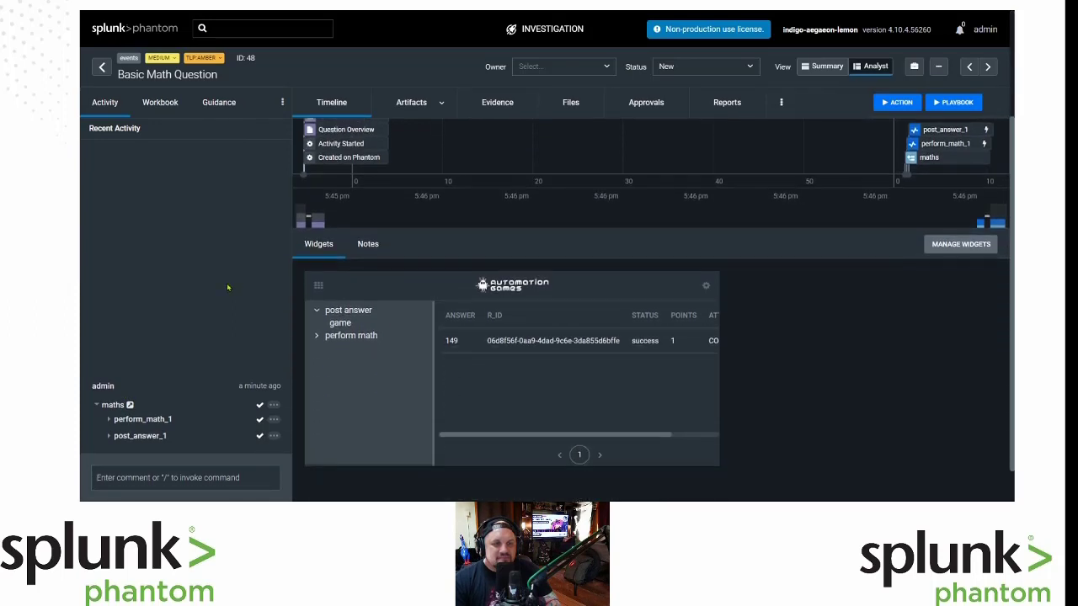
click(143, 437)
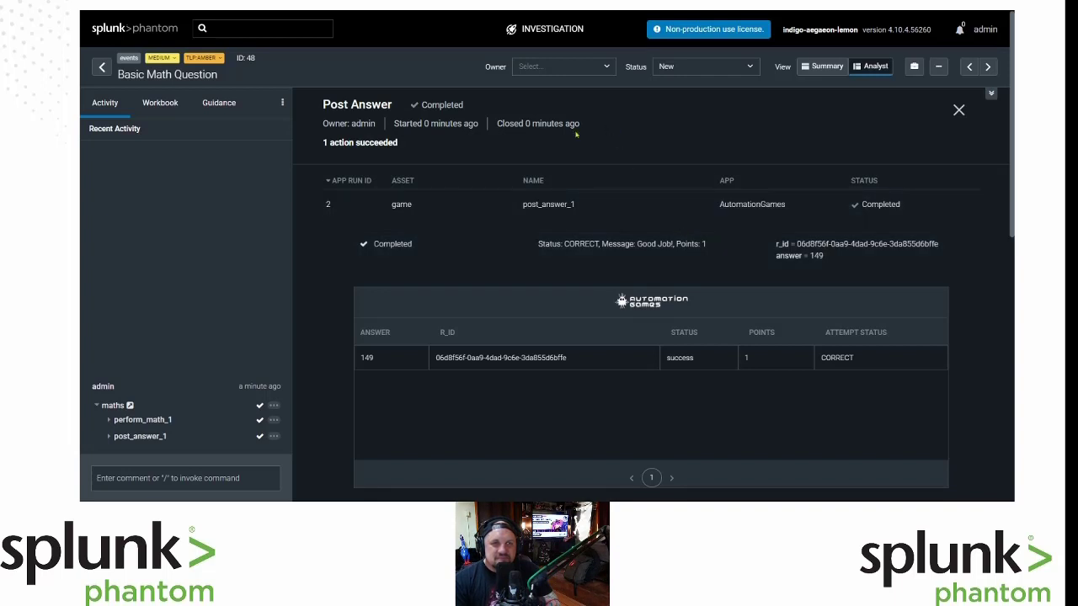
click(539, 5)
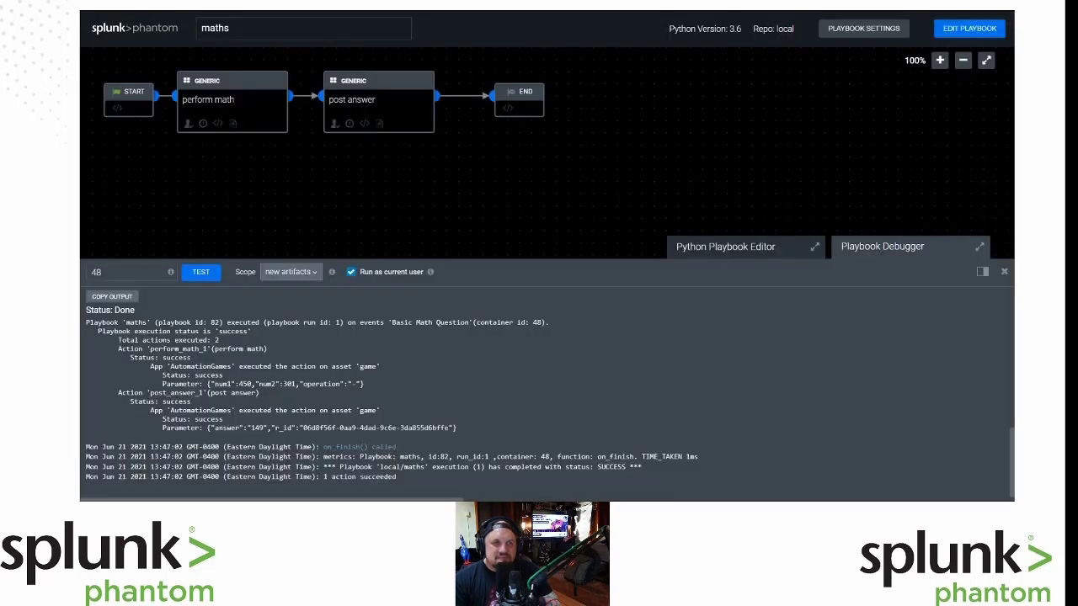
key(ctrl+shift+Tab)
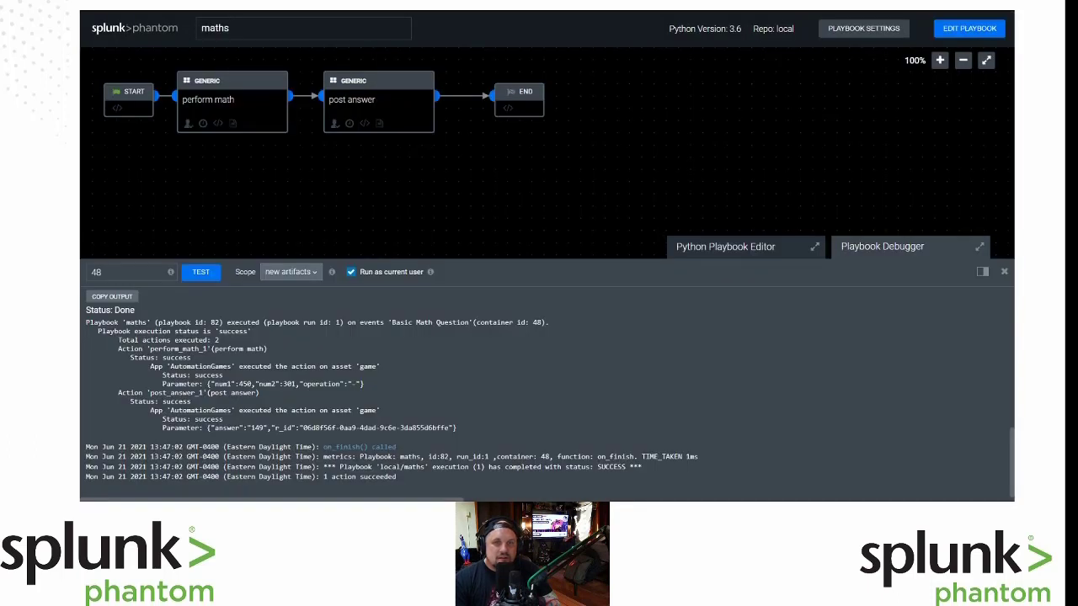
Turn the maths playbook's Active setting ON in Playbook Settings and save it.
click(970, 31)
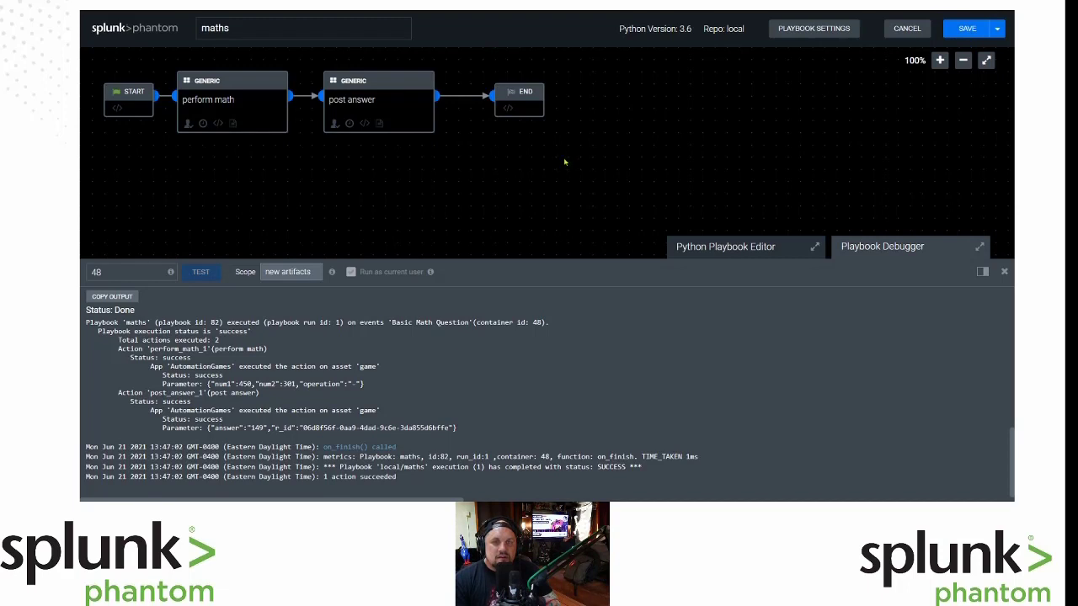
click(717, 247)
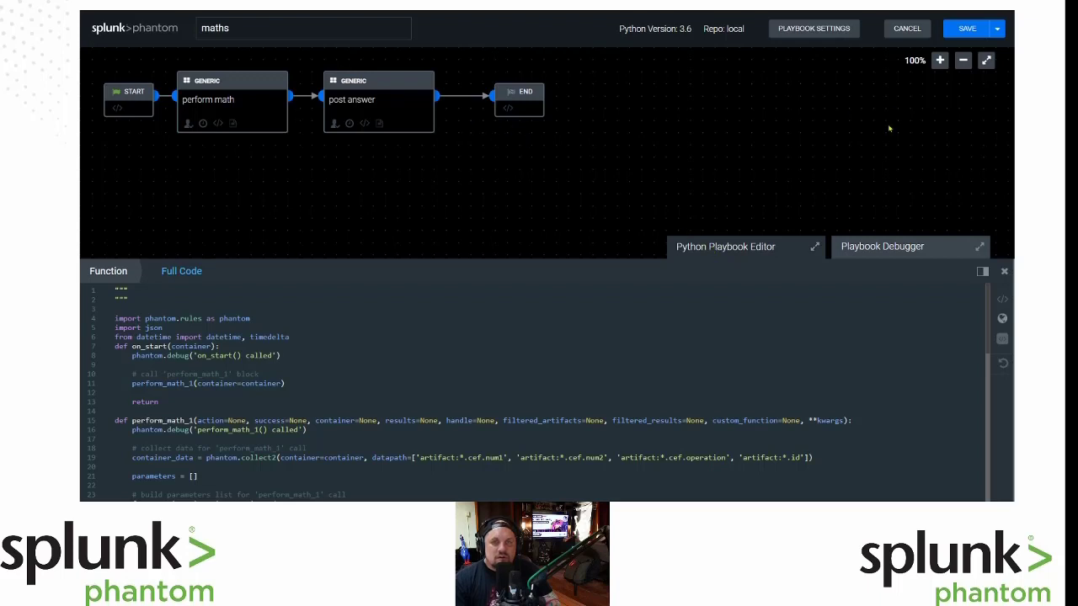
click(818, 30)
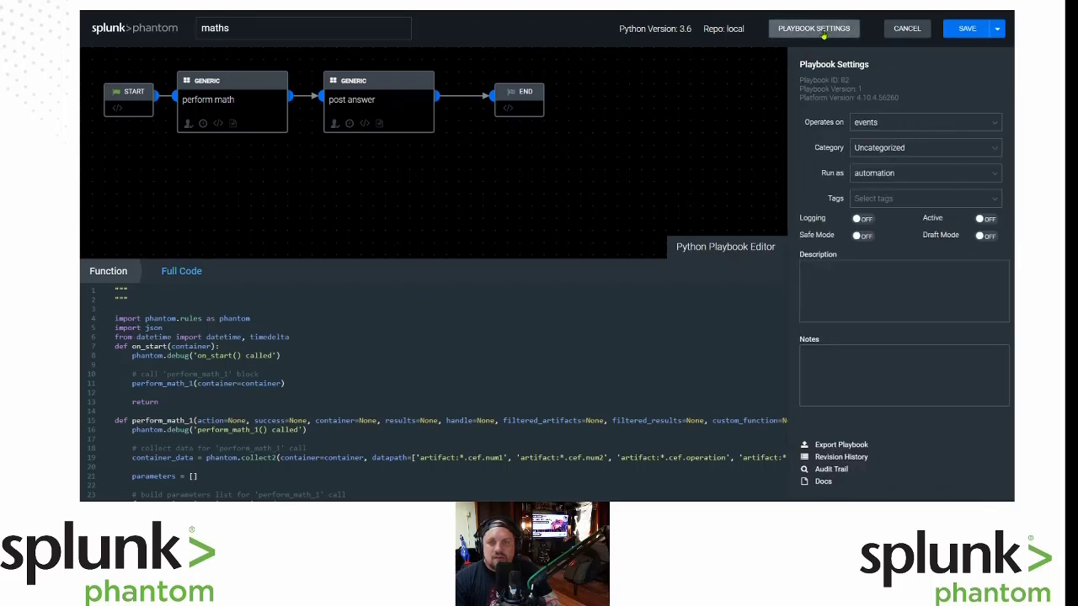
click(985, 219)
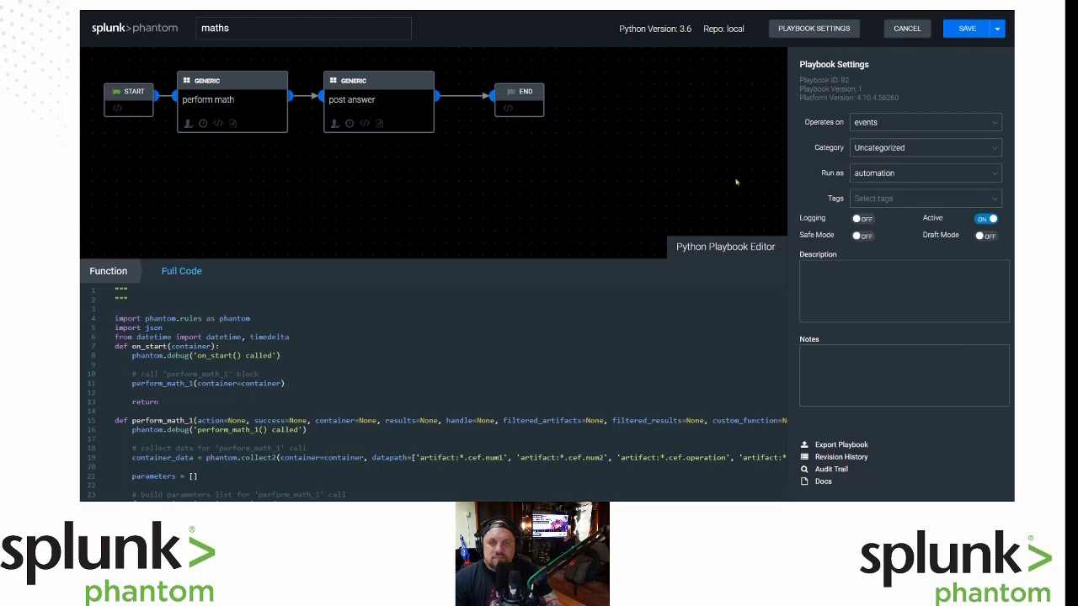
click(714, 137)
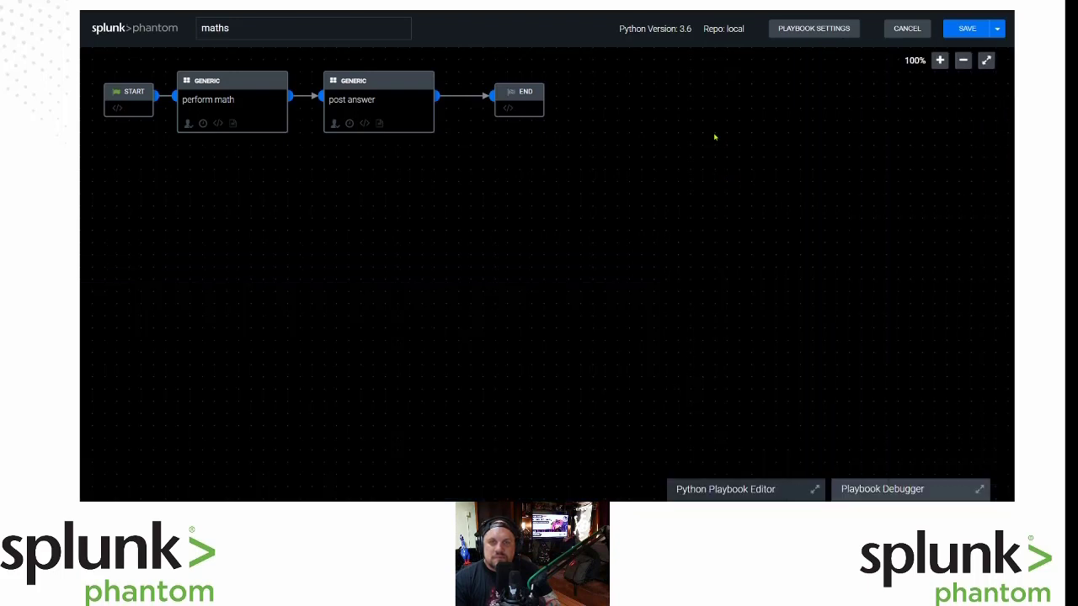
click(967, 29)
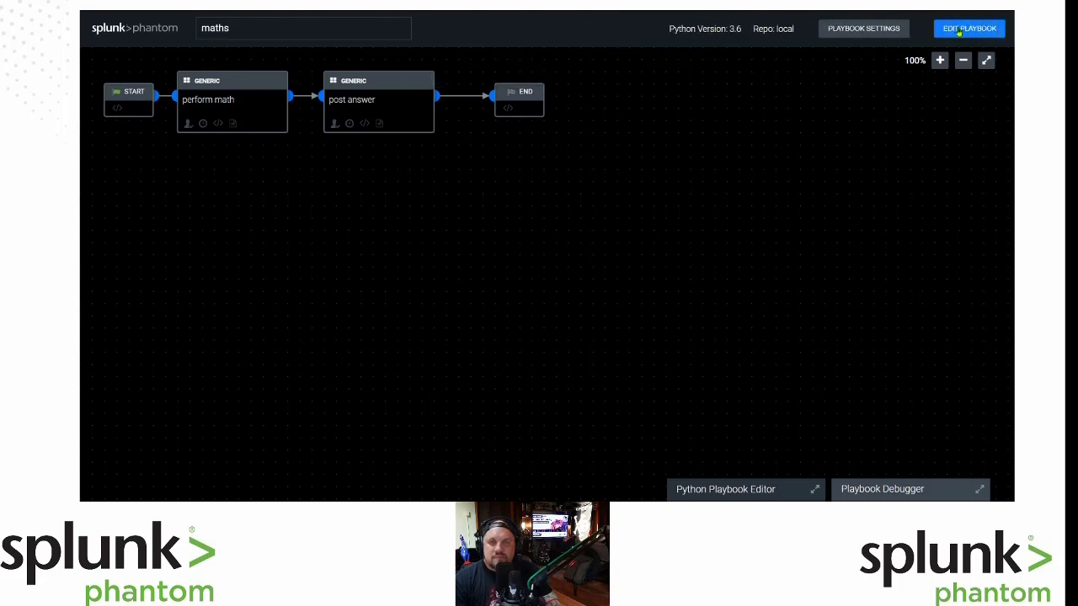
click(958, 30)
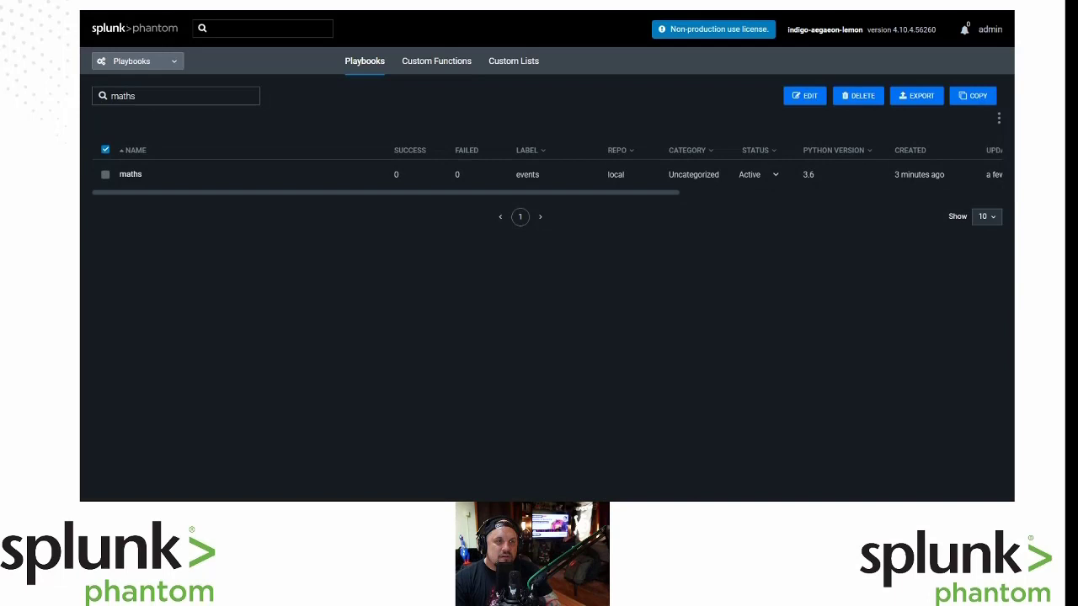
key(BackSpace)
key(BackSpace)
key(BackSpace)
key(BackSpace)
key(BackSpace)
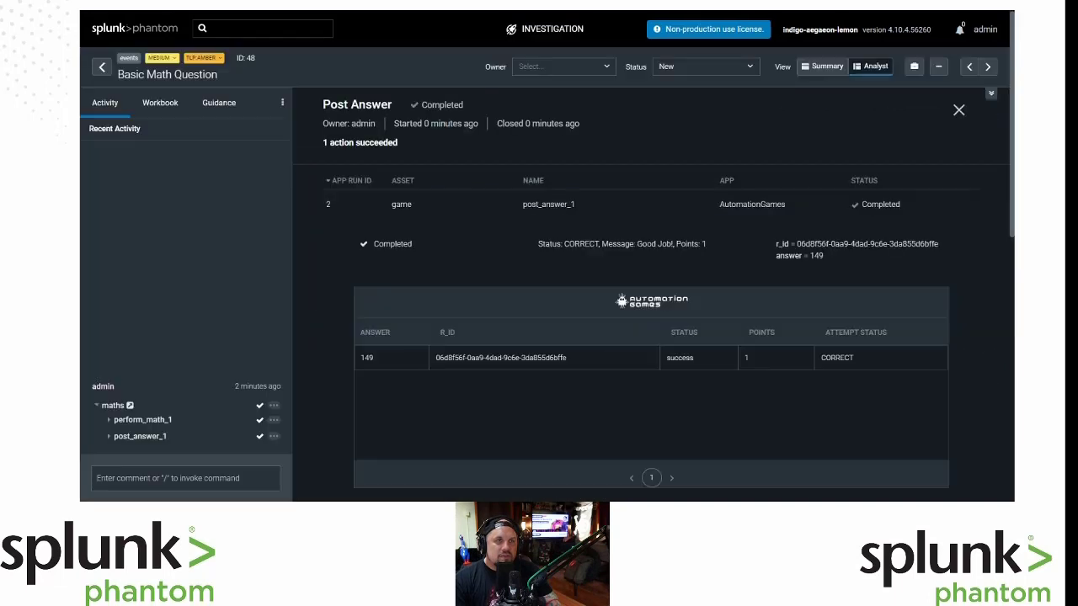
Return to the Events list and show 50 events per page.
click(101, 68)
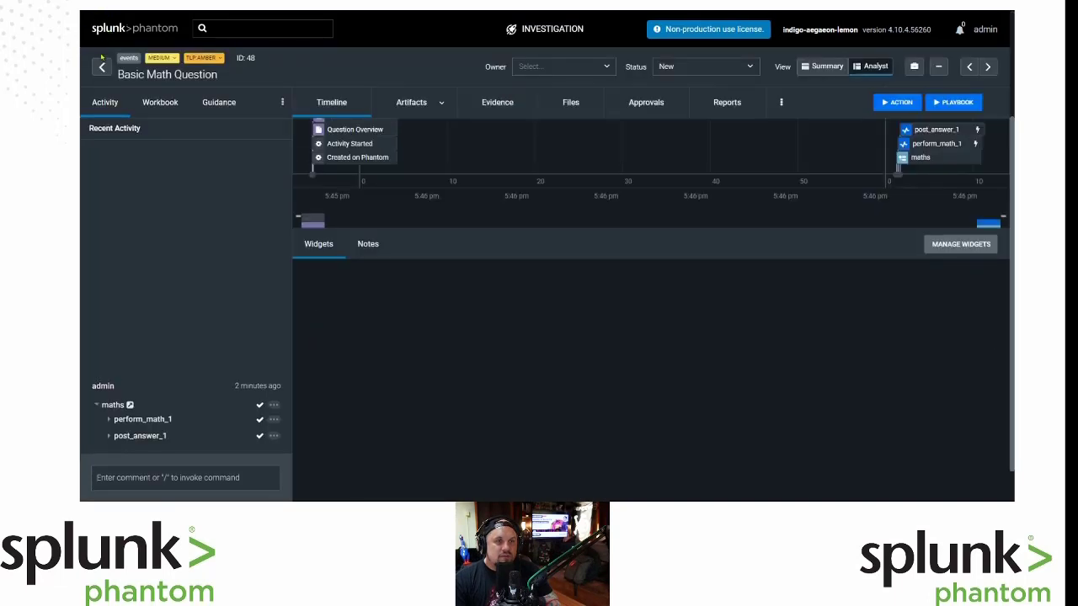
click(102, 67)
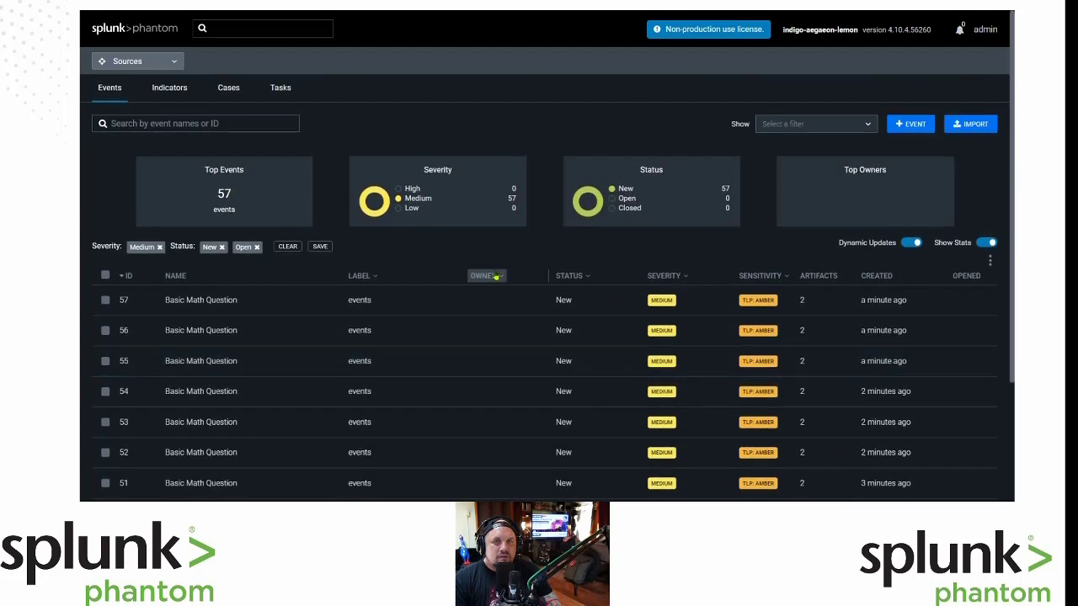
scroll(496, 277, down, 2)
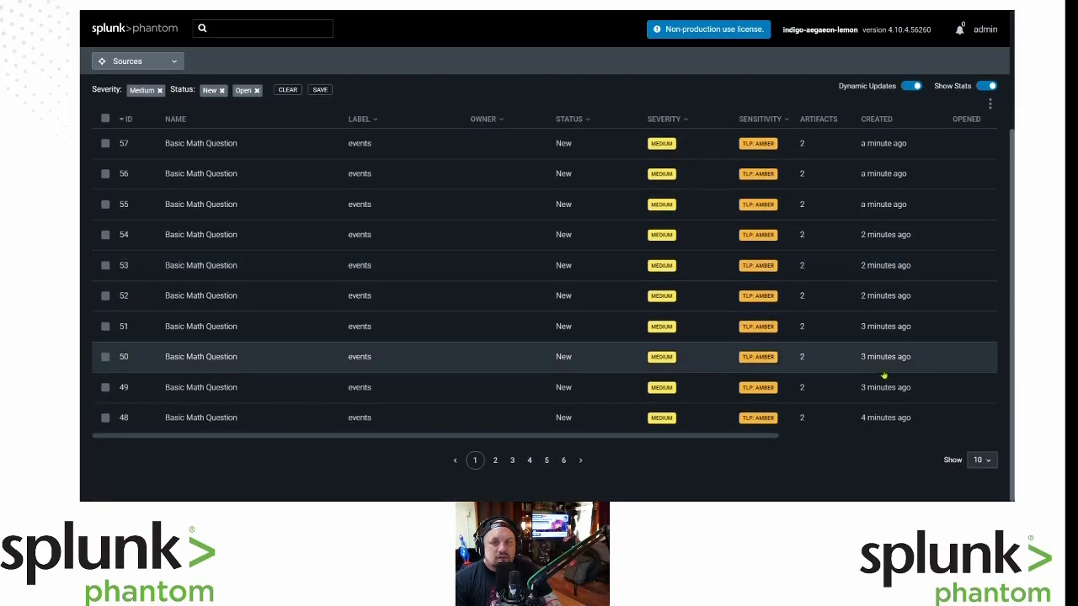
click(981, 459)
click(968, 440)
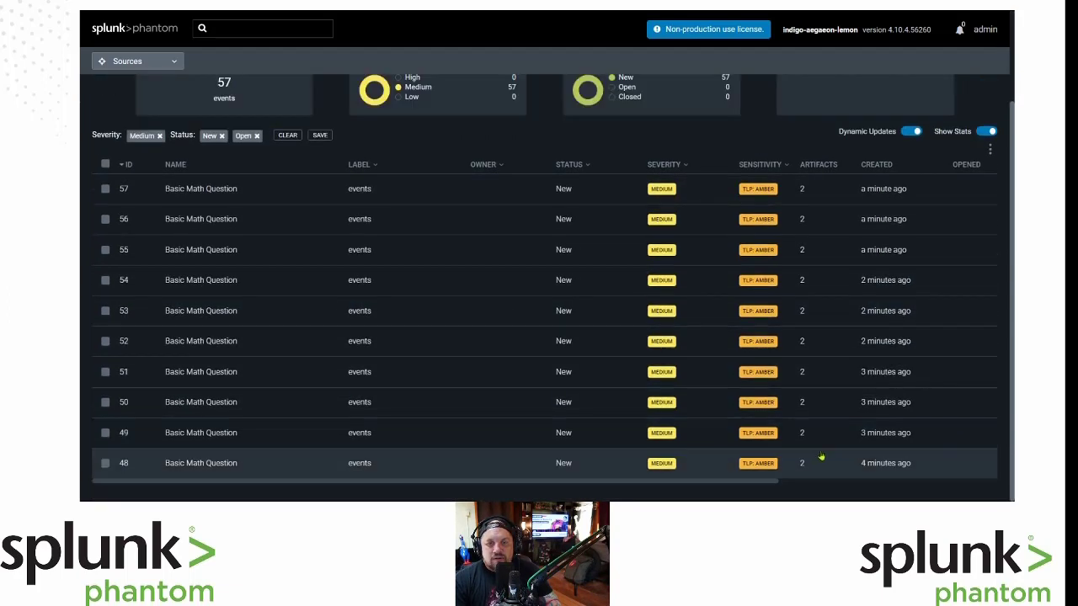
scroll(829, 345, up, 2)
scroll(826, 354, down, 4)
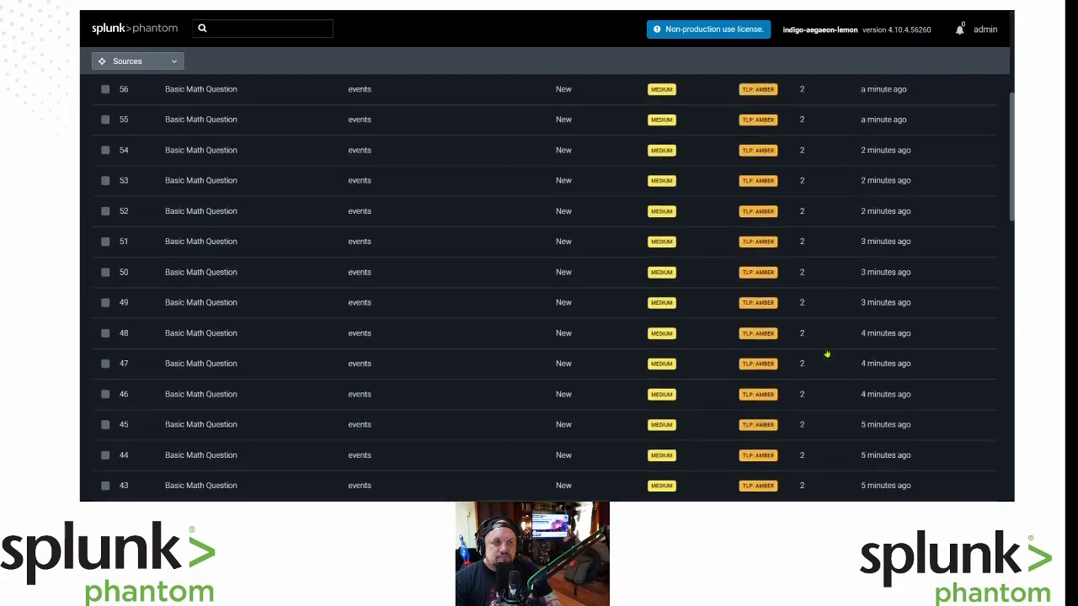
scroll(519, 195, up, 4)
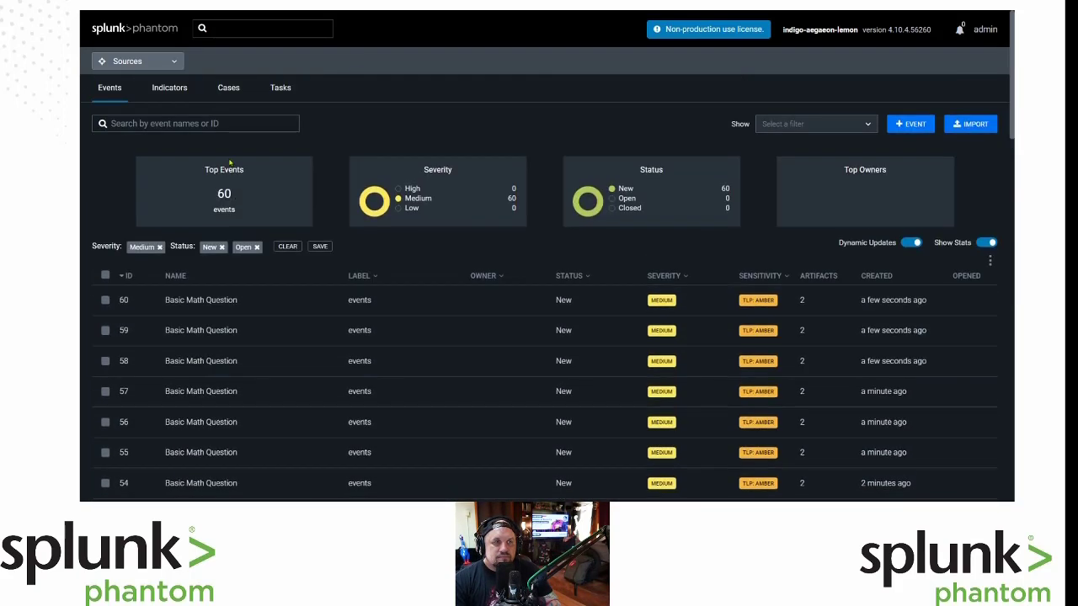
Select every event with the header select-all checkbox.
click(174, 63)
click(235, 59)
click(106, 276)
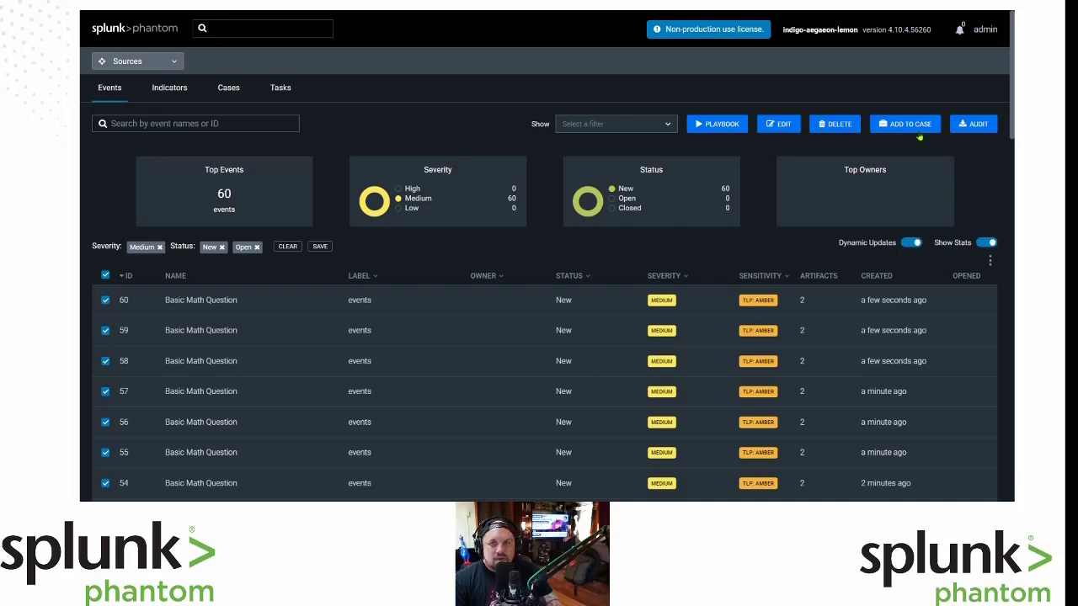
Run the maths playbook on all selected events via the Run Playbook dialog.
click(707, 126)
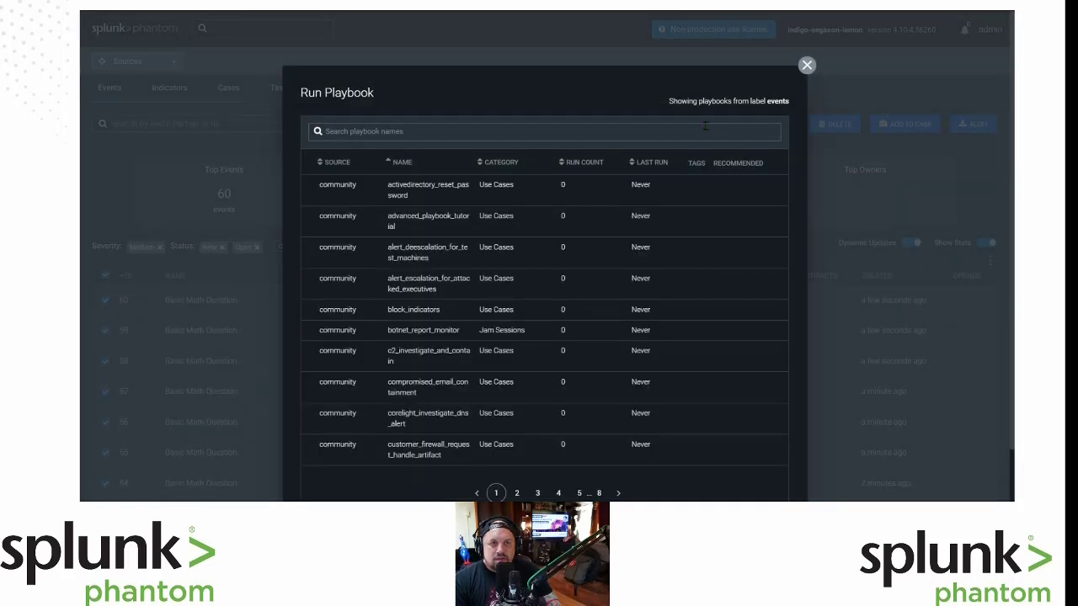
text(ma)
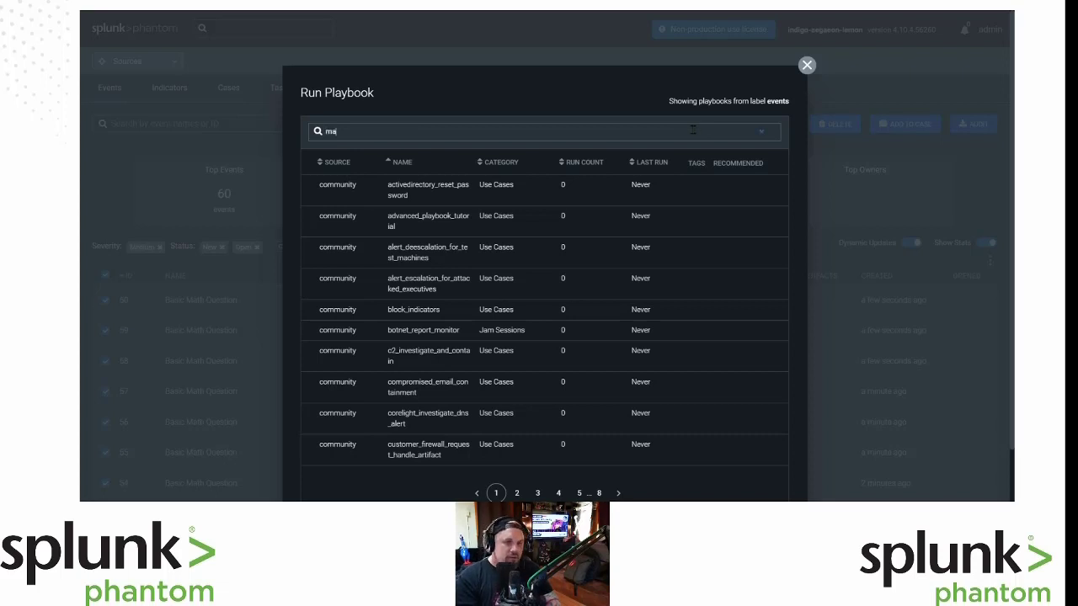
text(ths)
key(Return)
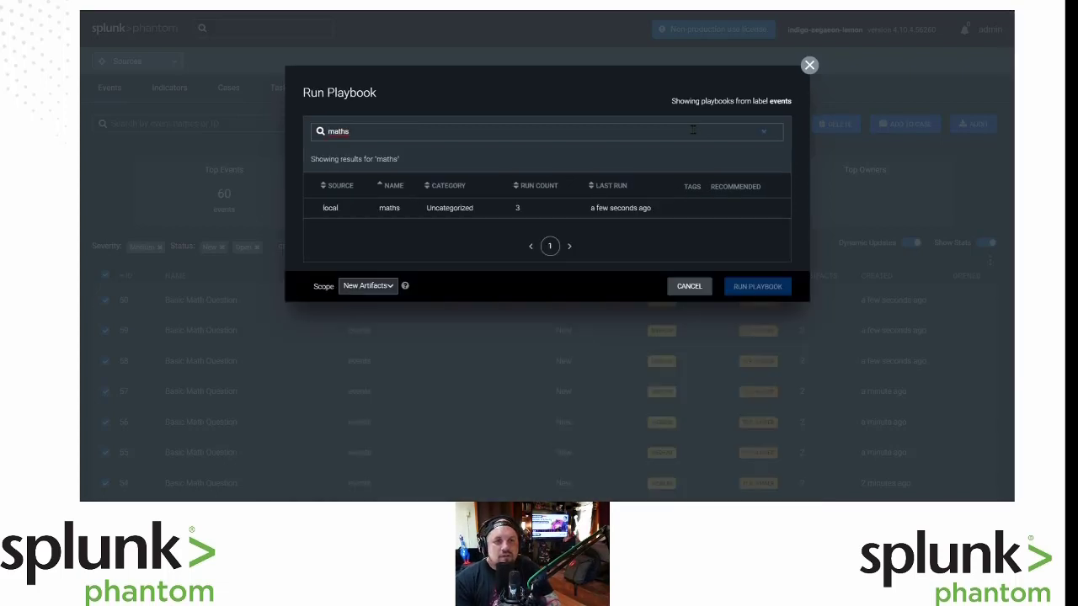
click(493, 209)
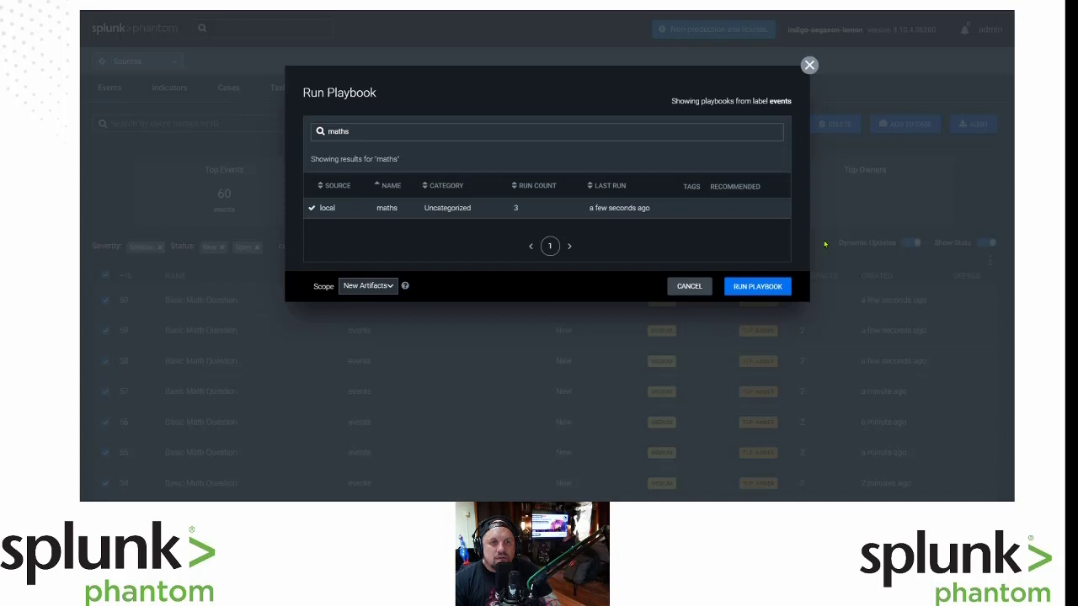
click(739, 288)
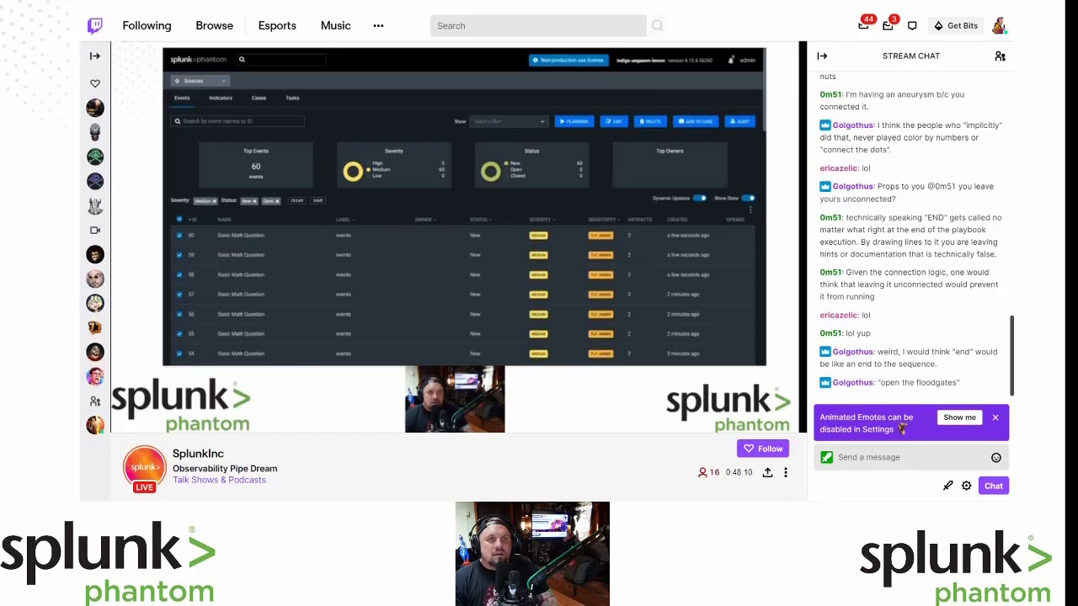
Load the development API's /score page, then return to the Phantom events tab.
text(https://uvmgma6yr2.execute-api.us-west-2.amazonaws.com/development)
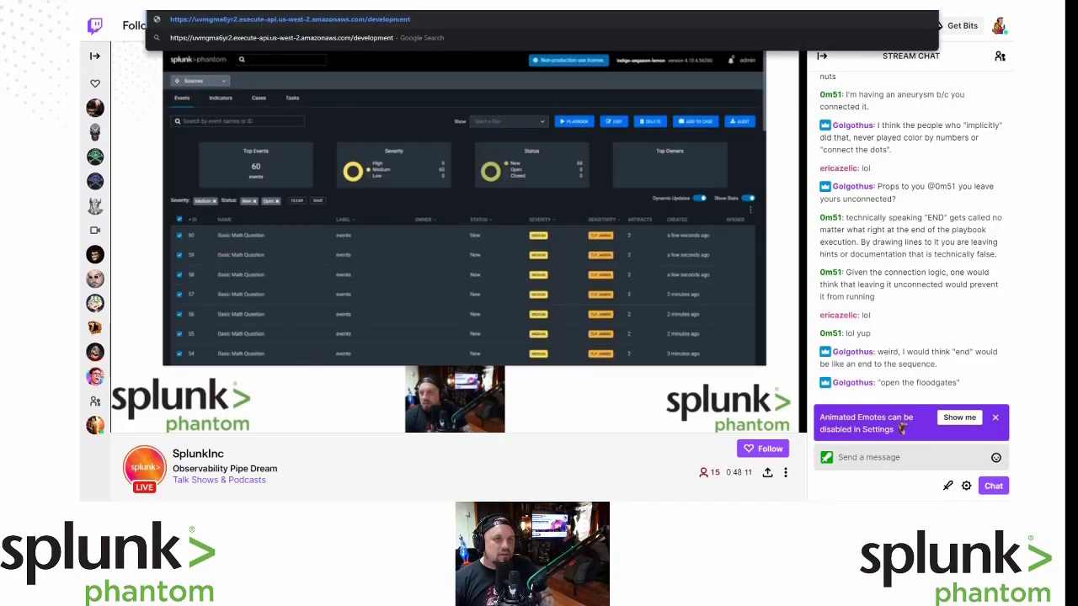
text(/score)
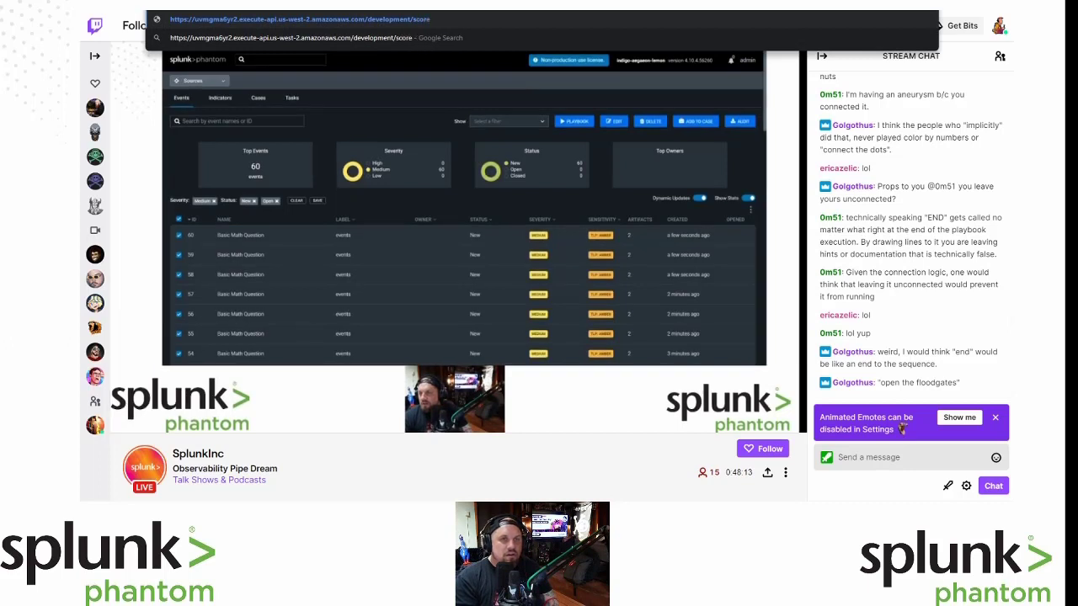
key(Return)
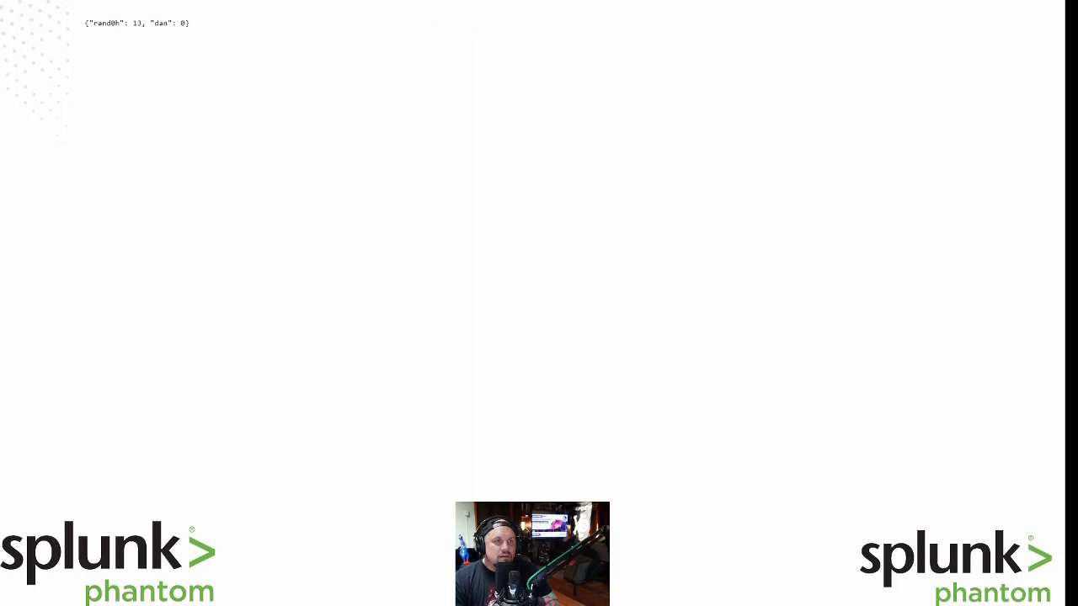
click(451, 4)
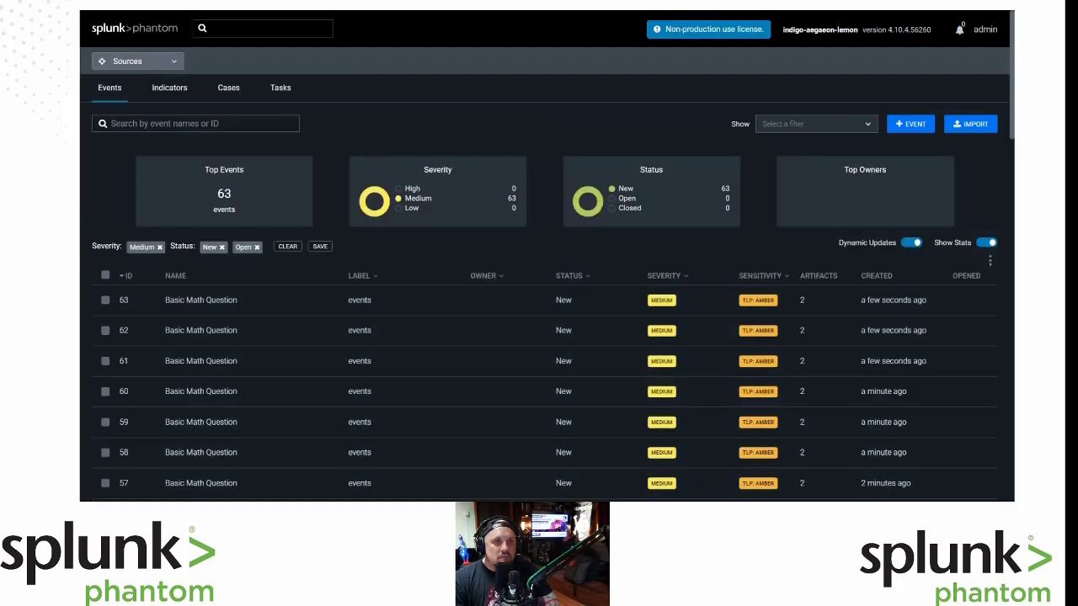
Cycle through the browser tabs to the score JSON page, where the first total now reads 19.
key(ctrl+Tab)
key(ctrl+Tab)
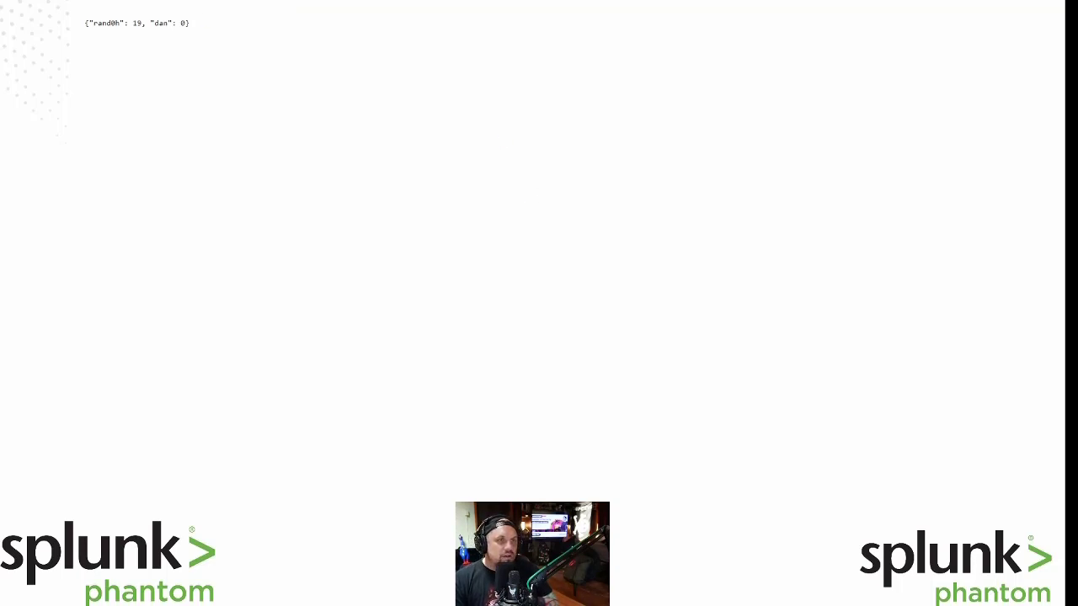
Switch back to the browser tab holding the maths playbook editor.
key(ctrl+Tab)
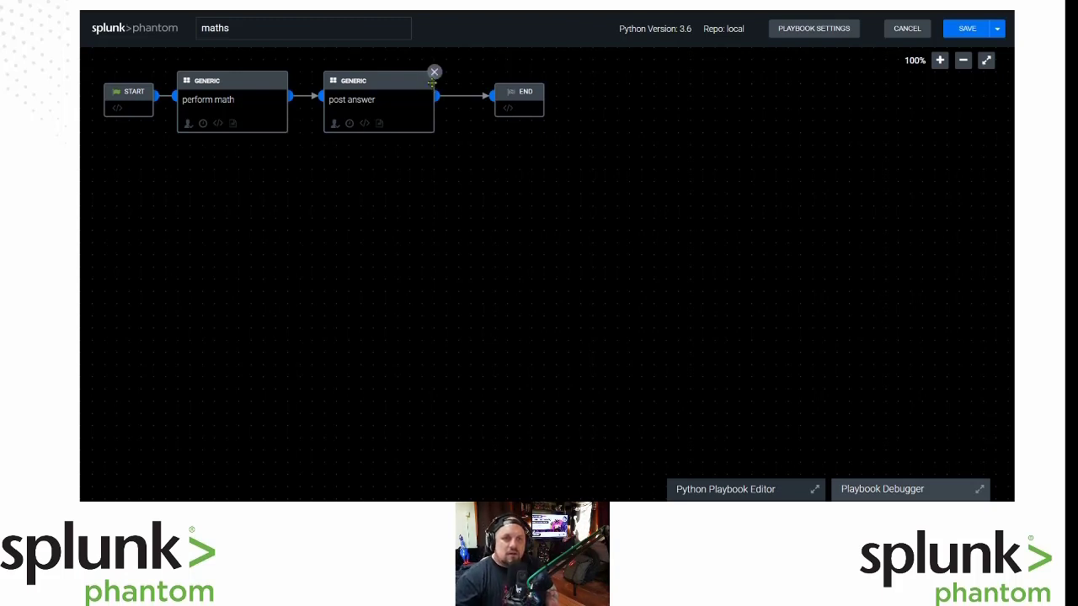
Draw test connections out of post answer, adding an action block at one link's end.
drag(437, 96, 510, 147)
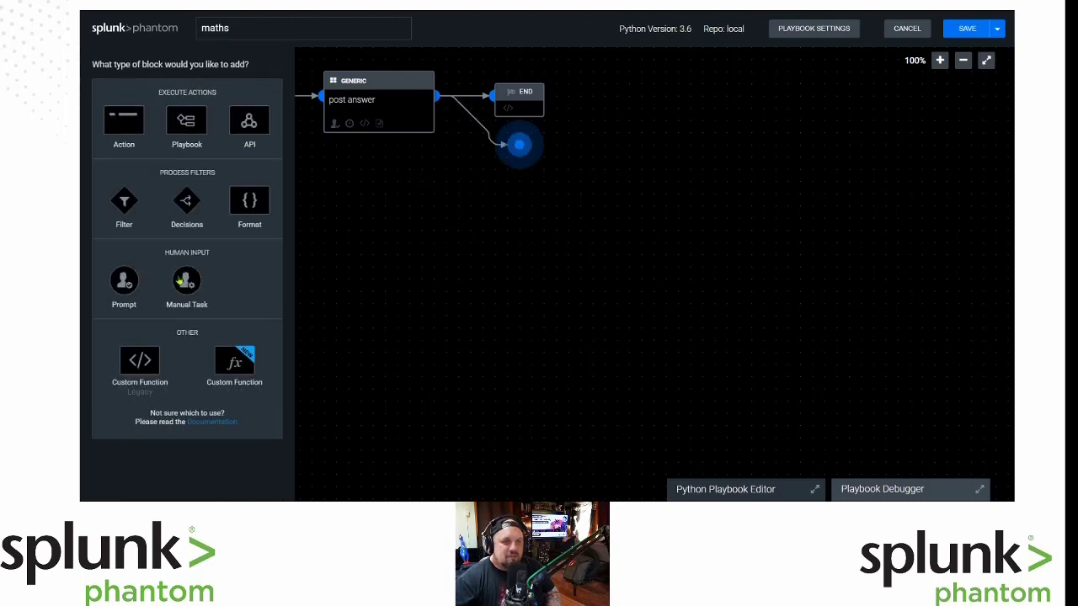
click(124, 126)
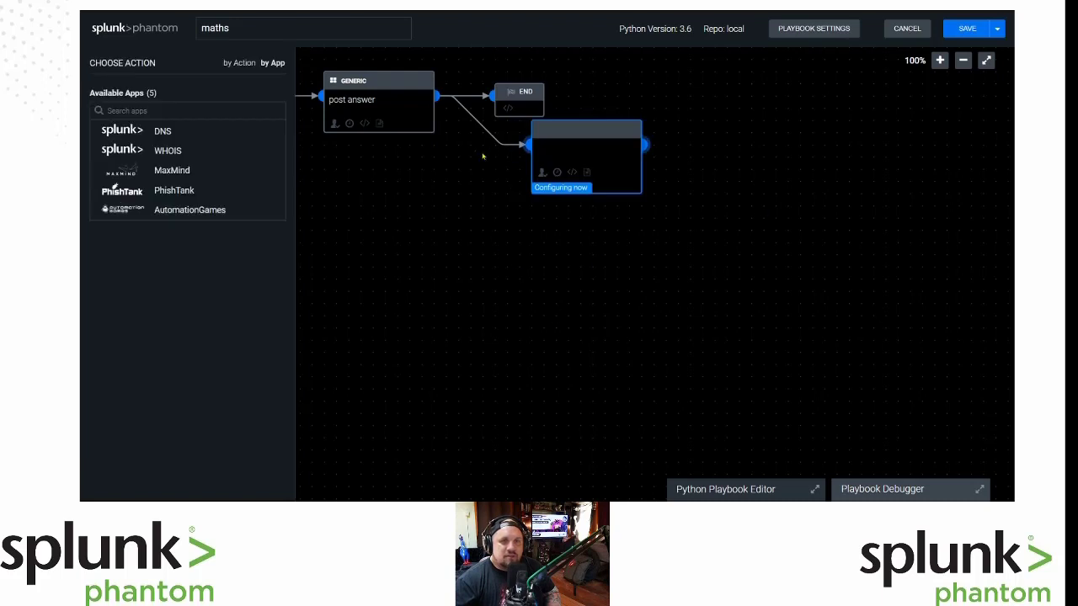
drag(438, 97, 570, 261)
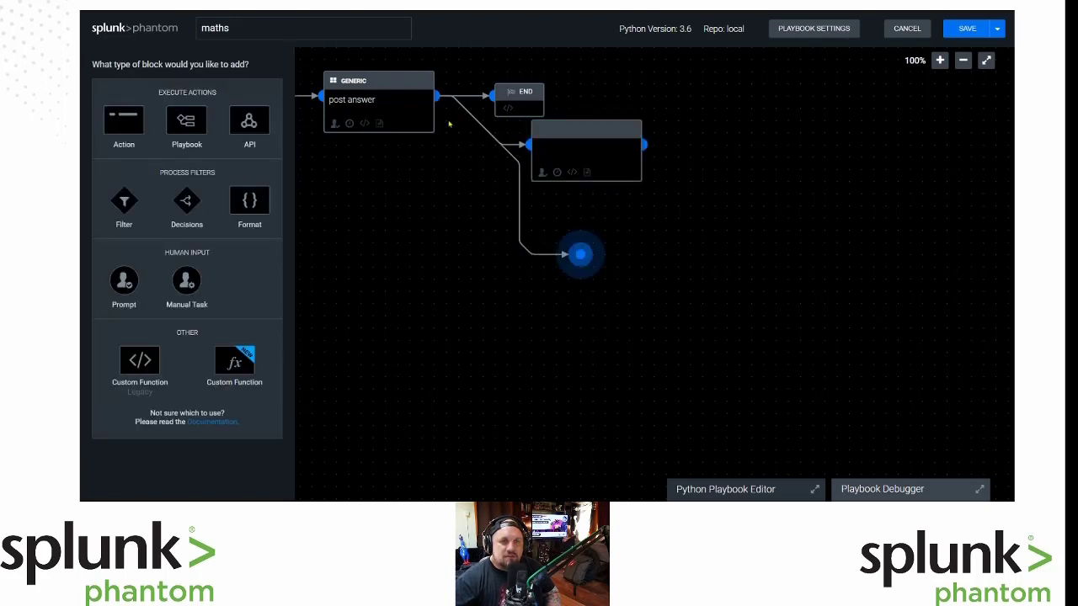
drag(438, 100, 546, 322)
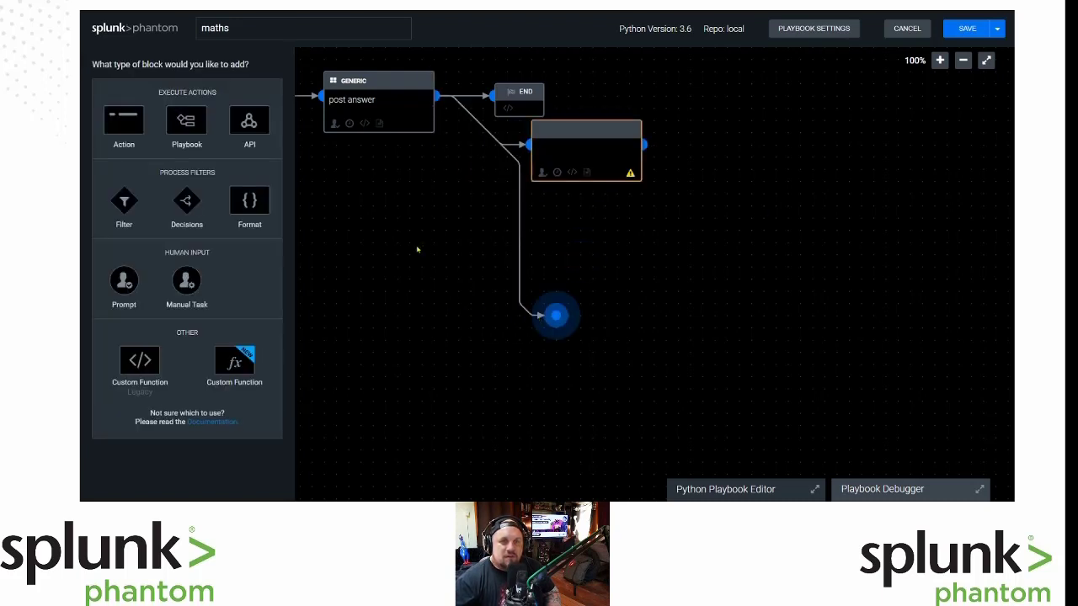
mouse_move(639, 132)
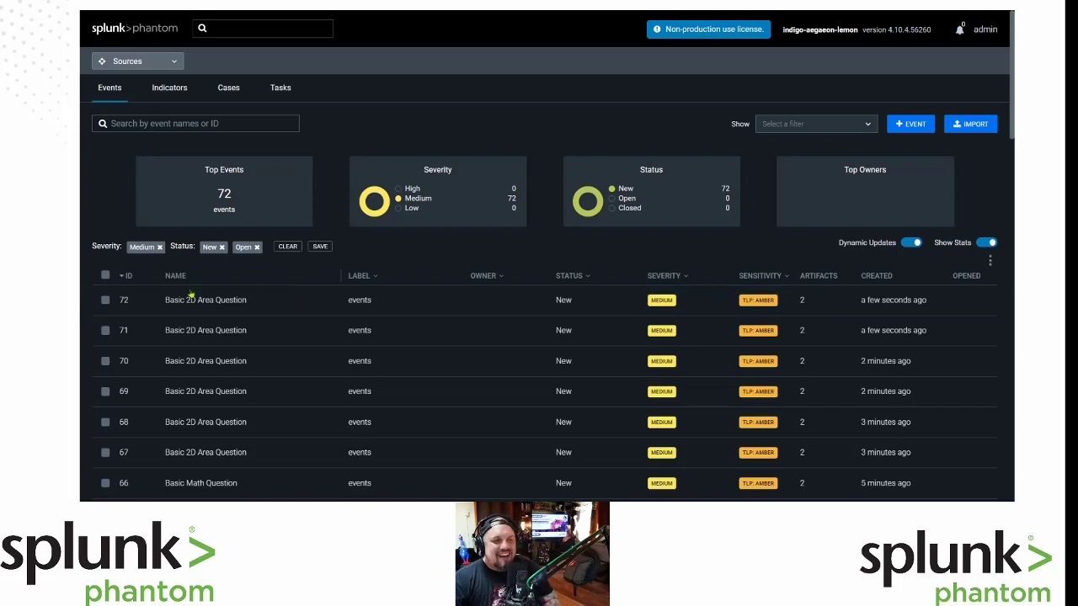
Open event 72, Basic 2D Area Question, and expand its Question Overview artifact details.
click(203, 300)
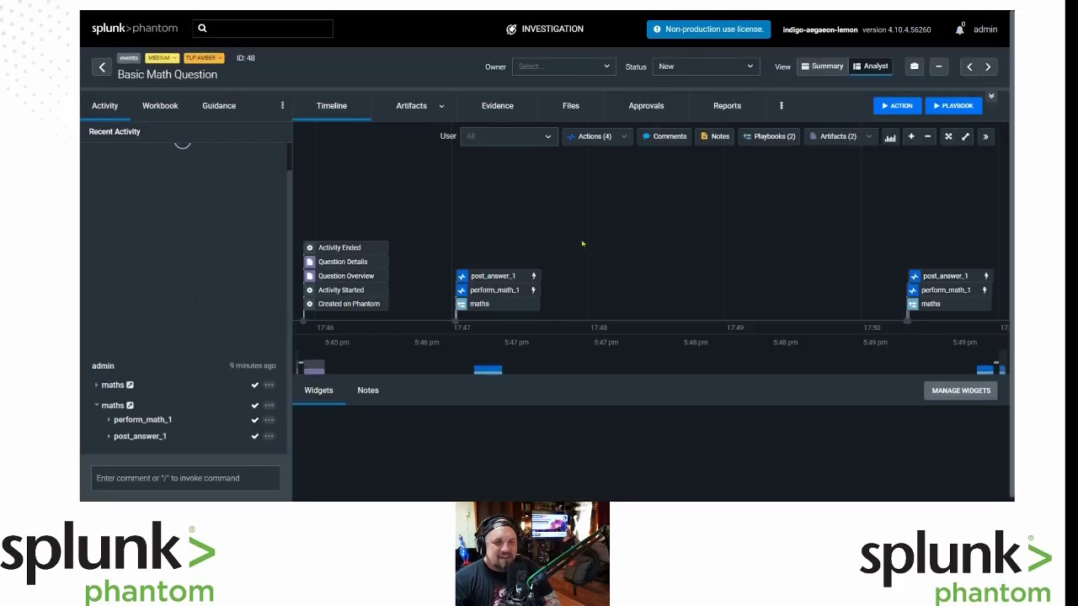
click(412, 105)
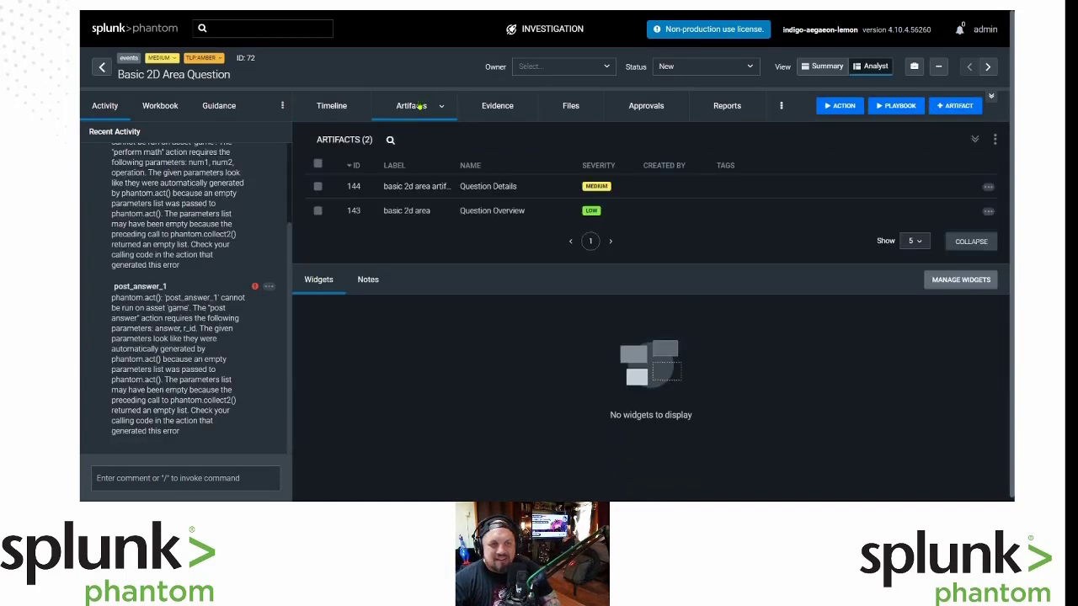
scroll(178, 309, up, 2)
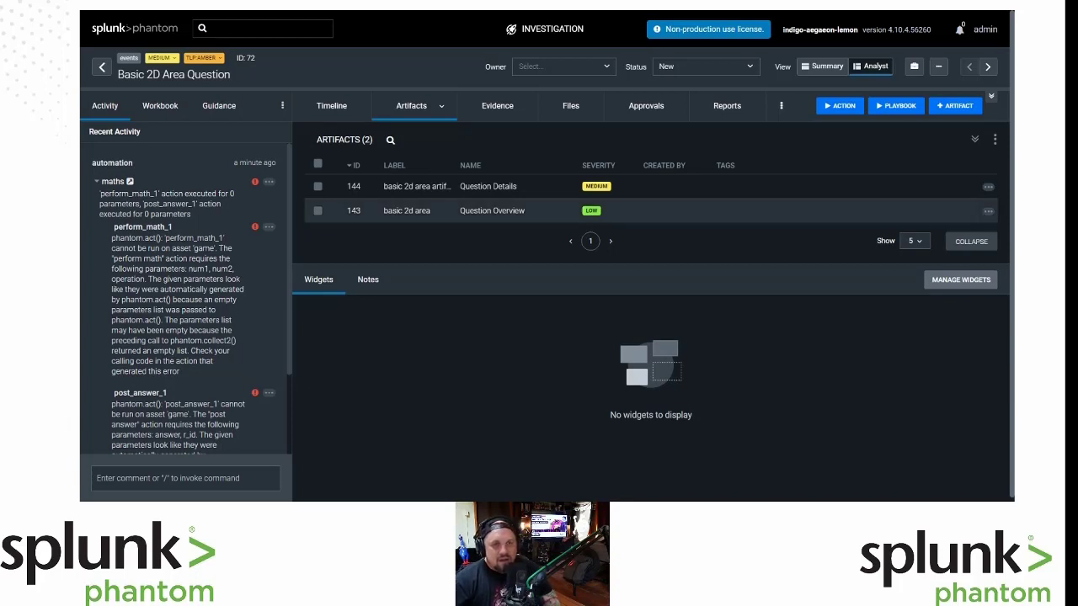
click(419, 210)
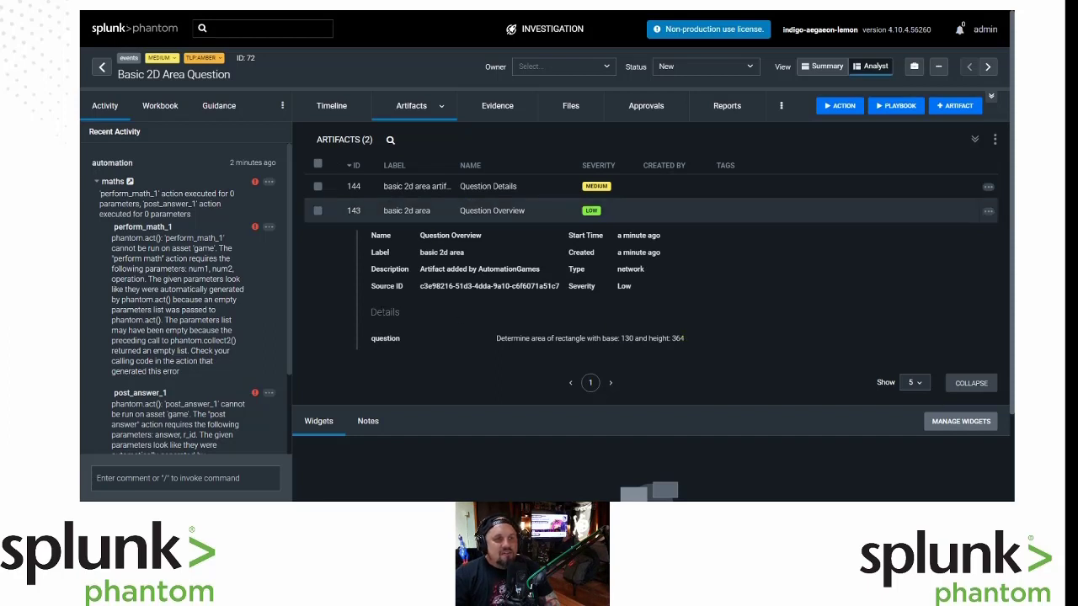
Flip between event 72's timeline and artifacts, then go back to the Events list.
click(332, 106)
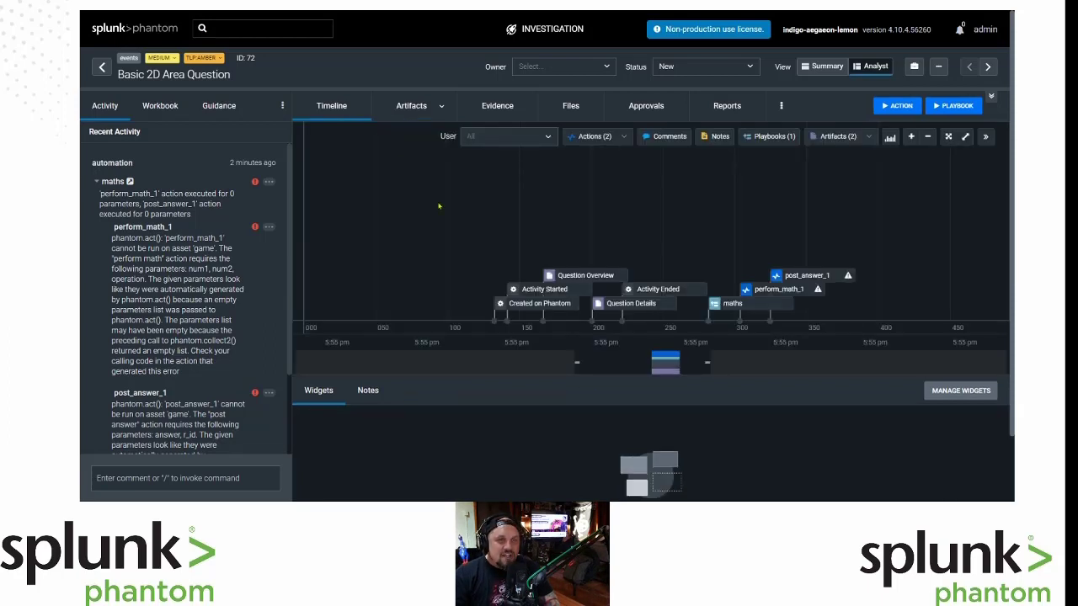
click(410, 106)
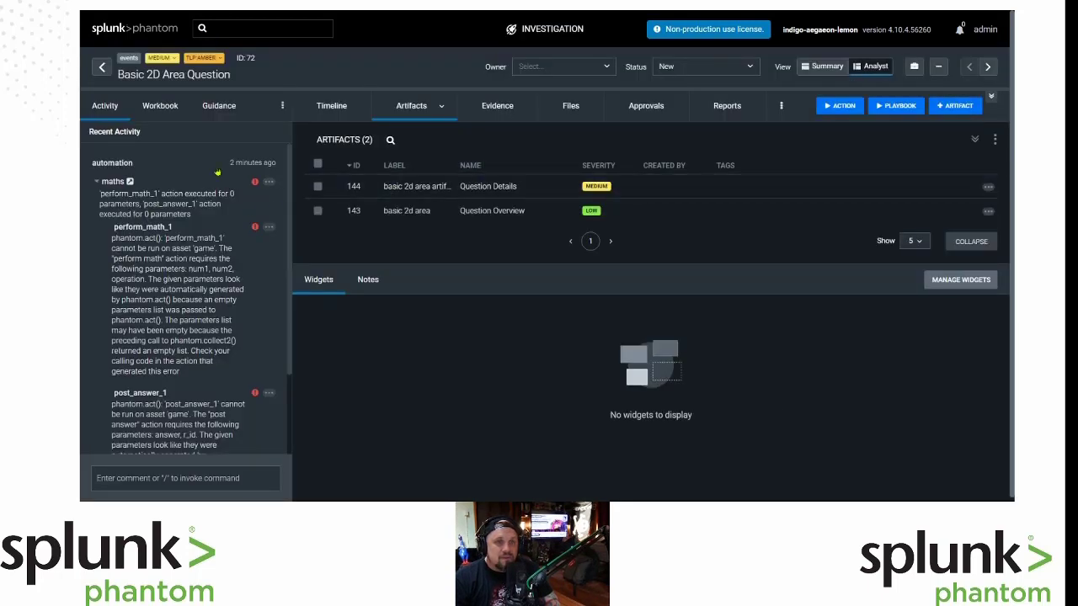
click(102, 67)
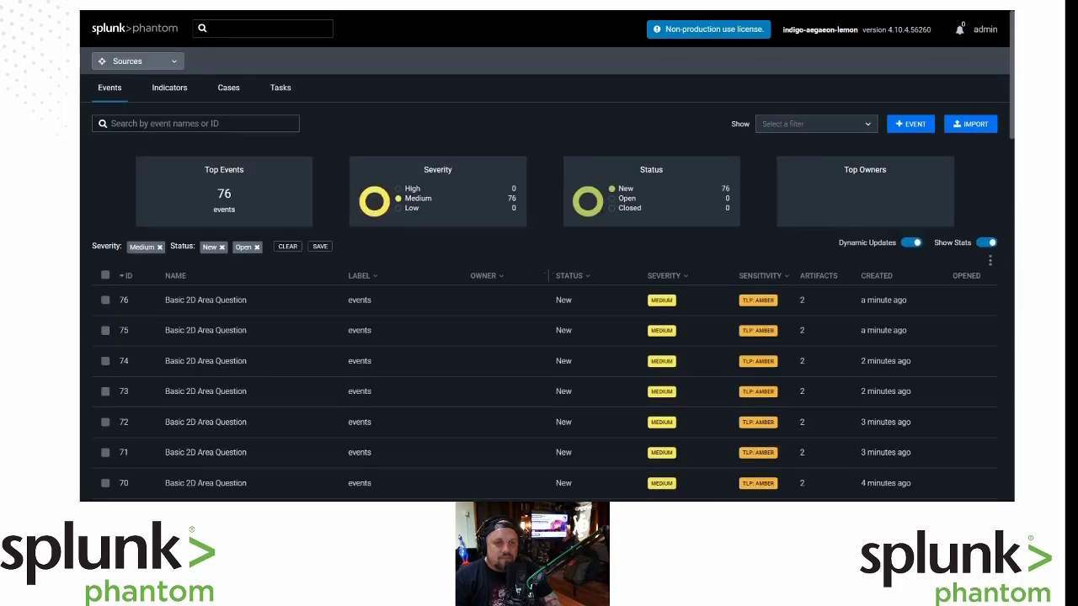
click(287, 393)
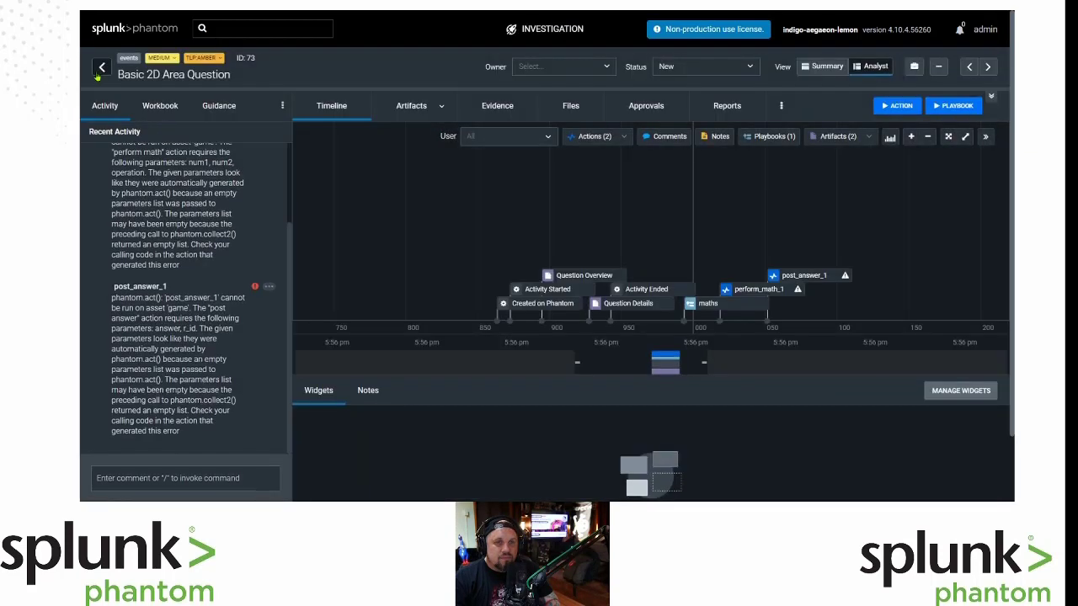
click(411, 106)
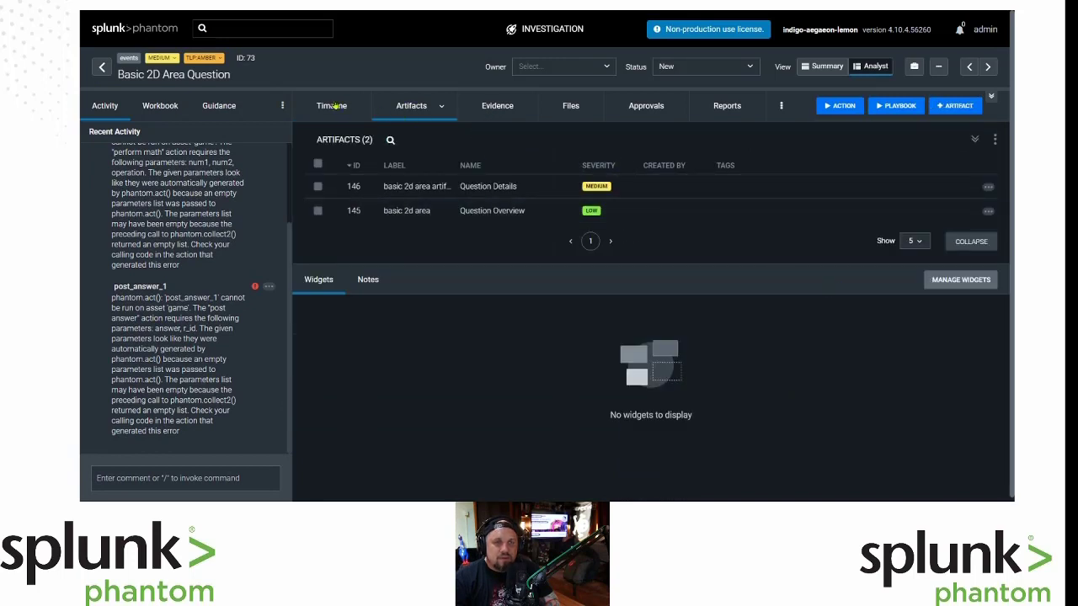
click(442, 107)
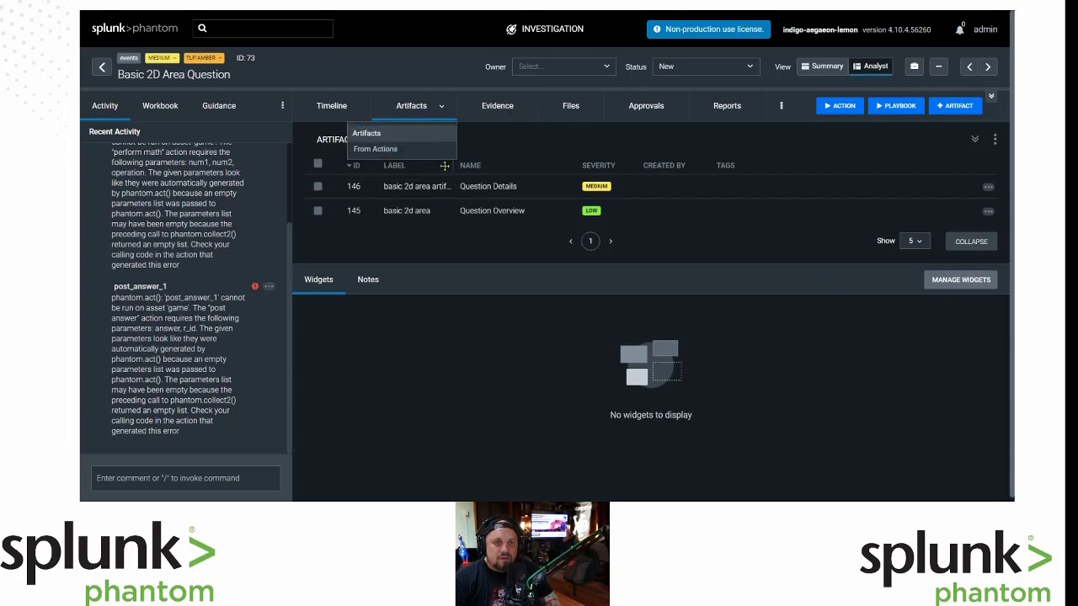
click(417, 188)
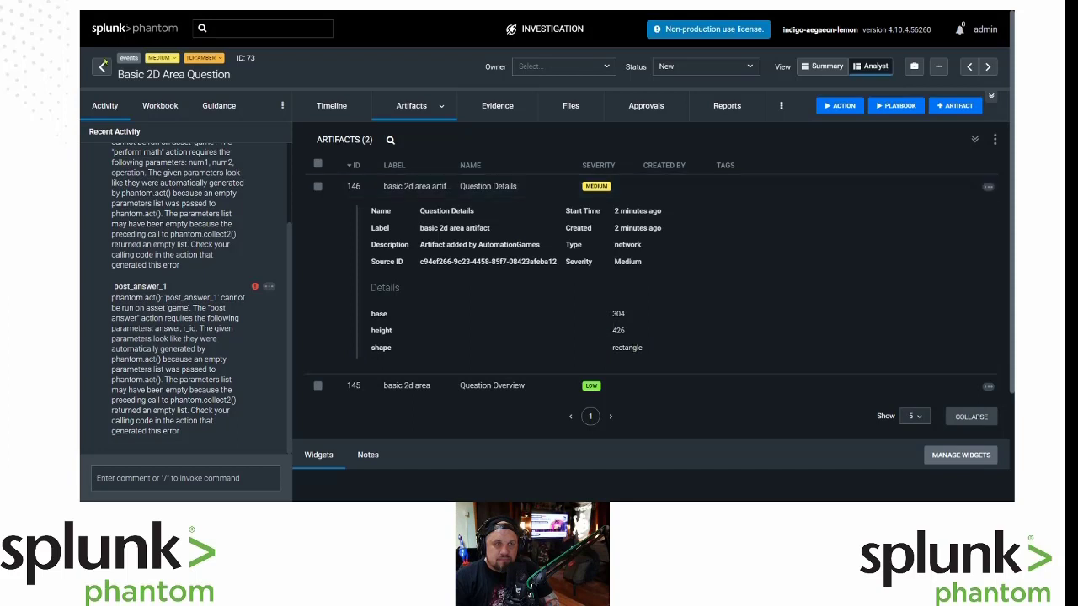
click(101, 67)
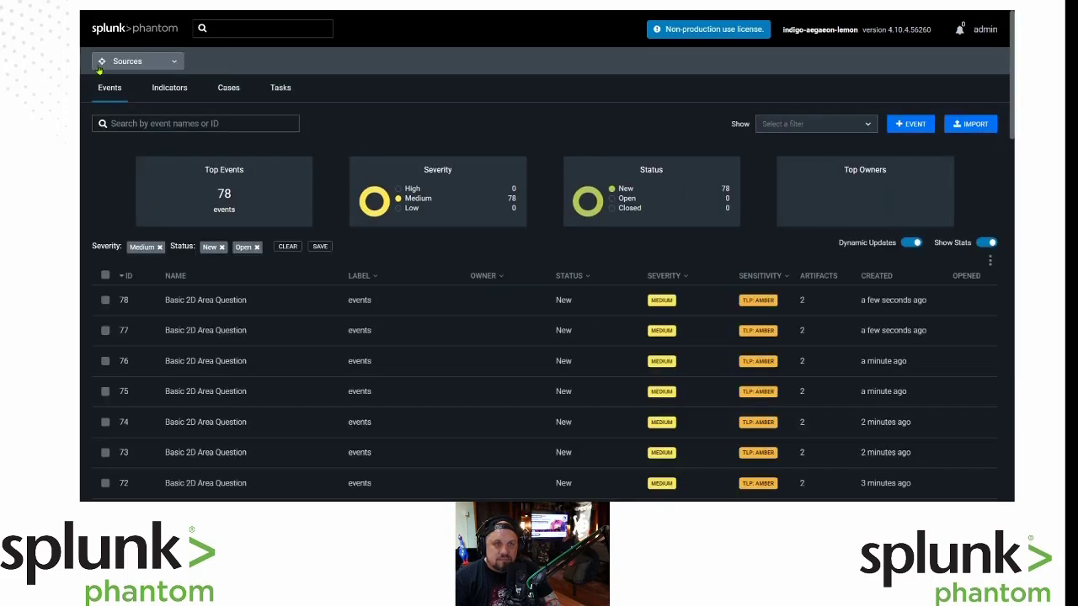
Navigate through the main menu's Sources section to the Indicators listing, then reopen the menu.
click(168, 63)
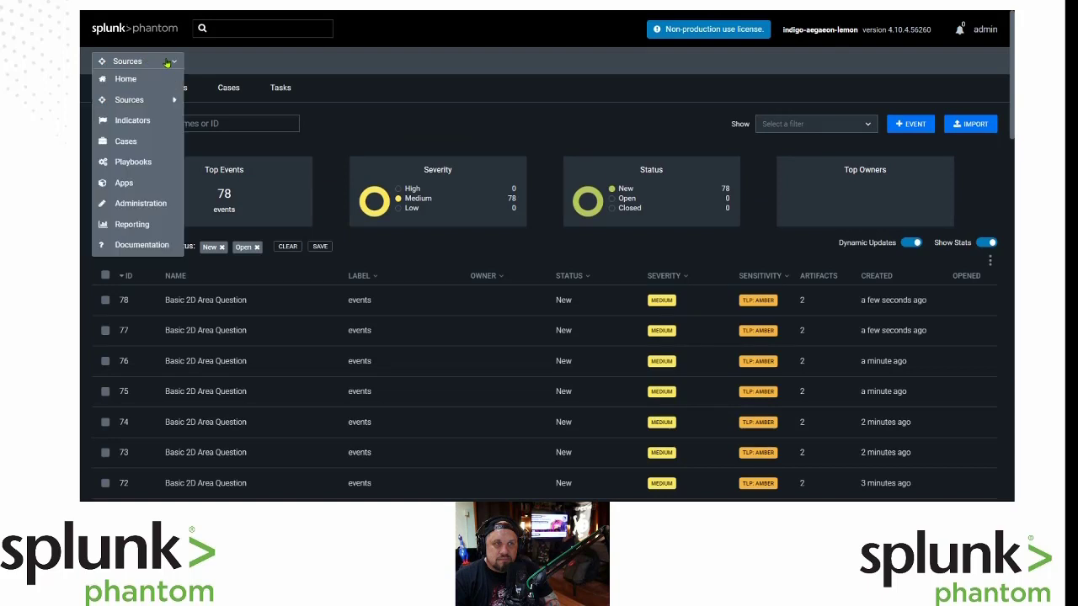
mouse_move(165, 101)
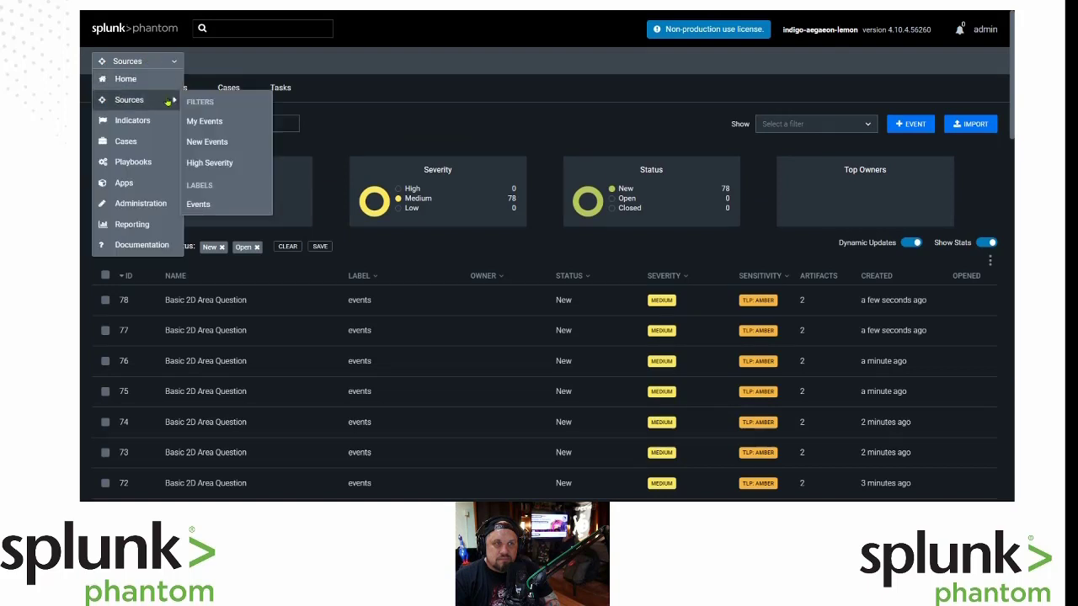
click(249, 206)
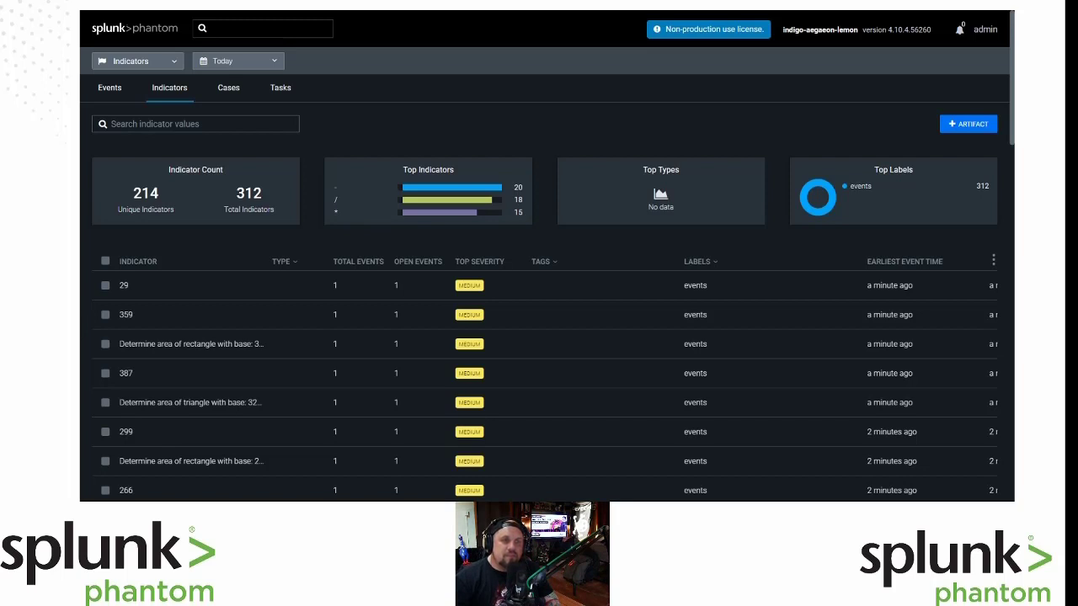
click(157, 61)
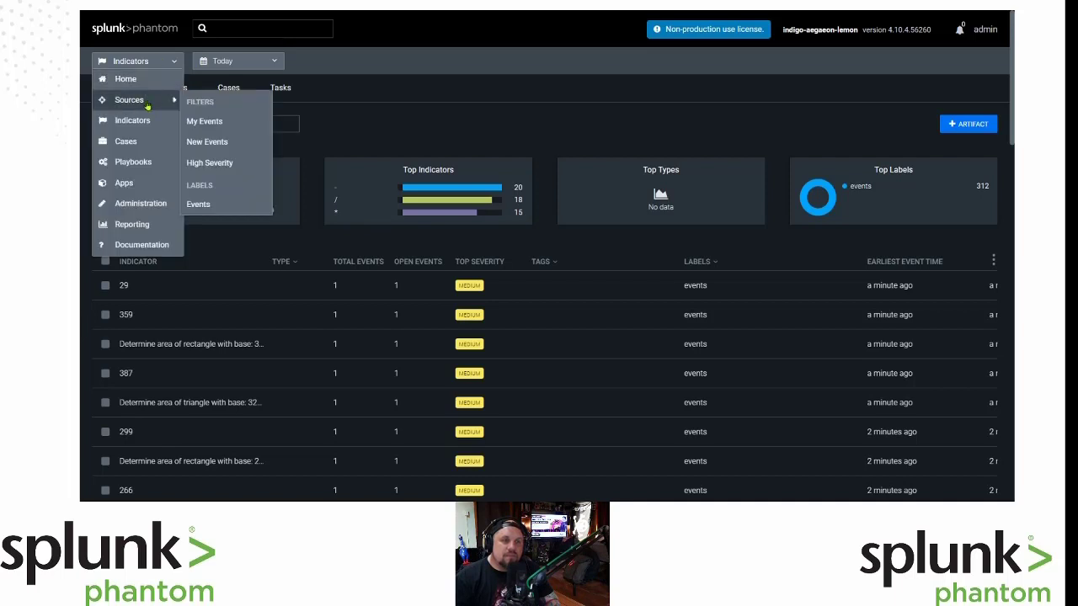
Return to the Events list and scroll through the 80 math and 2D area question events.
click(148, 102)
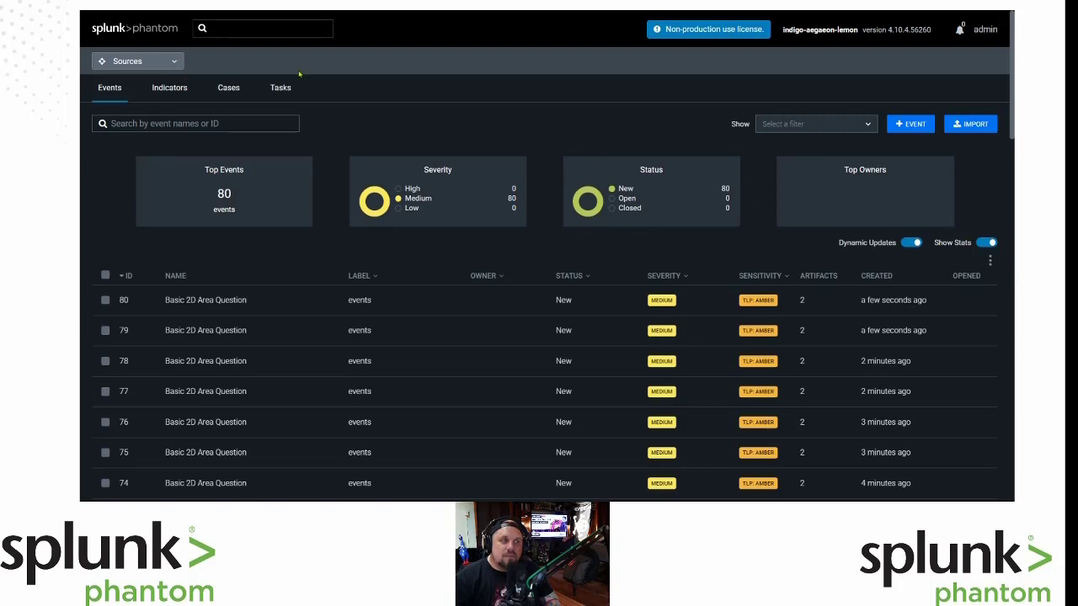
scroll(413, 281, down, 4)
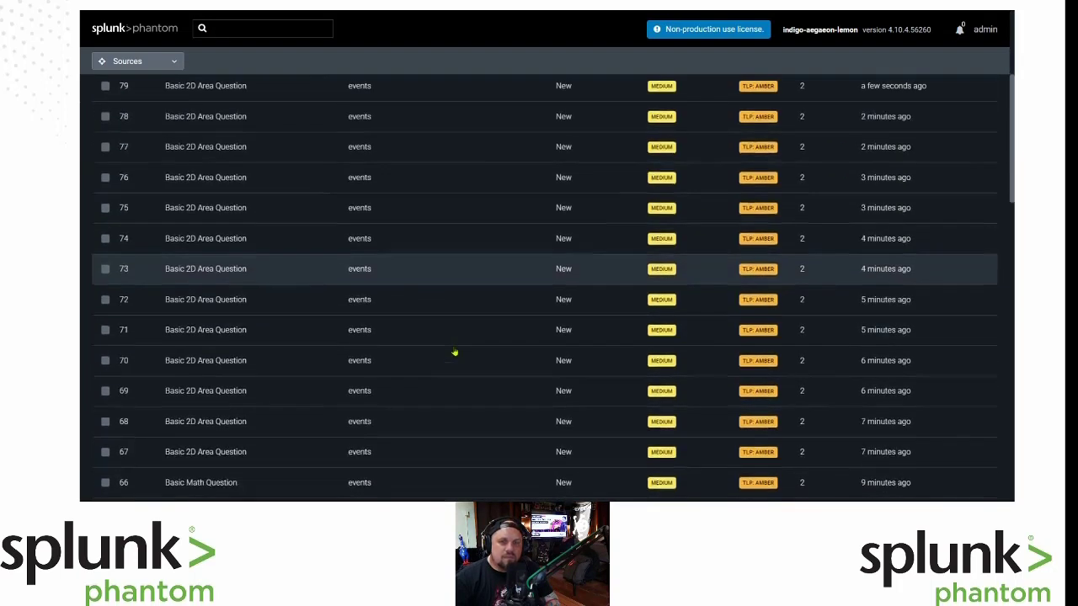
scroll(454, 353, down, 2)
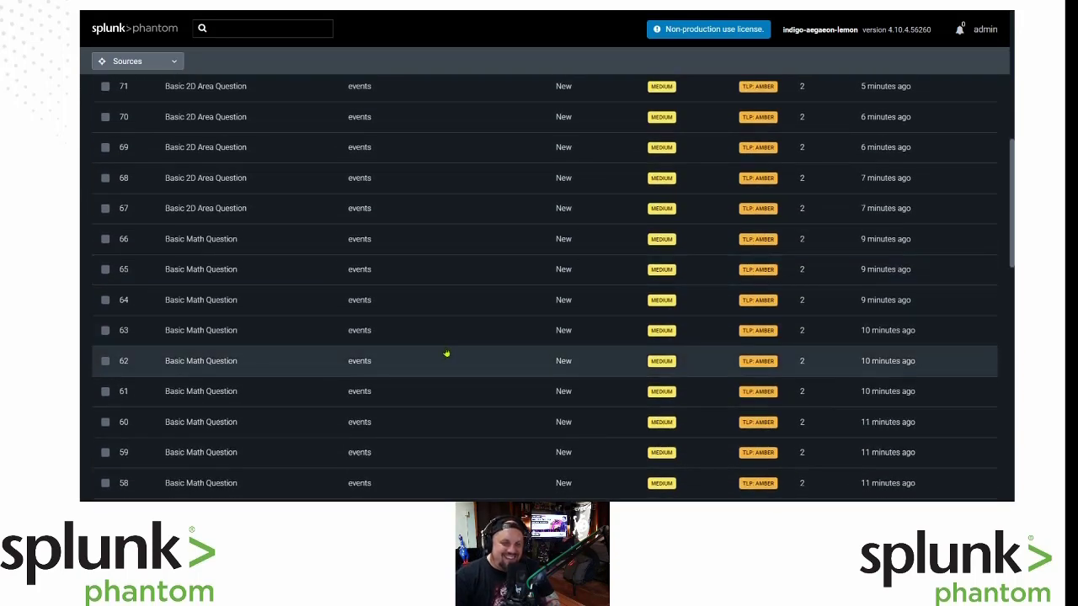
scroll(447, 351, up, 2)
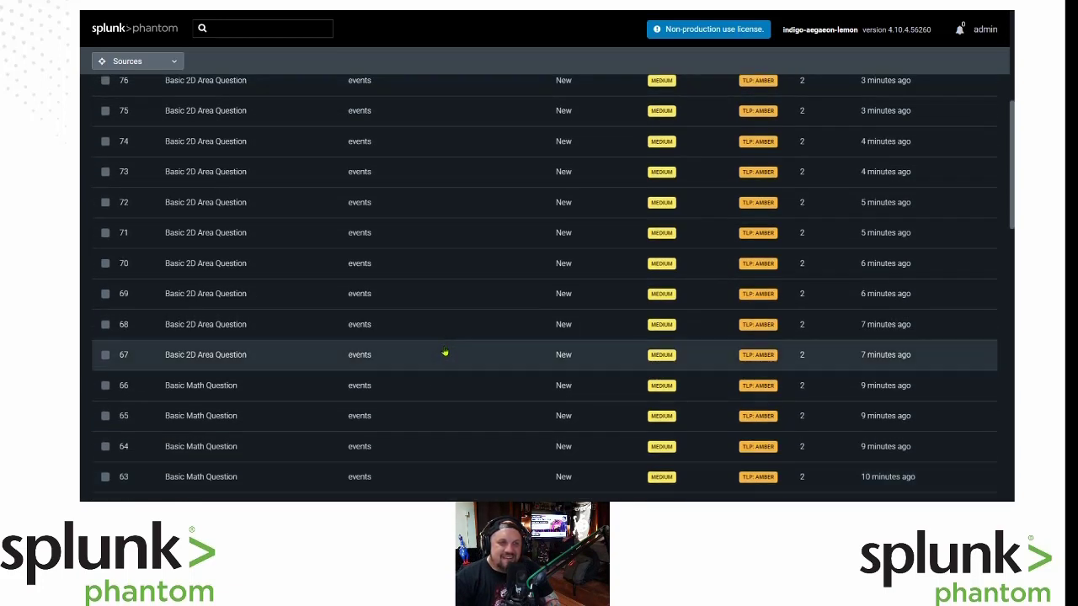
scroll(445, 353, up, 1)
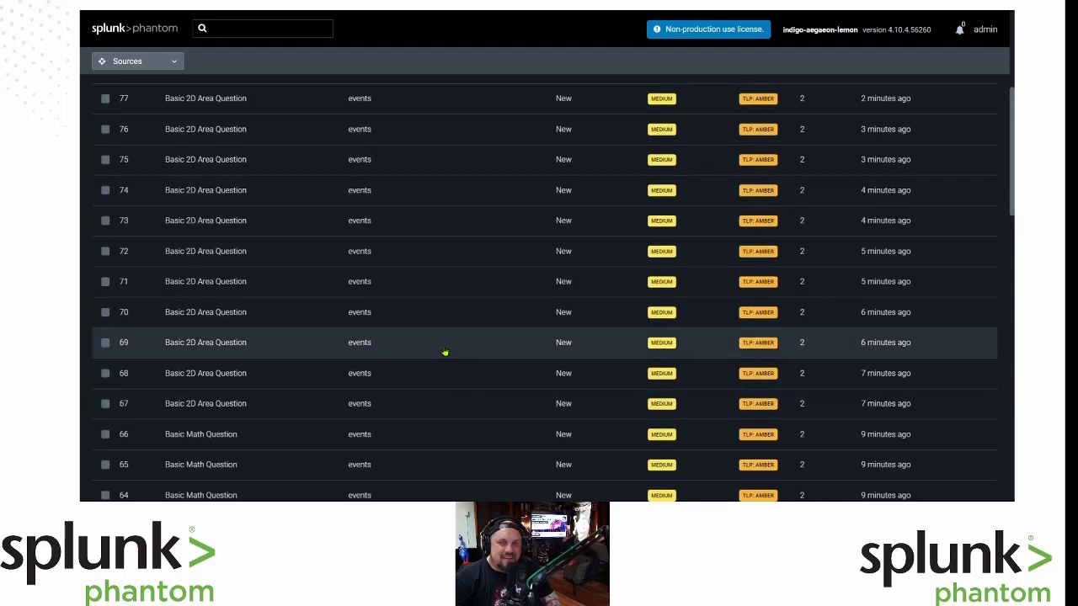
scroll(444, 353, up, 3)
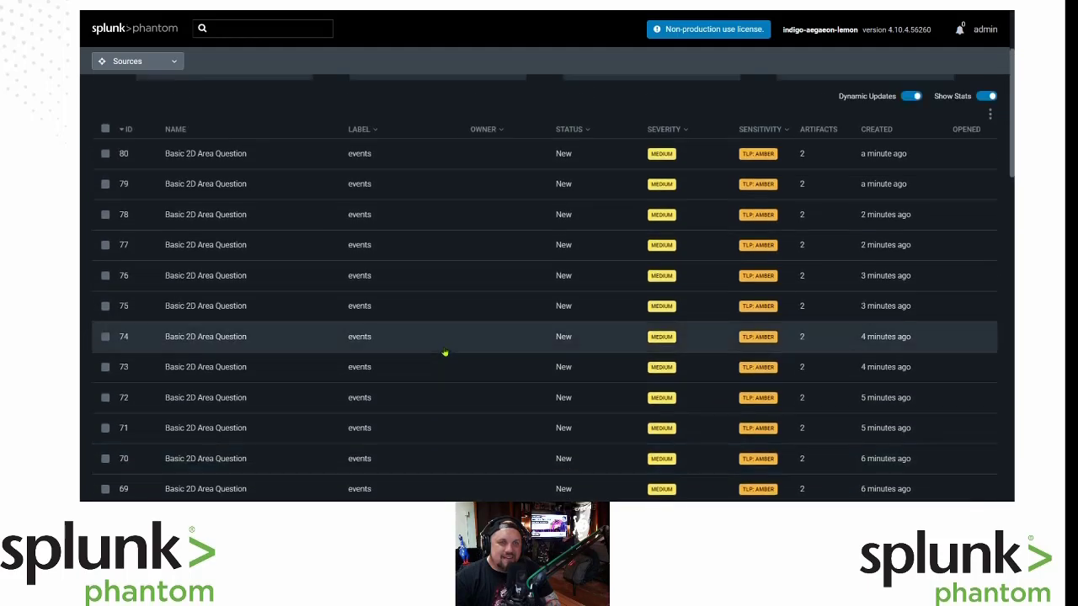
scroll(445, 353, down, 4)
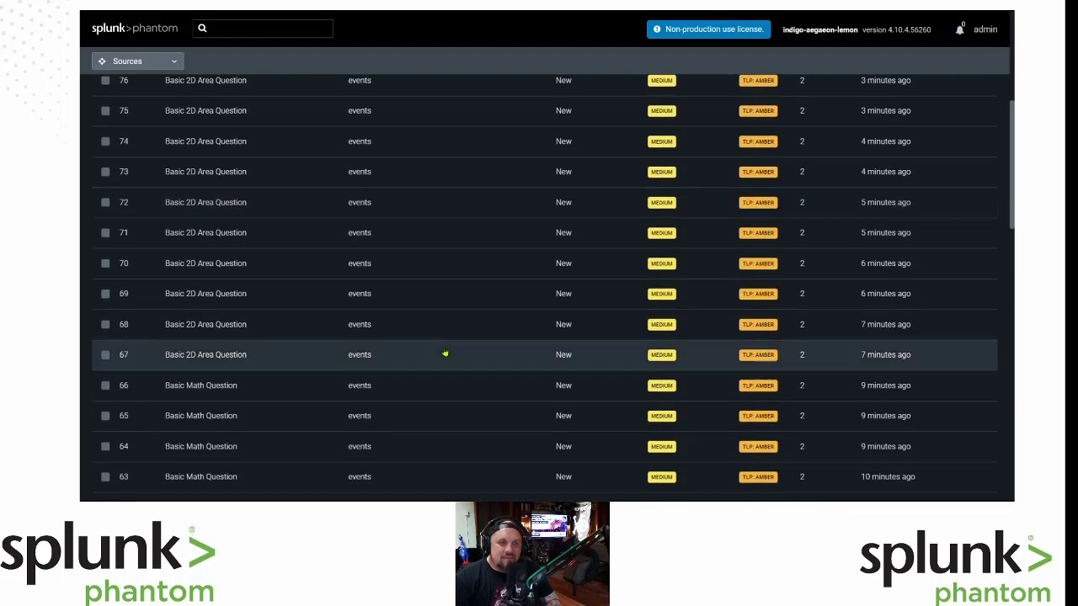
scroll(444, 352, down, 2)
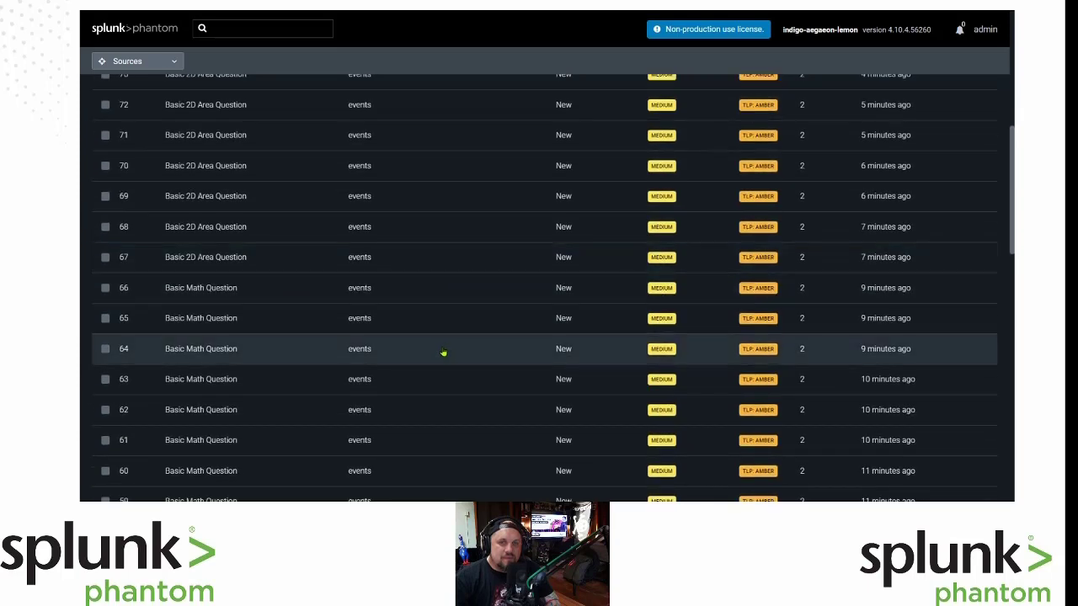
scroll(445, 352, up, 6)
scroll(443, 354, up, 3)
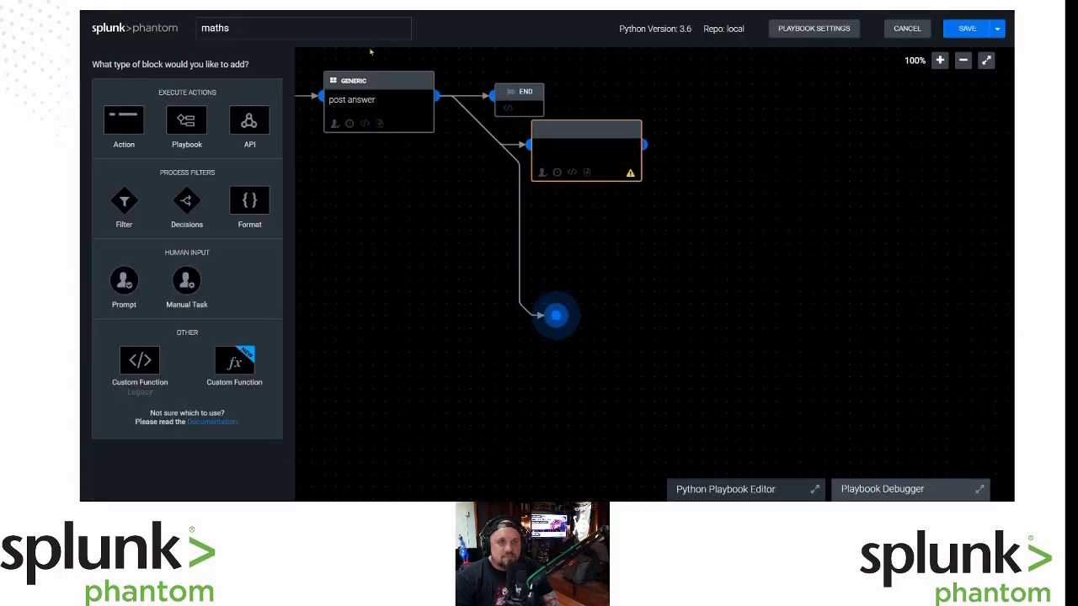
Delete the empty action block branching off post answer, confirming the deletion.
mouse_move(564, 153)
click(642, 119)
click(649, 155)
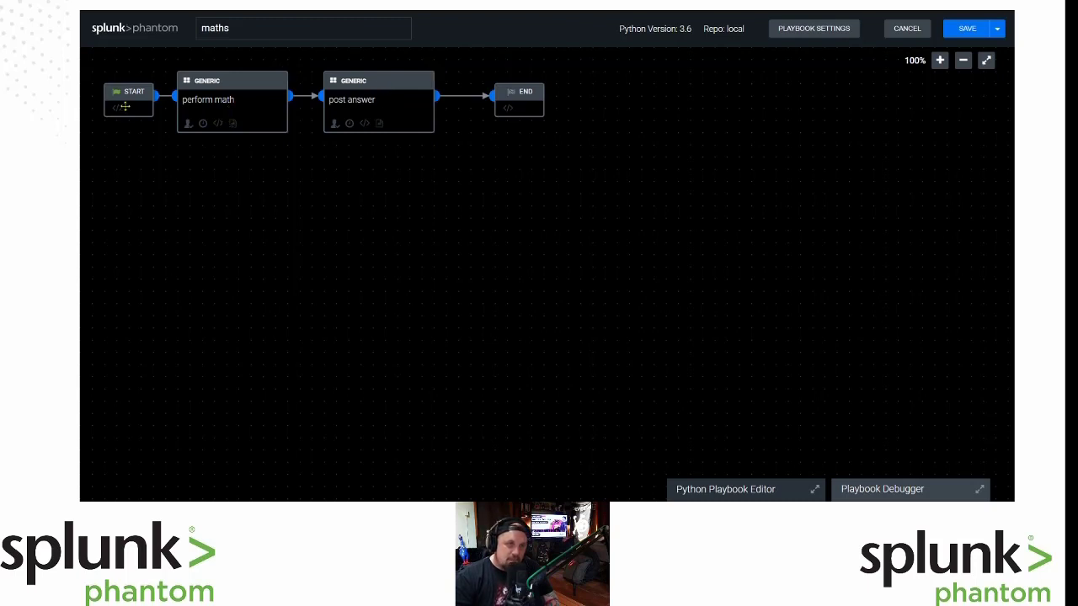
Nudge START up-left and drag a new link from its output onto empty canvas.
drag(127, 103, 102, 91)
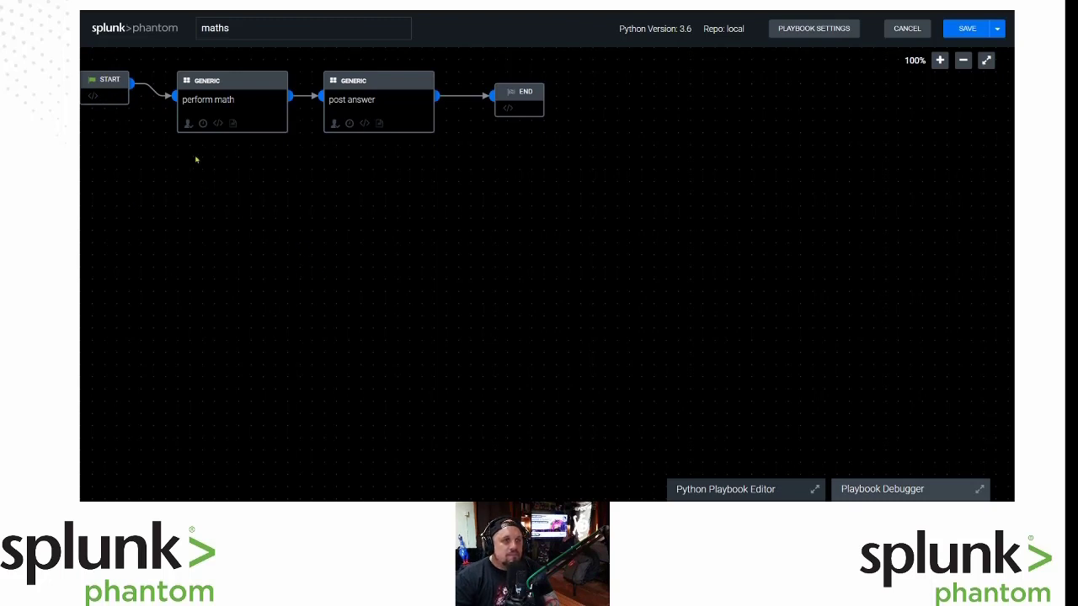
mouse_move(133, 87)
mouse_down()
mouse_move(154, 216)
mouse_move(197, 205)
mouse_move(132, 87)
mouse_up()
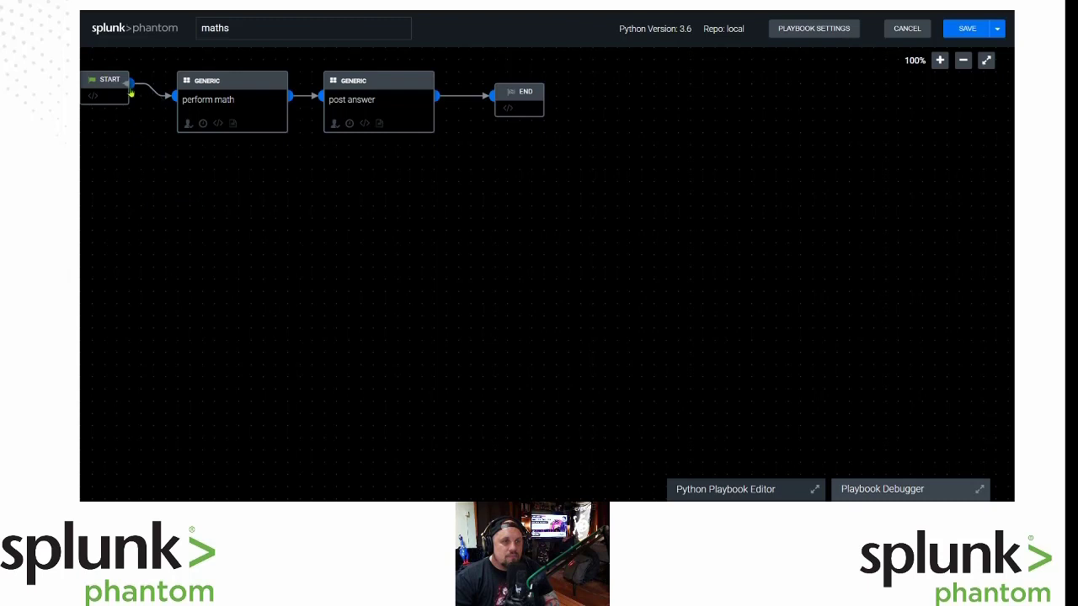
click(132, 83)
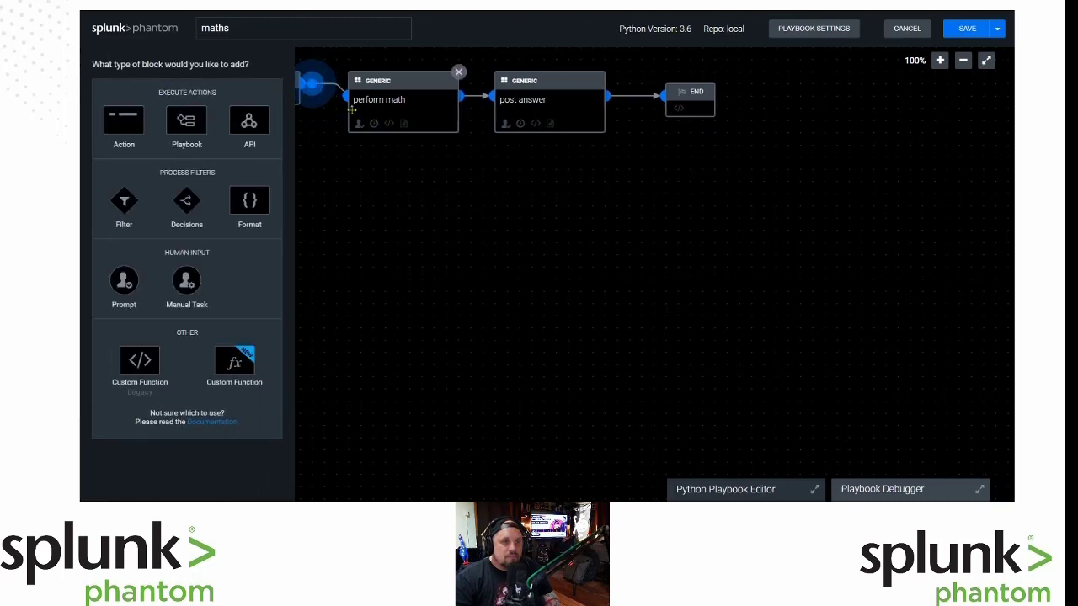
click(655, 240)
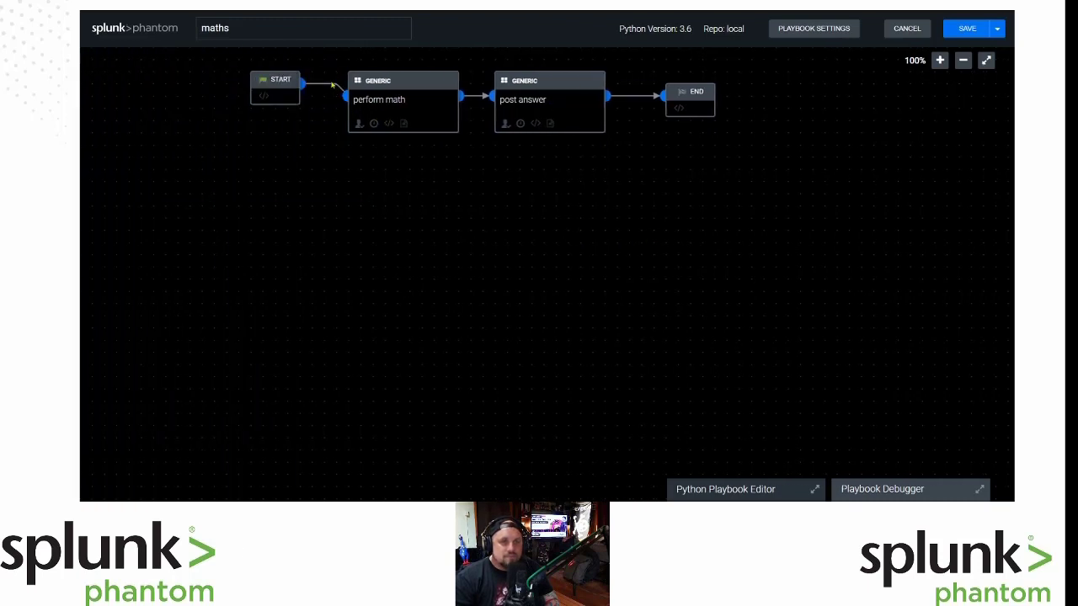
drag(332, 85, 320, 100)
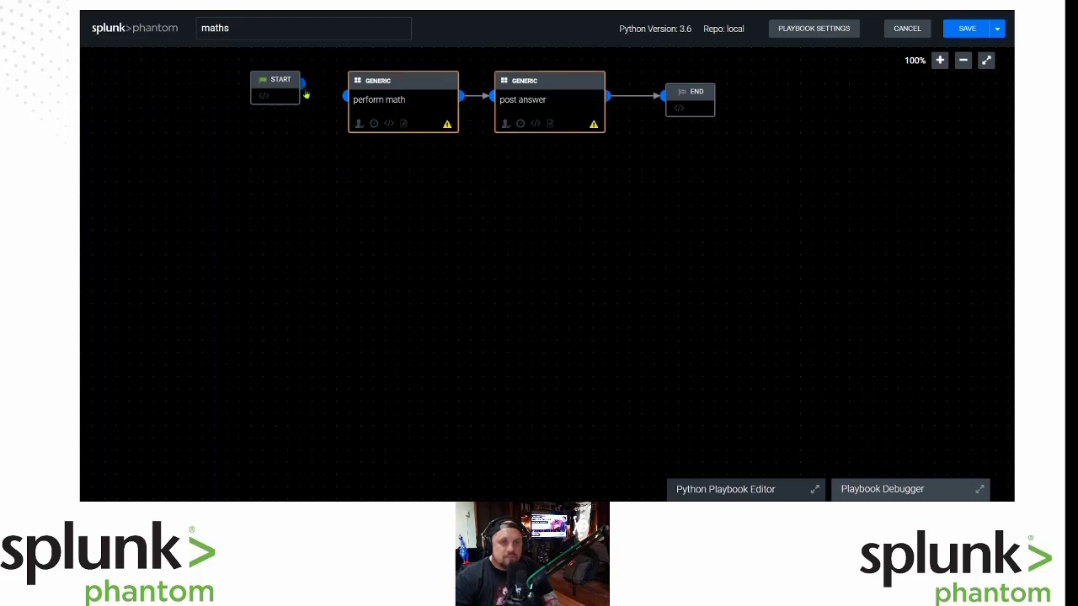
drag(302, 84, 325, 219)
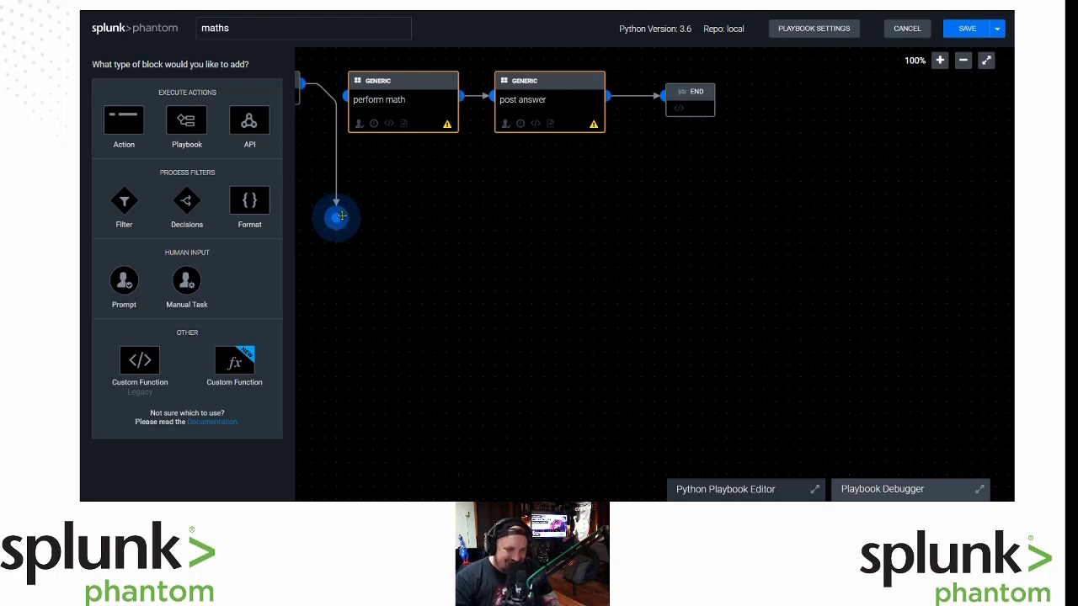
Add a Decisions block, decision 1, at the end of START's link and pan to show START.
click(190, 205)
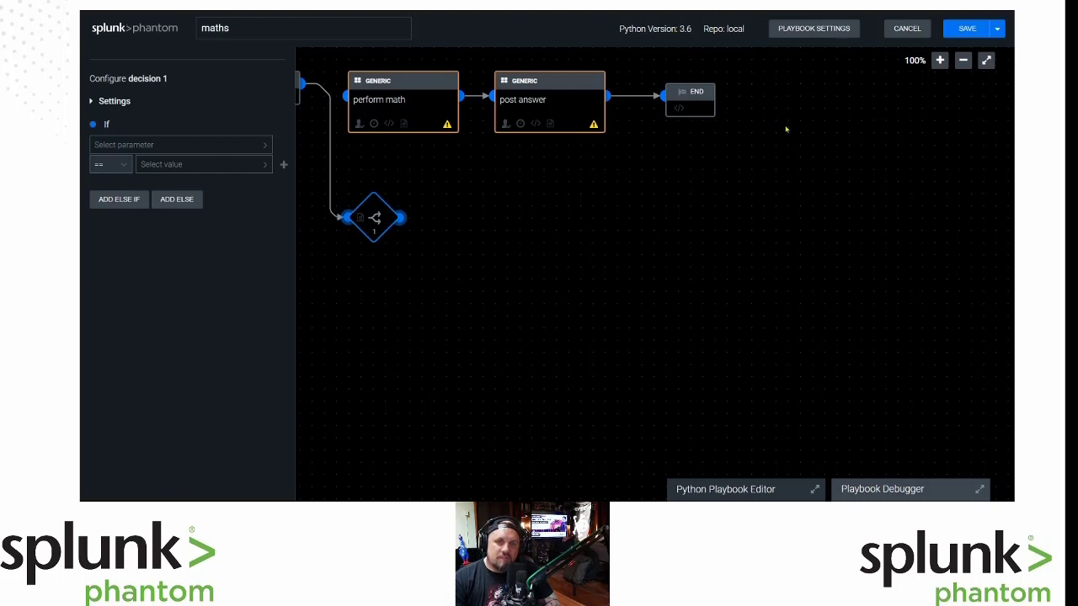
drag(767, 130, 801, 176)
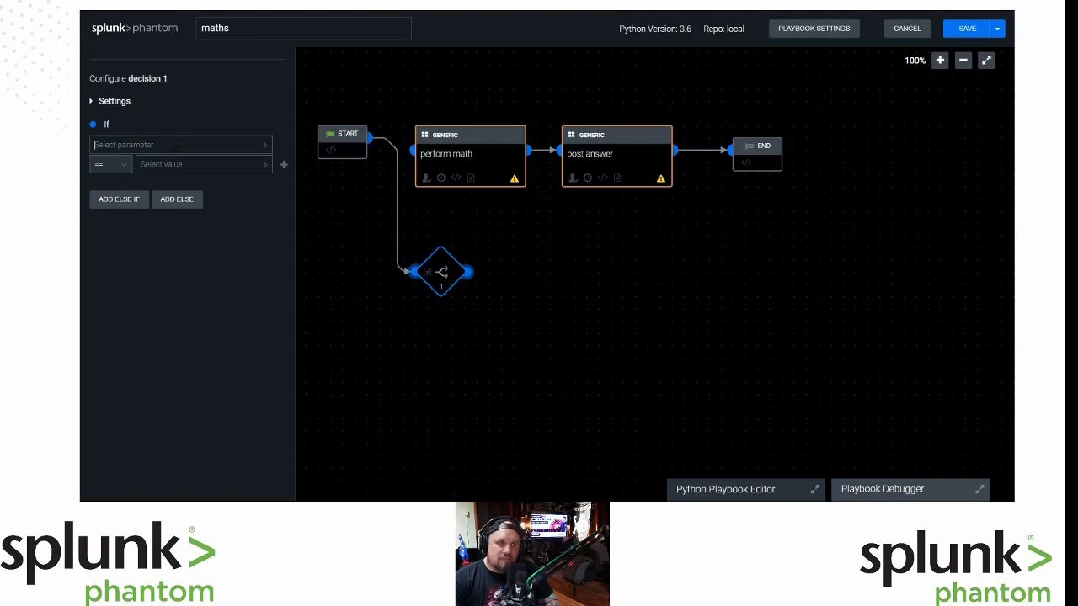
Enter 'Basic Math' as the first operand of decision 1's If condition.
click(177, 145)
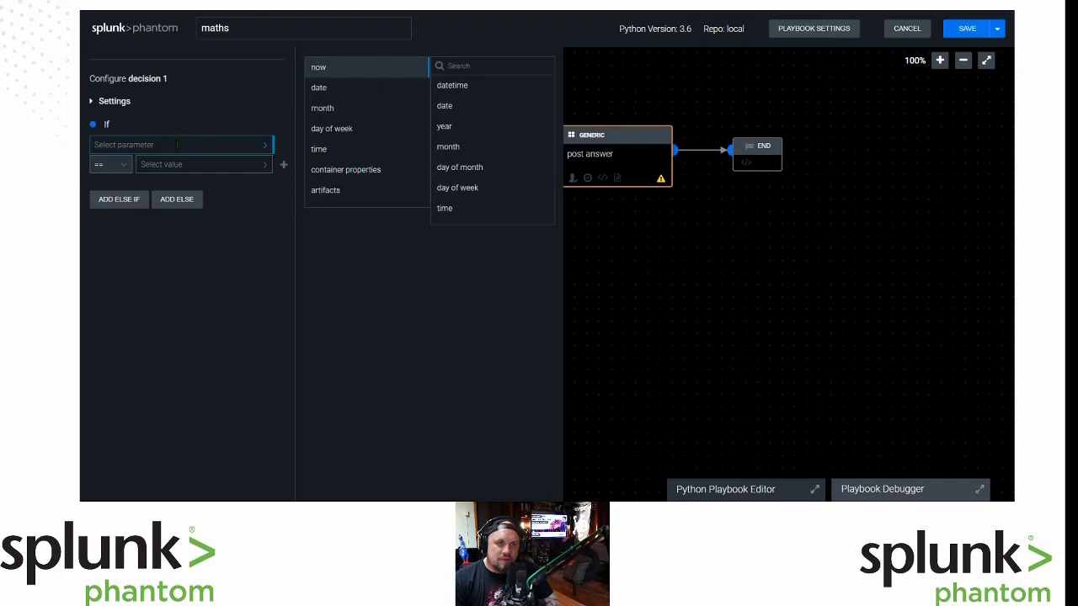
click(506, 64)
text(re)
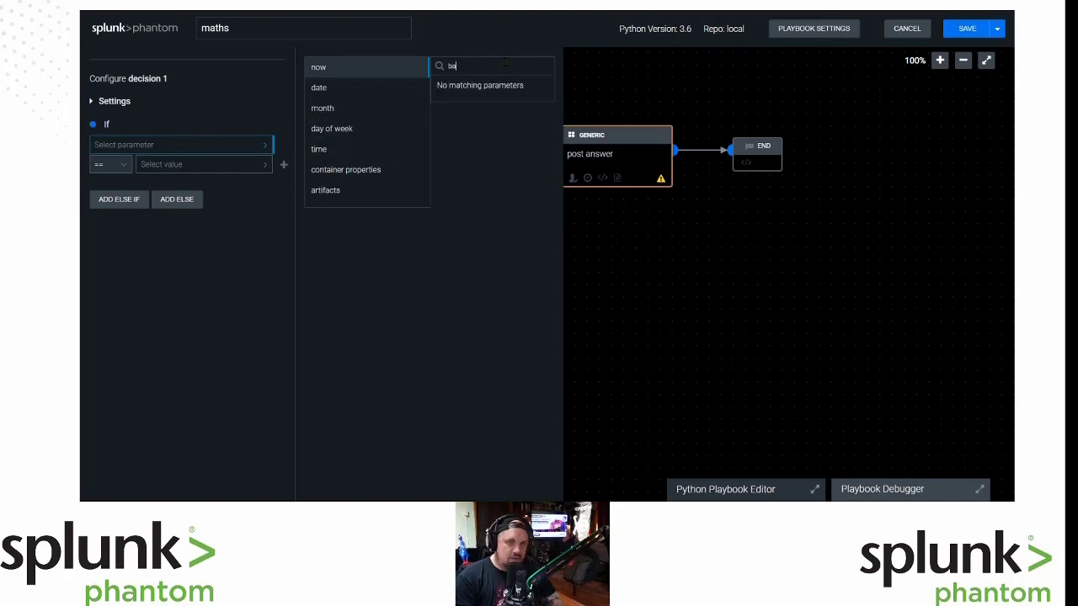
key(BackSpace)
key(BackSpace)
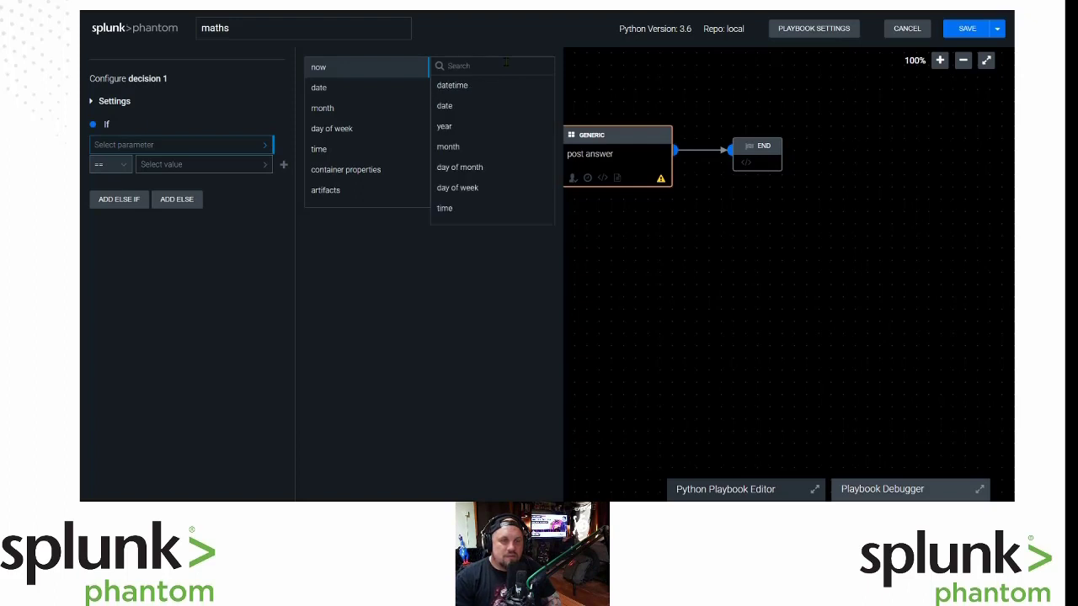
text(s)
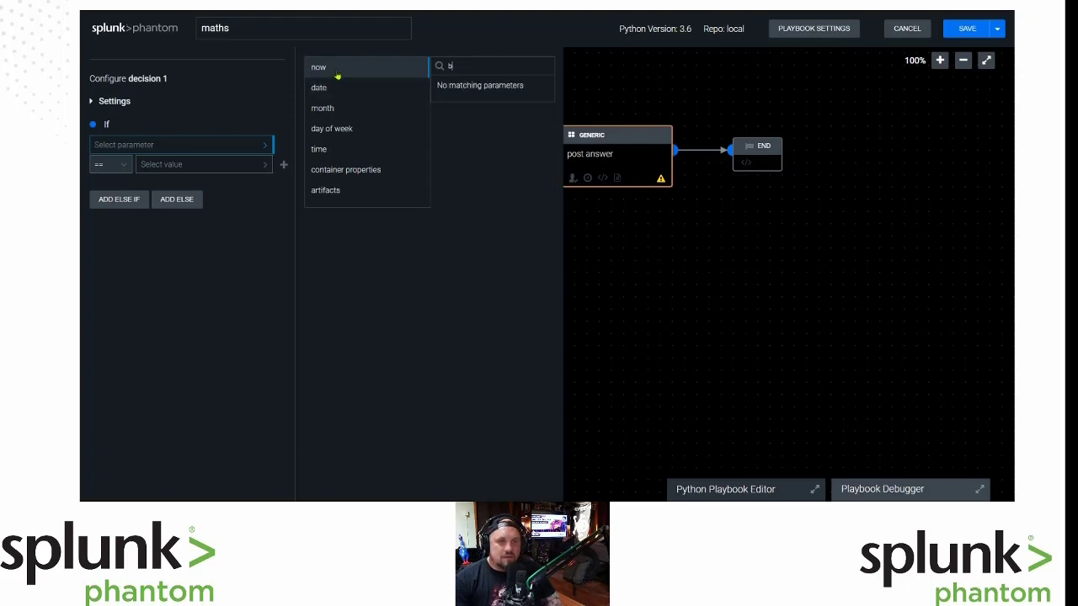
click(241, 48)
click(173, 145)
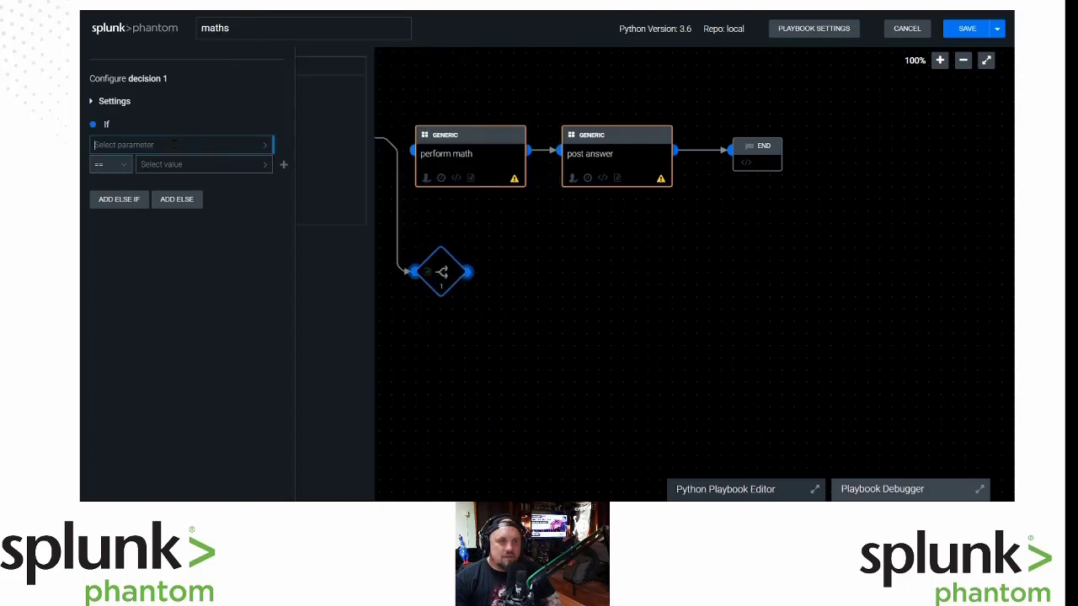
text(basic math)
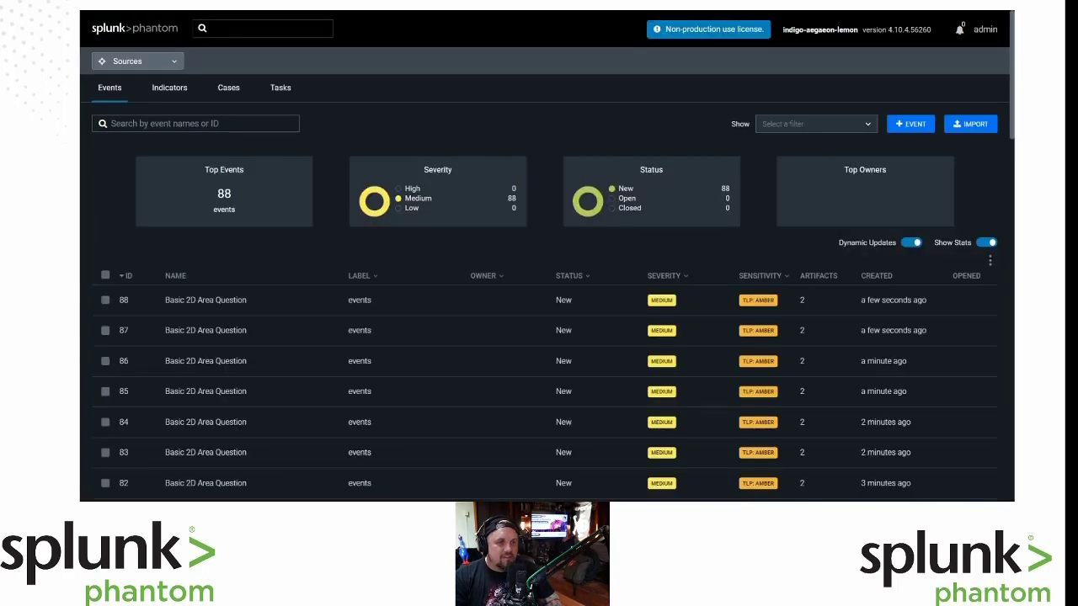
scroll(305, 332, down, 10)
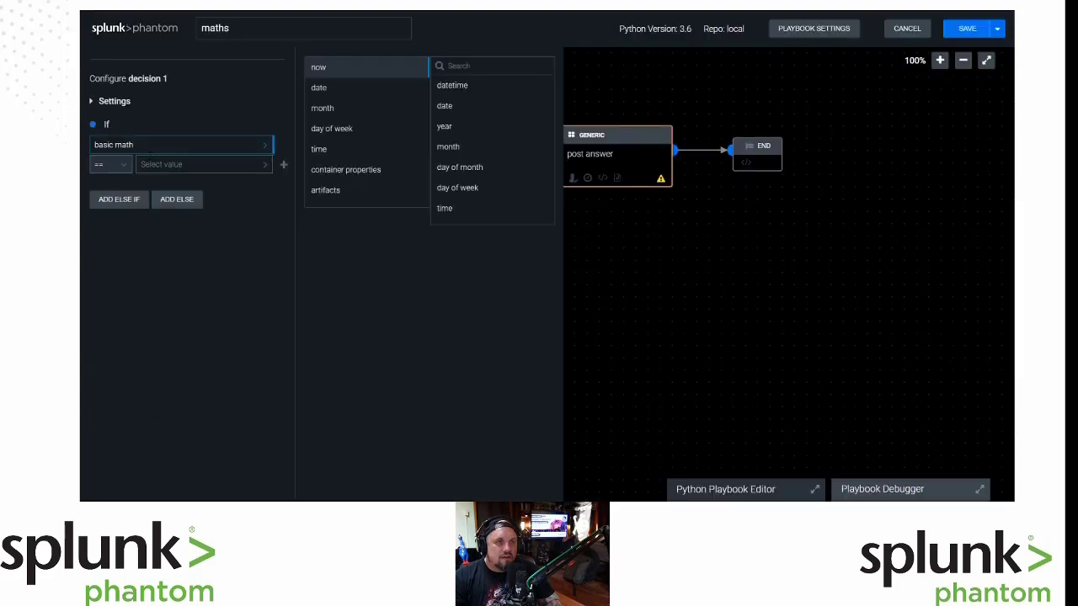
key(ctrl+a)
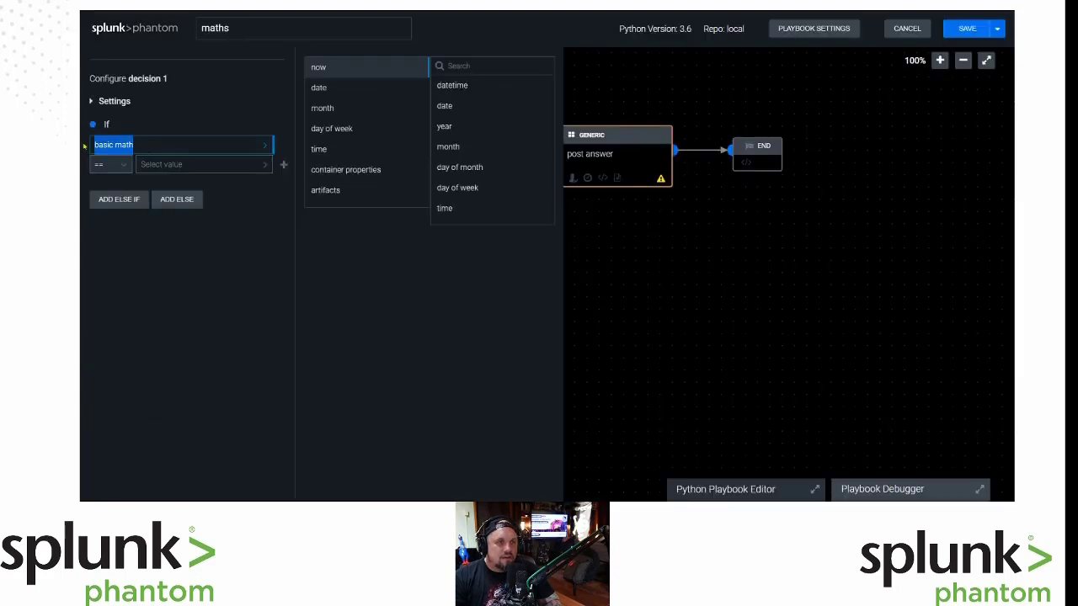
text(Basic Math)
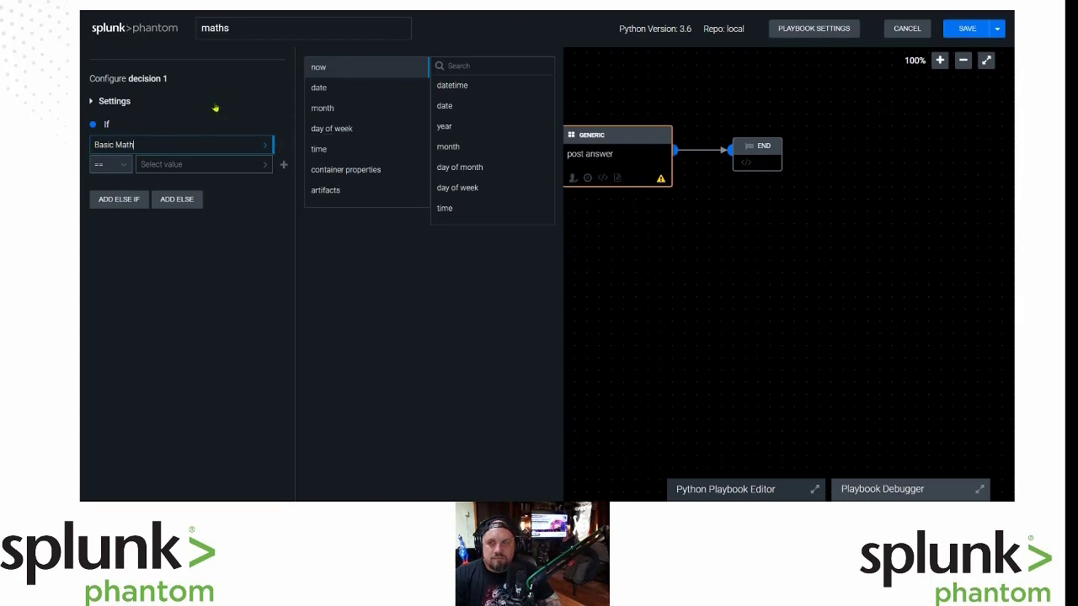
Set decision 1's condition to 'Basic Math' in container:name and connect its output to perform math.
click(124, 165)
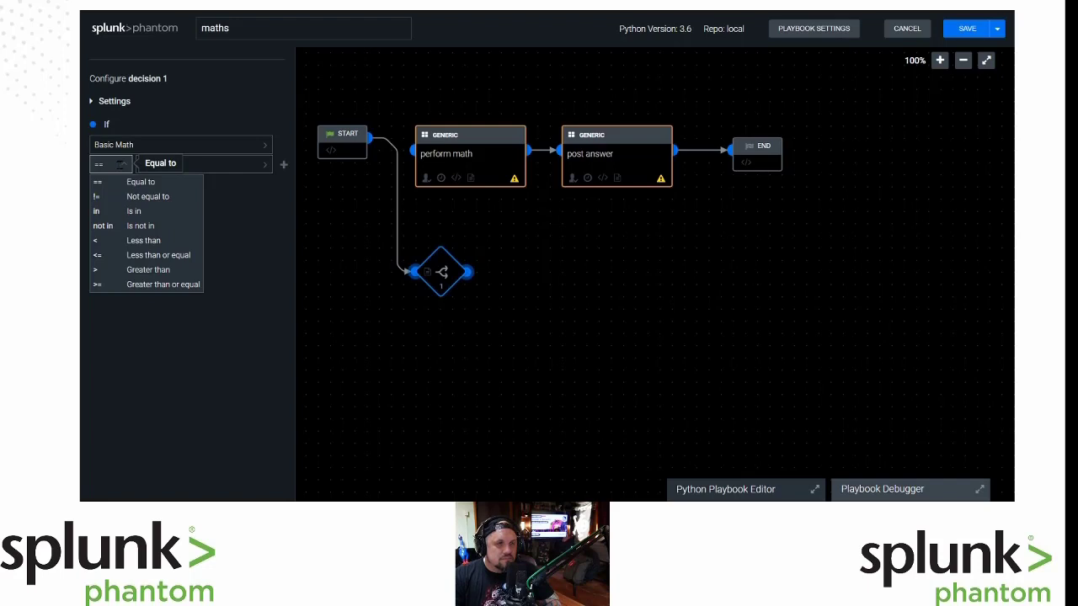
click(137, 212)
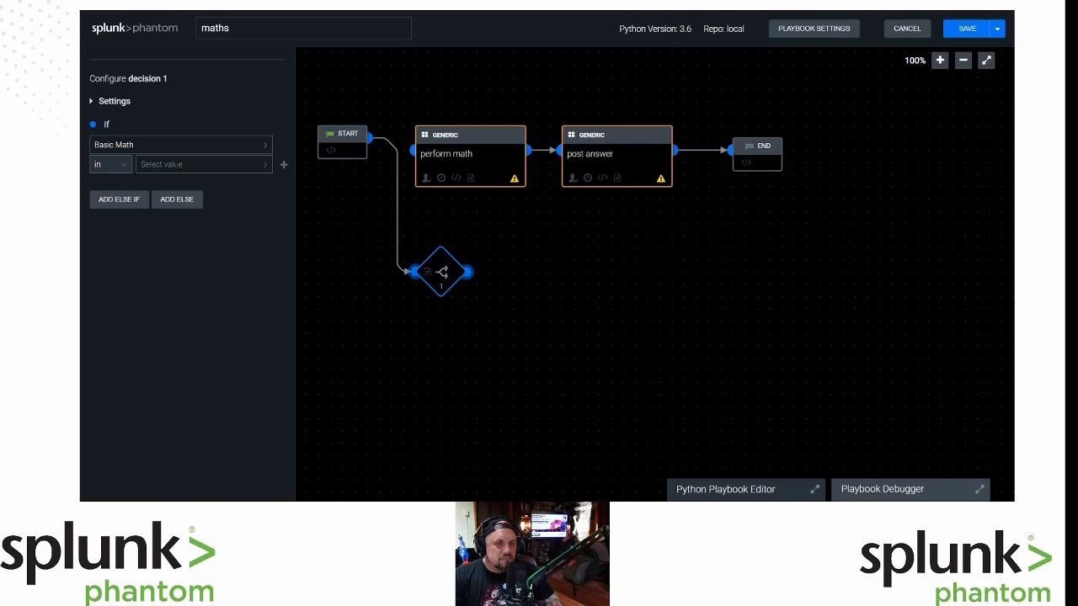
click(177, 165)
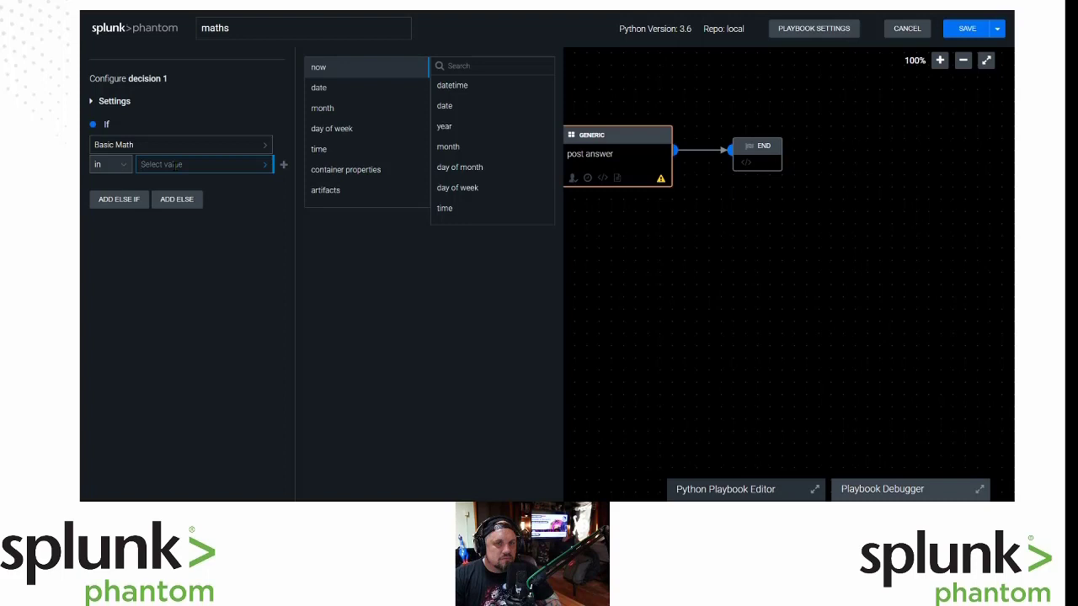
click(375, 181)
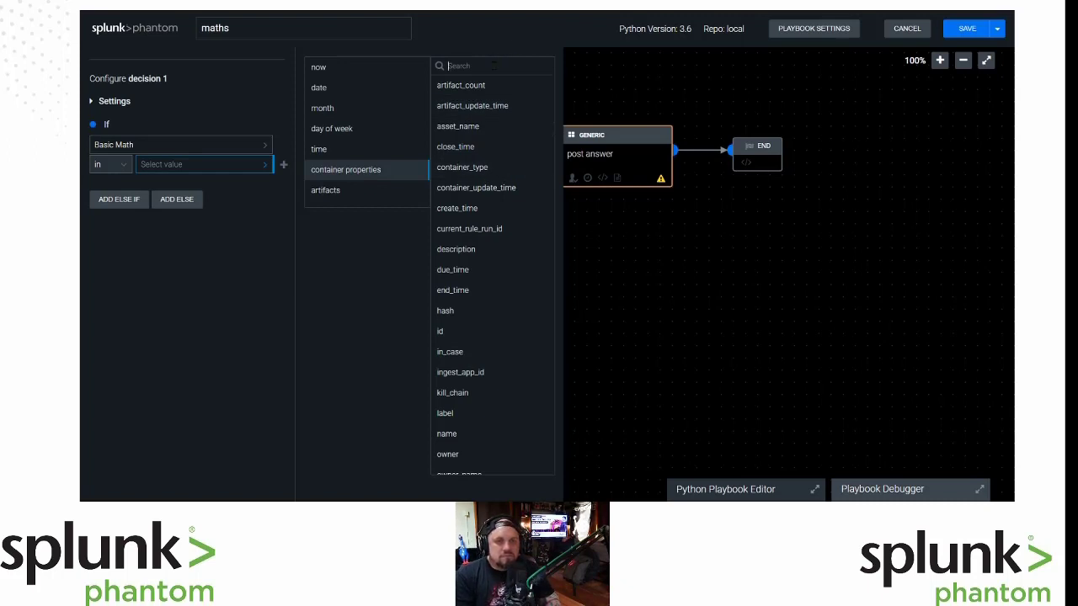
click(455, 433)
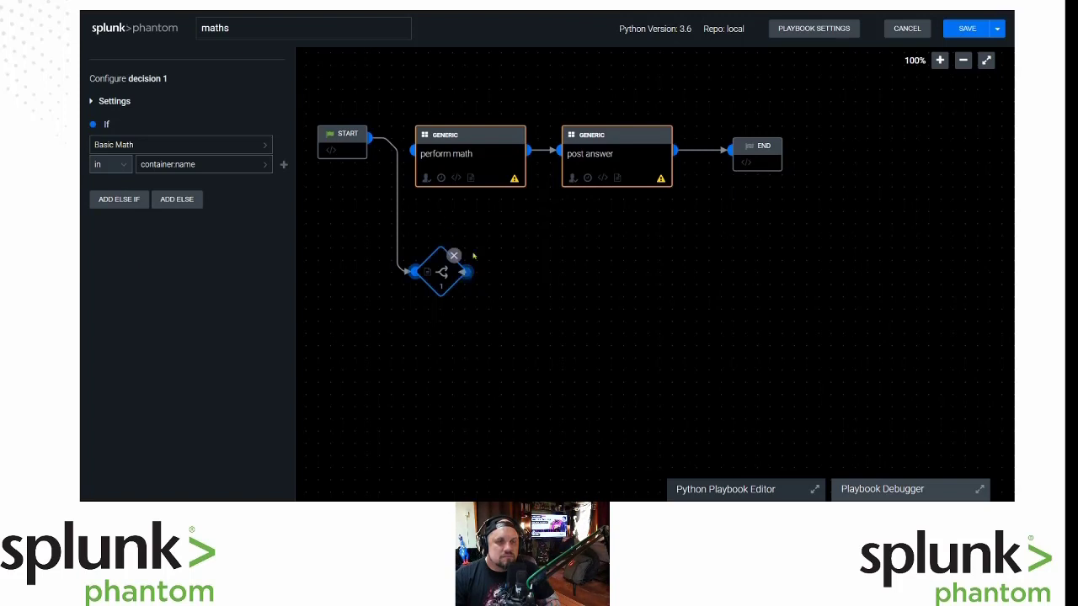
drag(468, 271, 415, 153)
Close the decision 1 settings and move the perform math block to the canvas's lower left.
click(539, 328)
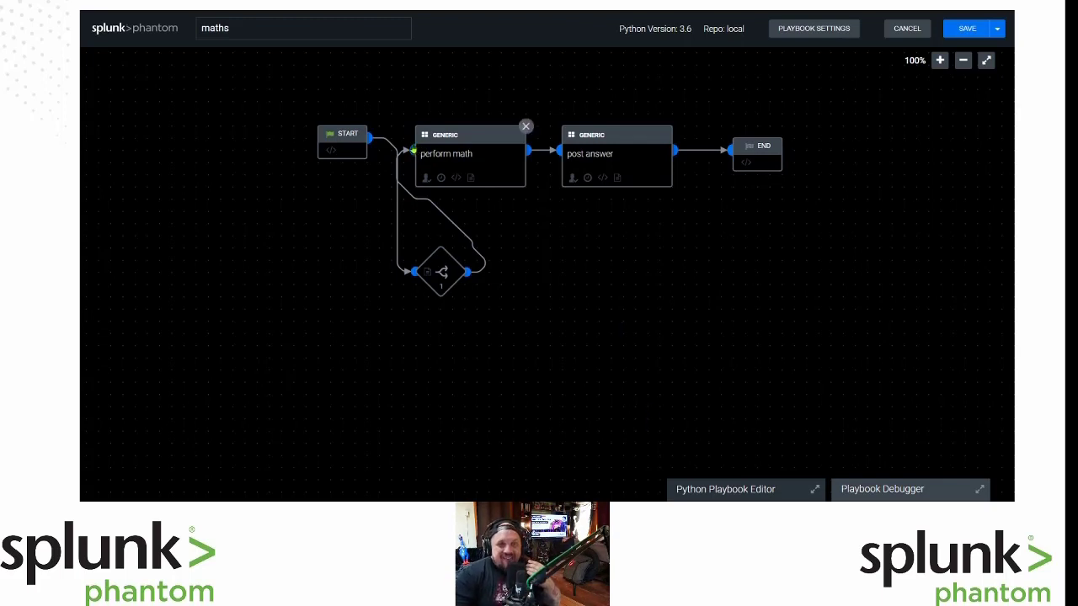
drag(416, 153, 247, 210)
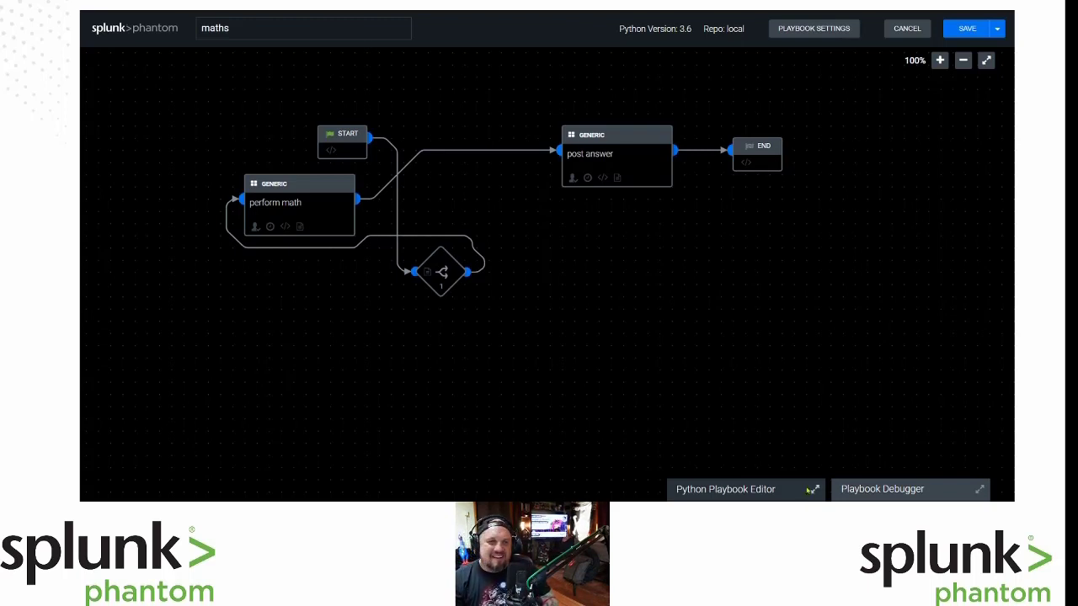
drag(310, 208, 232, 455)
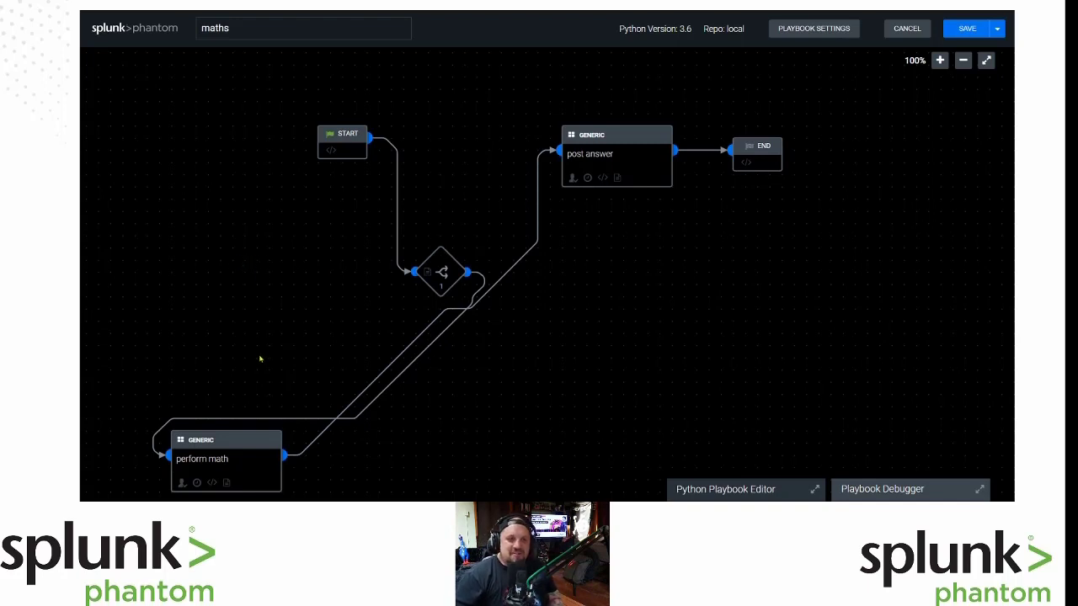
Place perform math beside post answer, shift START left, and put decision 1 between them.
drag(224, 459, 497, 114)
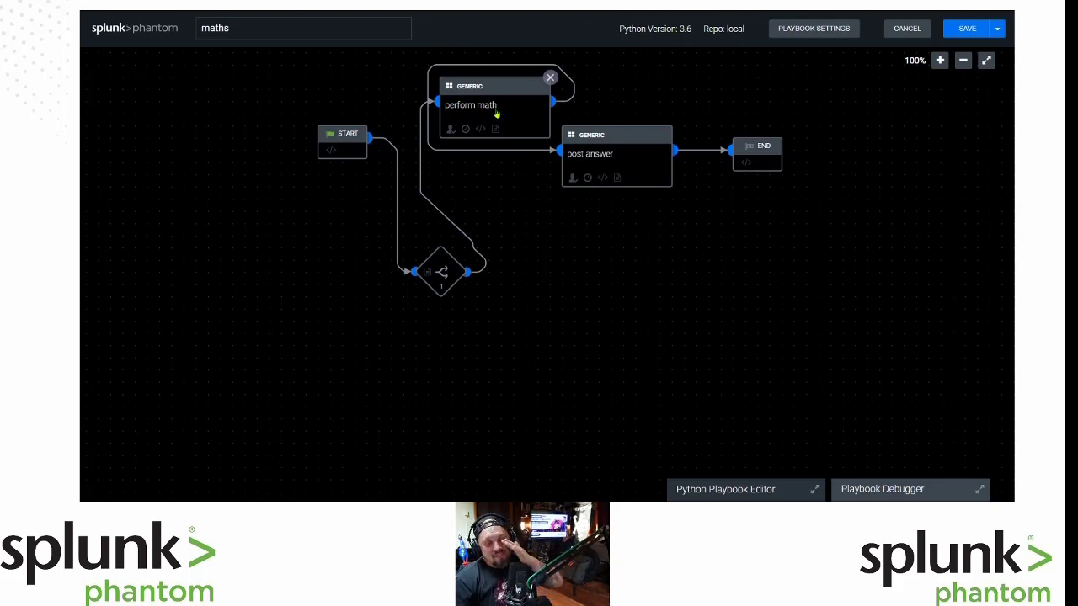
drag(497, 114, 485, 163)
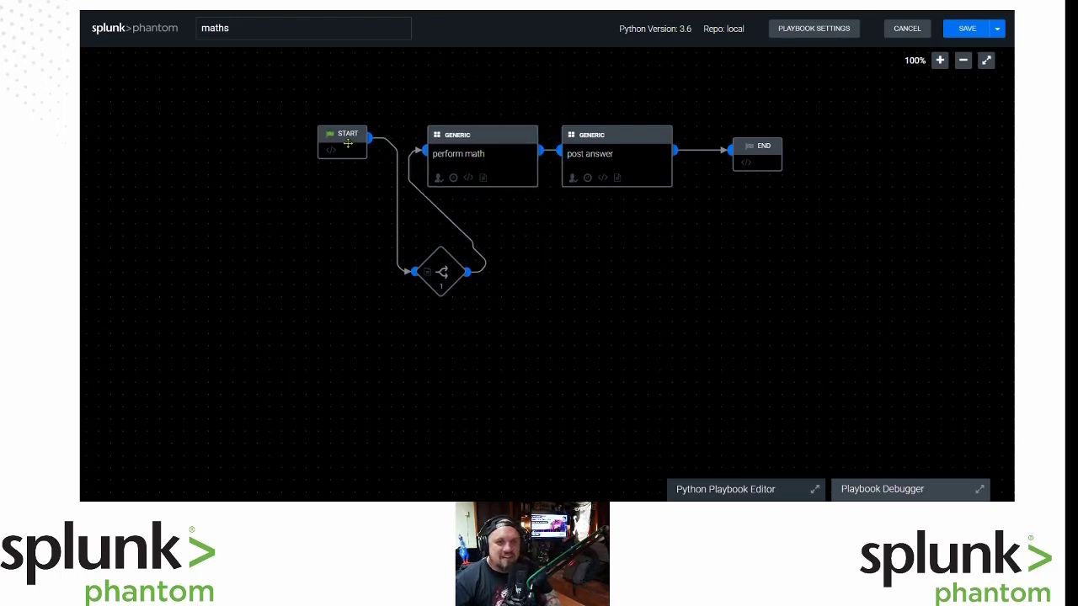
drag(340, 142, 242, 142)
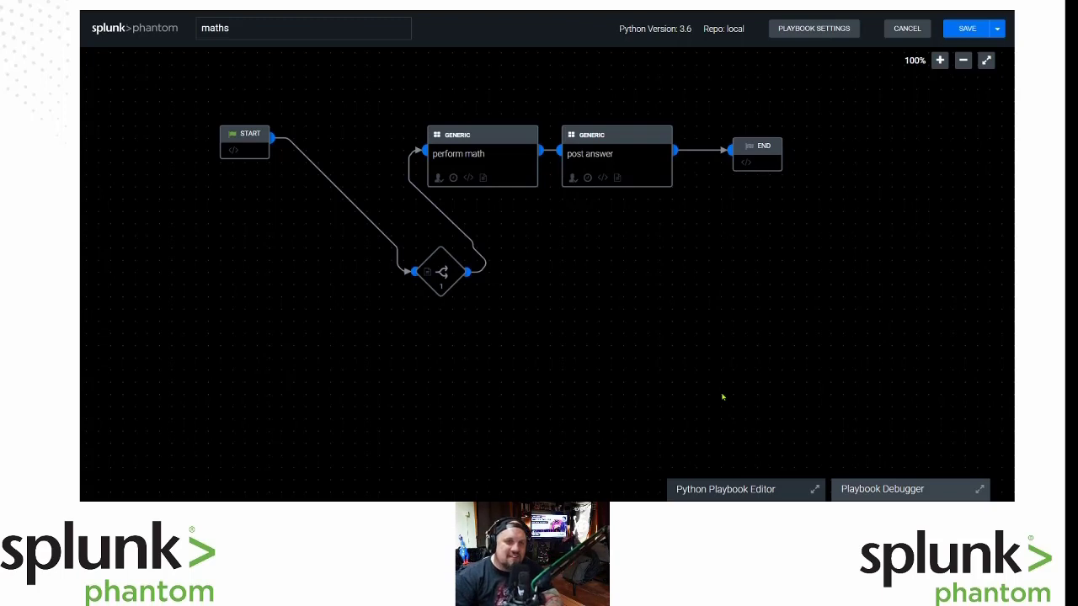
drag(442, 271, 345, 235)
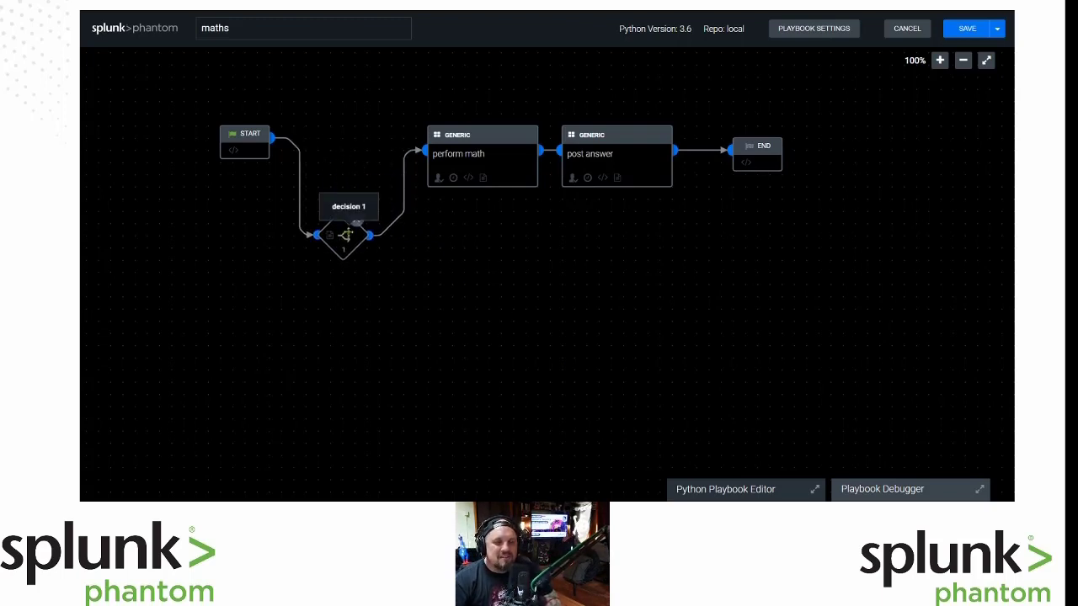
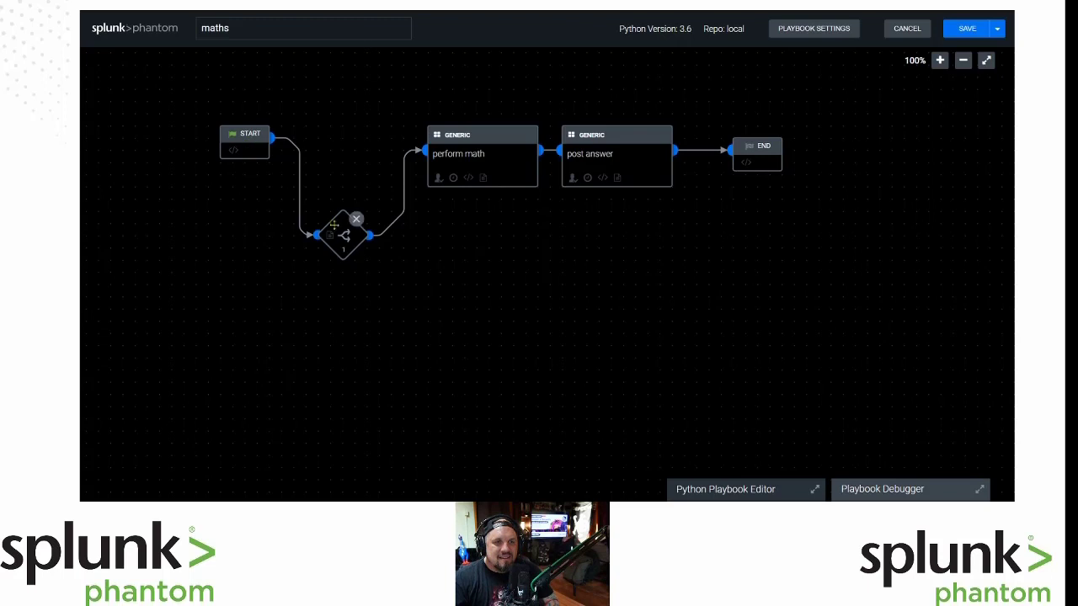
Drag the START block down and left so it lines up with decision 1.
drag(249, 141, 217, 233)
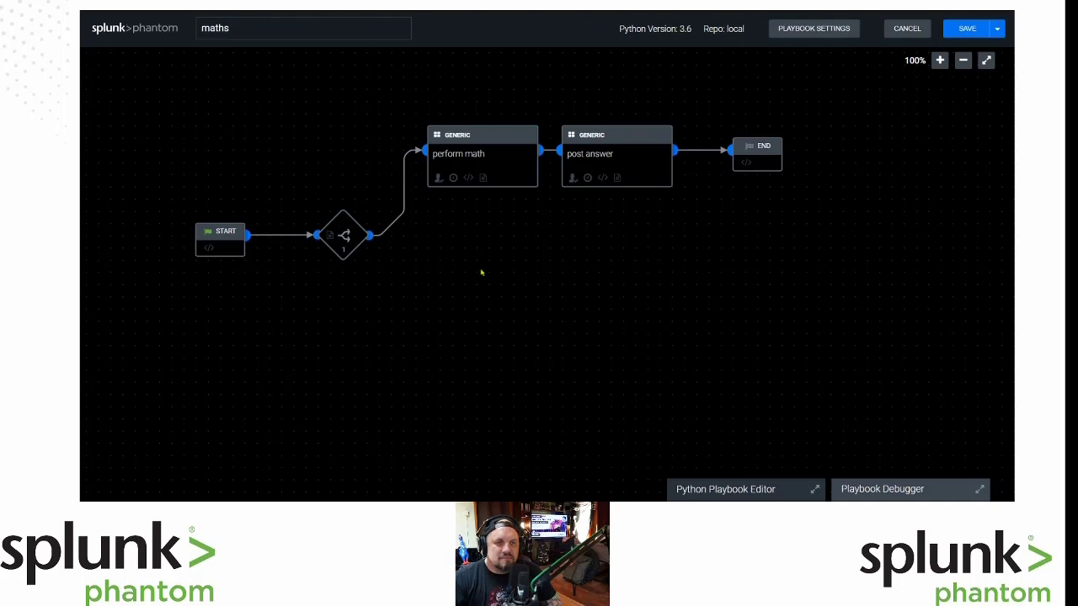
Add an Else If to decision 1 testing 'Basic 2D Area' in container:name.
click(346, 234)
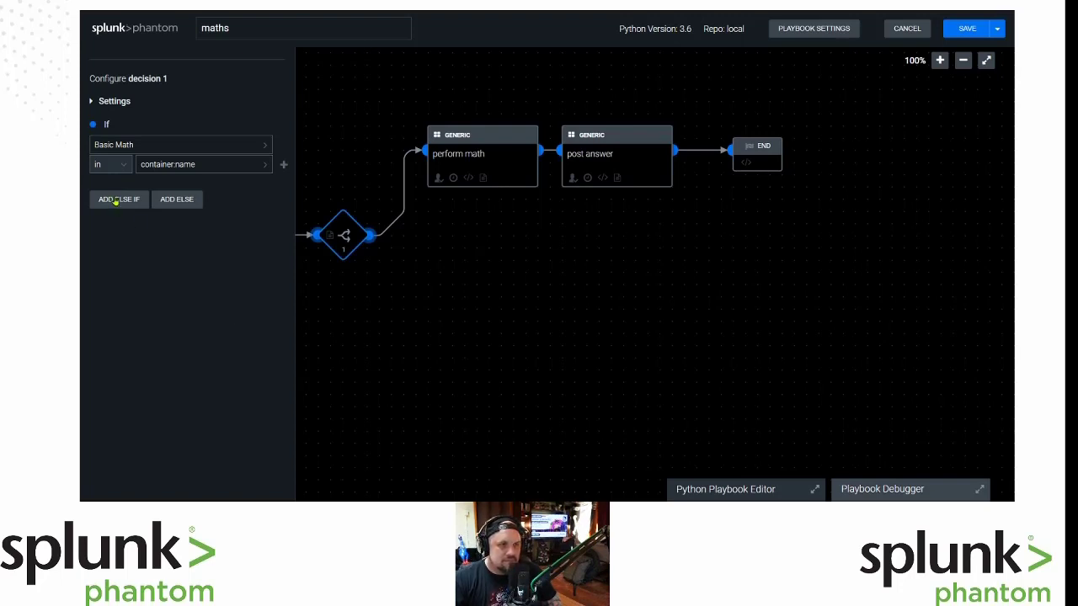
click(116, 200)
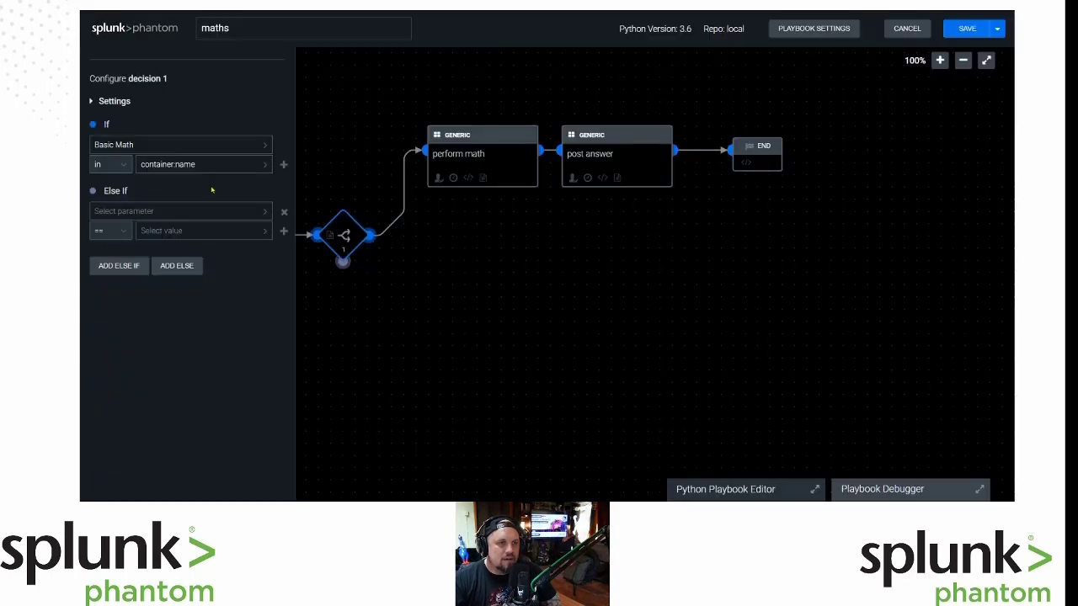
click(165, 211)
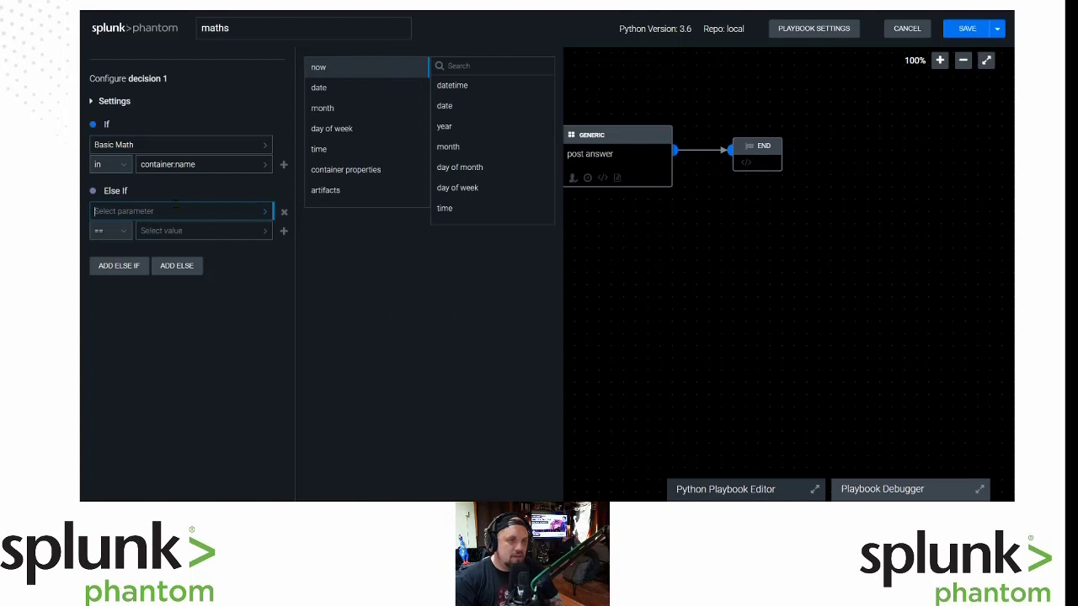
text(Basic 2)
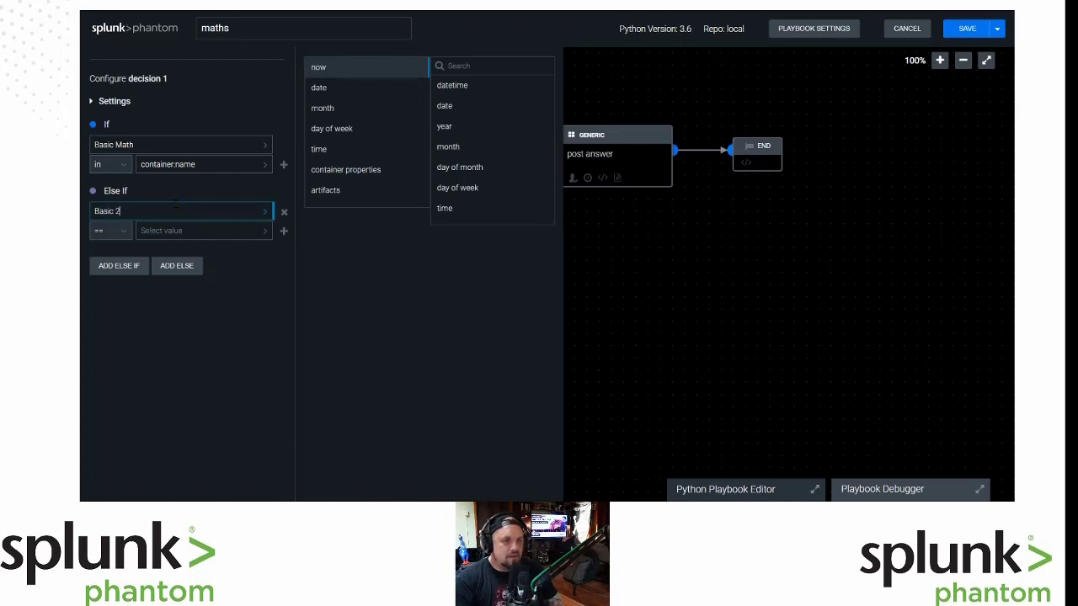
text(D Area)
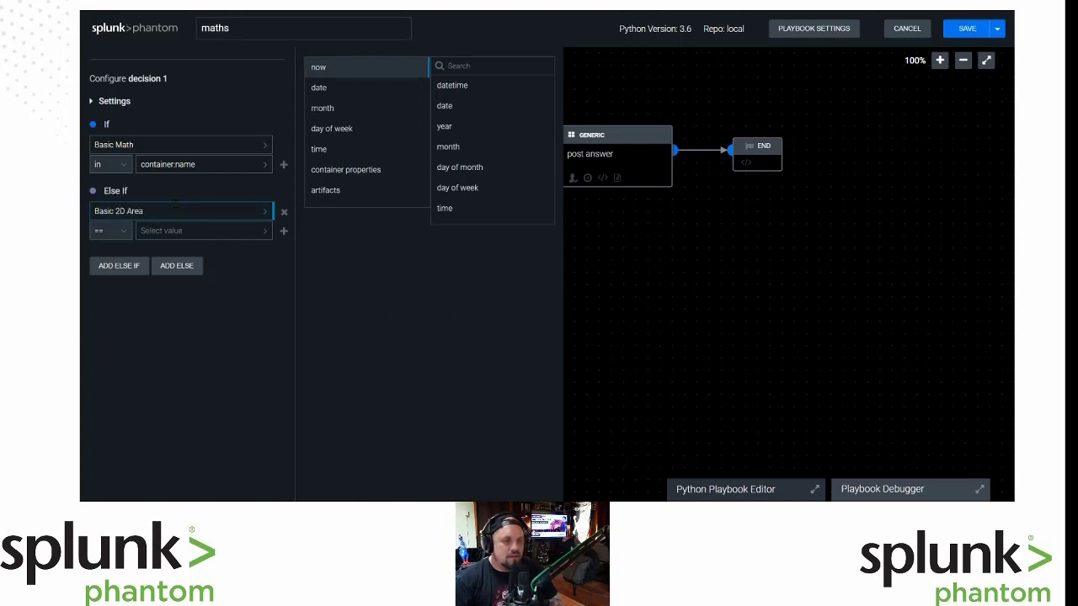
click(122, 234)
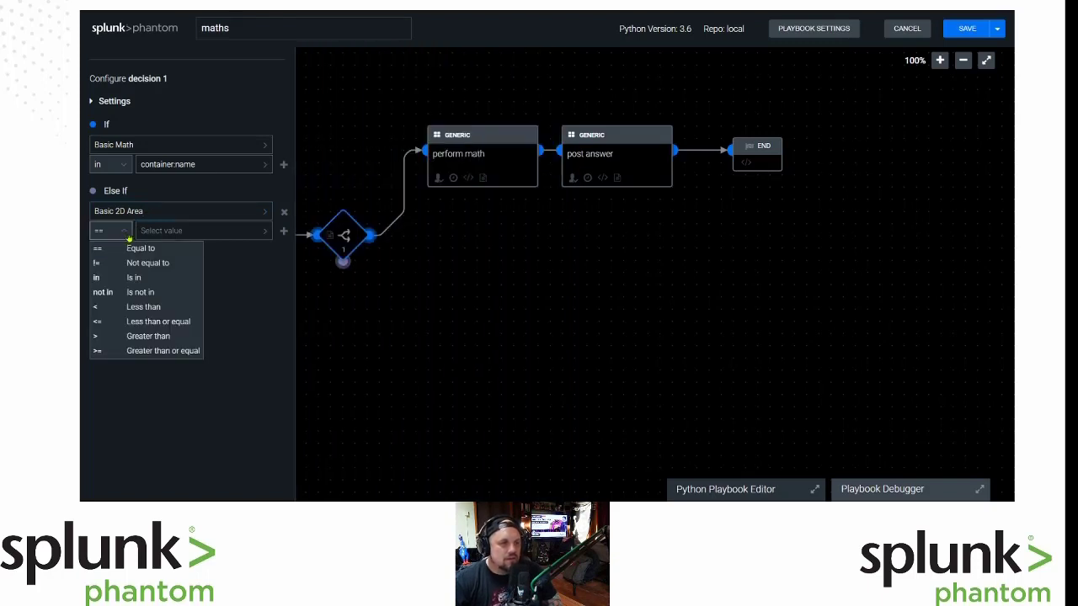
click(139, 277)
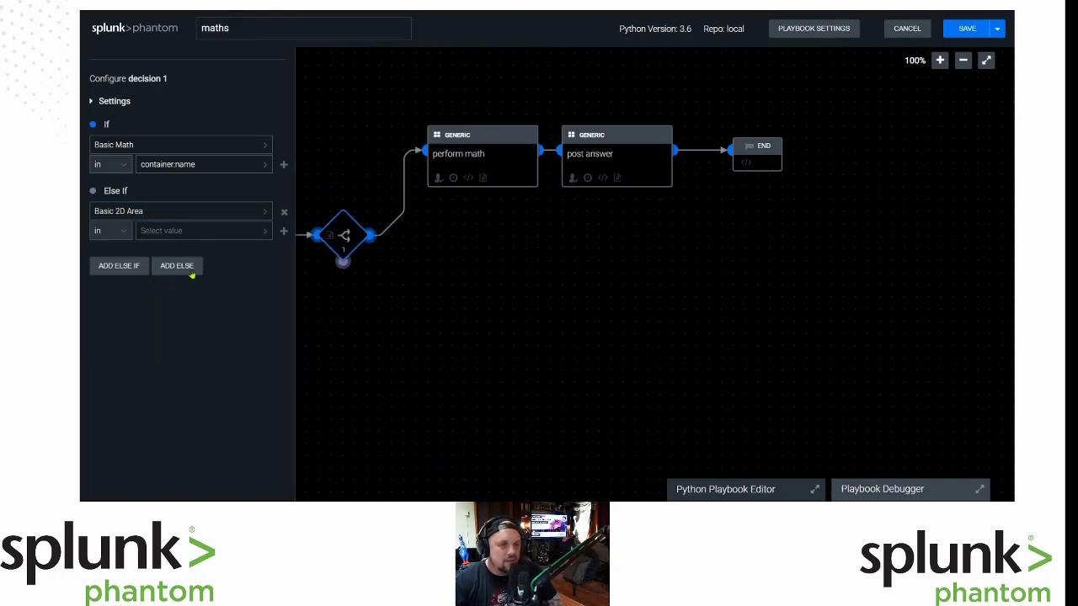
click(188, 232)
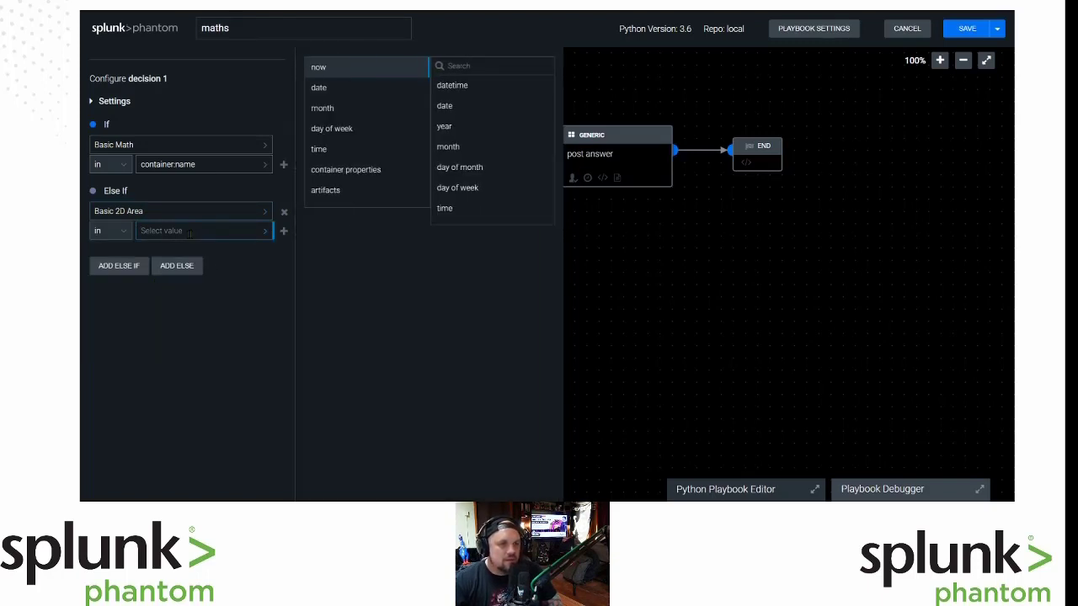
click(339, 171)
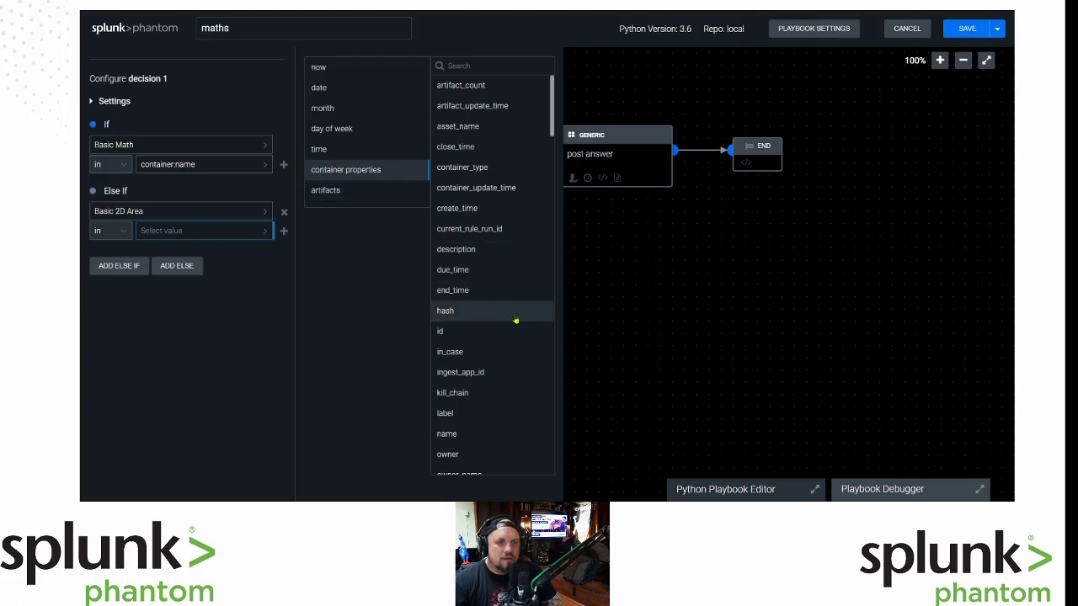
click(478, 434)
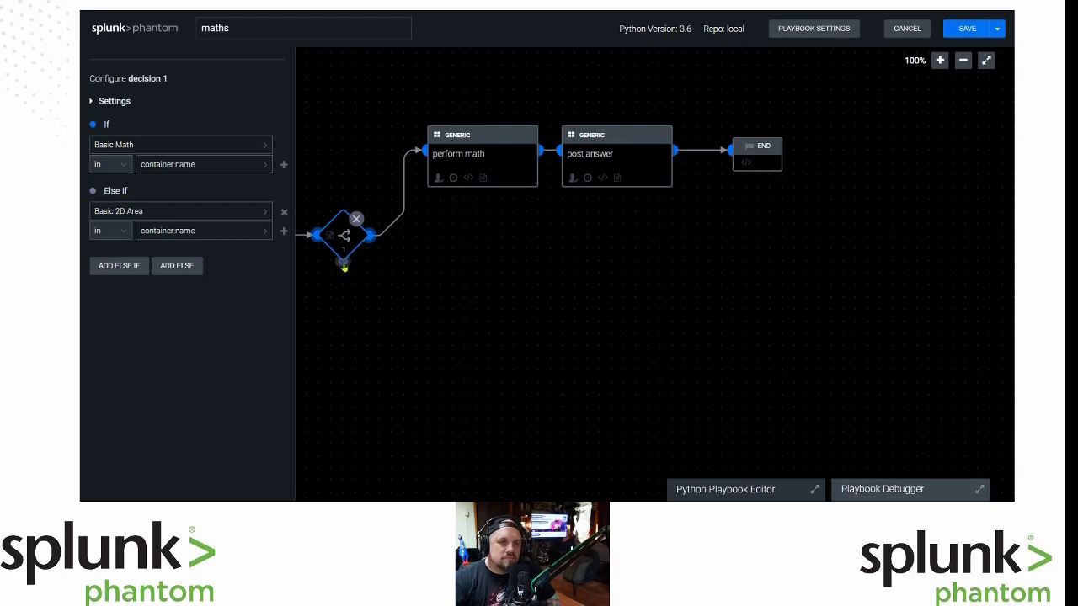
Create decision 2 from decision 1's else-if output and place it below decision 1.
drag(344, 269, 432, 282)
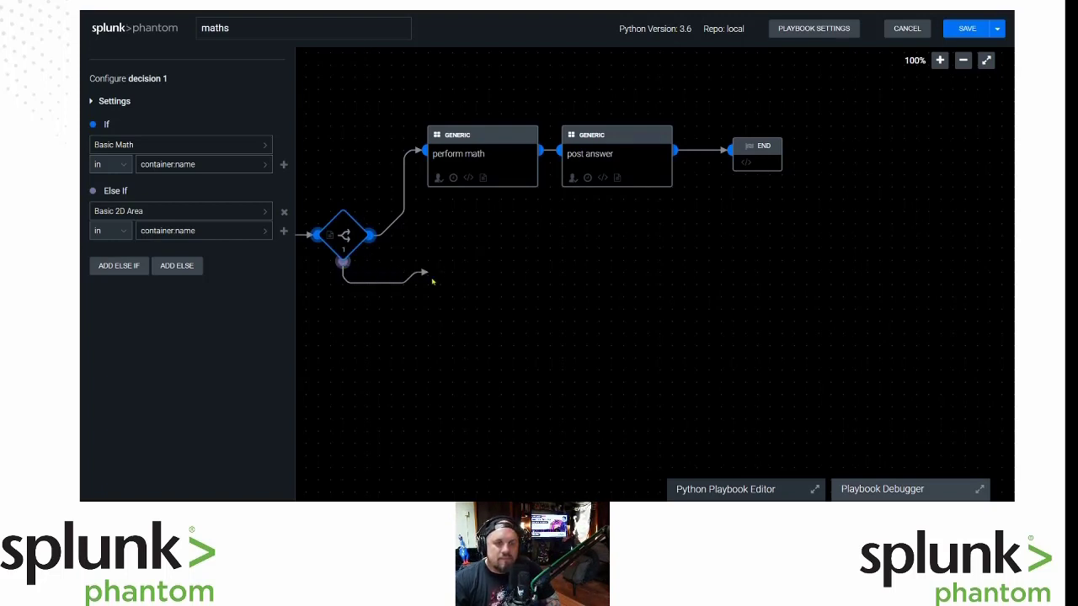
drag(432, 282, 430, 276)
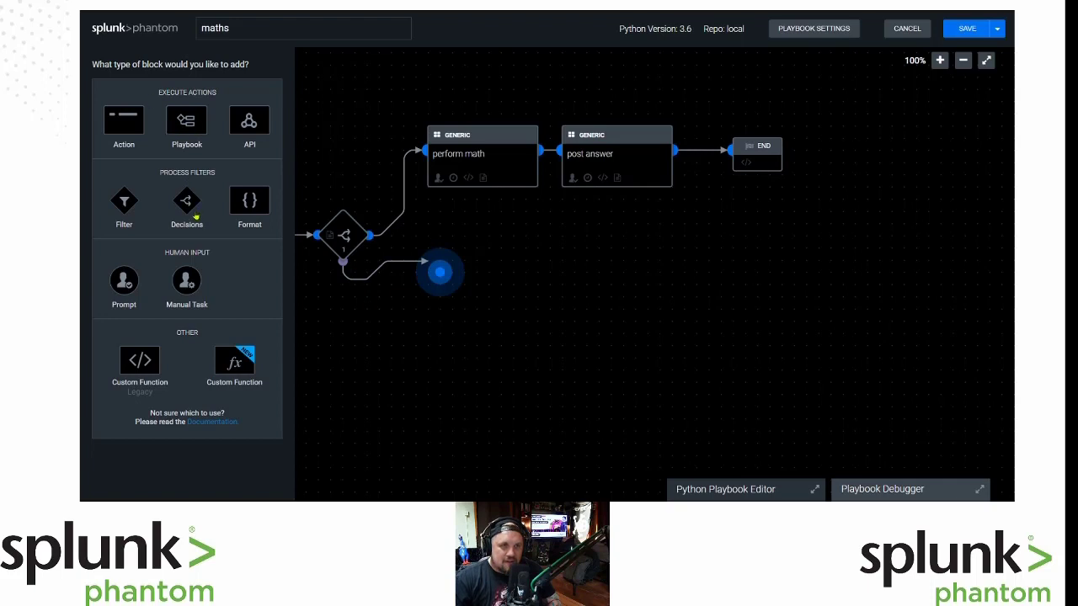
click(187, 202)
drag(478, 272, 384, 317)
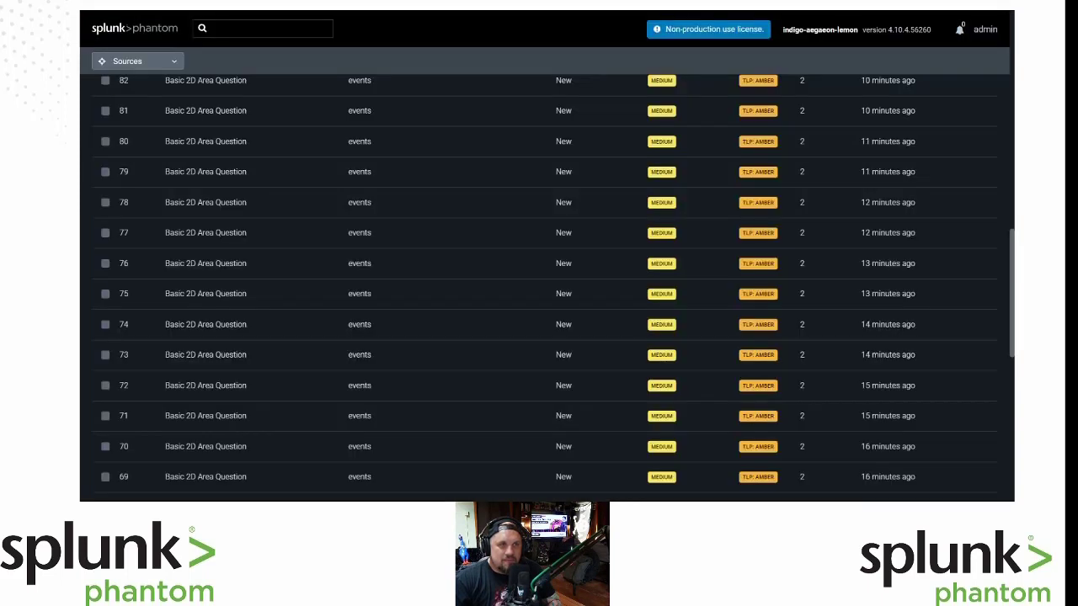
Open container 81's artifacts and expand the Question Details artifact 162.
click(189, 112)
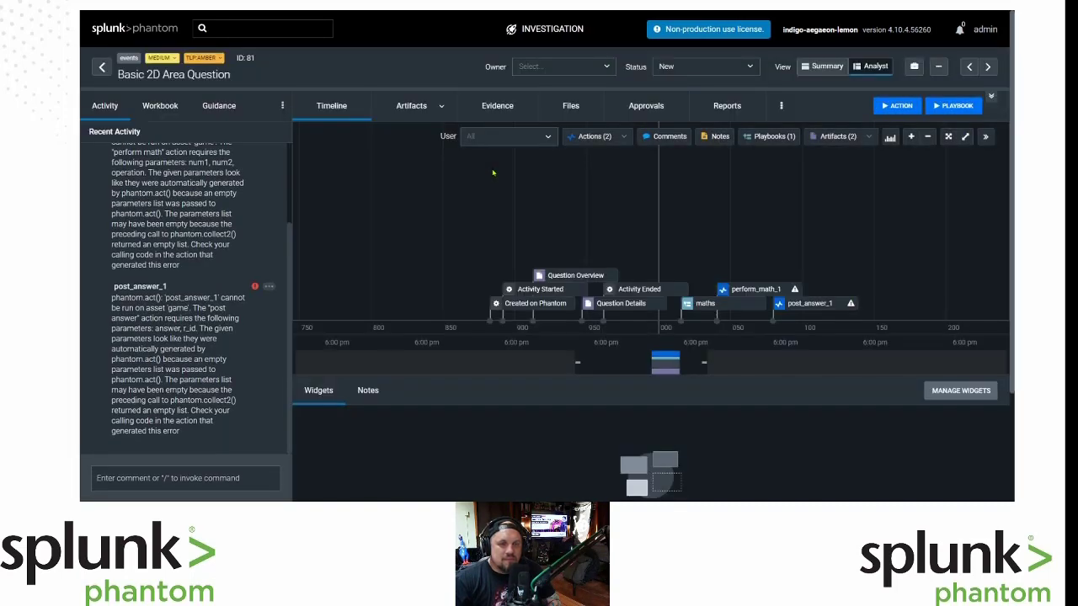
click(413, 116)
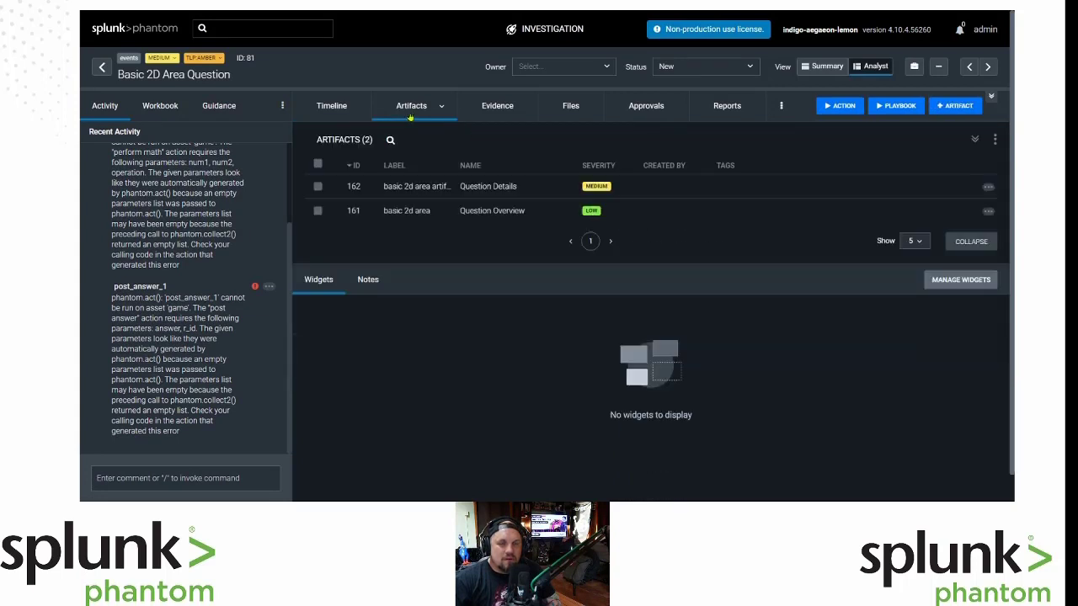
click(471, 189)
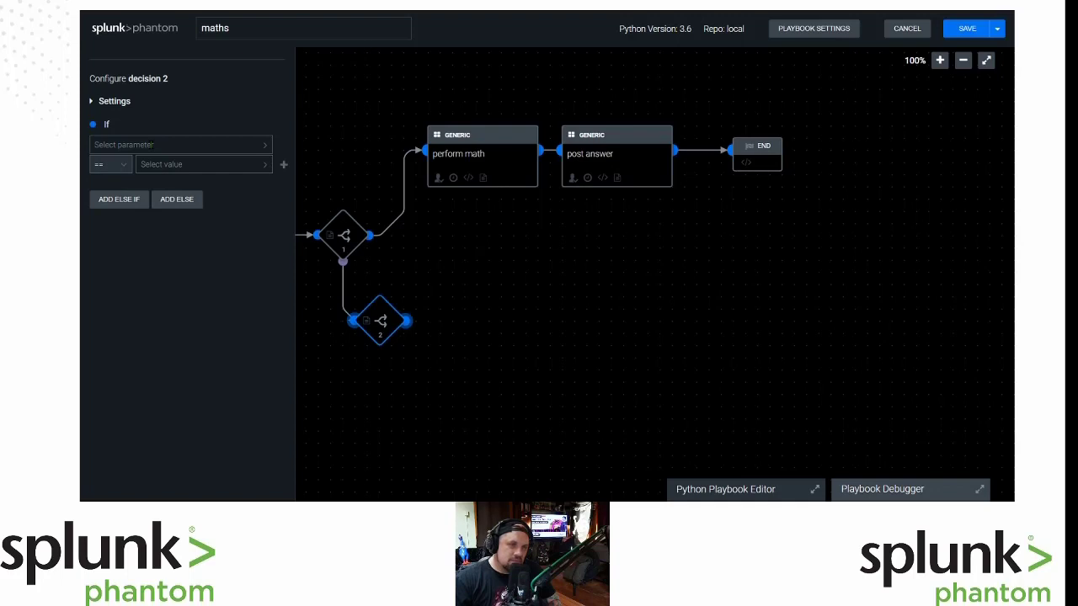
Set decision 2's If condition to artifact:*.cef.shape == rectangle.
click(180, 144)
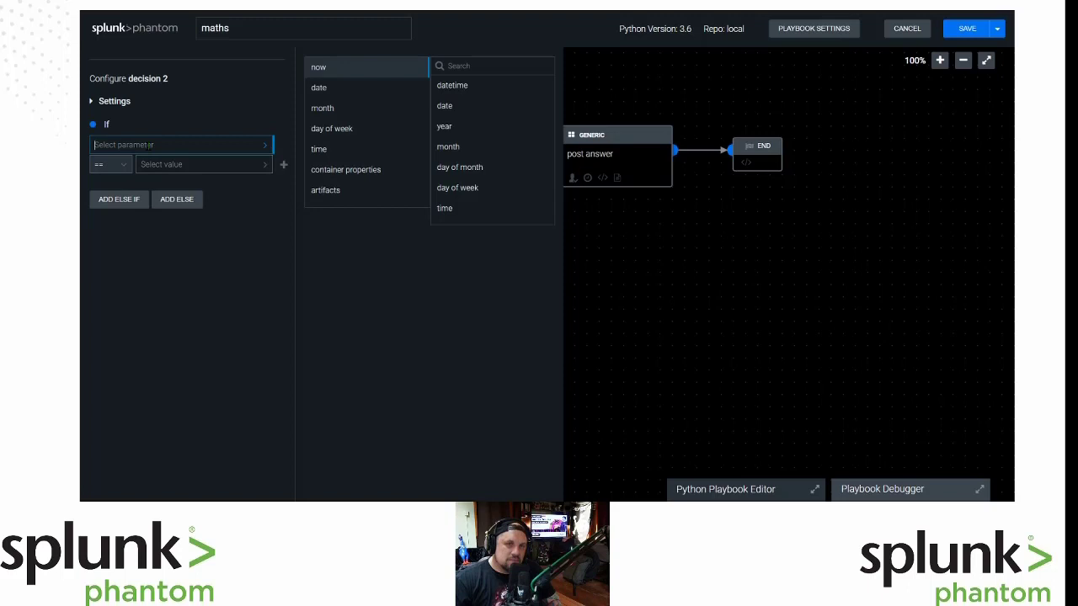
click(369, 192)
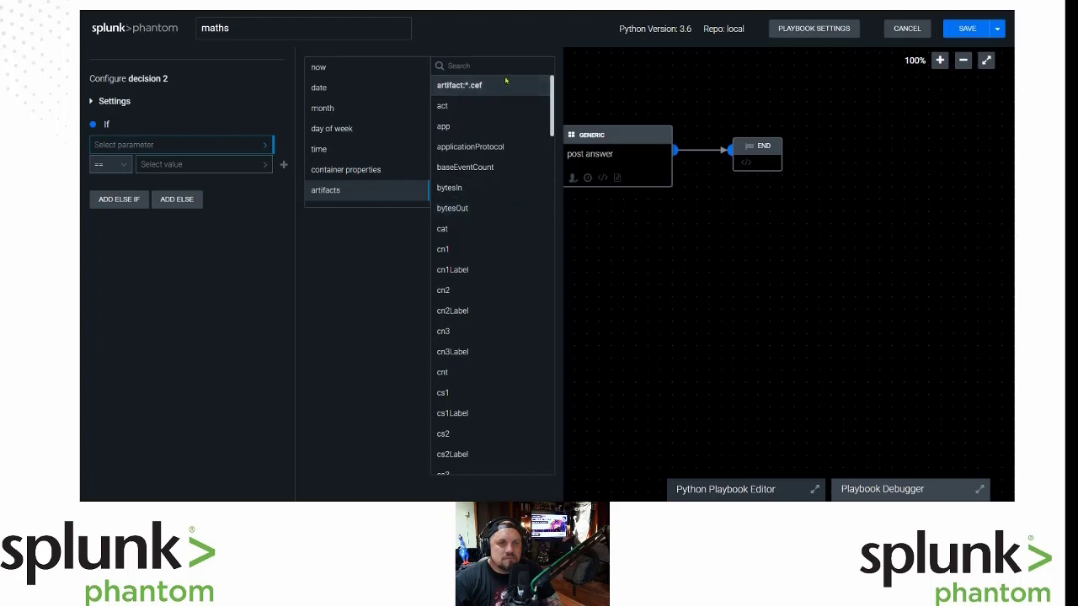
click(452, 131)
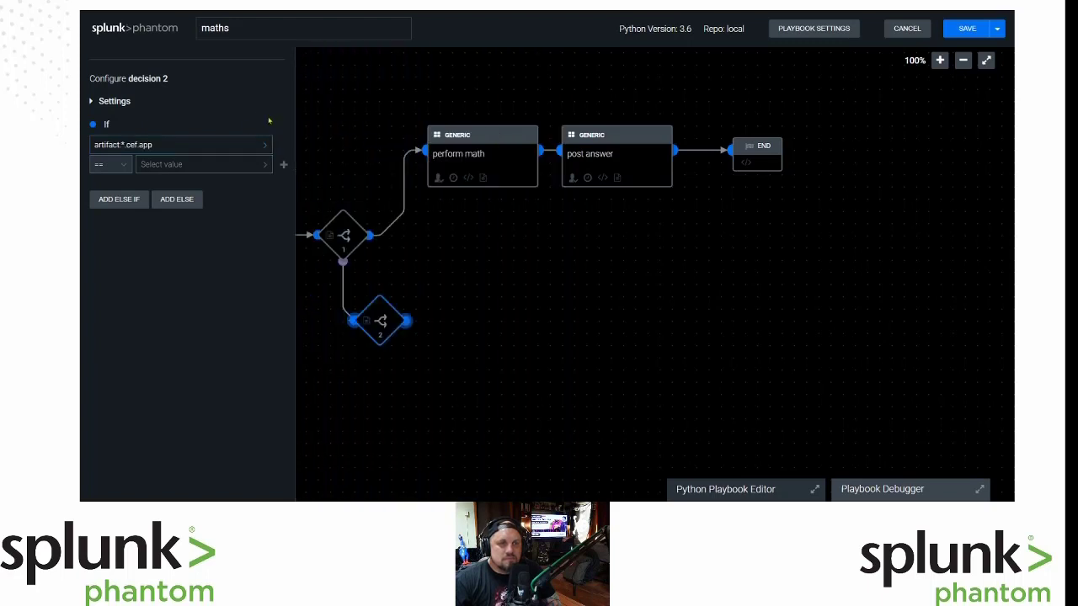
click(193, 144)
key(BackSpace)
key(BackSpace)
key(BackSpace)
key(BackSpace)
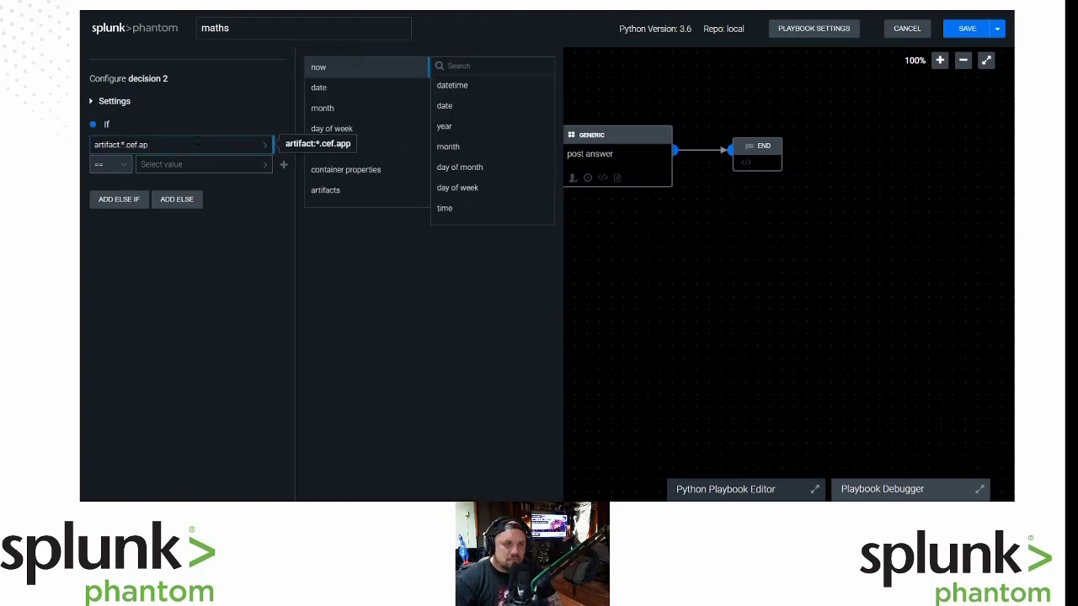
text(.shape)
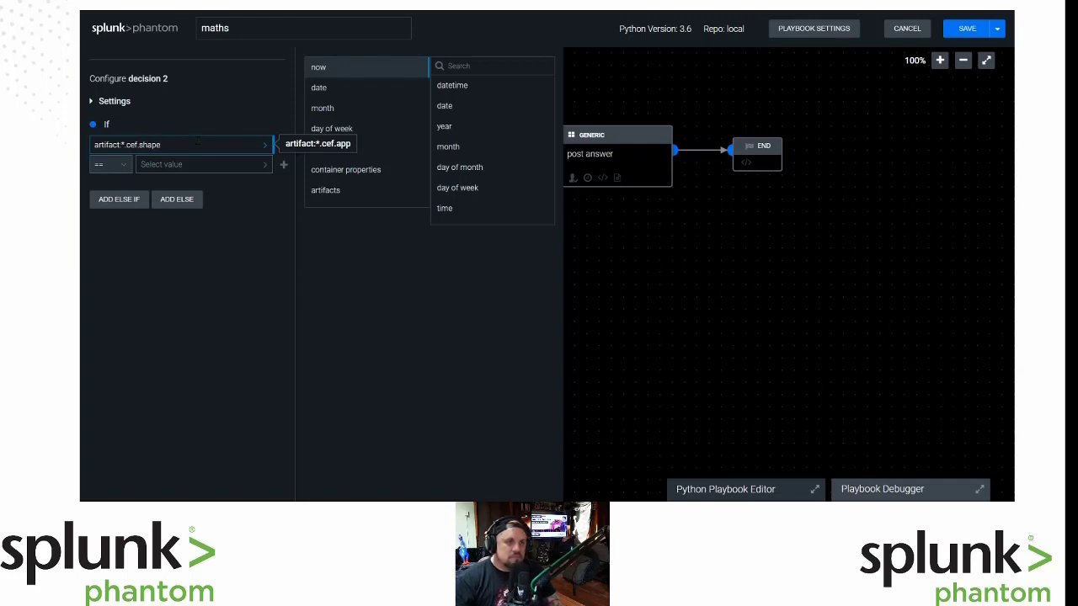
click(192, 164)
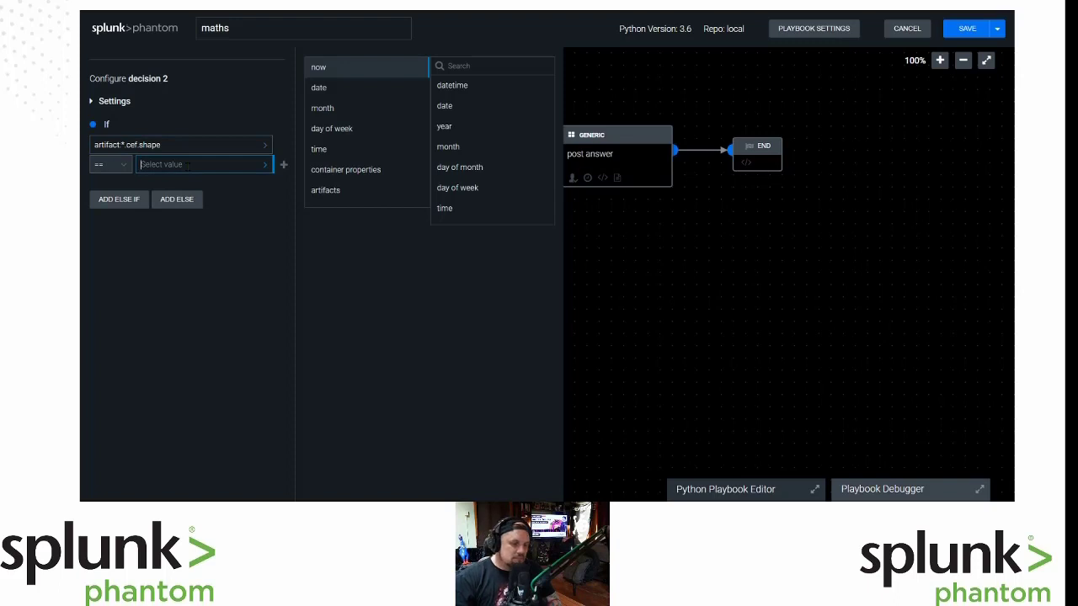
text(rectan)
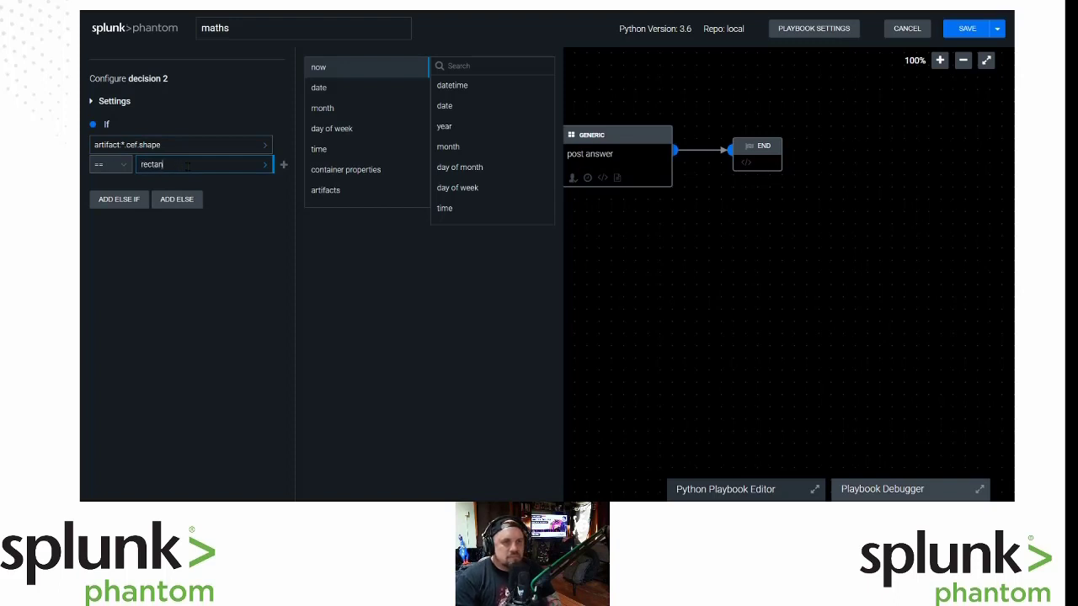
text(gle)
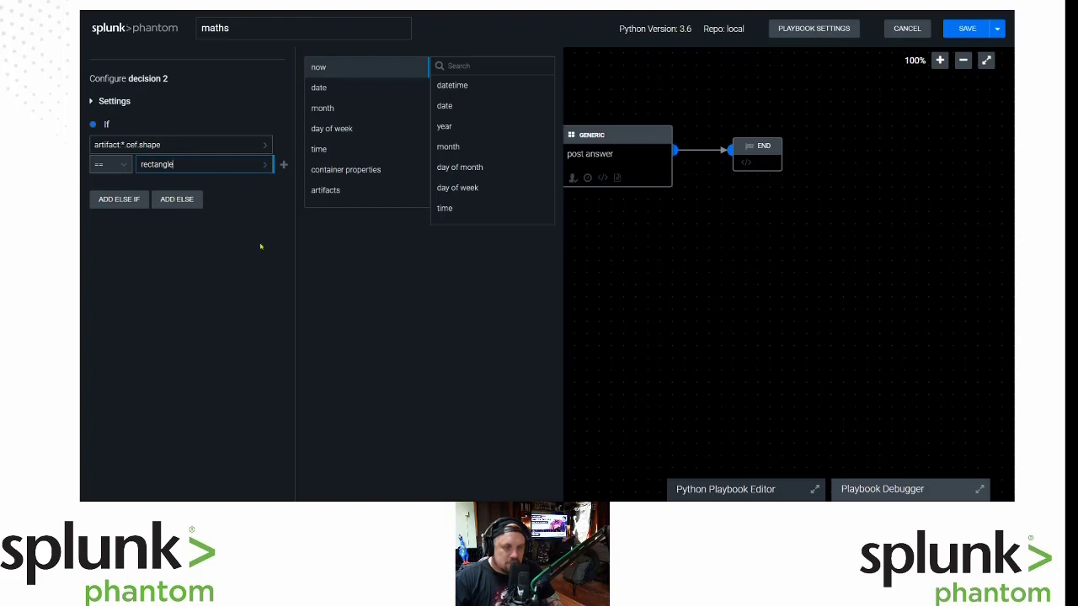
Add an Else If to decision 2 testing artifact:*.cef.shape == triangle.
click(118, 200)
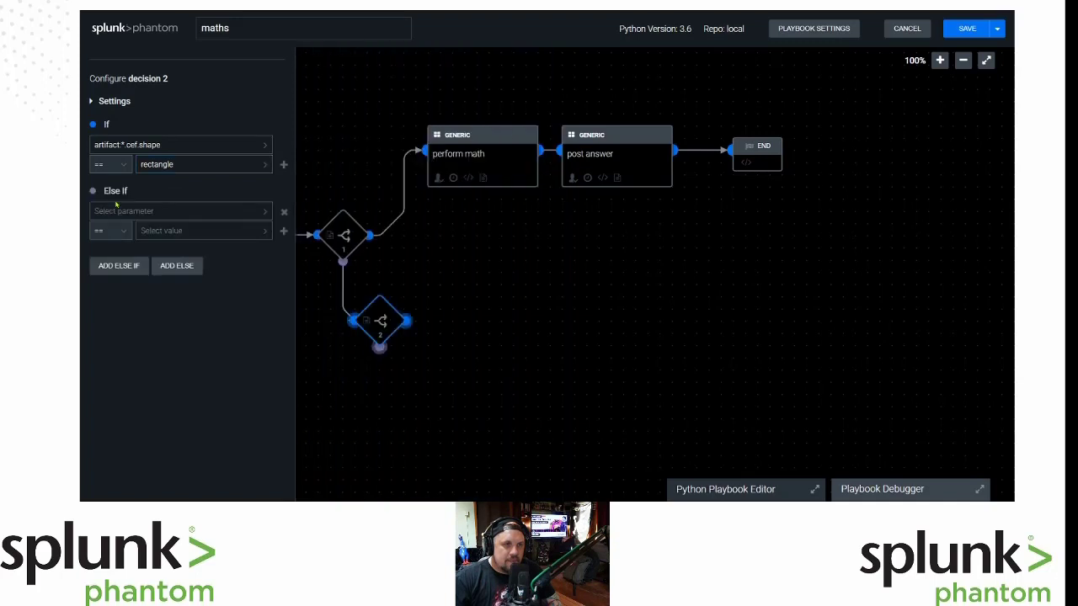
click(158, 212)
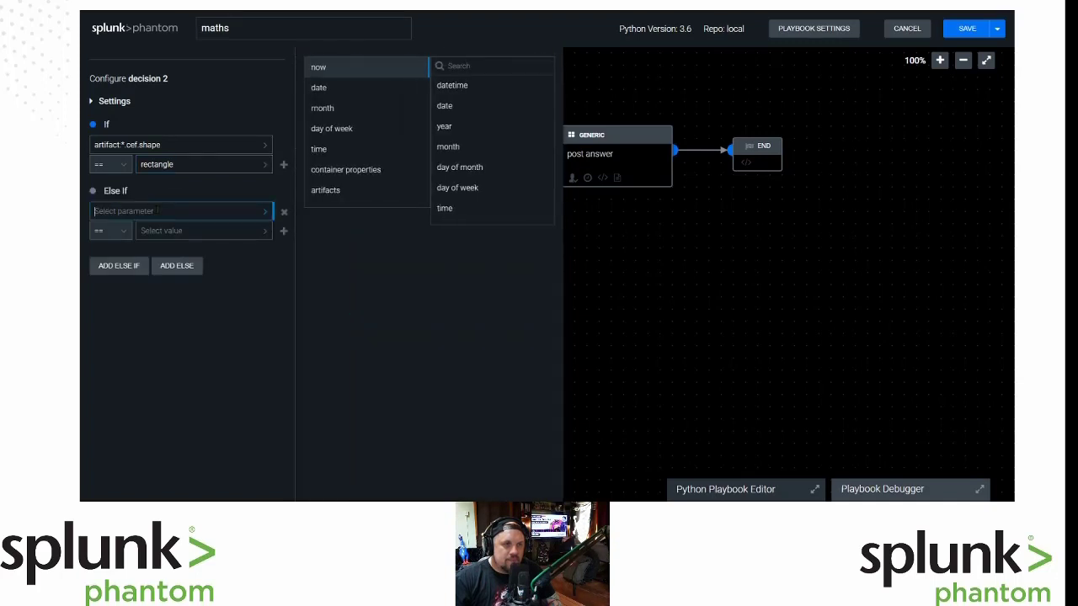
click(333, 192)
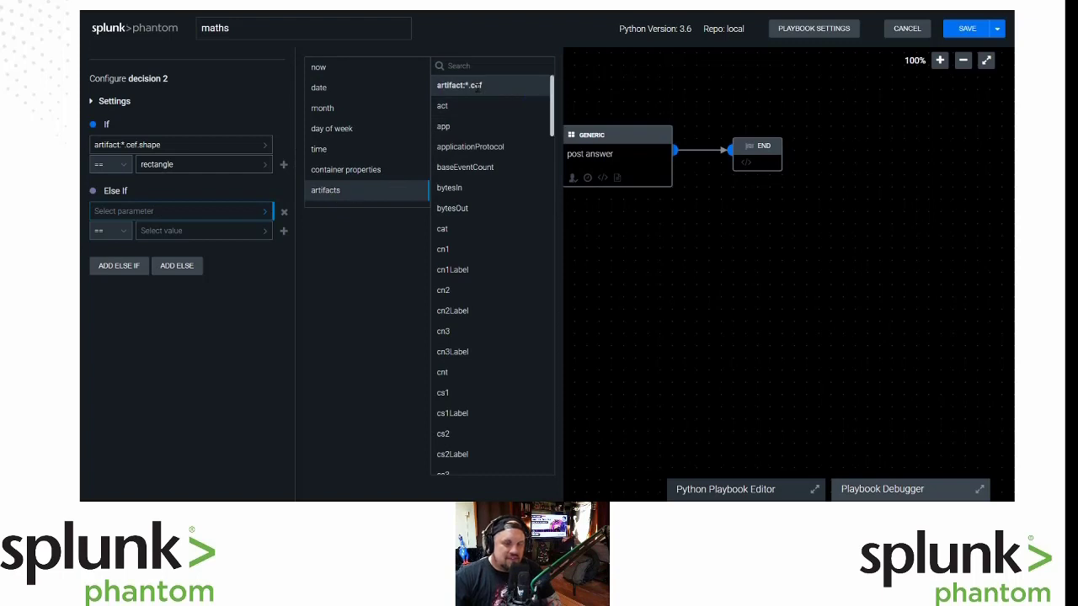
click(461, 132)
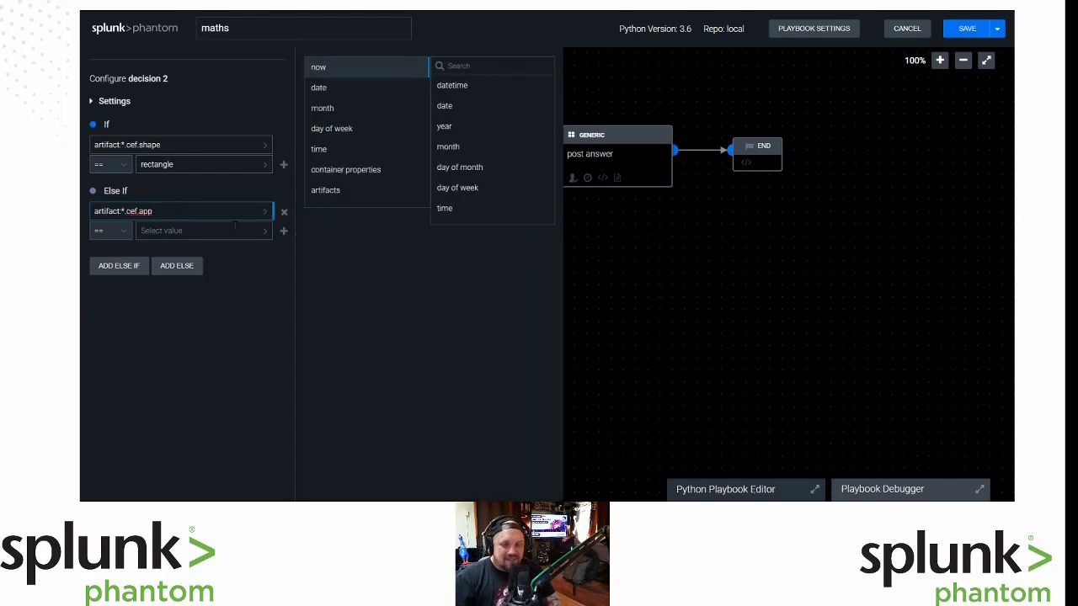
key(BackSpace)
key(BackSpace)
key(BackSpace)
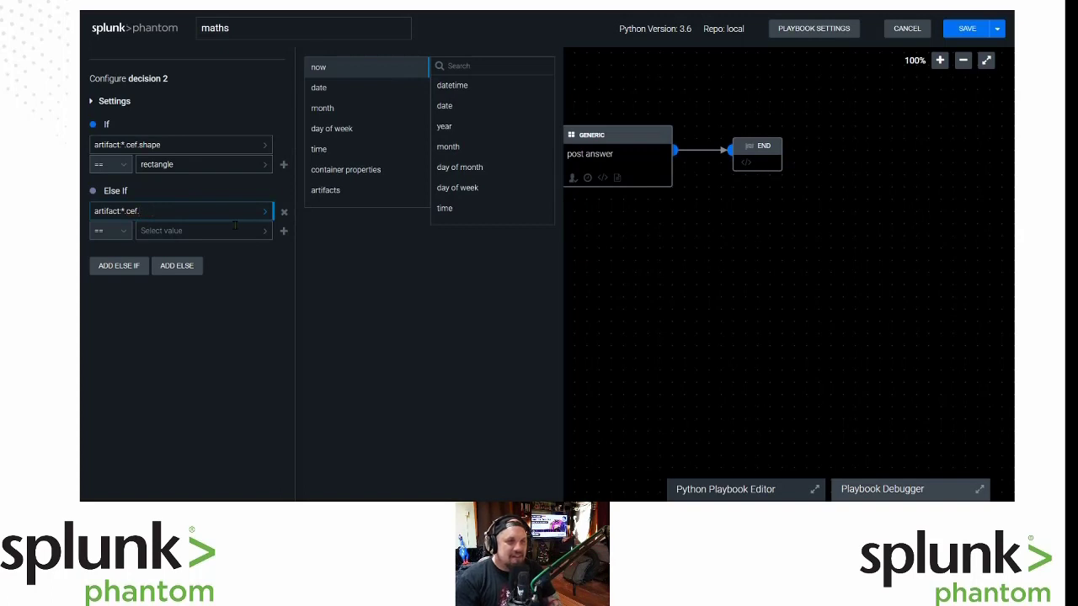
text(shape)
click(173, 231)
text(tr)
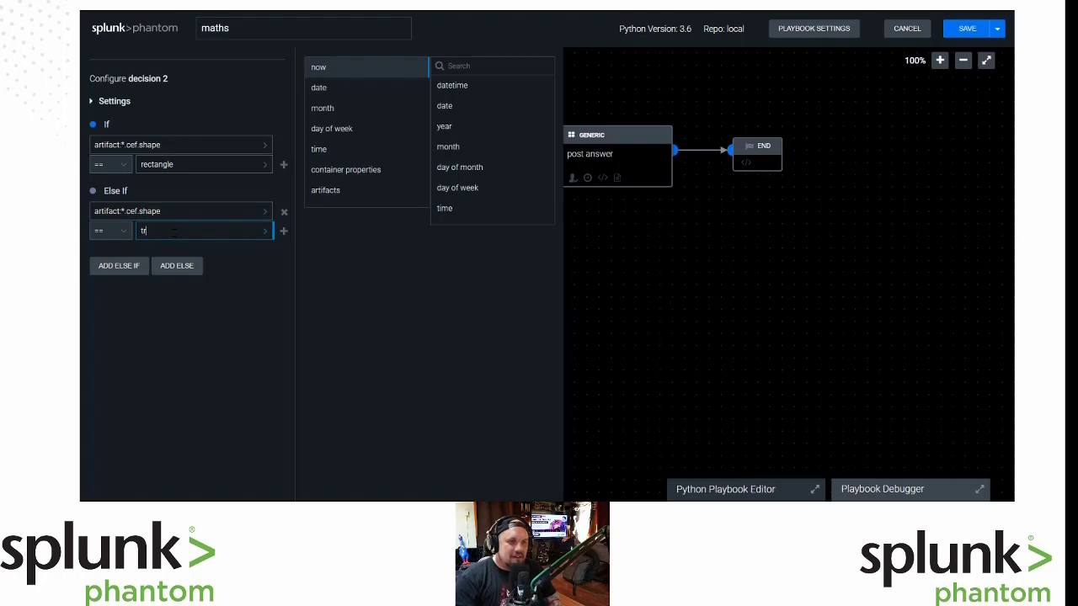
text(iangle)
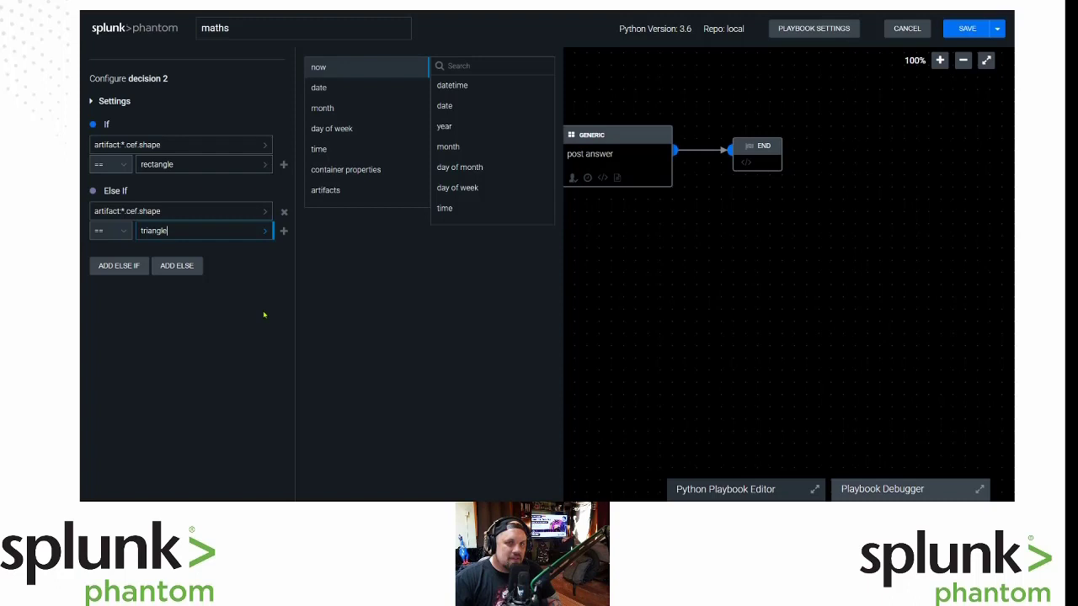
click(665, 312)
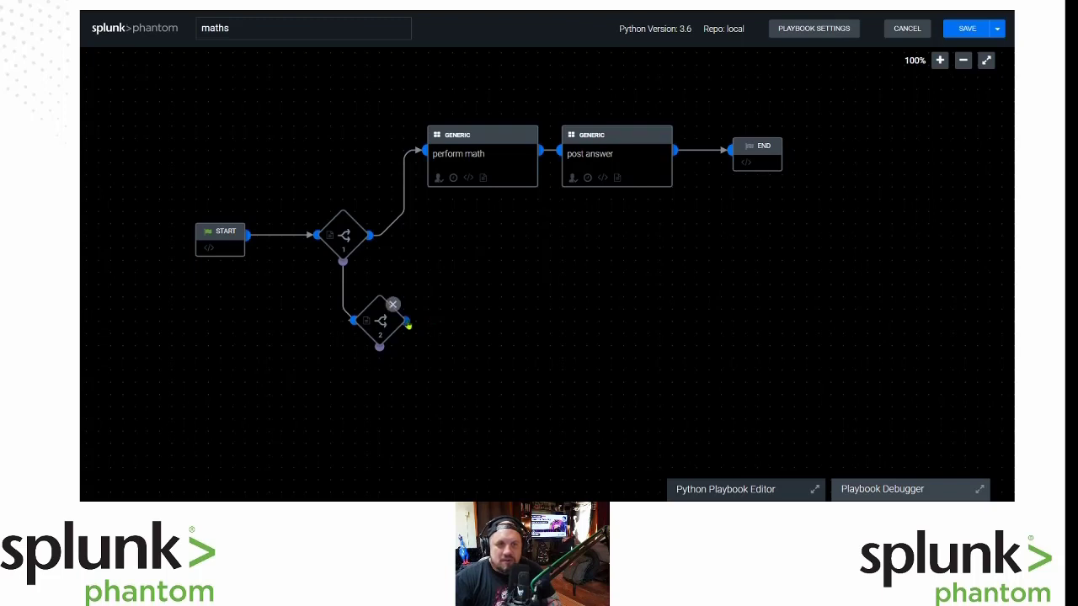
Attach an AutomationGames perform math action on the game asset to decision 2's output.
click(407, 323)
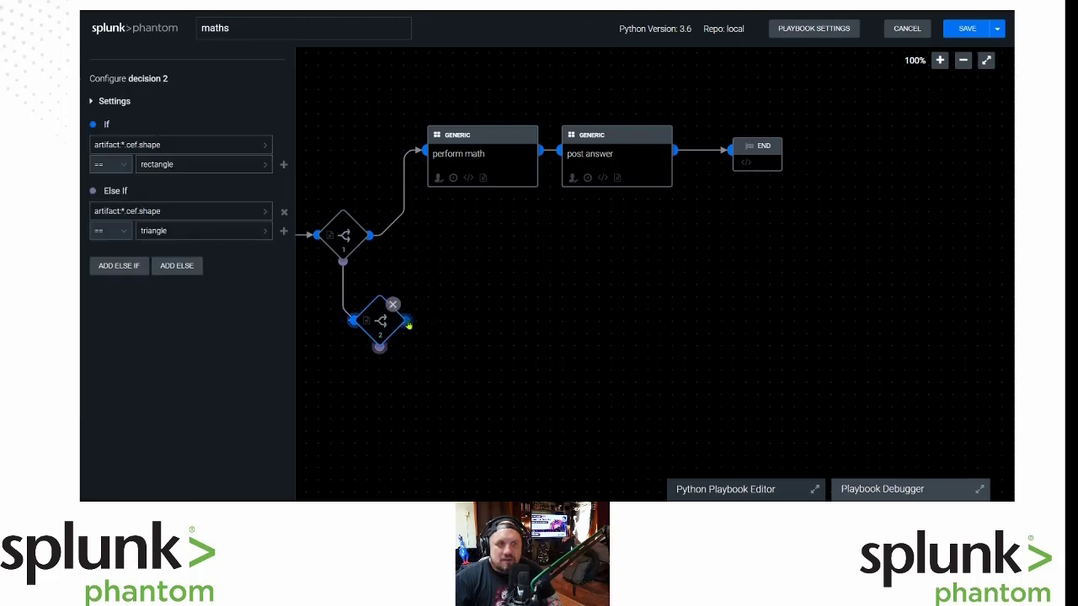
mouse_move(439, 319)
mouse_down()
mouse_move(438, 251)
mouse_move(450, 247)
mouse_move(419, 249)
mouse_move(439, 251)
mouse_up()
click(124, 120)
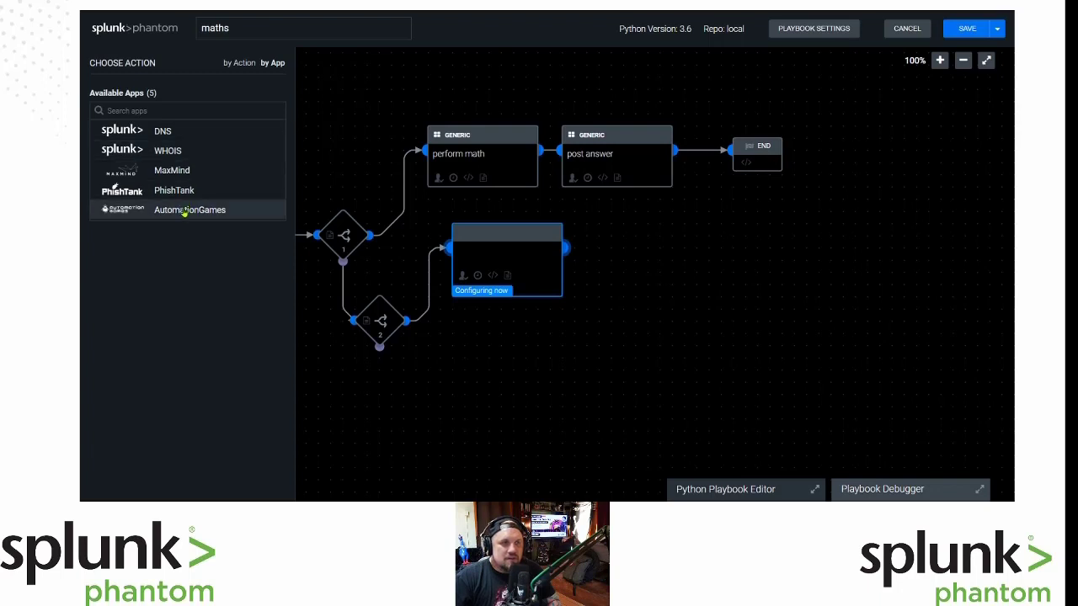
click(184, 212)
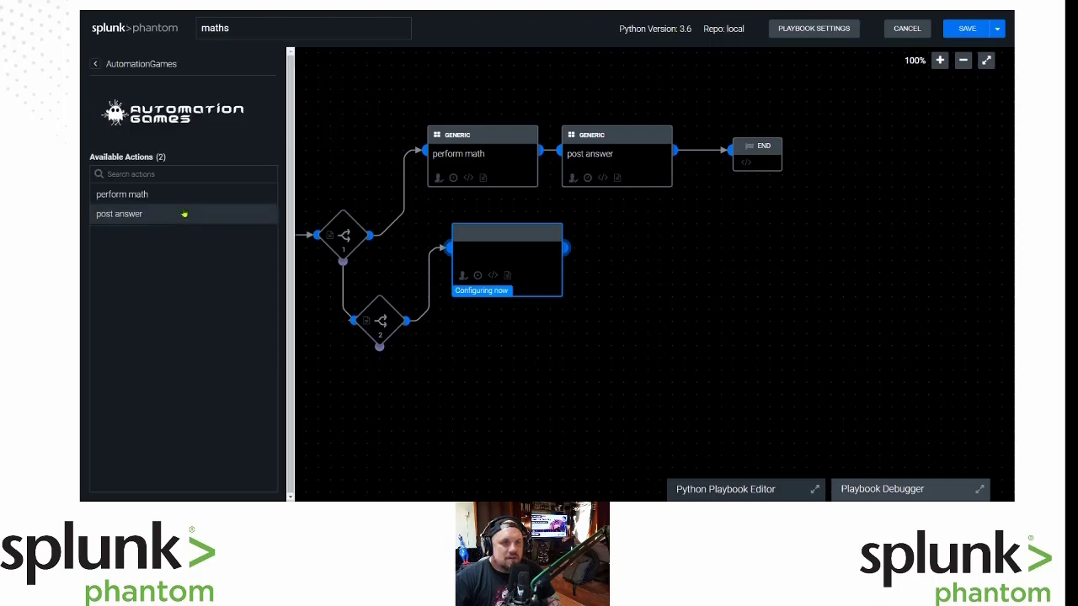
click(184, 196)
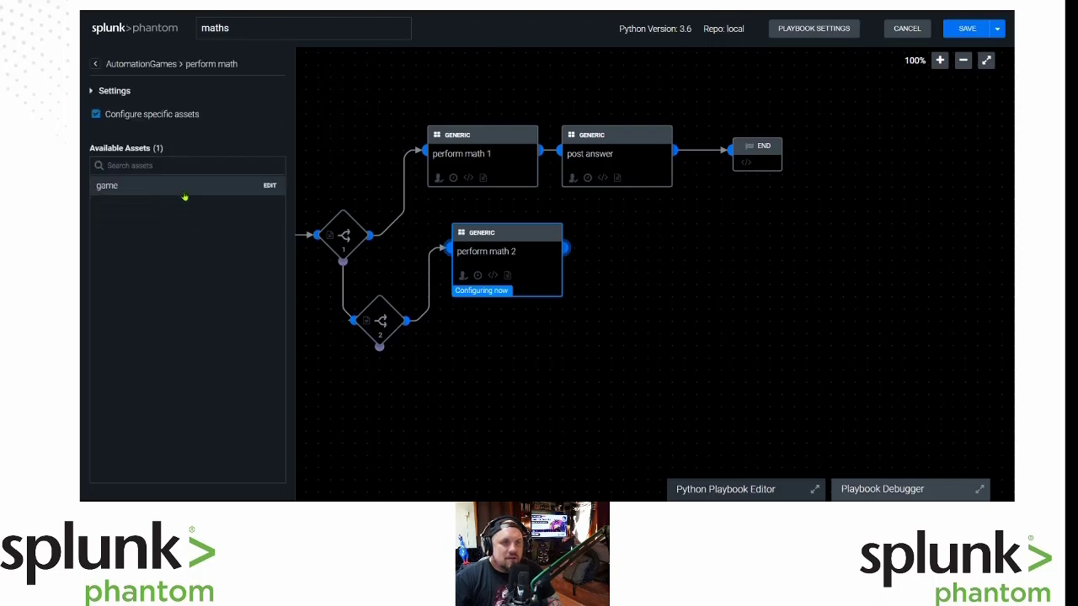
click(184, 195)
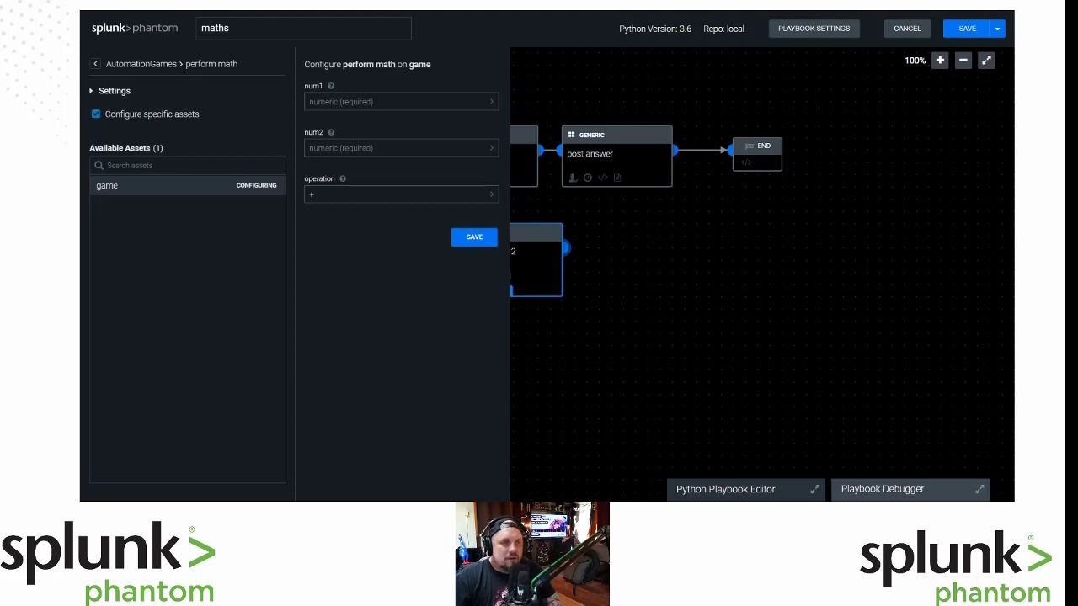
click(395, 101)
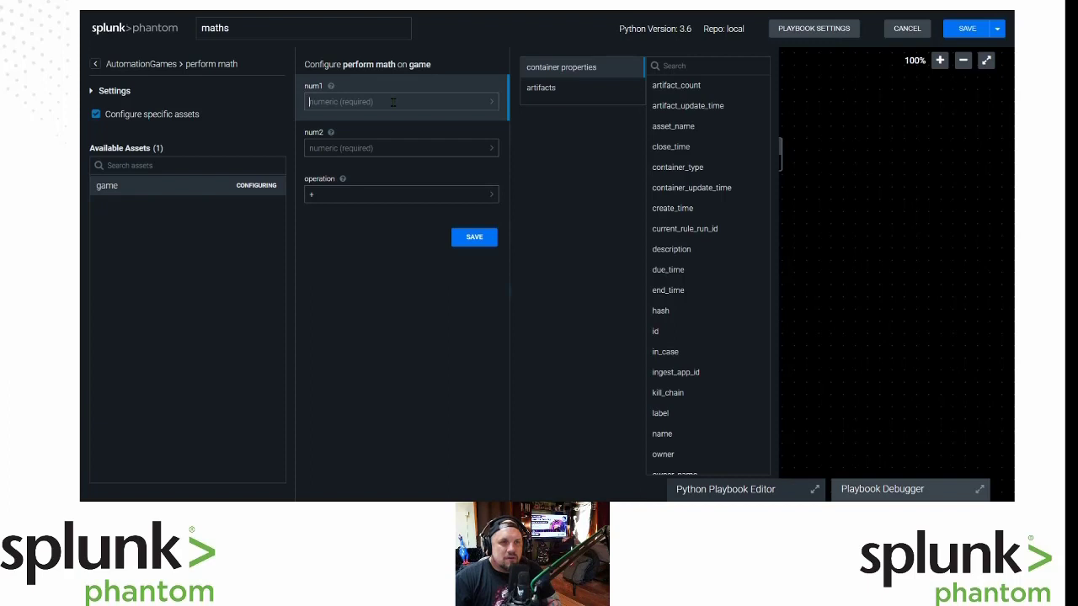
click(479, 32)
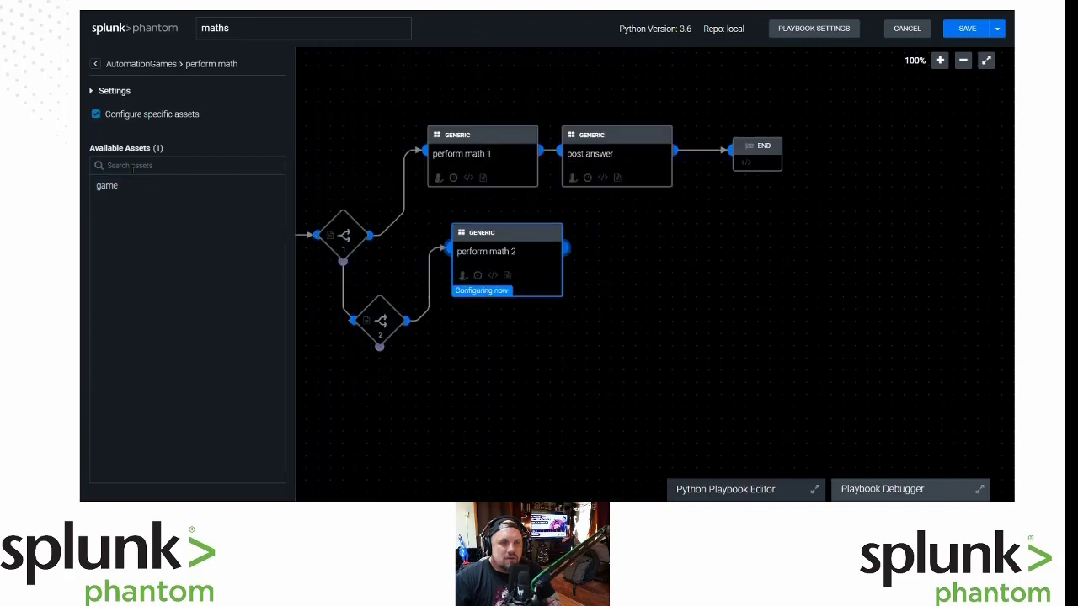
click(95, 64)
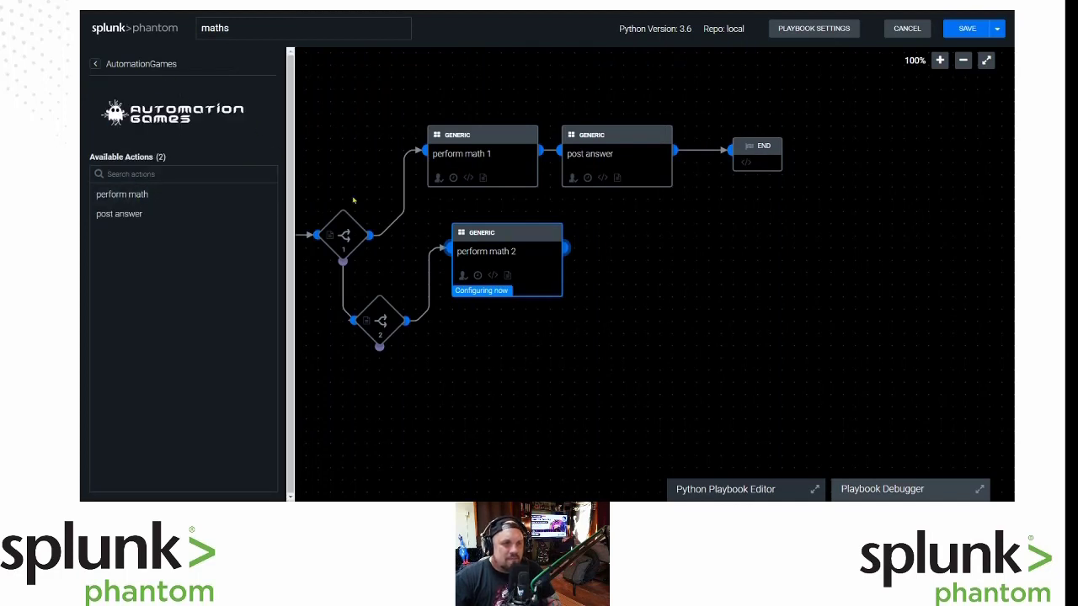
click(126, 195)
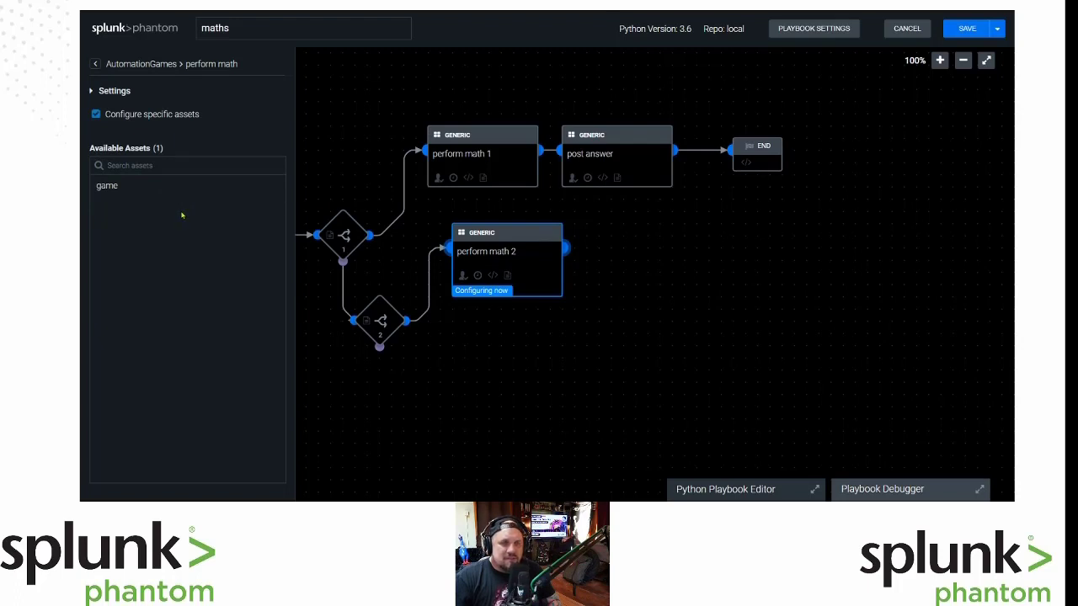
click(107, 187)
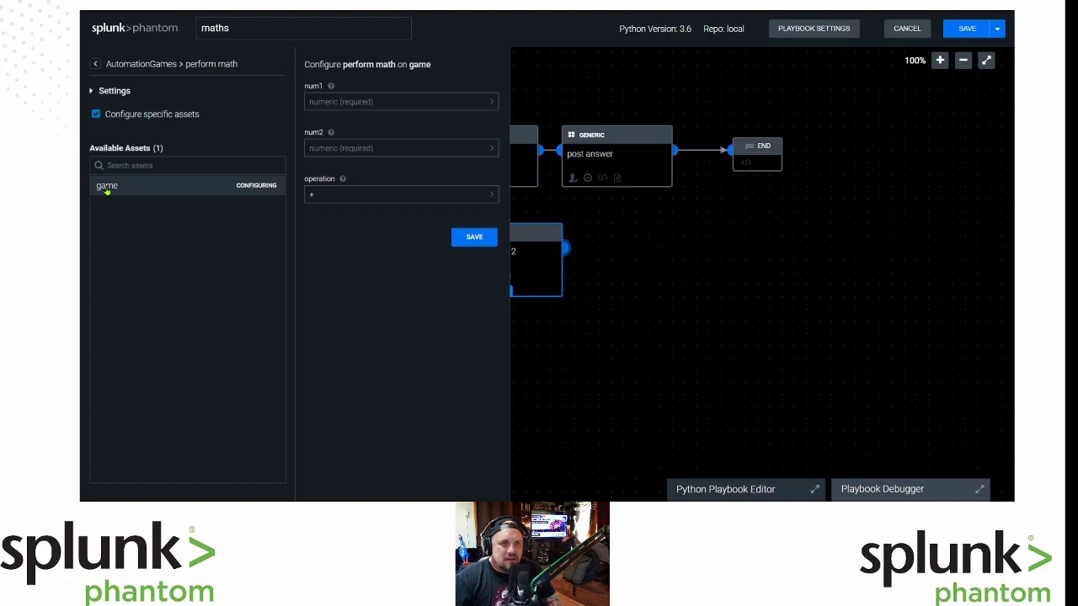
Set num1 to artifact:*.cef.base and num2 to artifact:*.cef.height.
click(403, 102)
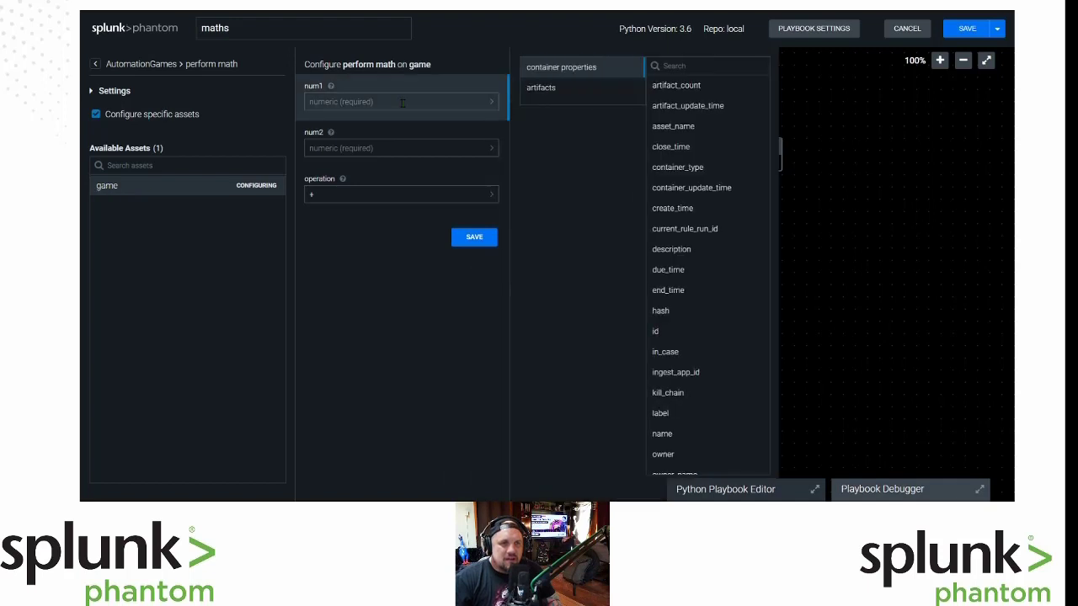
click(565, 88)
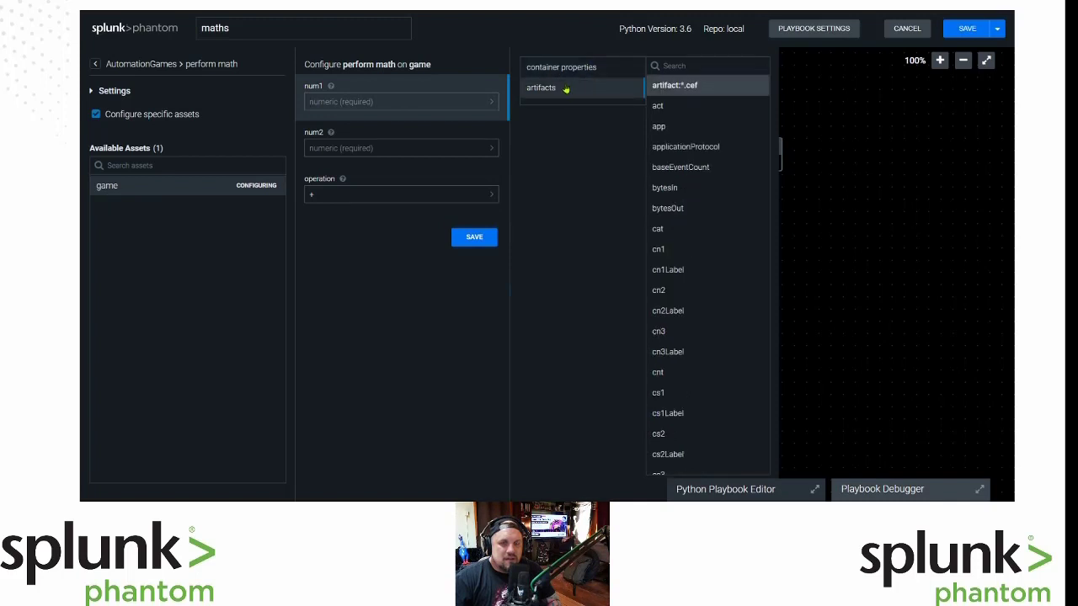
click(695, 127)
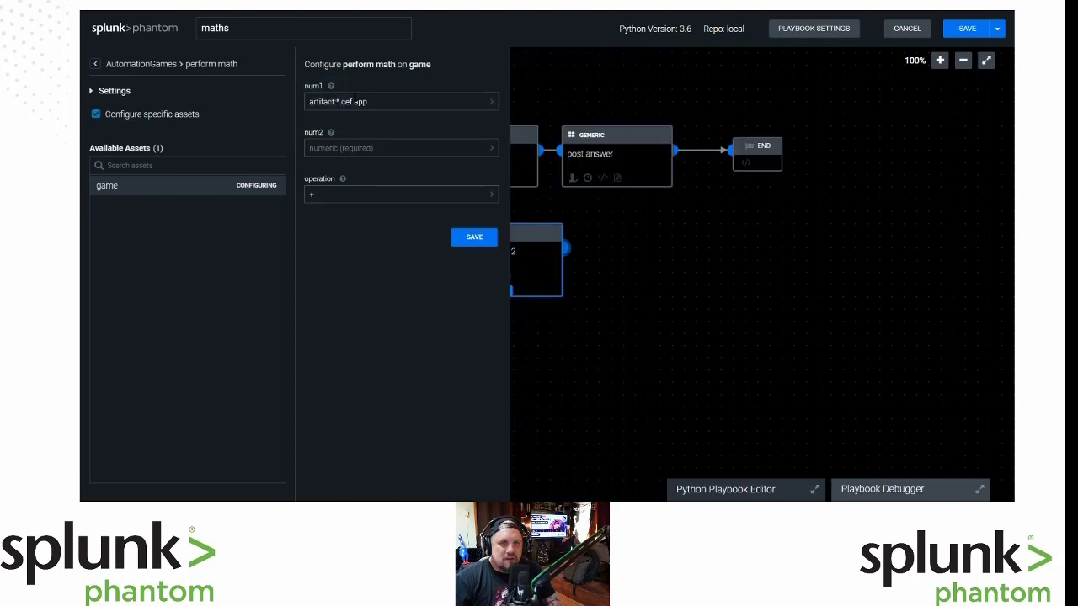
click(414, 103)
key(BackSpace)
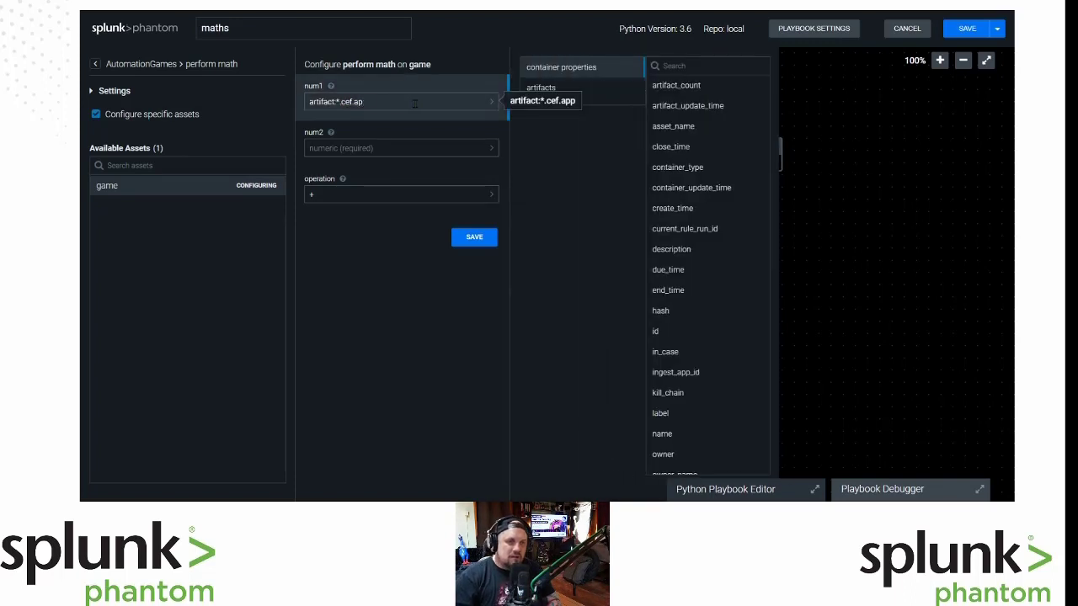
key(BackSpace)
key(BackSpace)
text(ba)
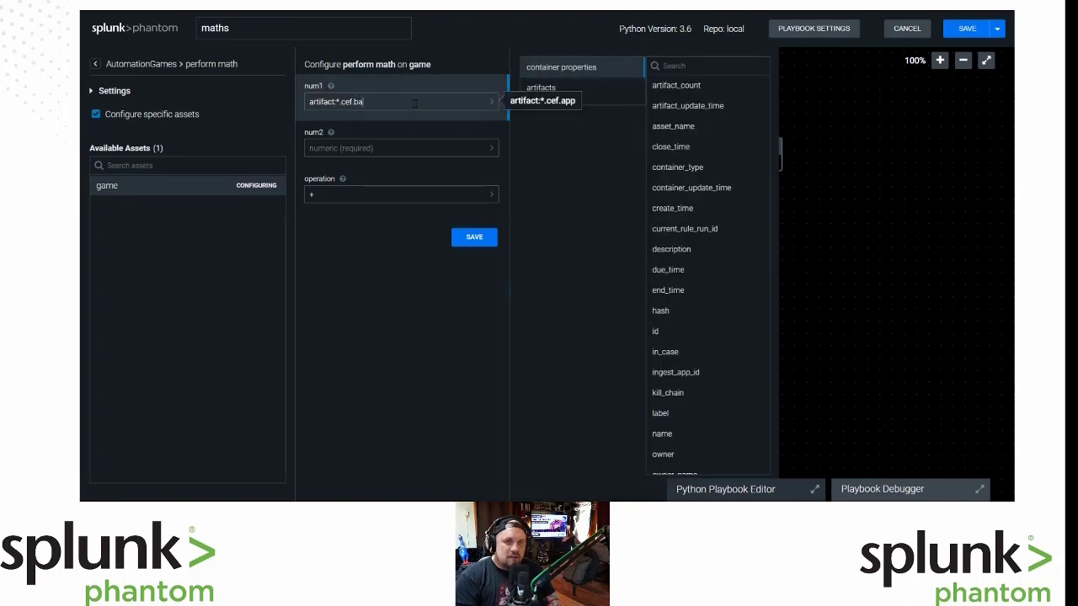
text(se)
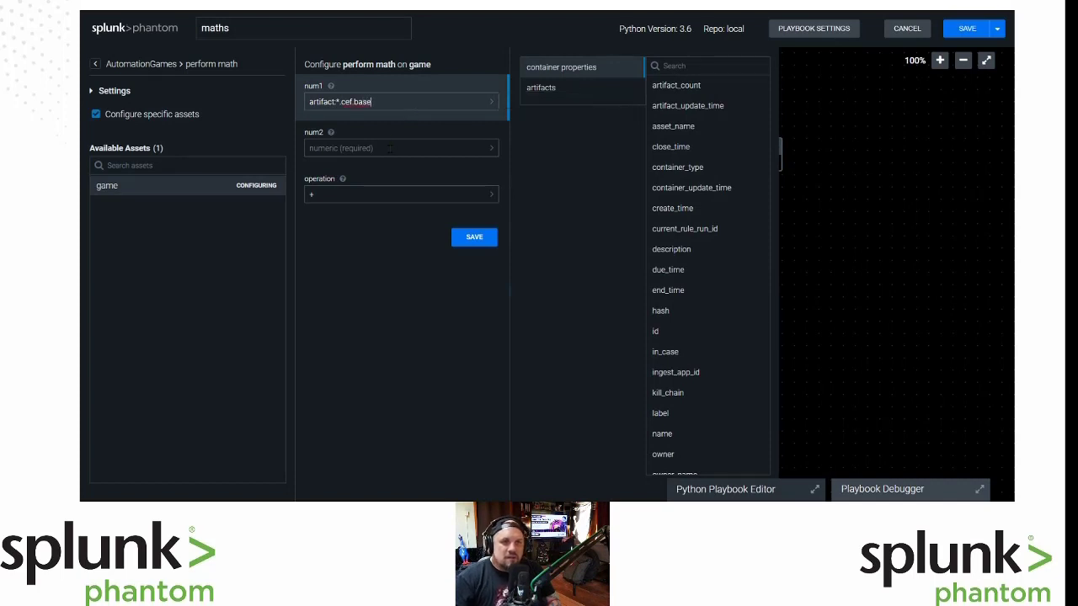
click(389, 149)
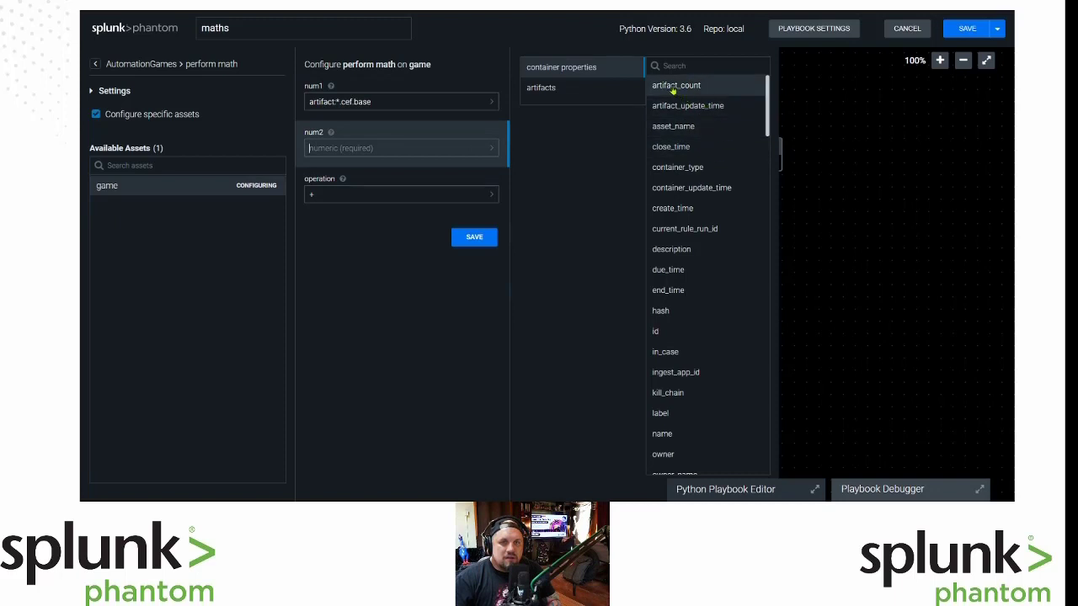
click(551, 89)
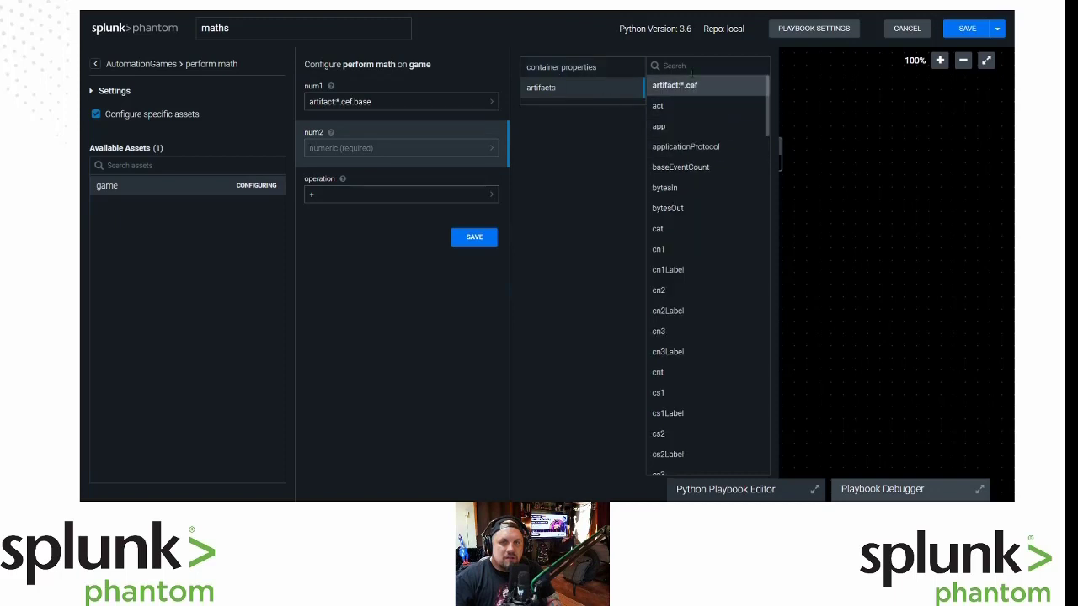
click(692, 129)
click(396, 149)
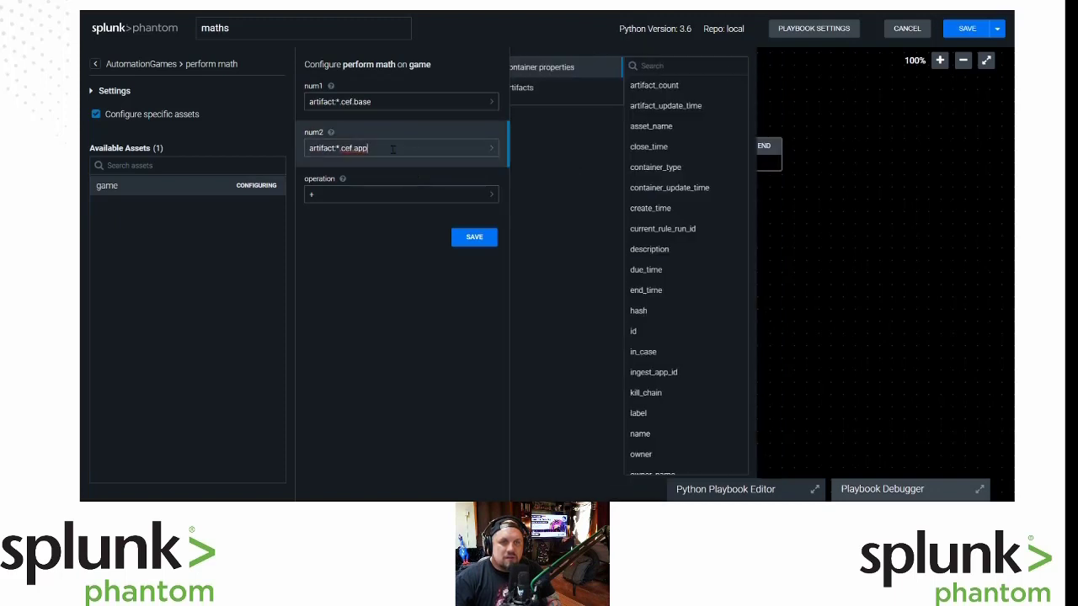
key(BackSpace)
key(BackSpace)
key(BackSpace)
text(h)
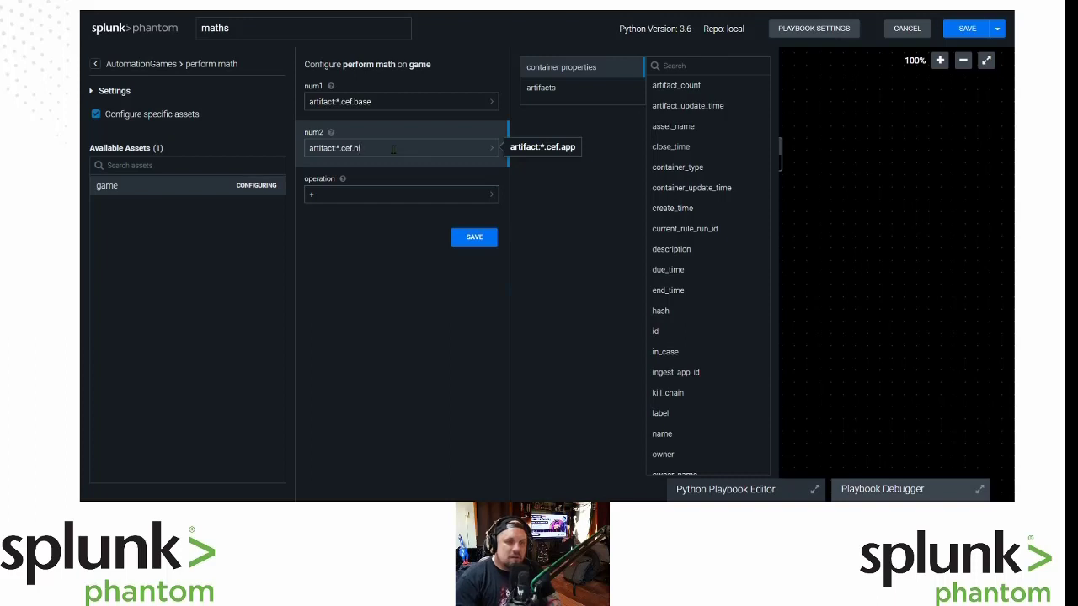
text(eight)
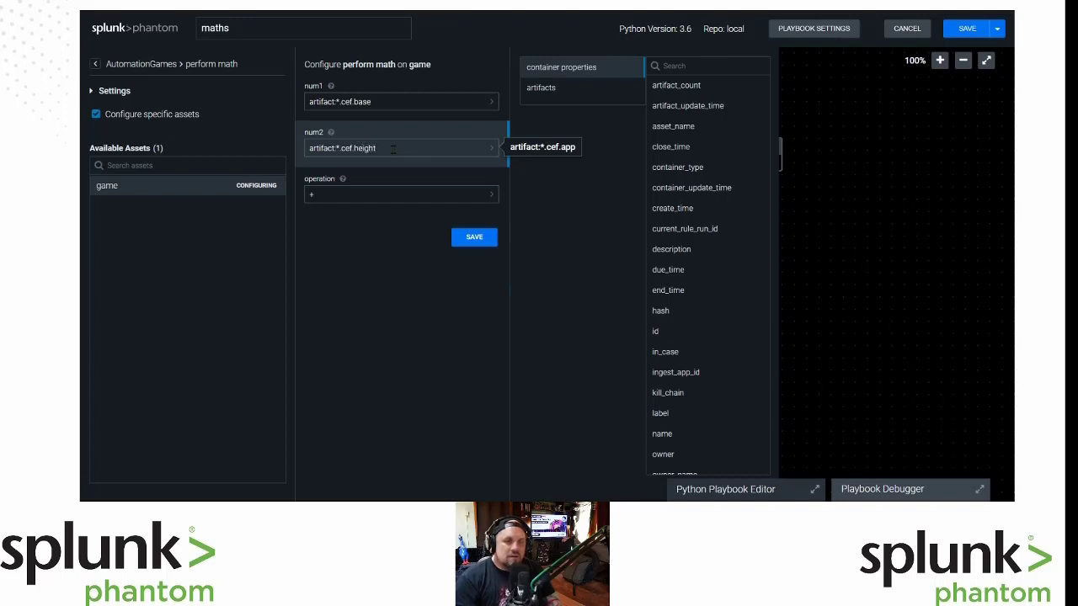
Set the operation to * (multiply) and save the perform math parameters.
click(413, 196)
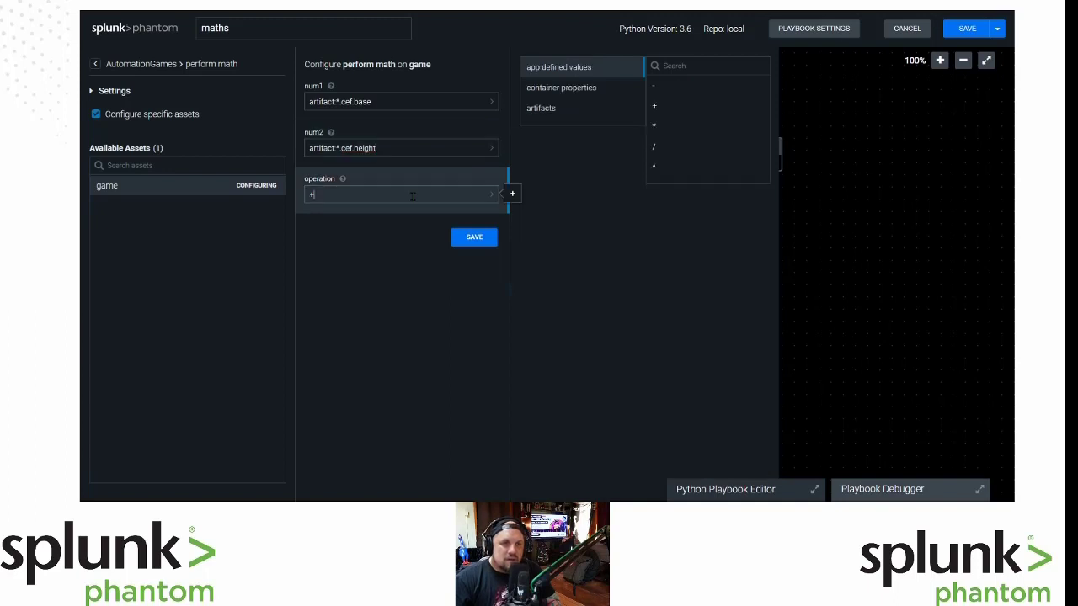
click(492, 200)
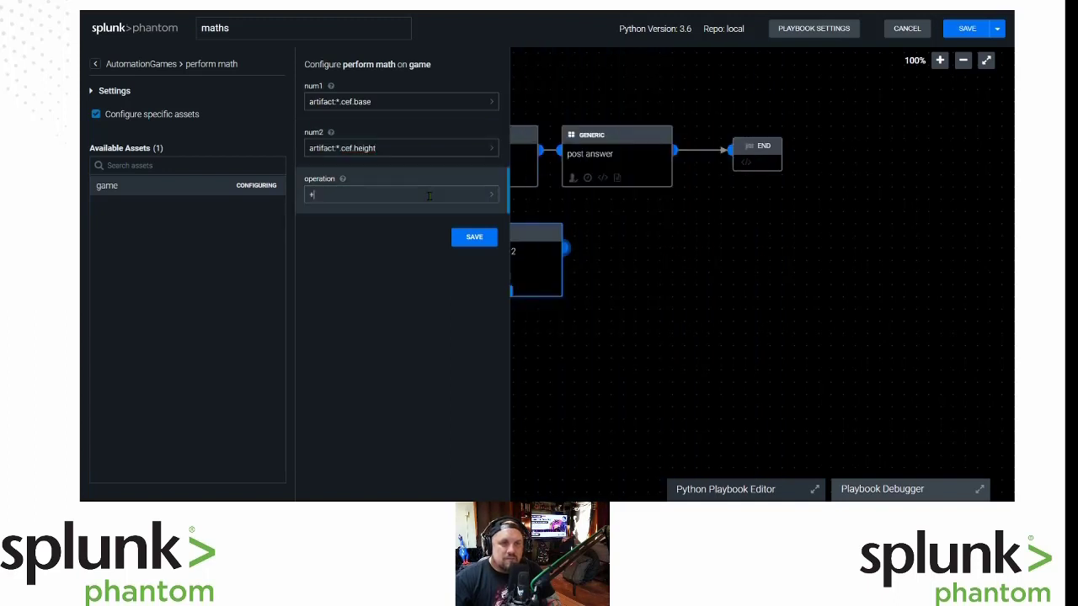
click(366, 200)
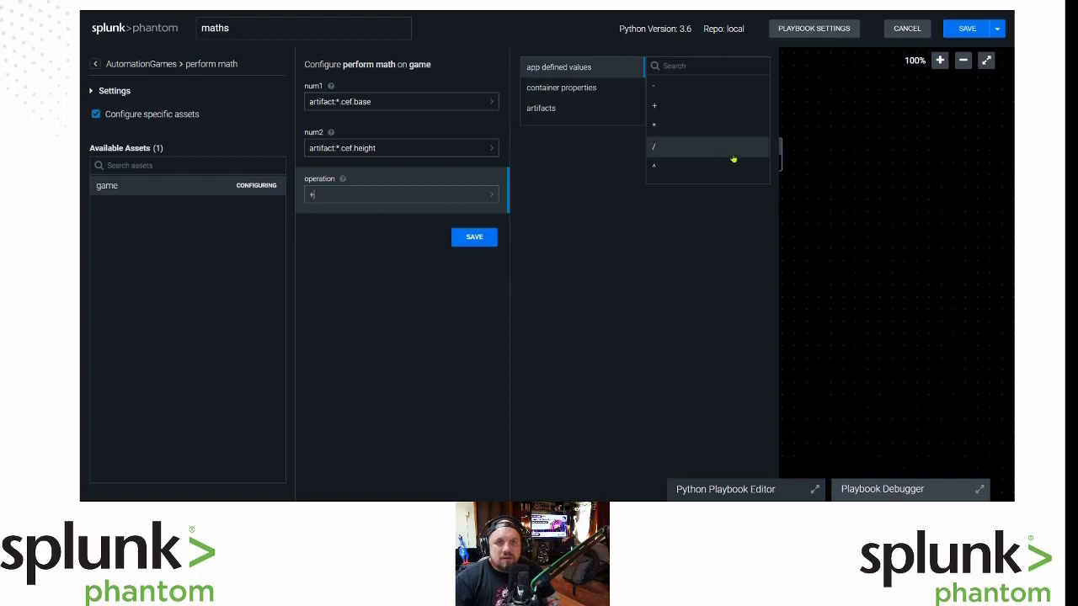
click(709, 127)
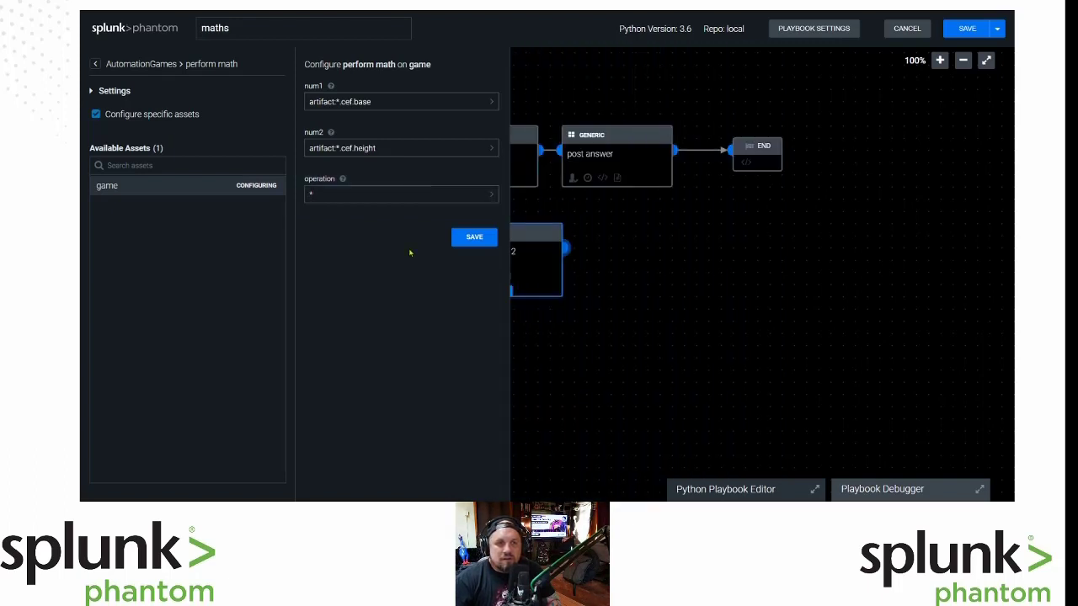
click(474, 238)
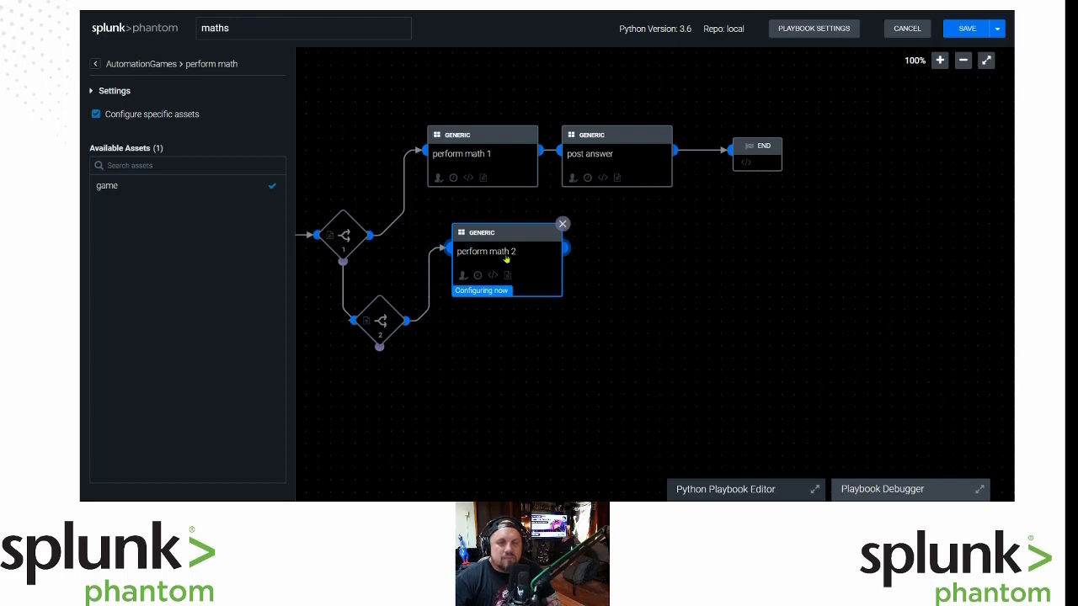
Give the perform math 2 block the custom name 'Math Rectangle'.
click(506, 258)
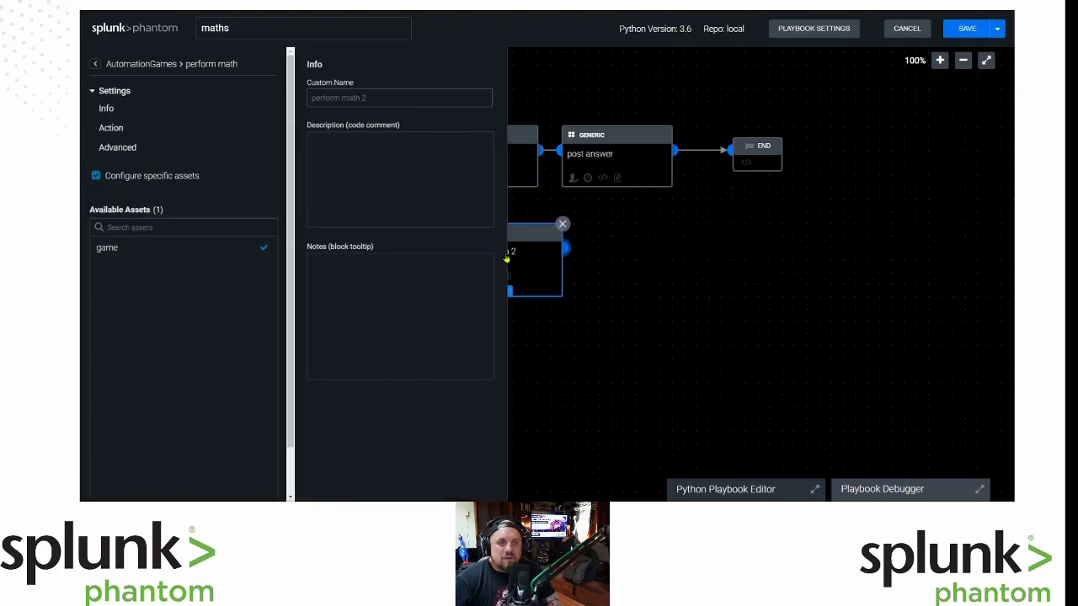
click(384, 99)
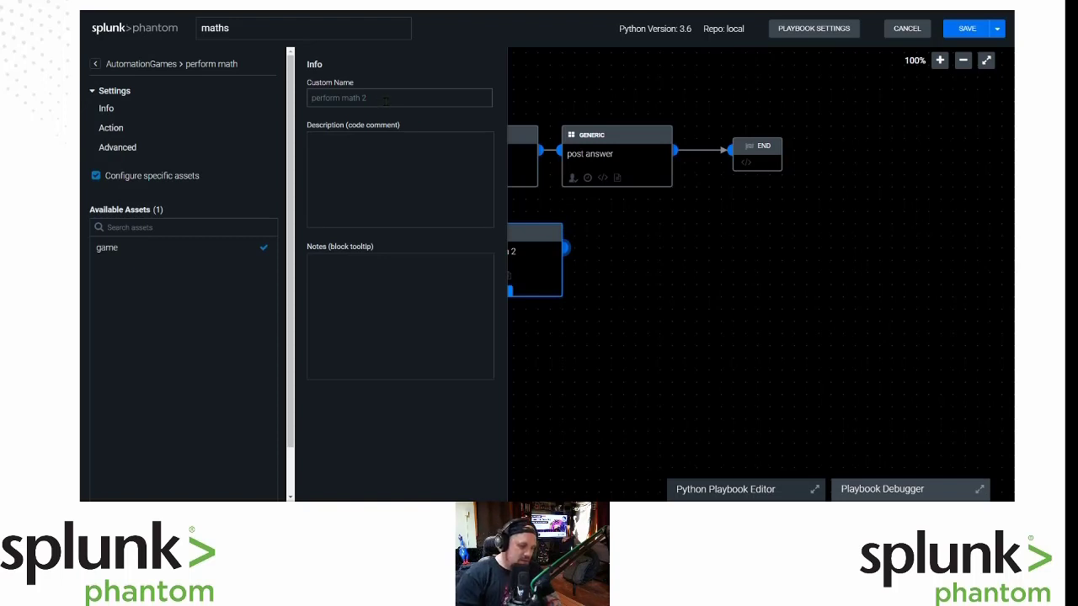
text(math1)
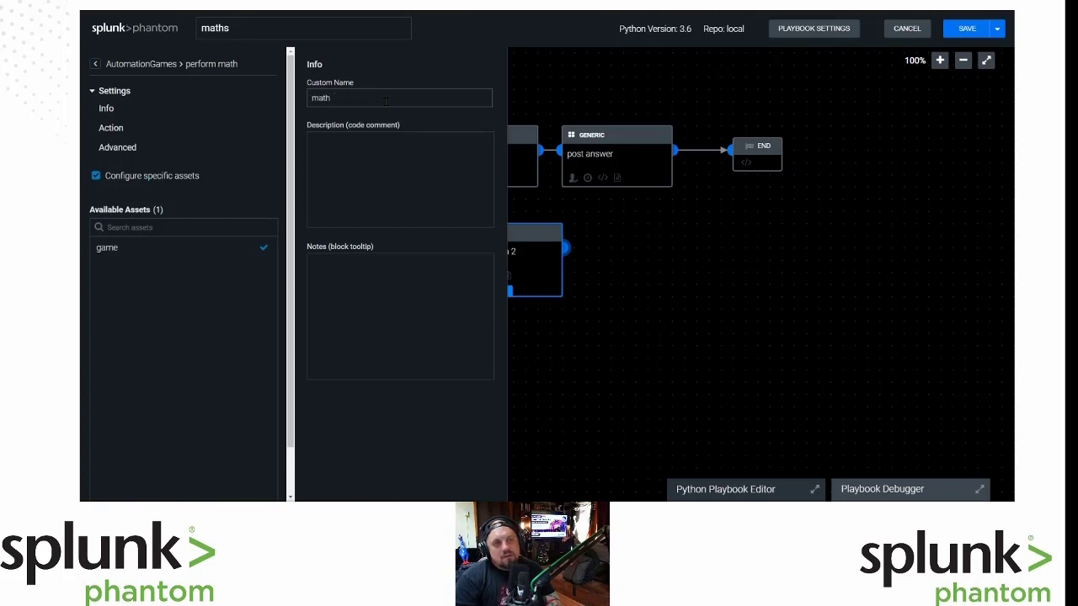
key(BackSpace)
key(BackSpace)
key(BackSpace)
key(BackSpace)
text(Traivi)
key(BackSpace)
key(BackSpace)
key(BackSpace)
key(BackSpace)
key(BackSpace)
text(Math Triangle)
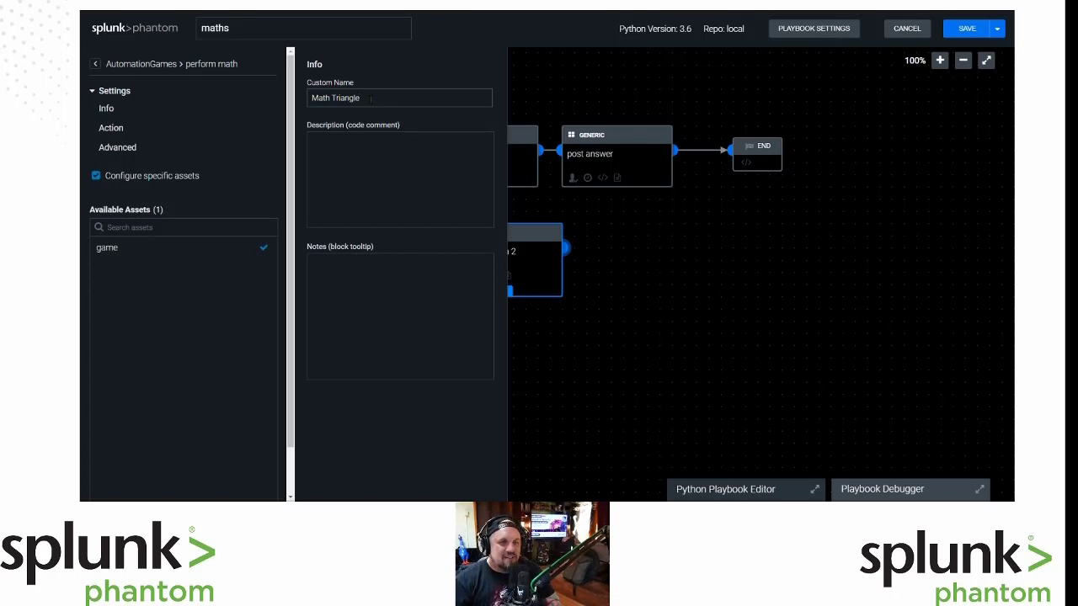
double_click(352, 98)
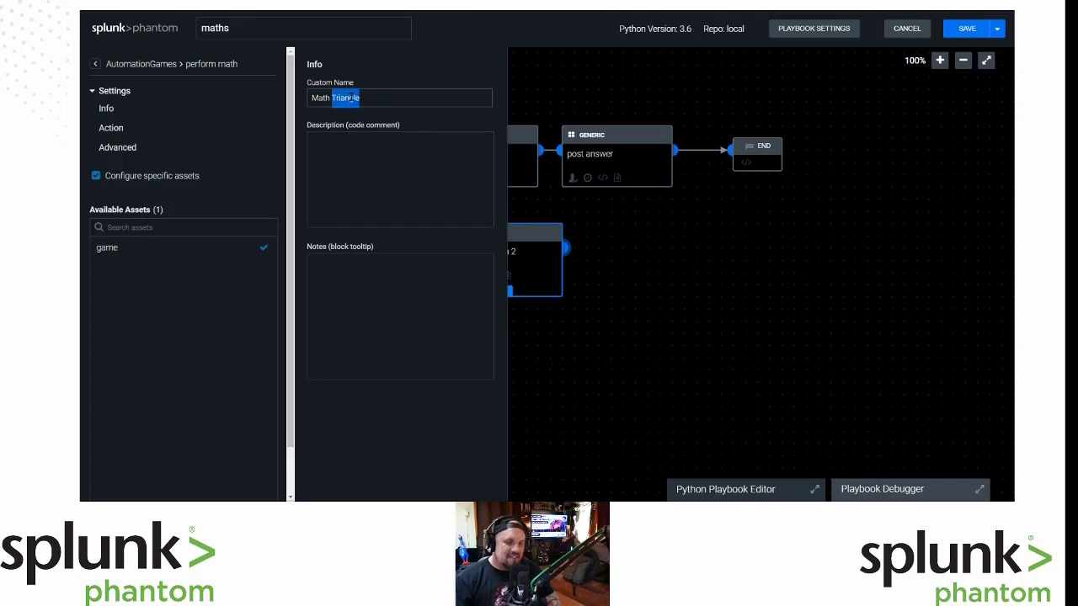
text(Rectangle)
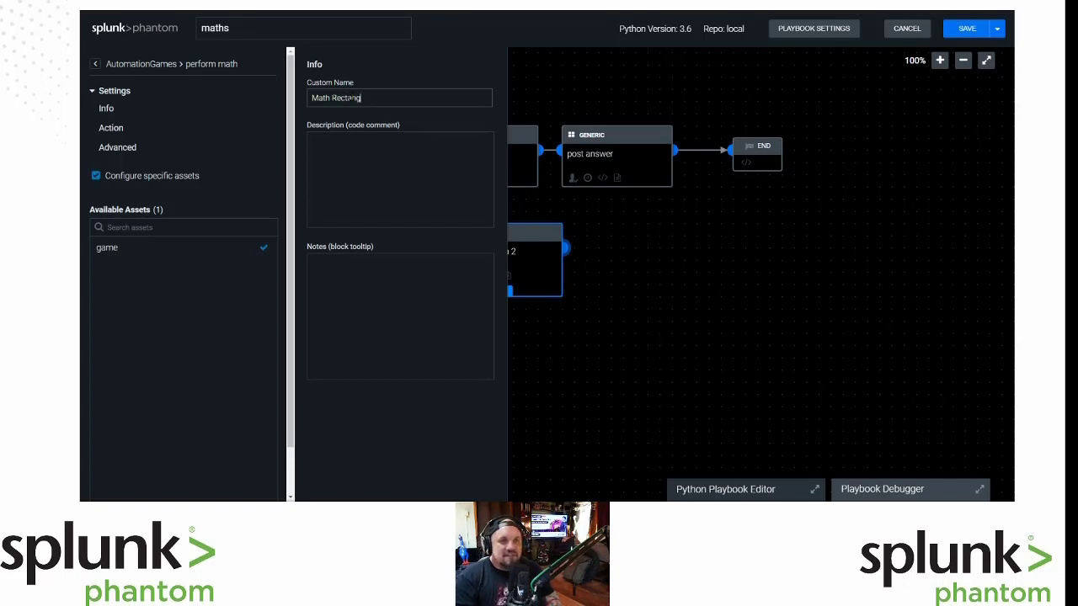
click(595, 379)
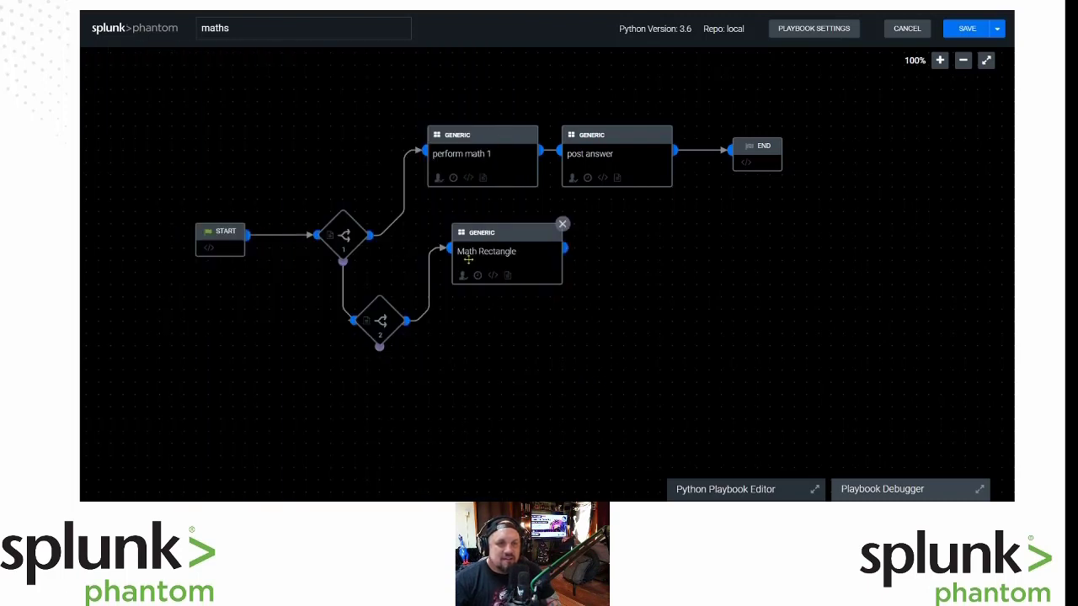
Give the perform math 1 block the custom name 'Math Basic'.
click(465, 154)
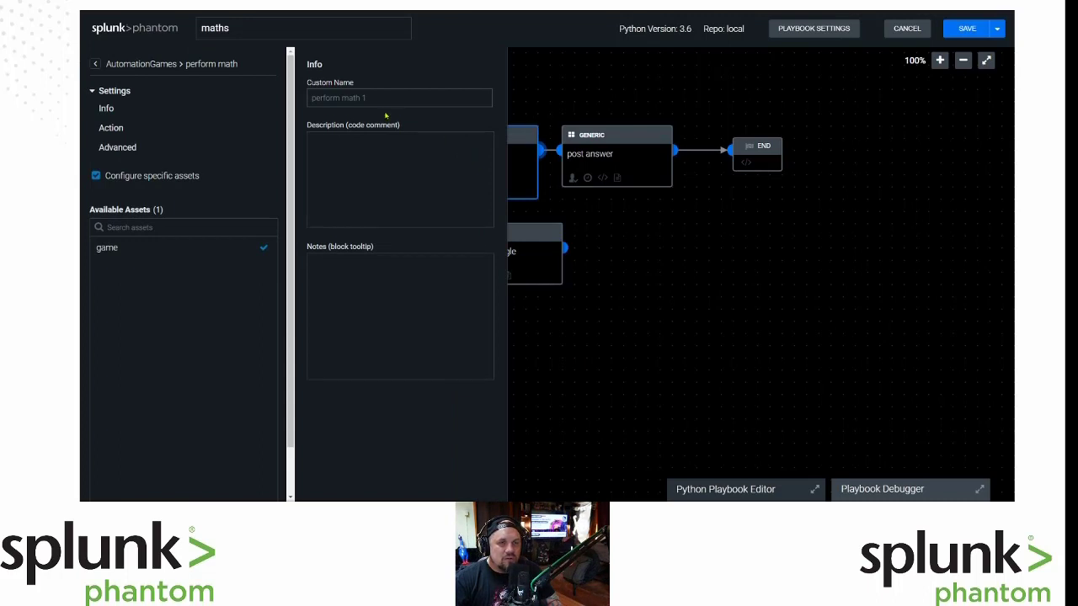
click(293, 91)
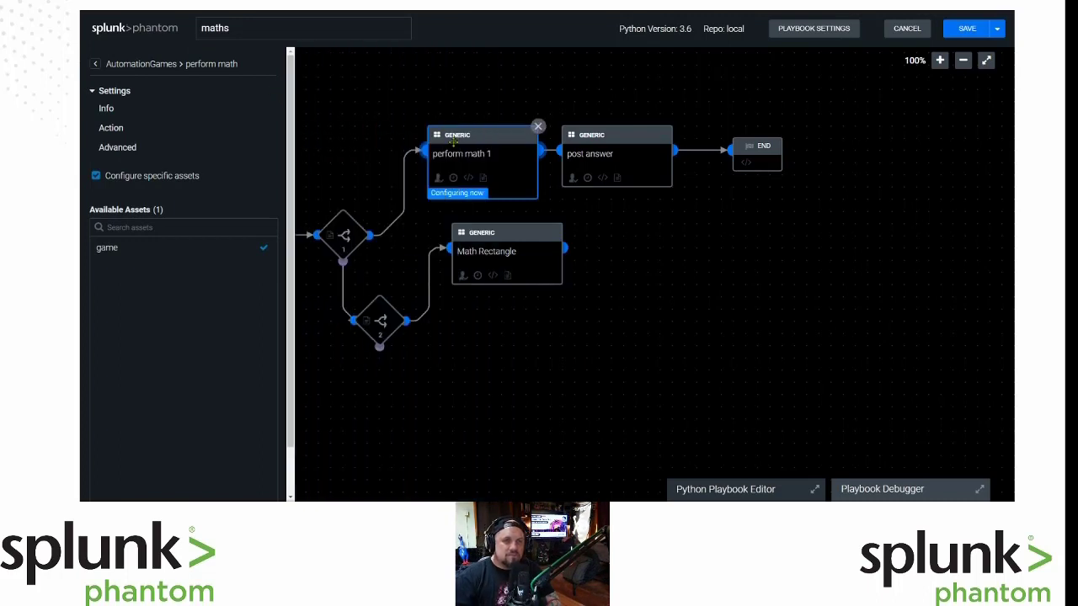
click(455, 158)
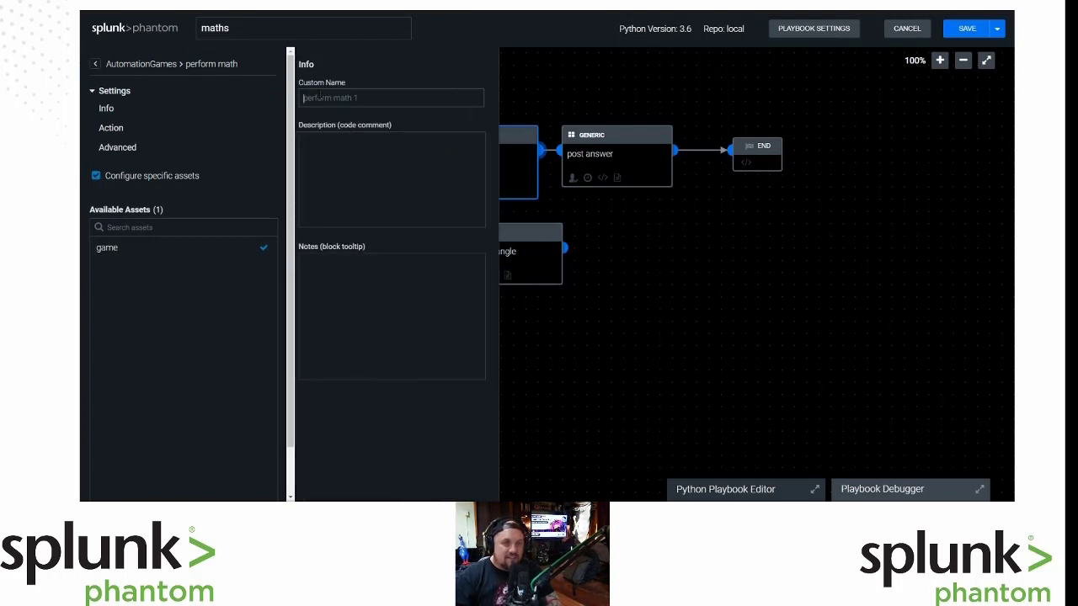
text(mat)
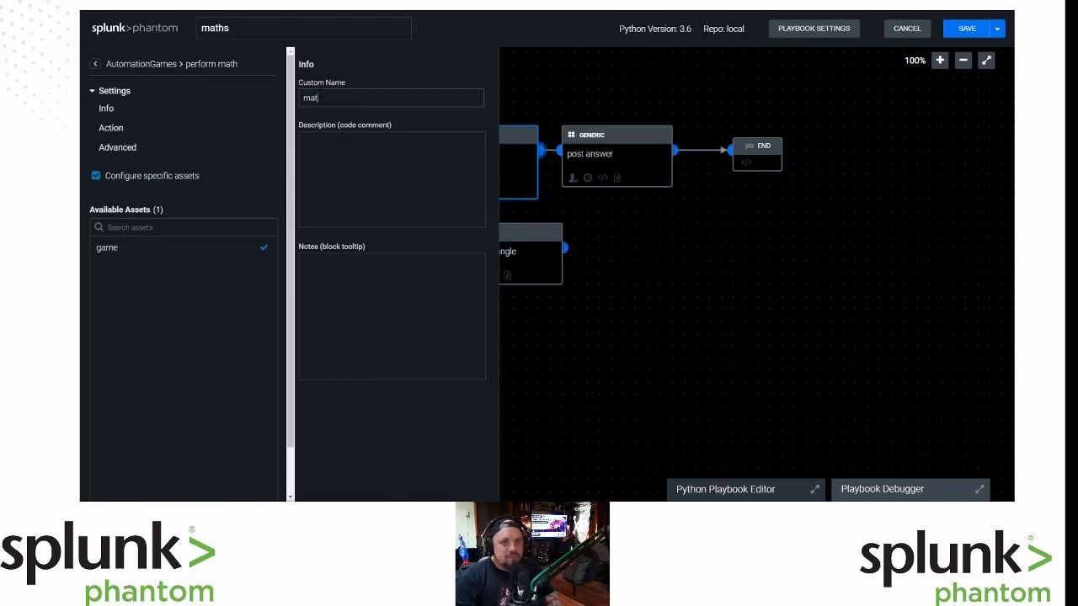
key(BackSpace)
key(BackSpace)
key(BackSpace)
text(Math Basic)
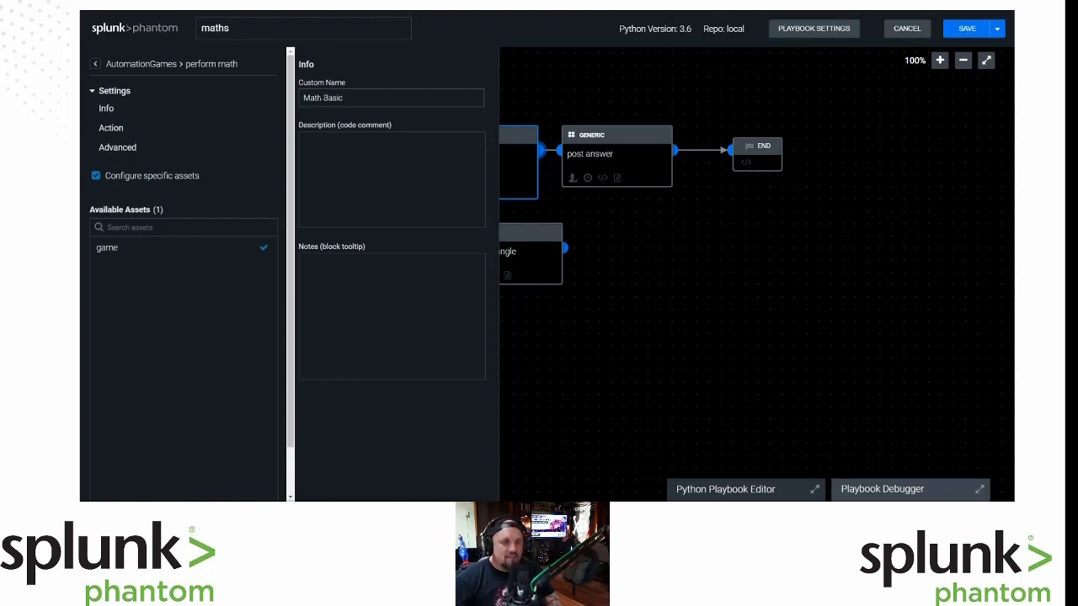
click(748, 388)
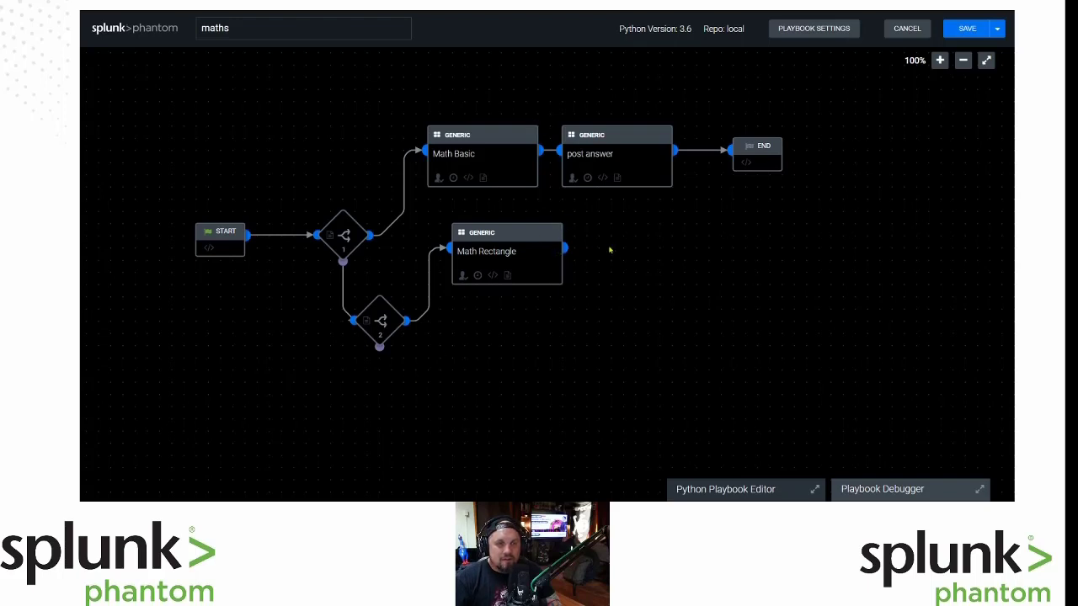
Add an AutomationGames post answer action on the game asset after Math Rectangle.
click(567, 250)
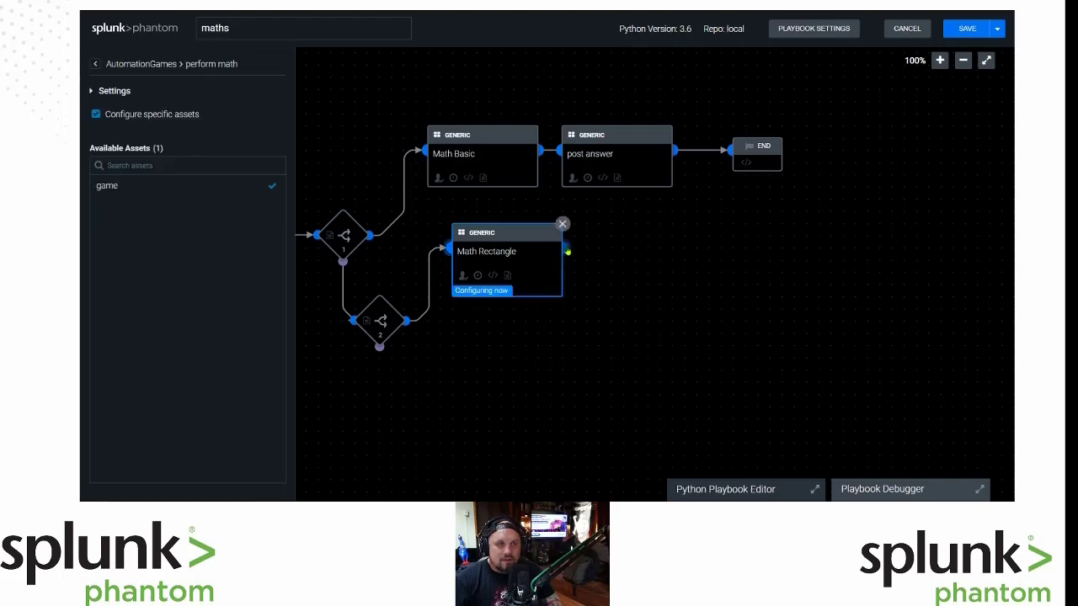
click(568, 250)
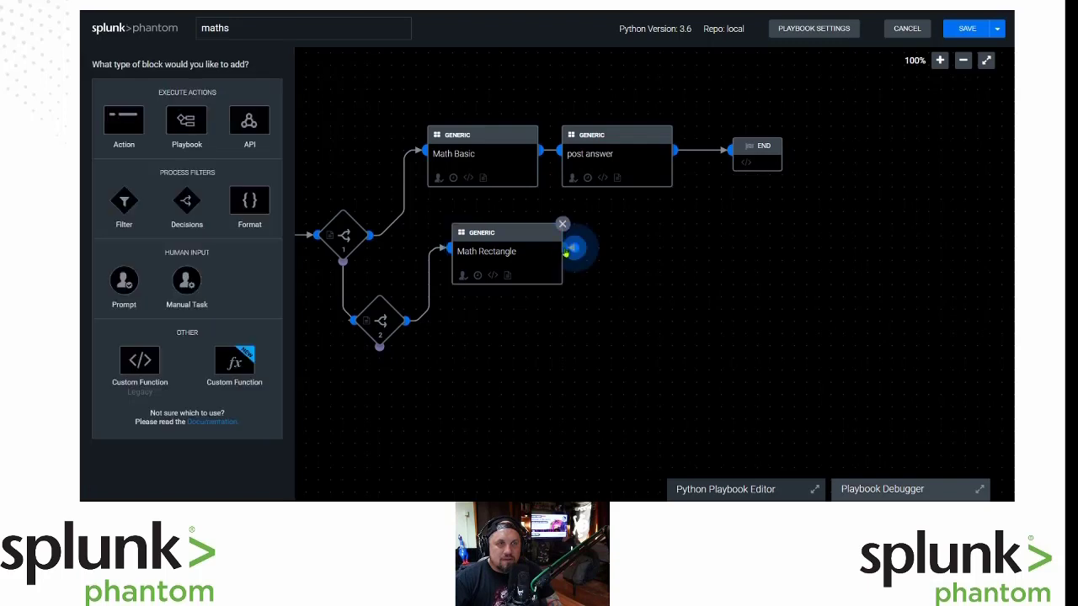
click(122, 126)
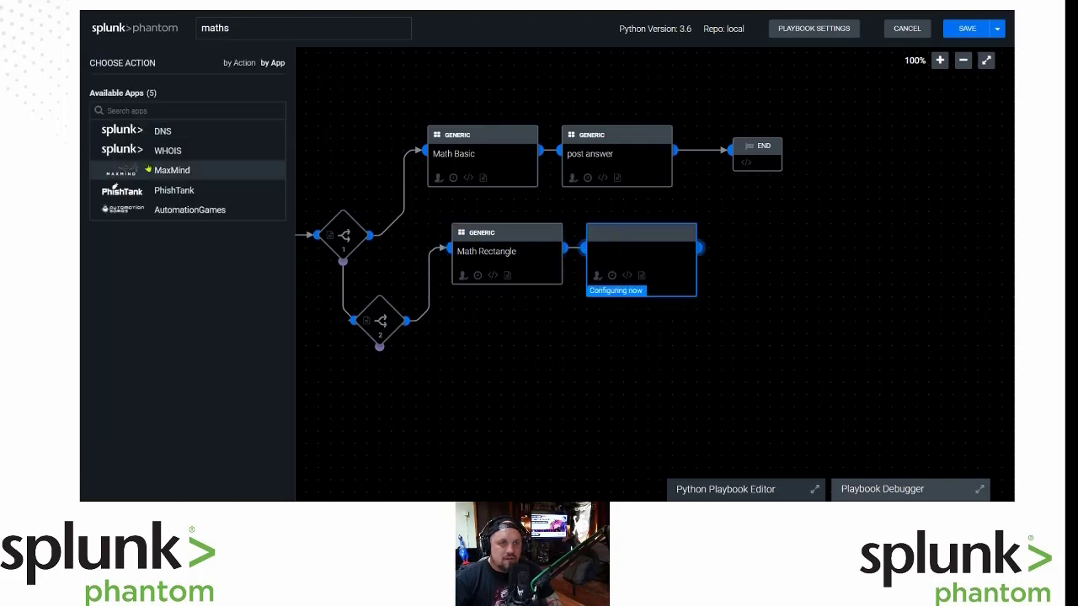
click(172, 209)
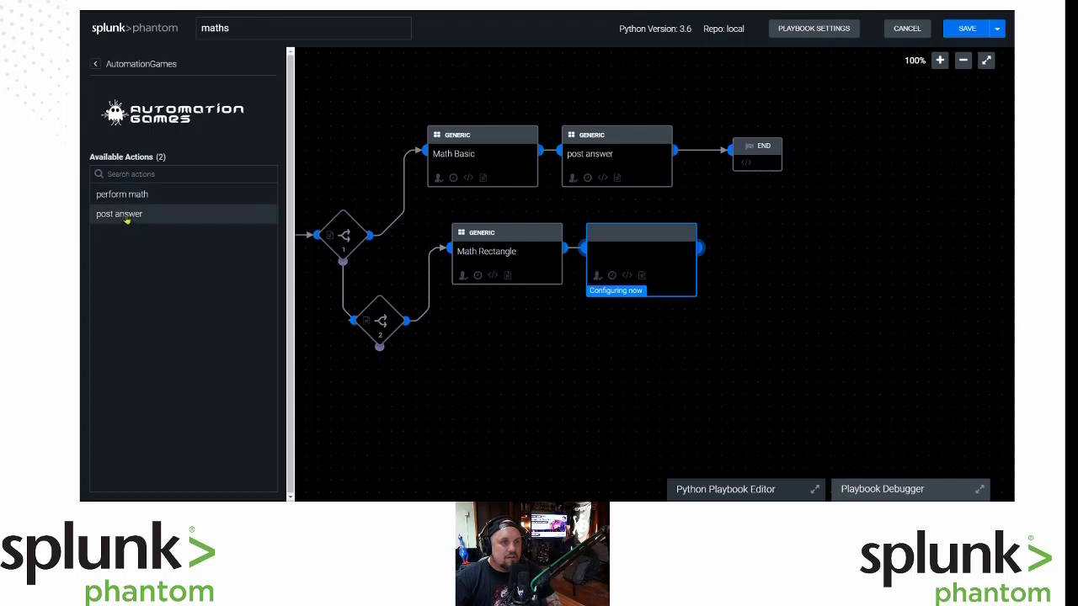
click(154, 217)
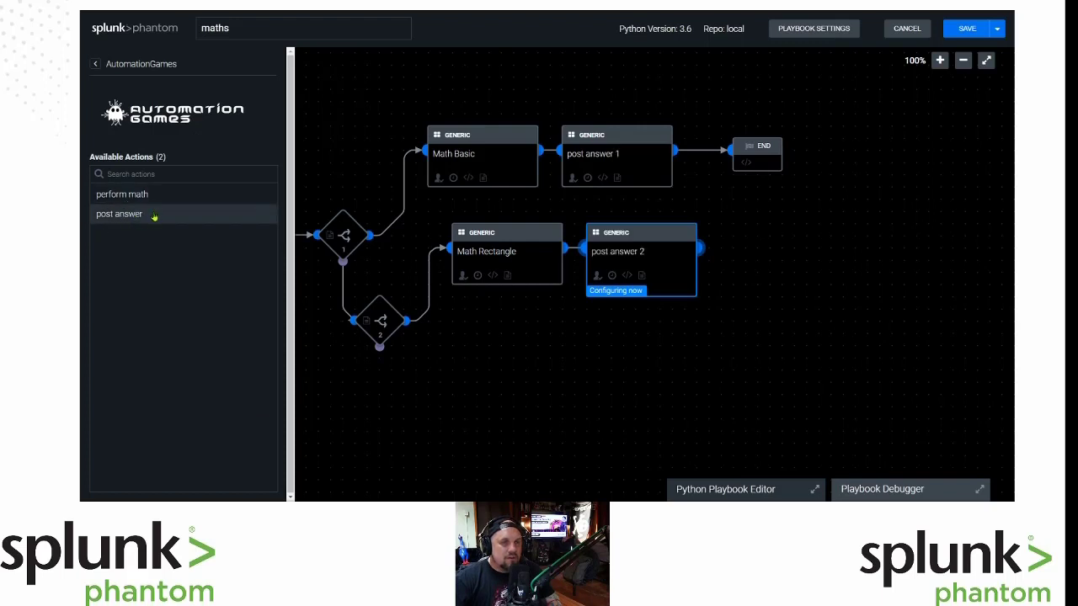
click(107, 189)
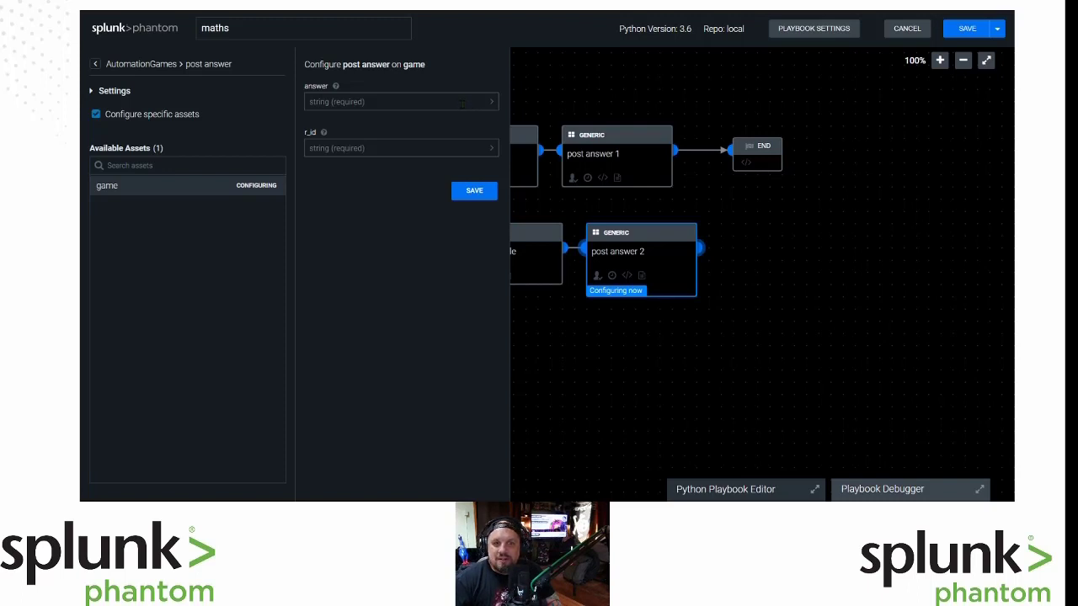
Set post answer 2's answer to Math_Rectangle:action_result.data.*.answer.
click(461, 102)
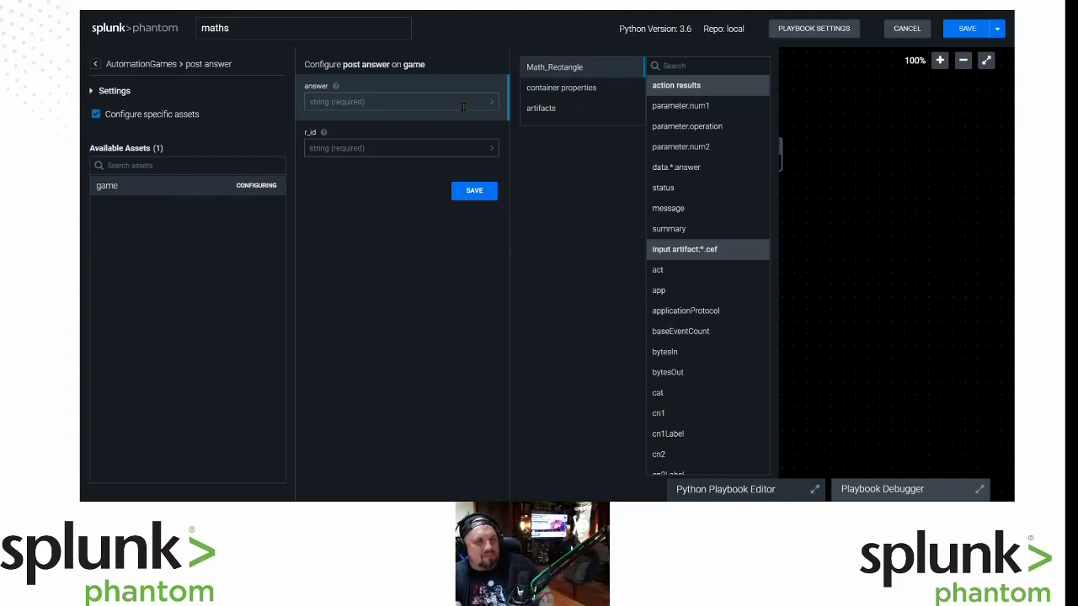
click(492, 104)
click(492, 104)
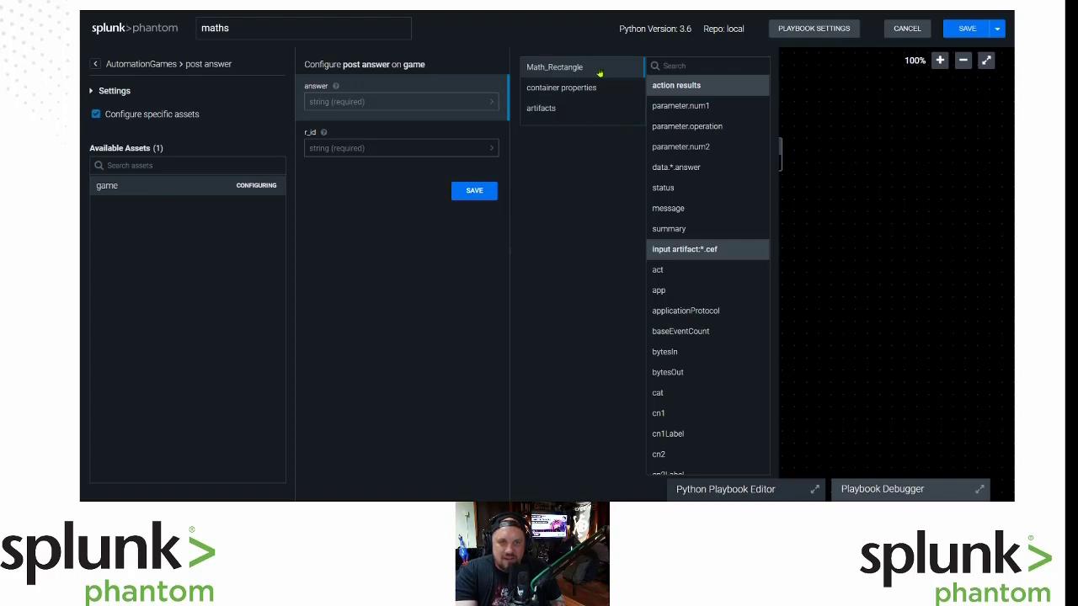
click(699, 68)
text(data)
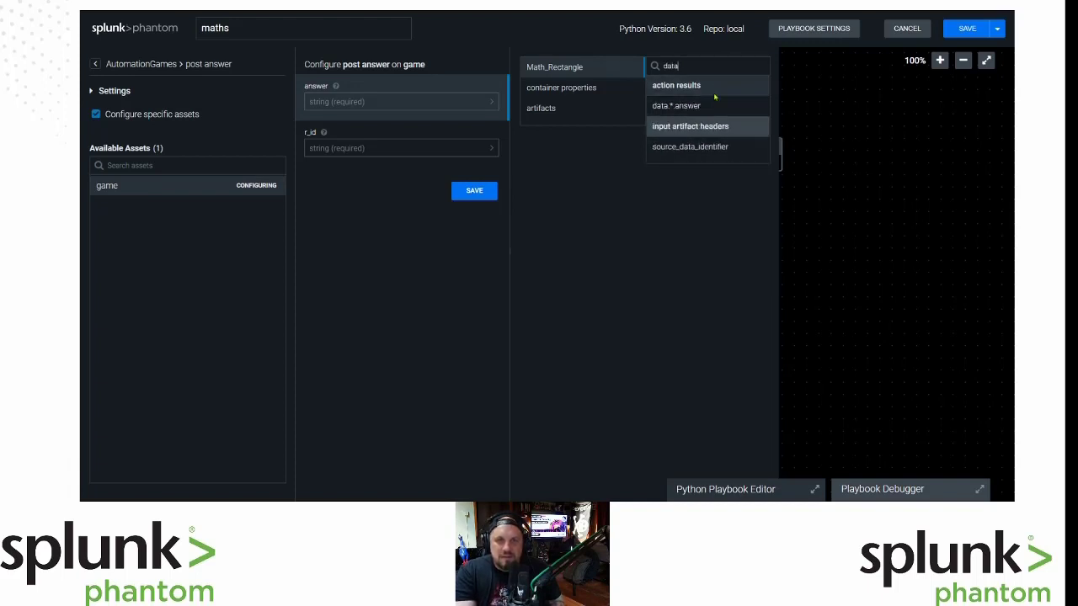
click(746, 106)
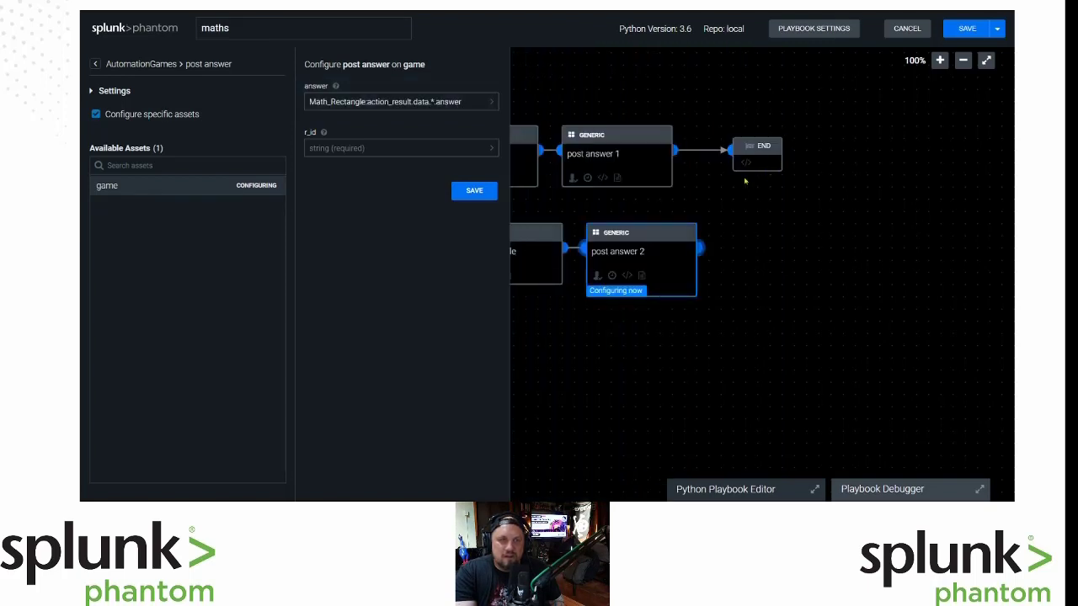
Search the r_id field choices for 'iden' and pick source_data_identifier for r_id.
click(469, 147)
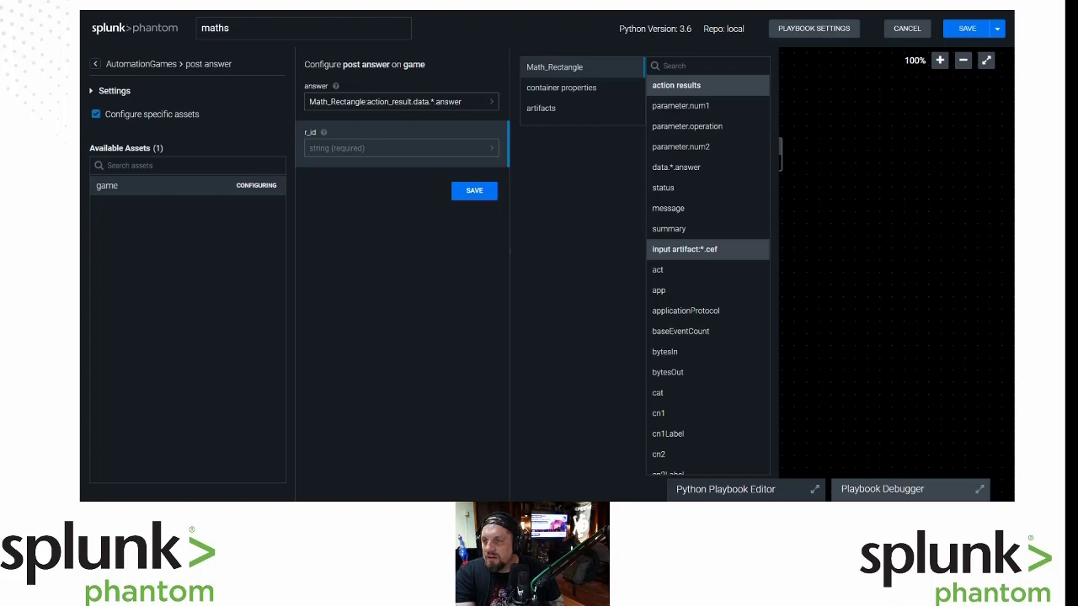
click(692, 65)
text(iden)
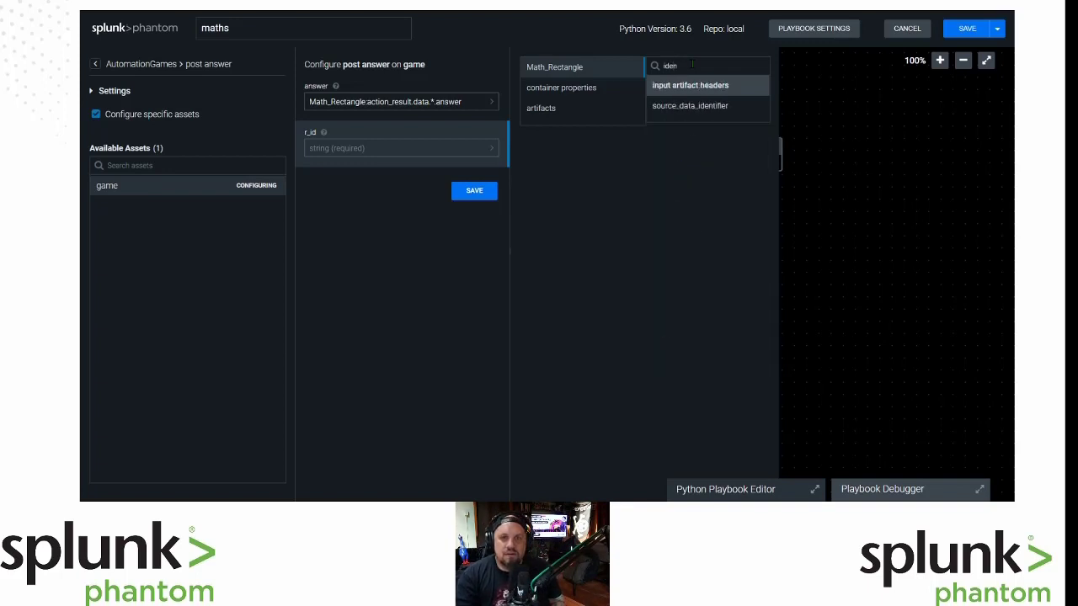
click(690, 107)
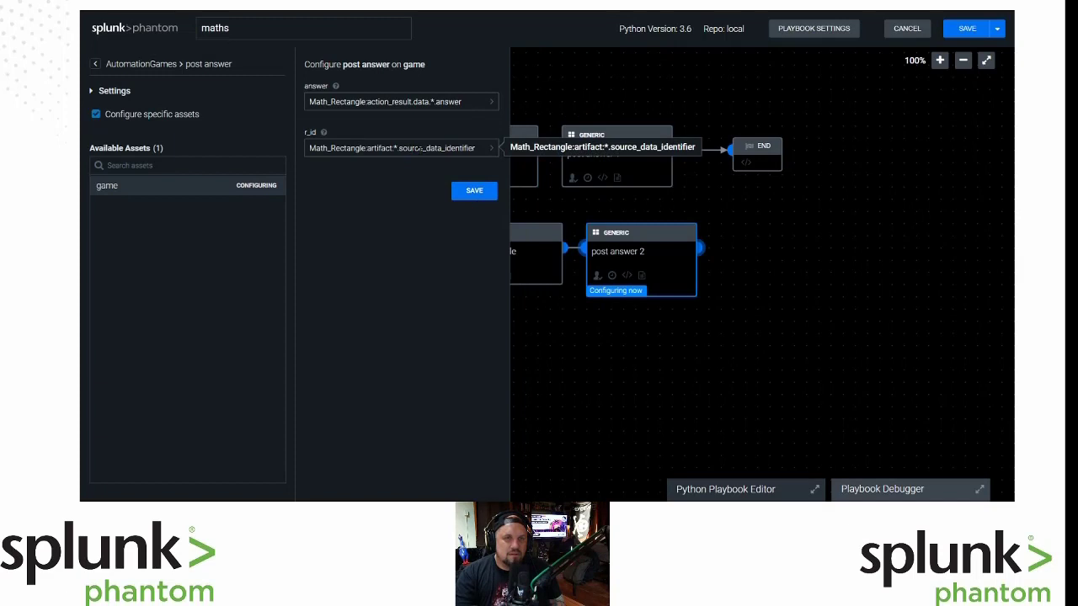
click(419, 148)
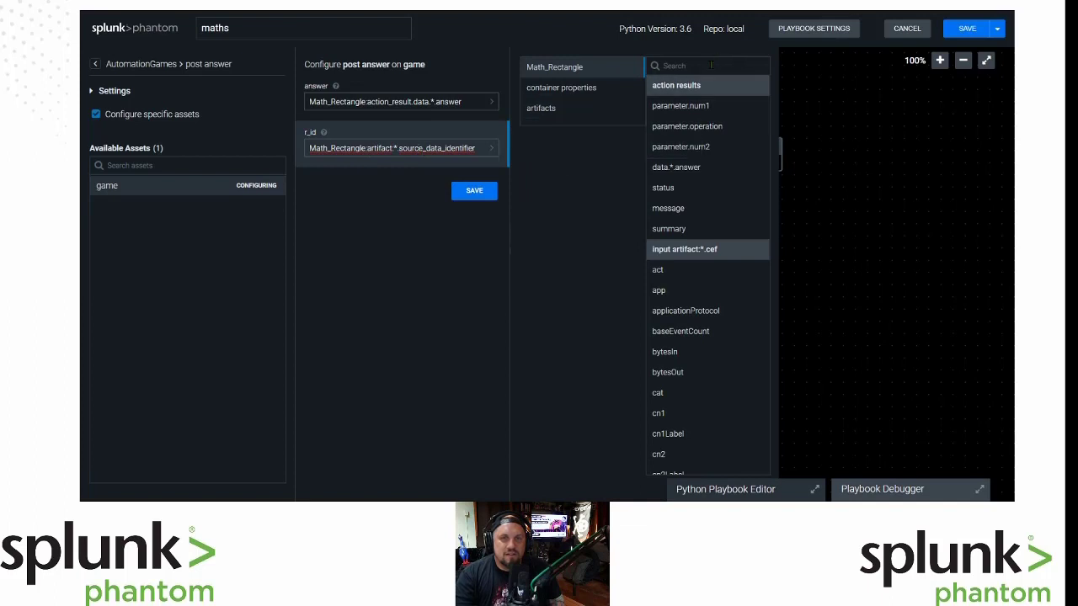
click(547, 90)
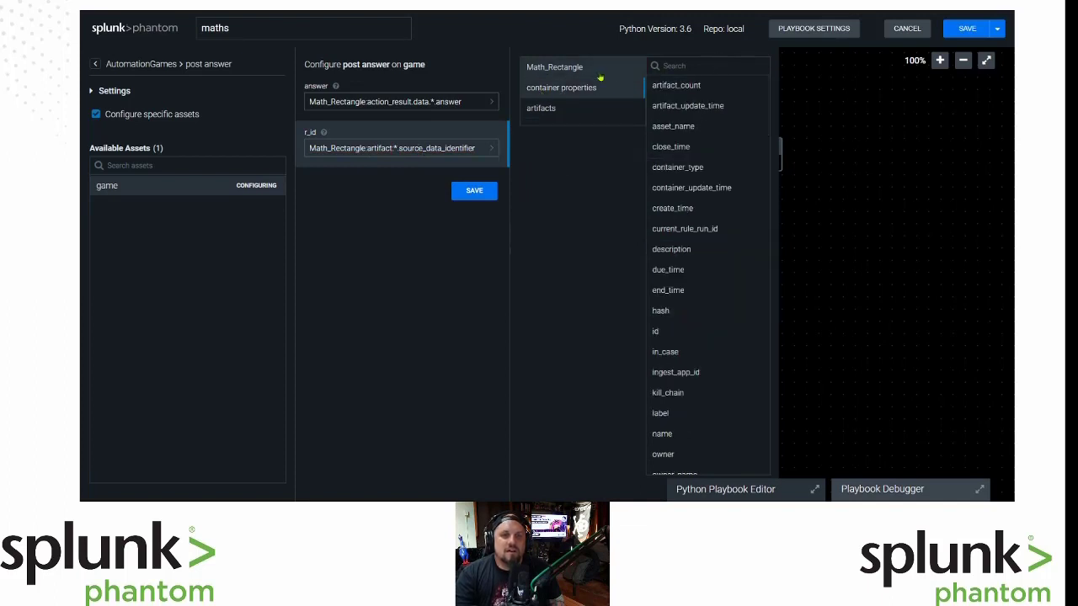
click(586, 103)
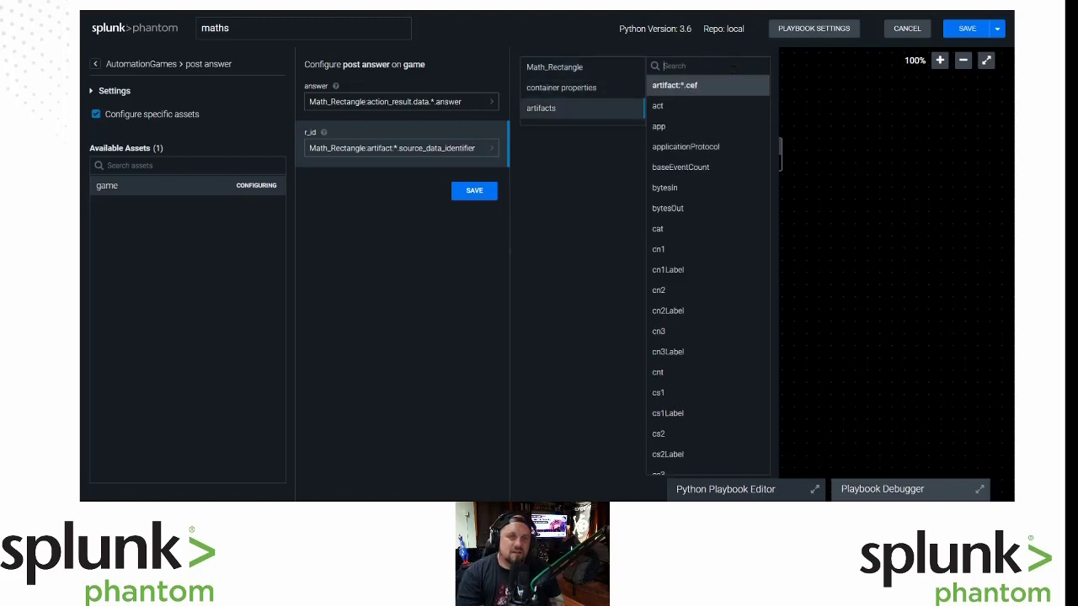
text(sout)
key(BackSpace)
text(r)
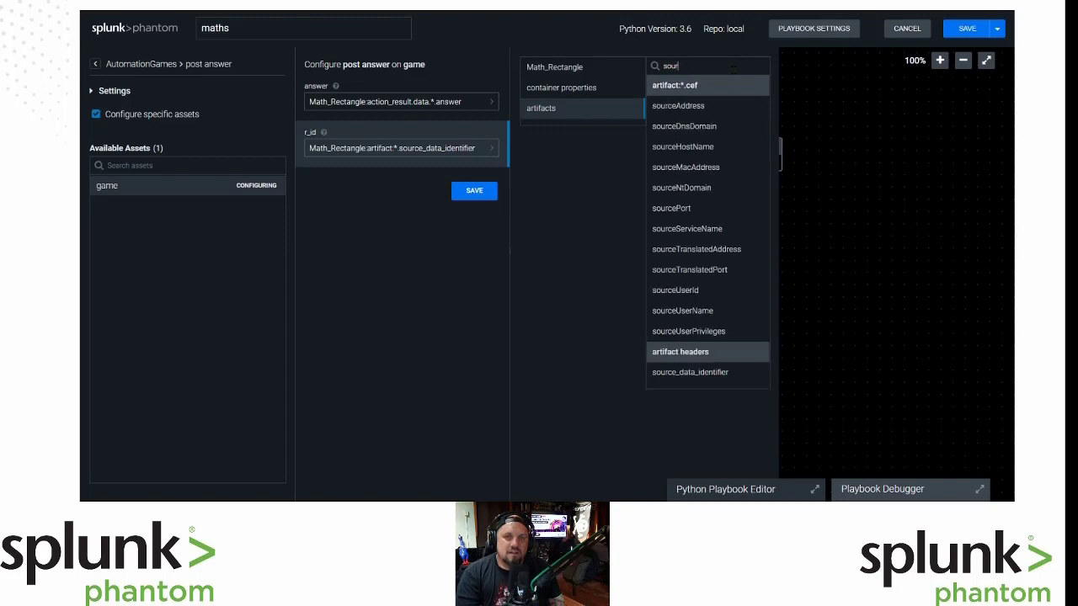
key(BackSpace)
key(BackSpace)
key(BackSpace)
key(BackSpace)
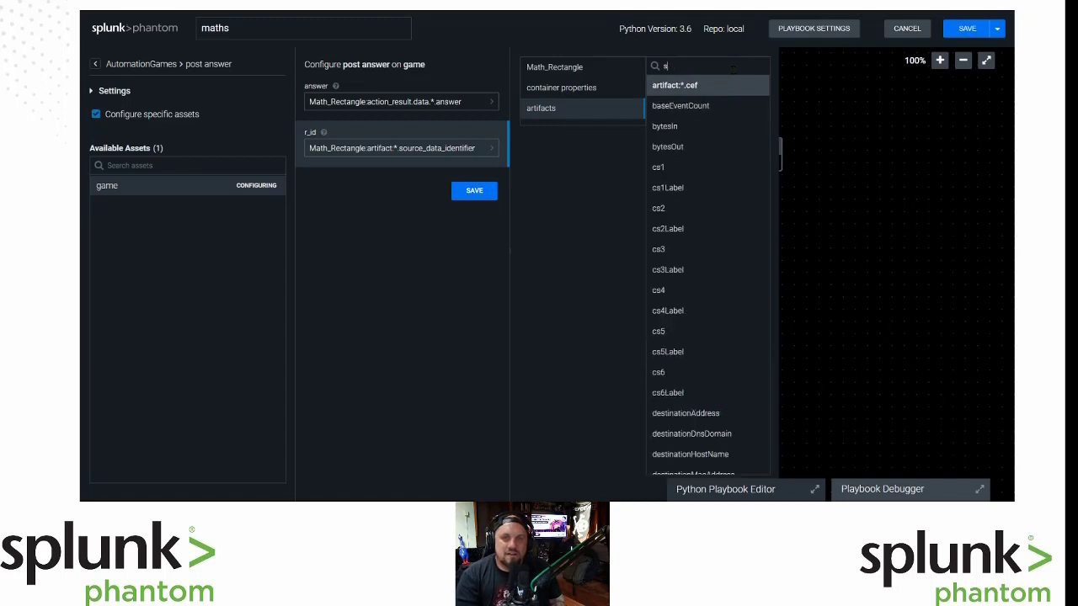
text(ident)
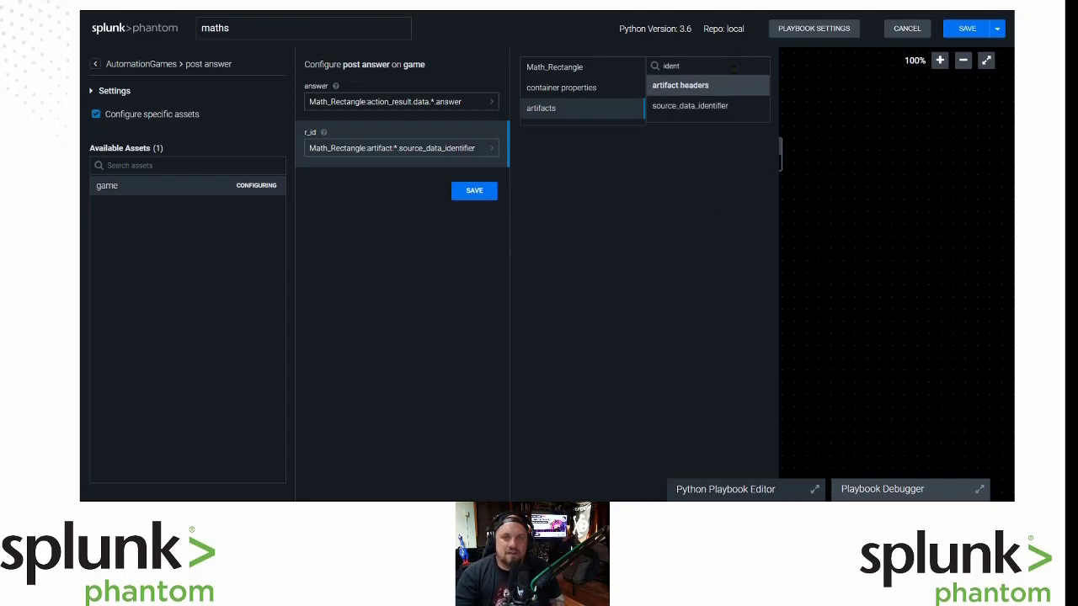
click(713, 108)
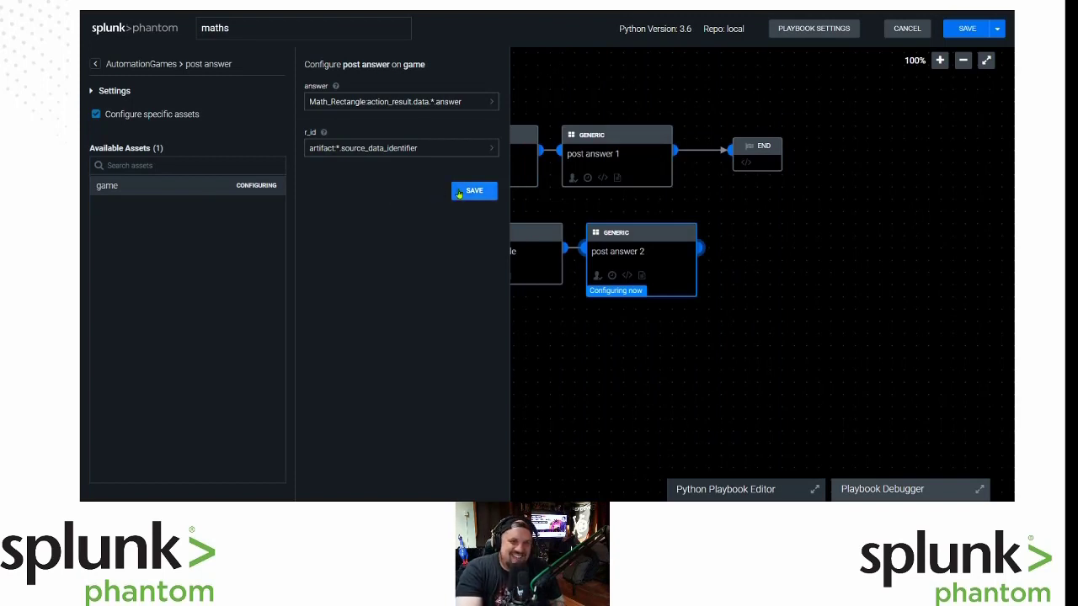
Set r_id to container:source_data_identifier from container properties and save post answer 2.
click(404, 148)
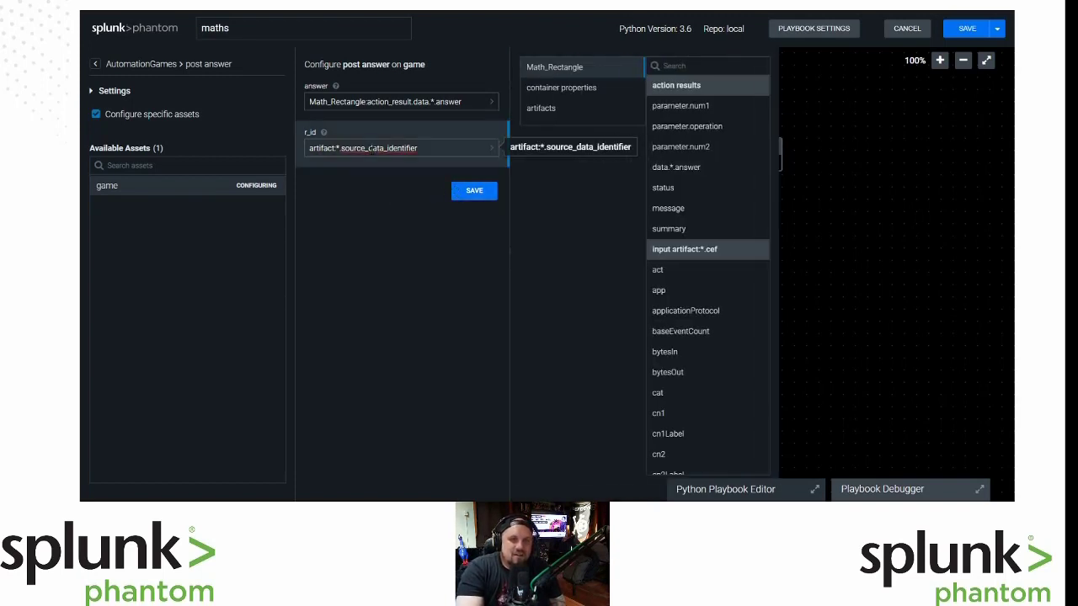
click(576, 91)
click(704, 64)
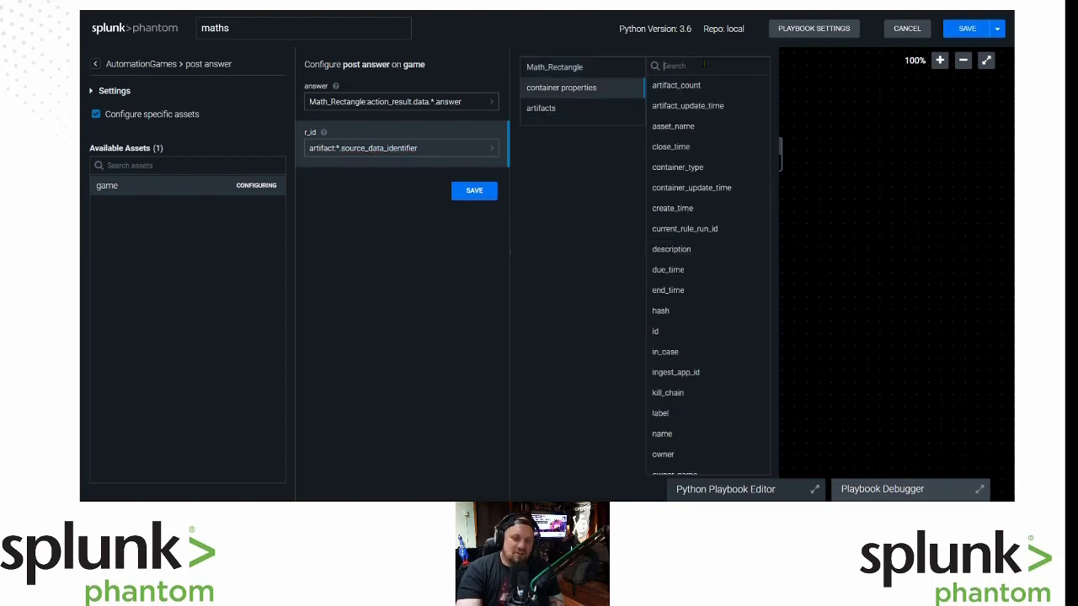
text(iden)
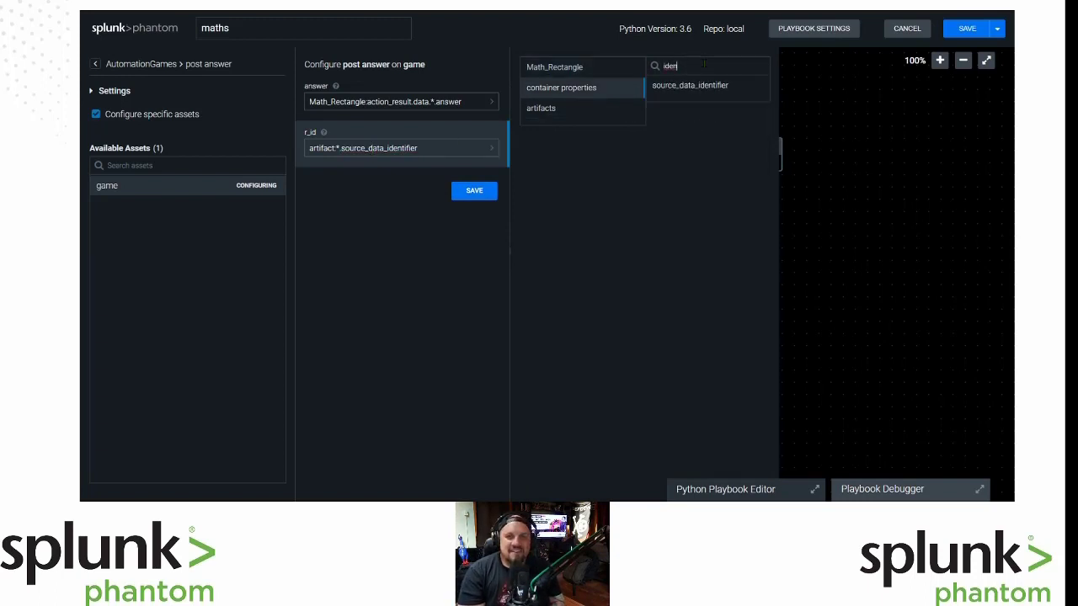
click(720, 91)
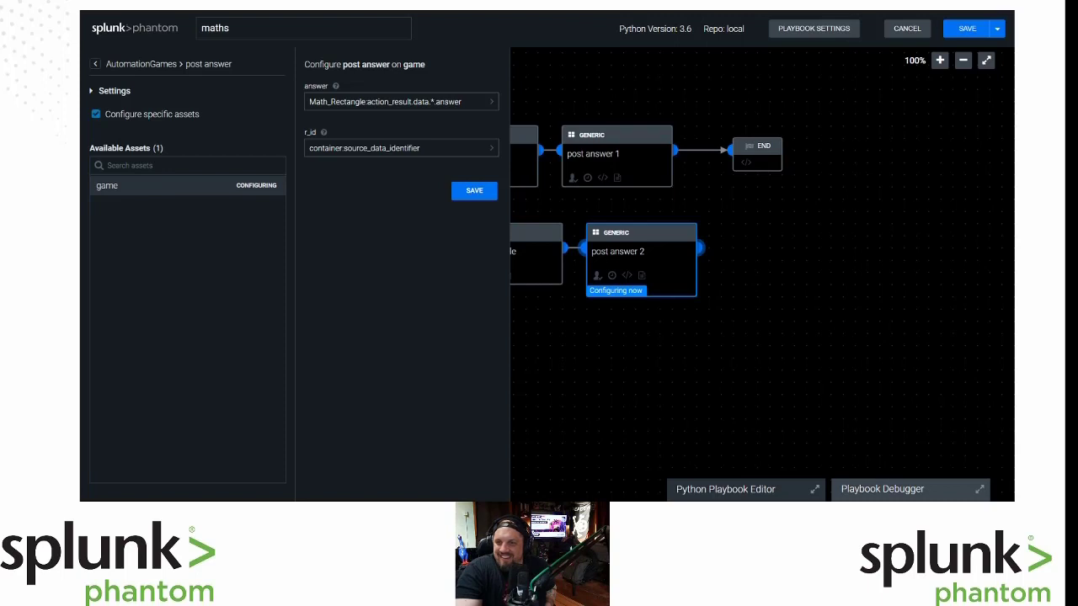
click(473, 191)
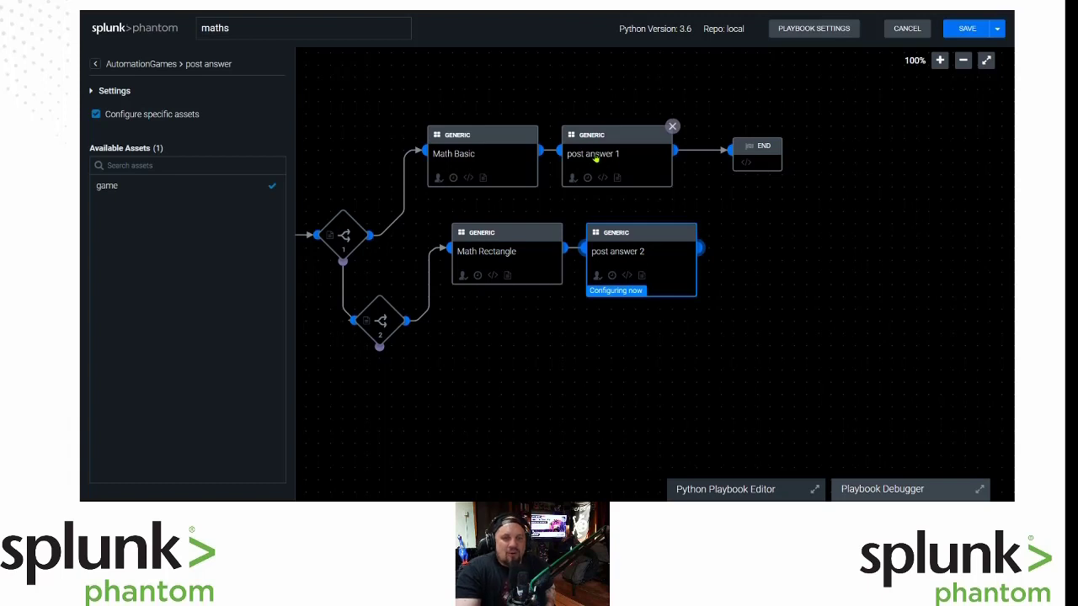
Rename post answer 1 to 'Math Basic Answer' through its Info settings.
click(594, 157)
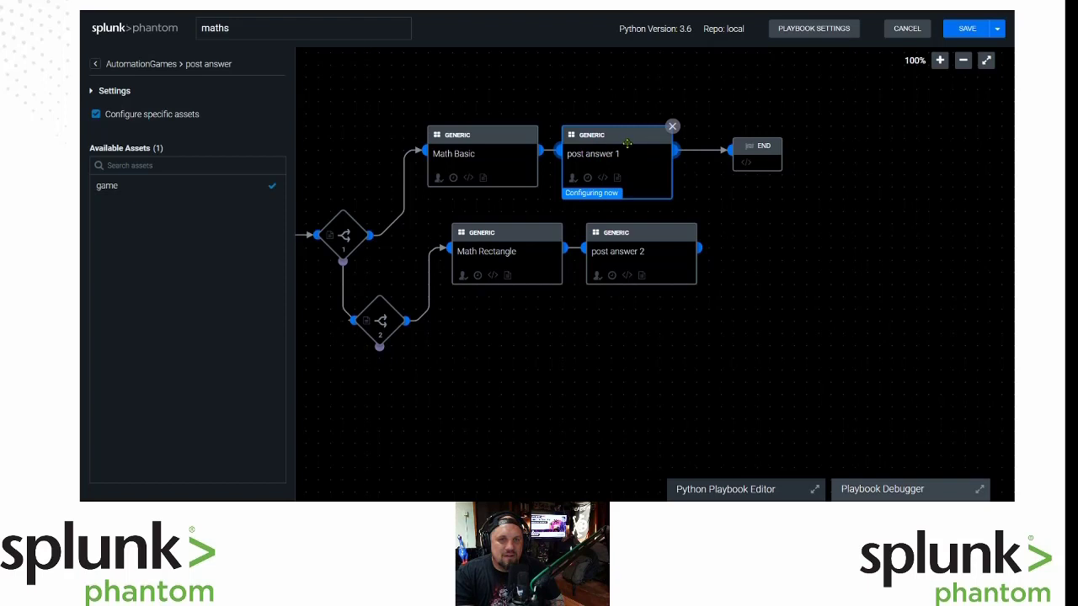
click(105, 90)
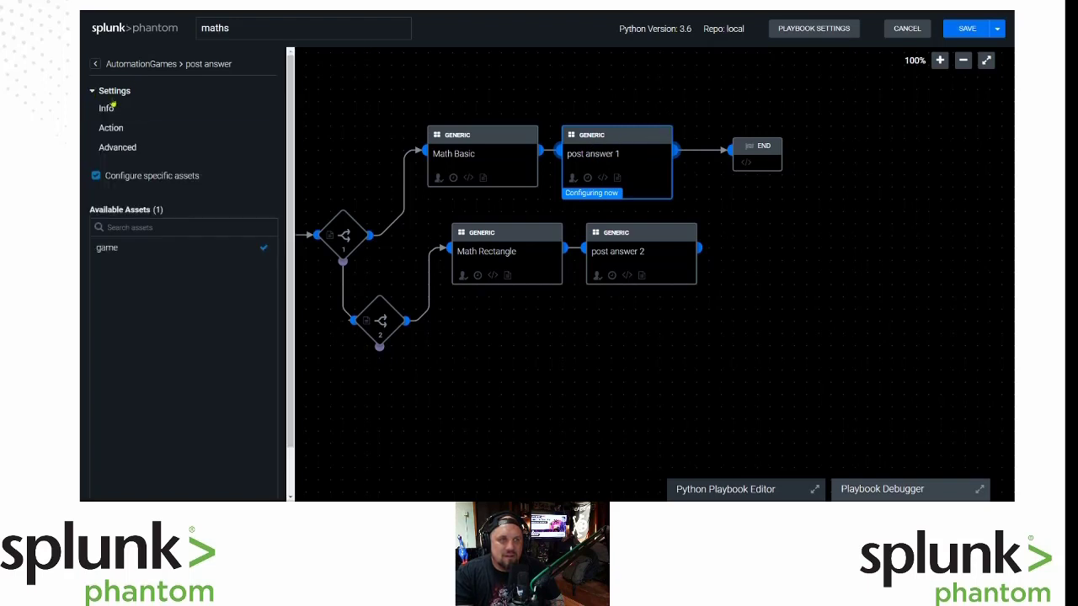
click(162, 112)
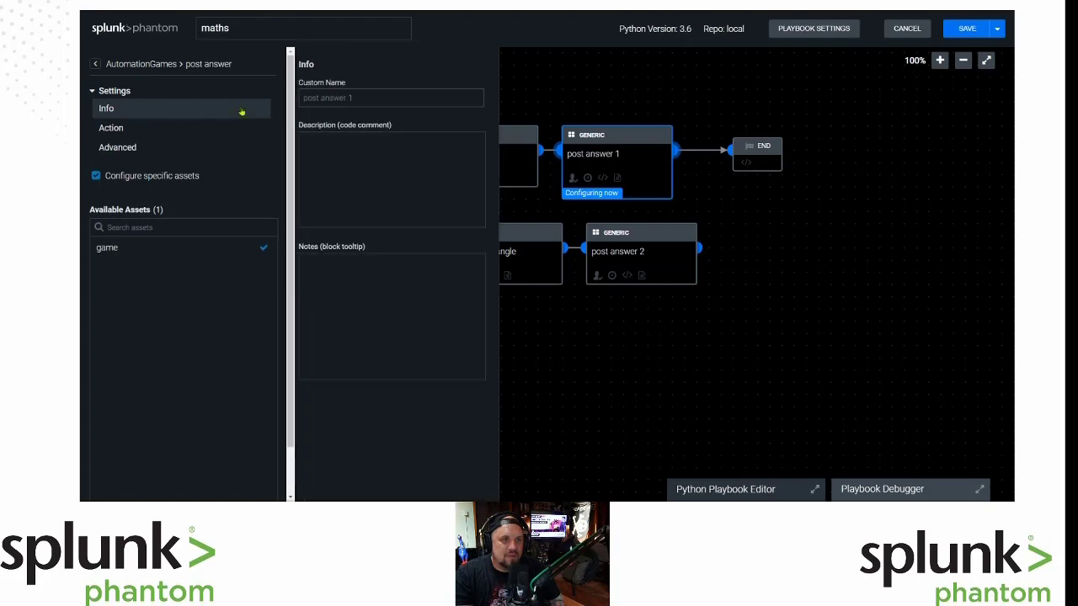
click(124, 108)
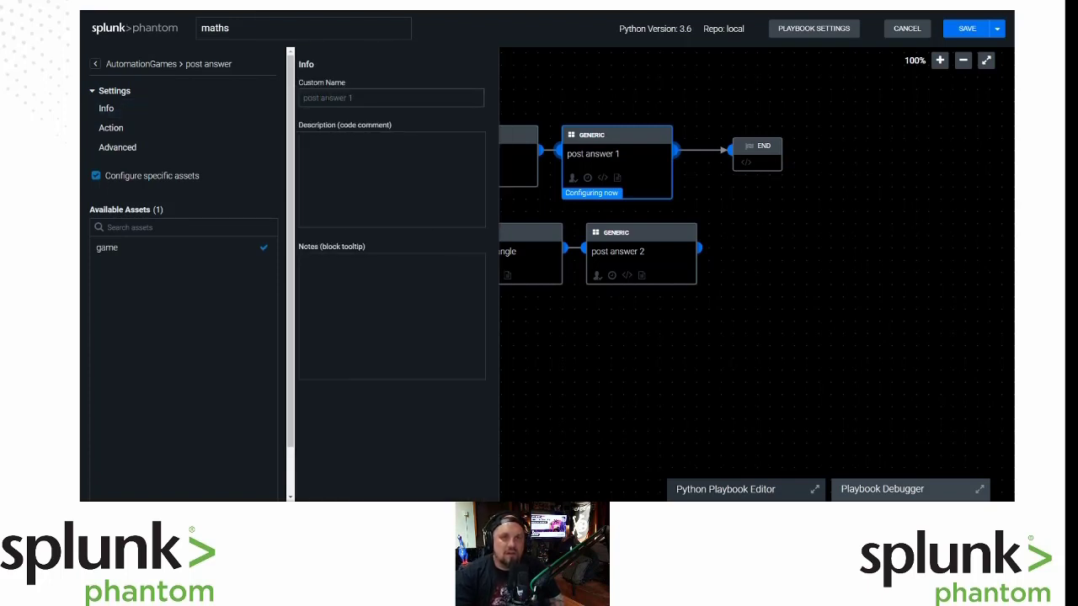
text(Ma)
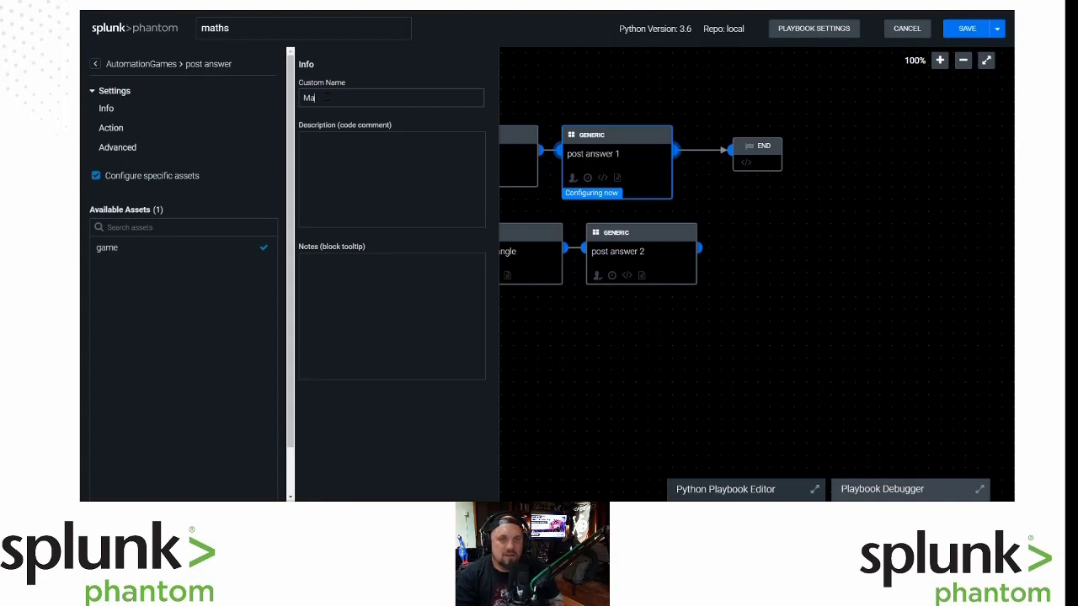
text(th Basic Answer)
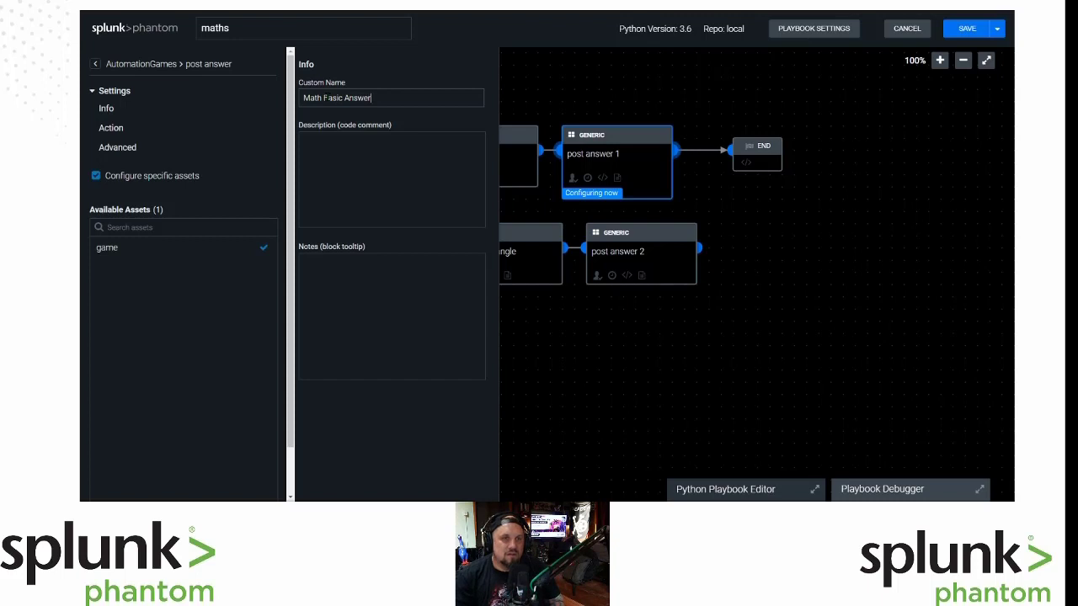
click(546, 56)
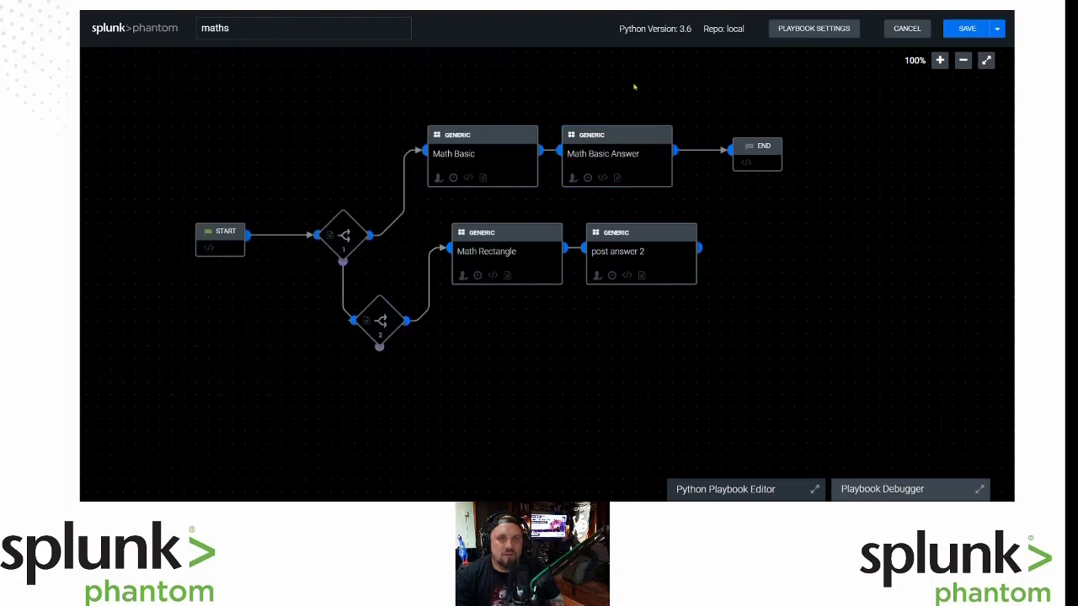
Rename post answer 2 to 'Math Rectangle Answer' through its Info settings.
click(621, 259)
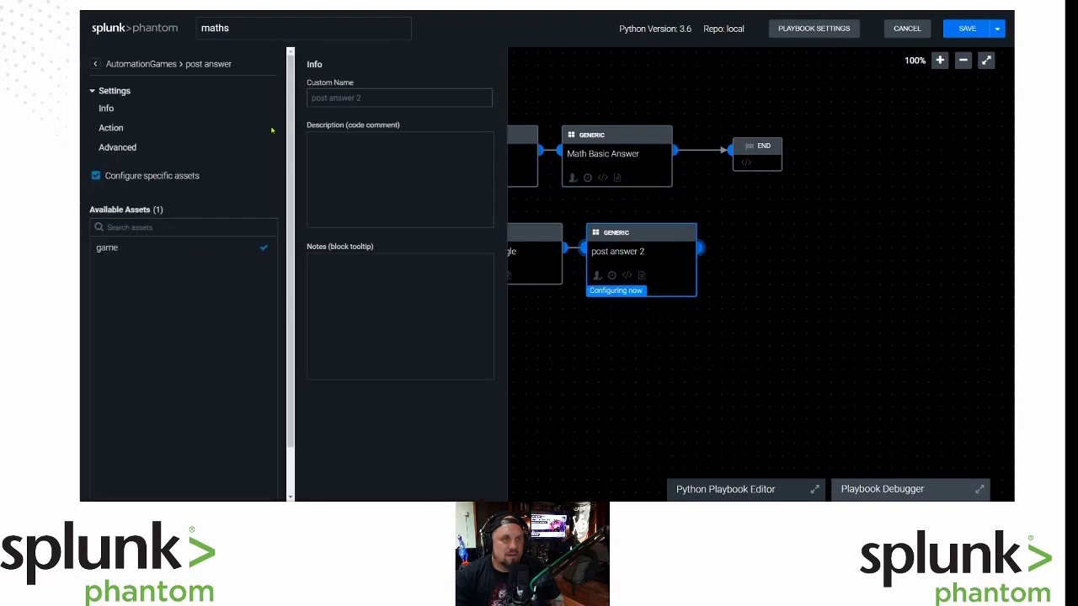
click(92, 91)
click(91, 92)
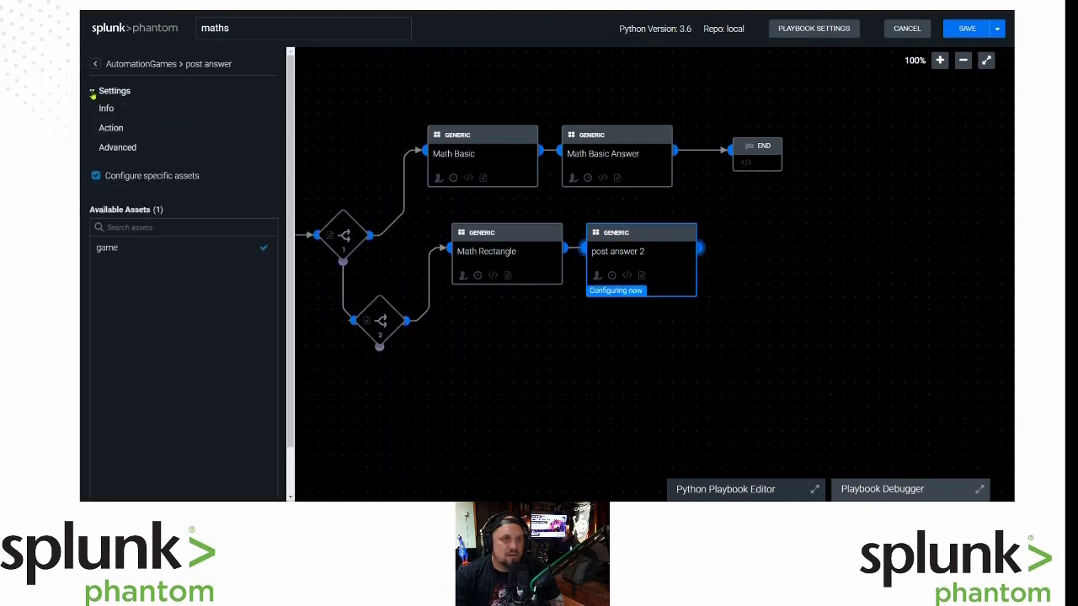
click(135, 116)
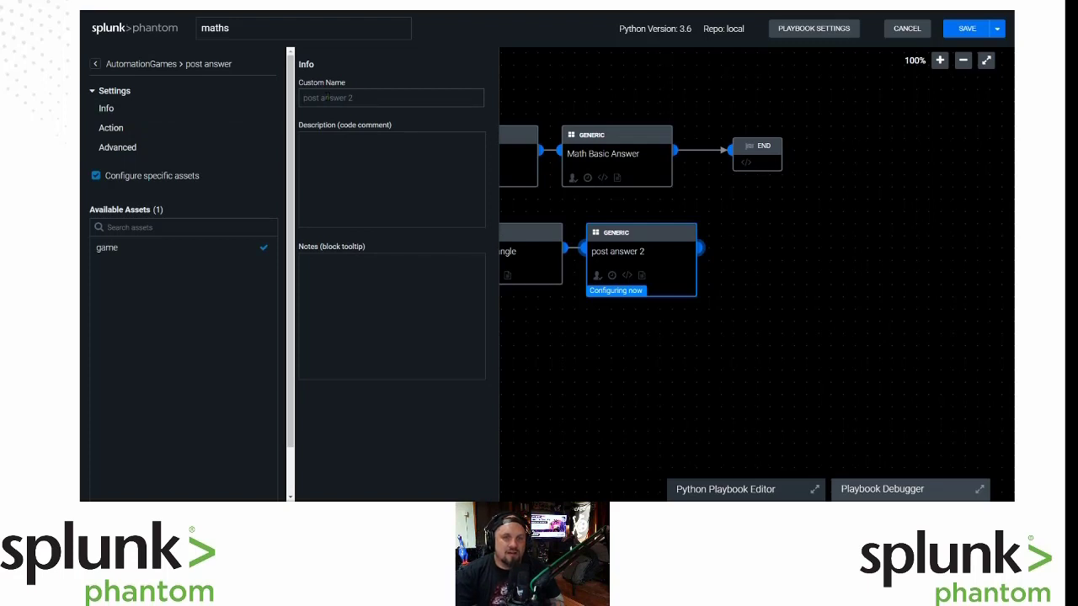
text(Math re)
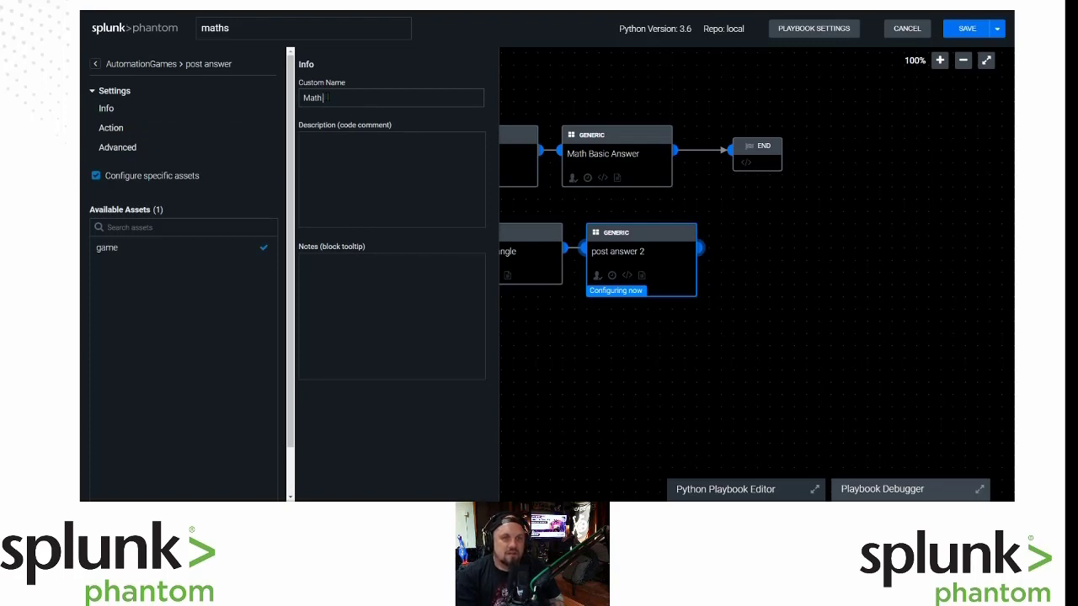
key(BackSpace)
key(BackSpace)
text(Rectangle Answer)
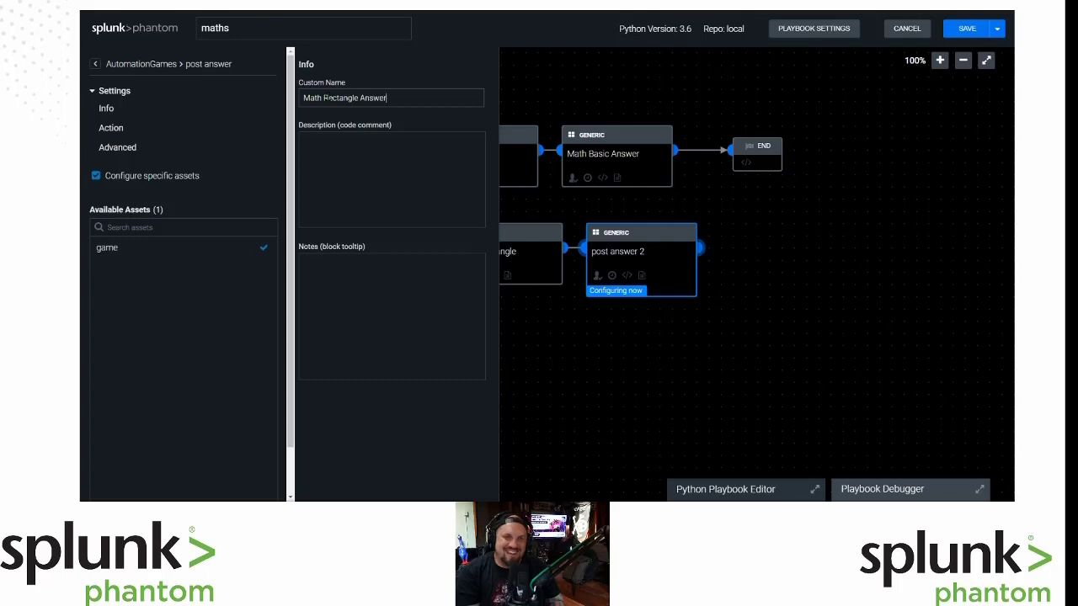
click(600, 411)
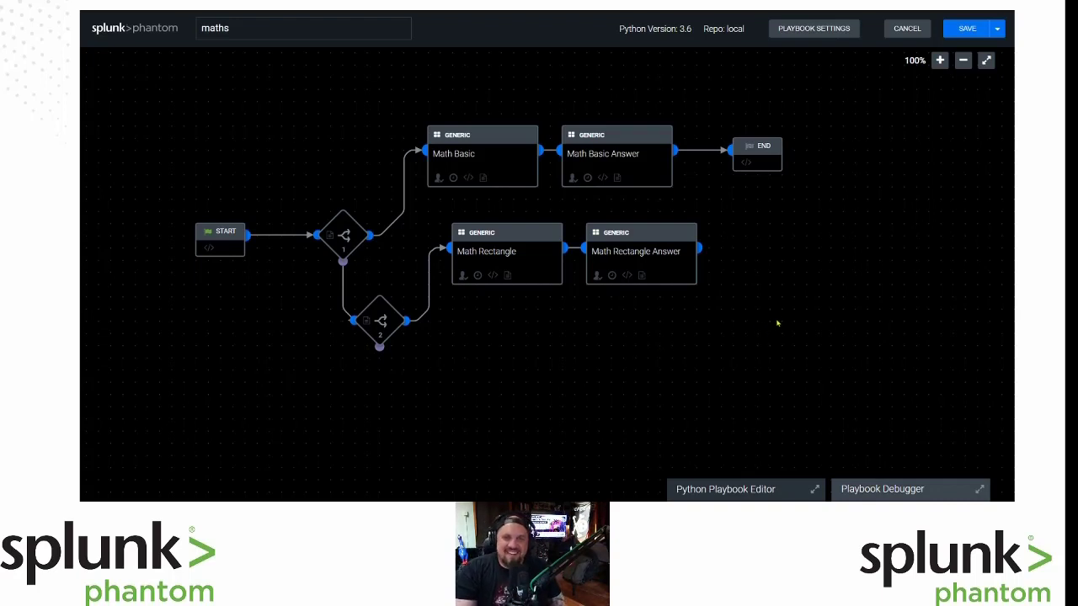
Remove the stray action block added after Math Rectangle Answer.
click(692, 246)
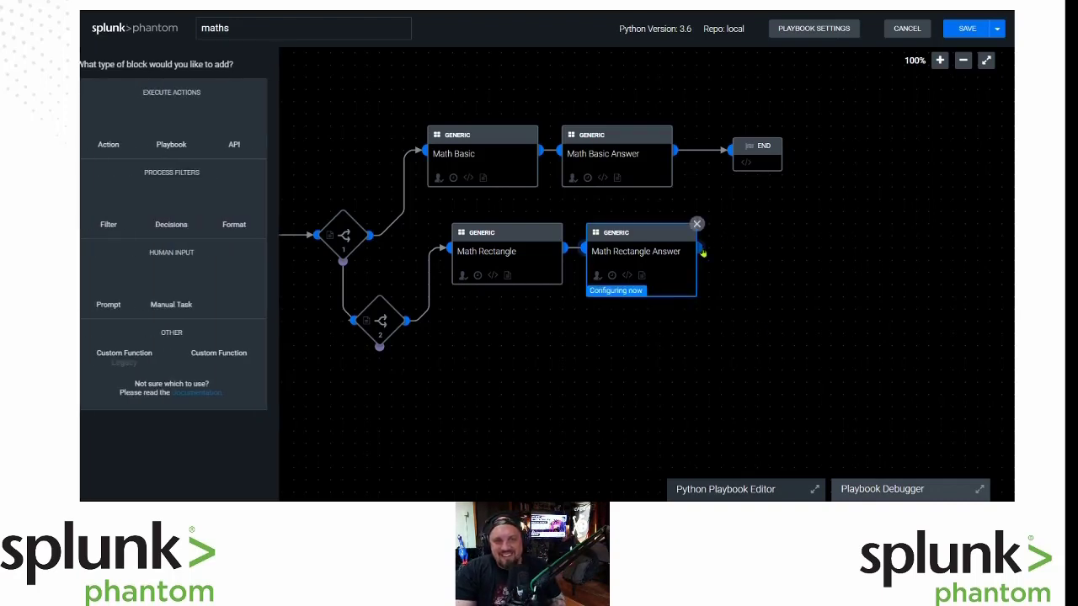
click(701, 247)
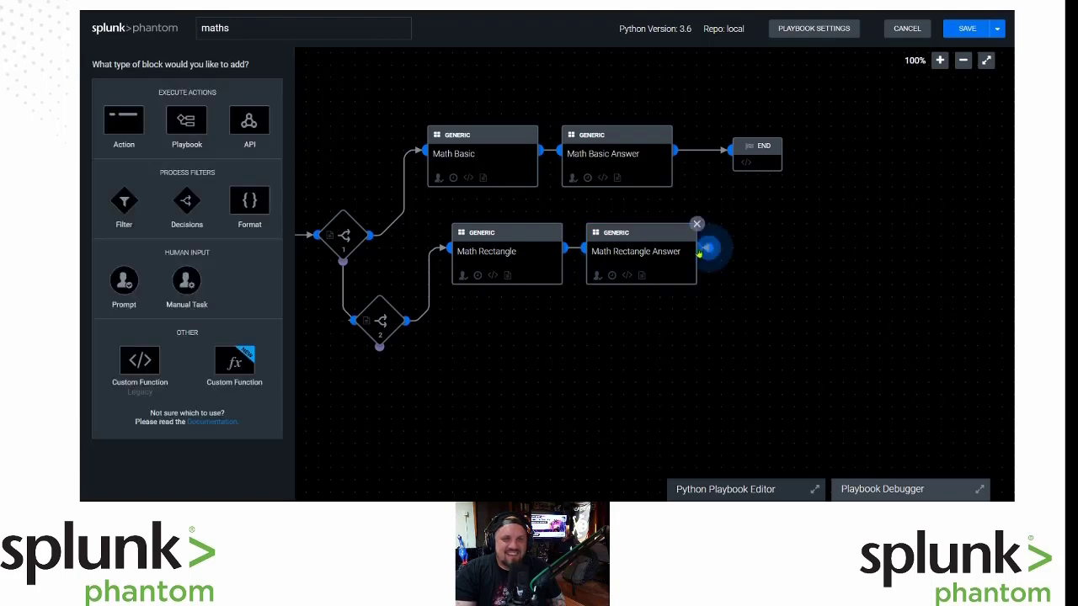
click(127, 121)
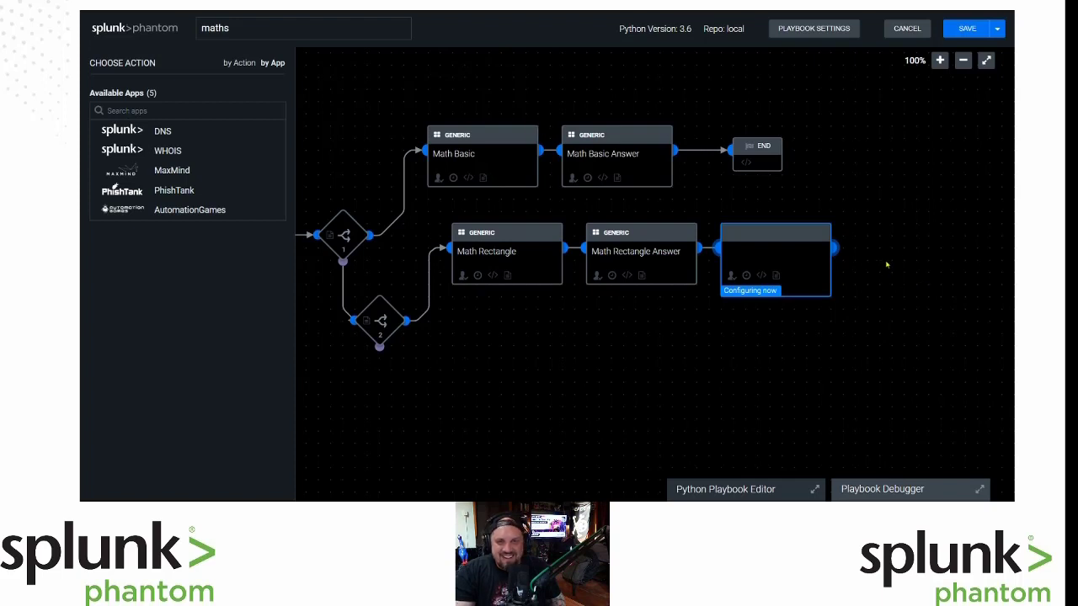
click(757, 148)
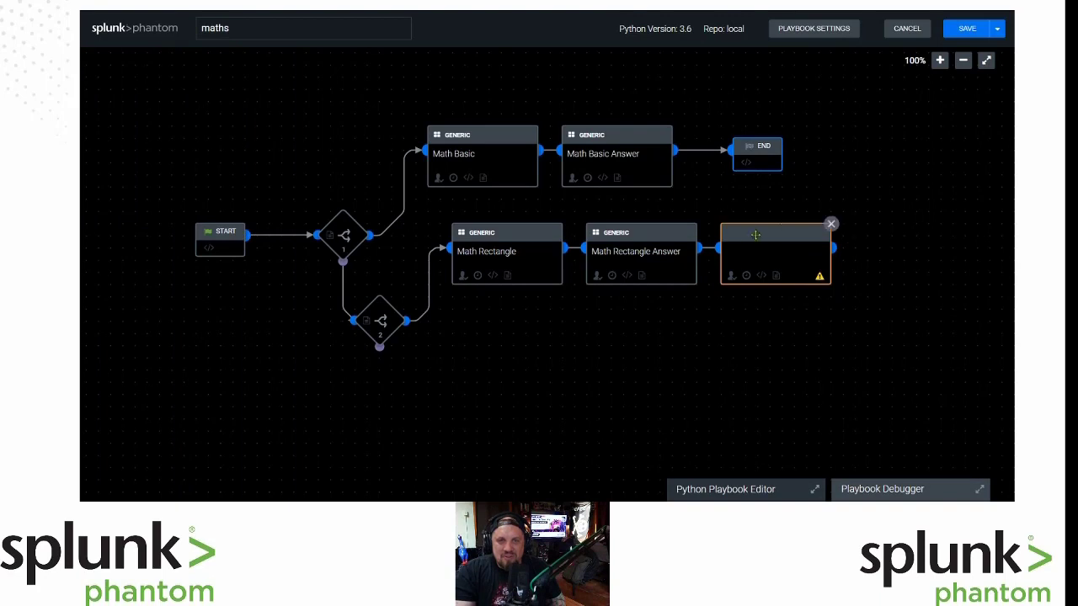
click(830, 224)
click(671, 158)
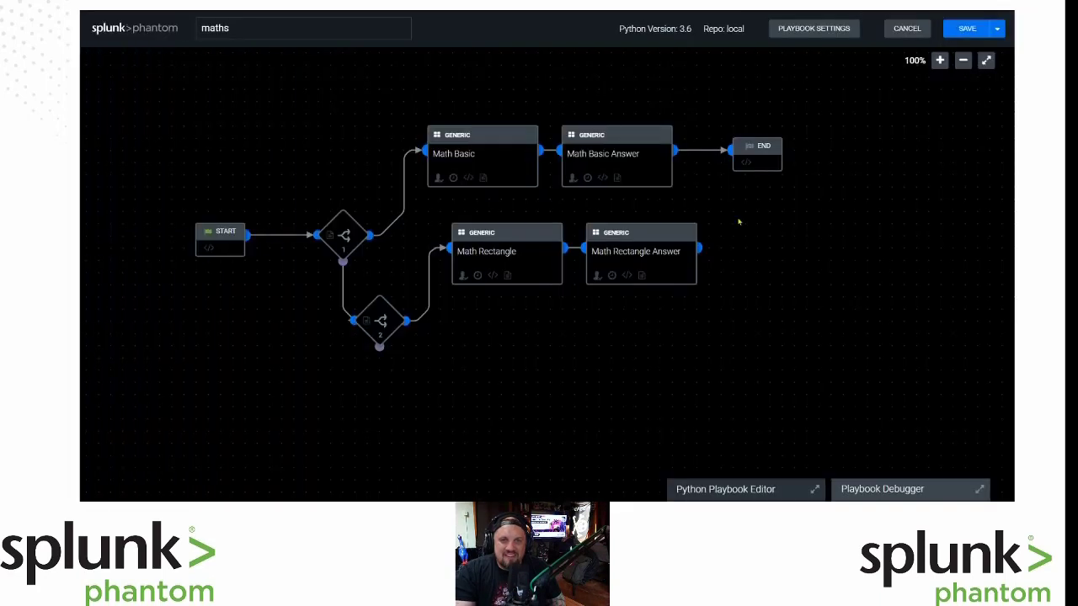
Connect Math Rectangle Answer to END and move END right of both answer blocks.
drag(699, 251, 732, 150)
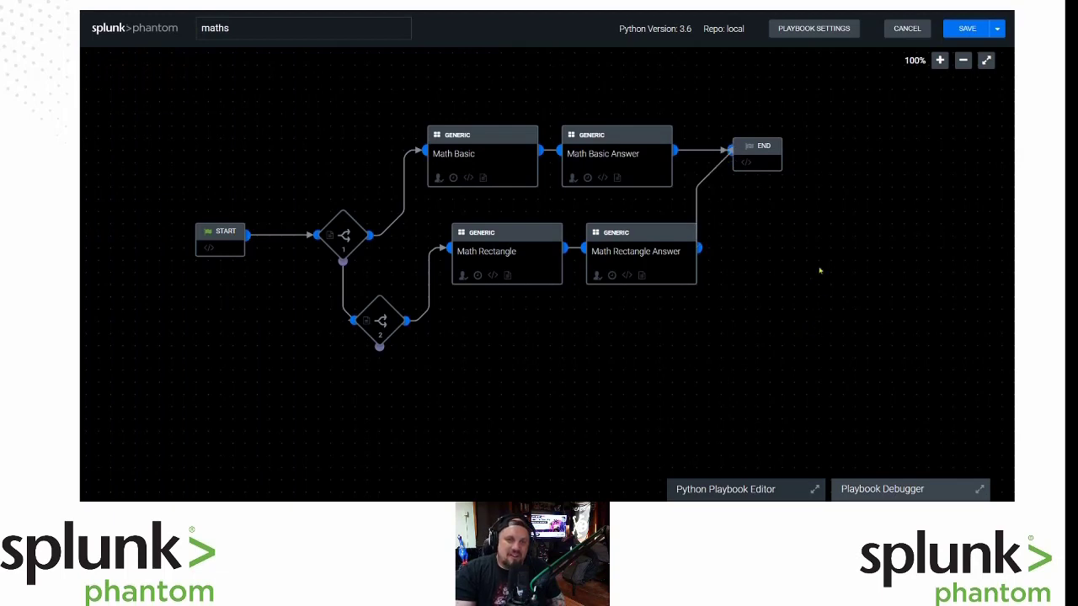
drag(783, 154, 832, 207)
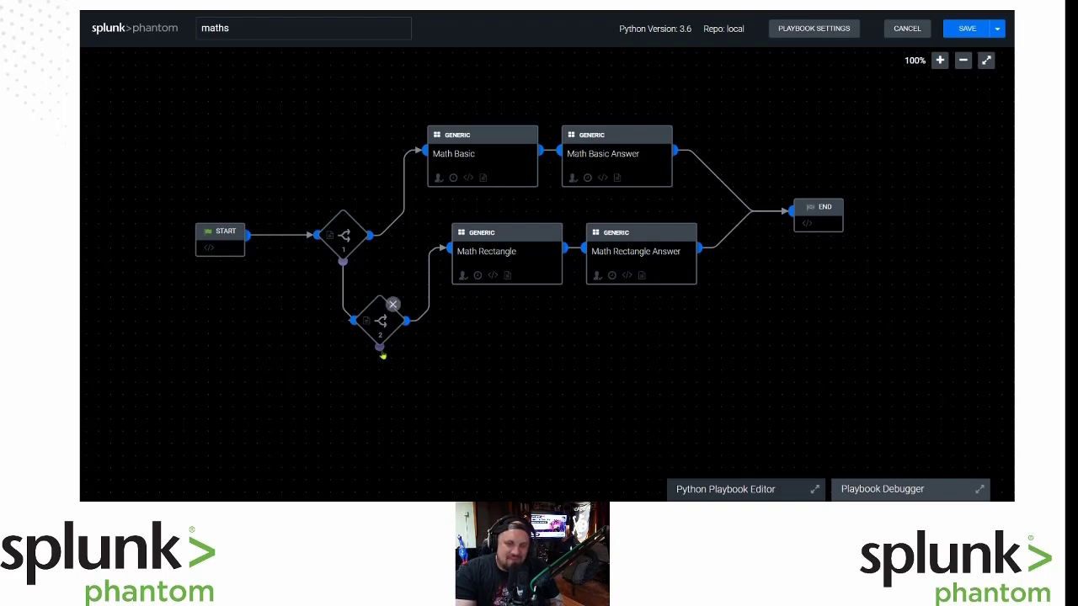
click(382, 355)
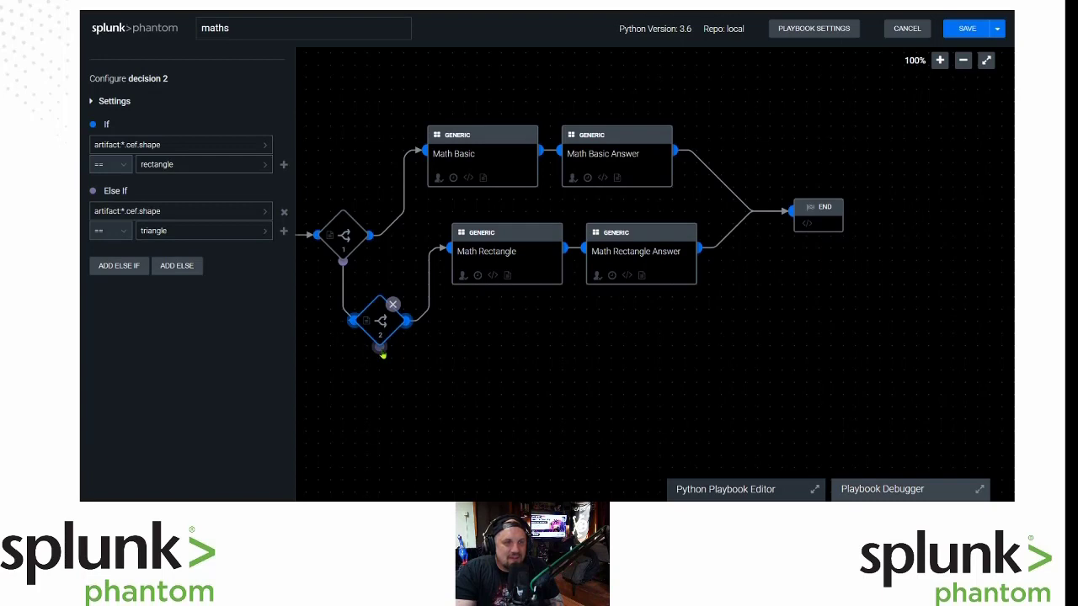
Add an AutomationGames perform math block on decision 2's triangle branch using the game asset.
click(378, 346)
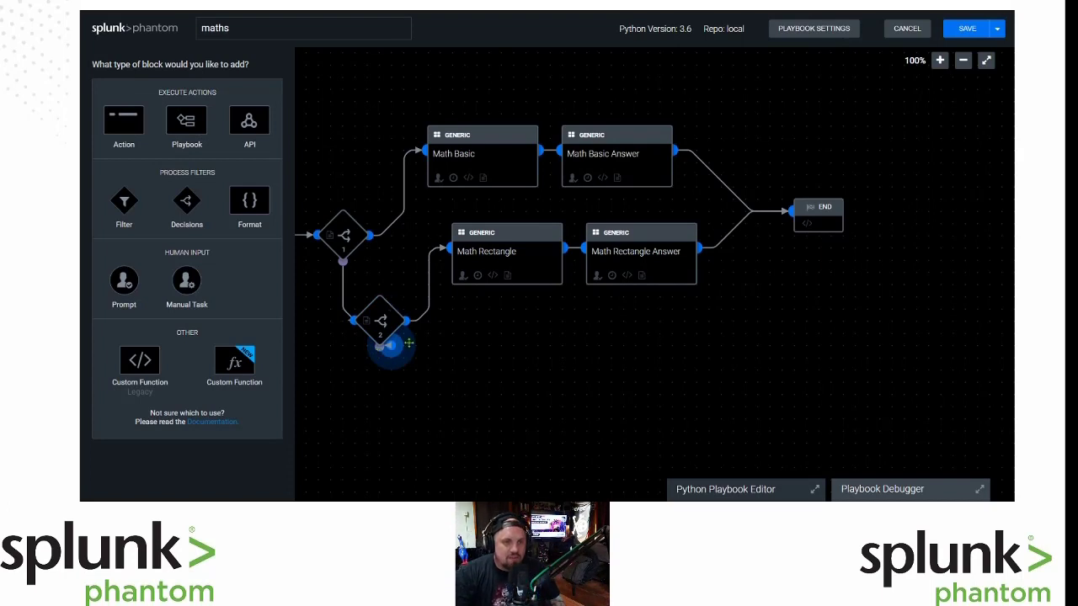
click(125, 126)
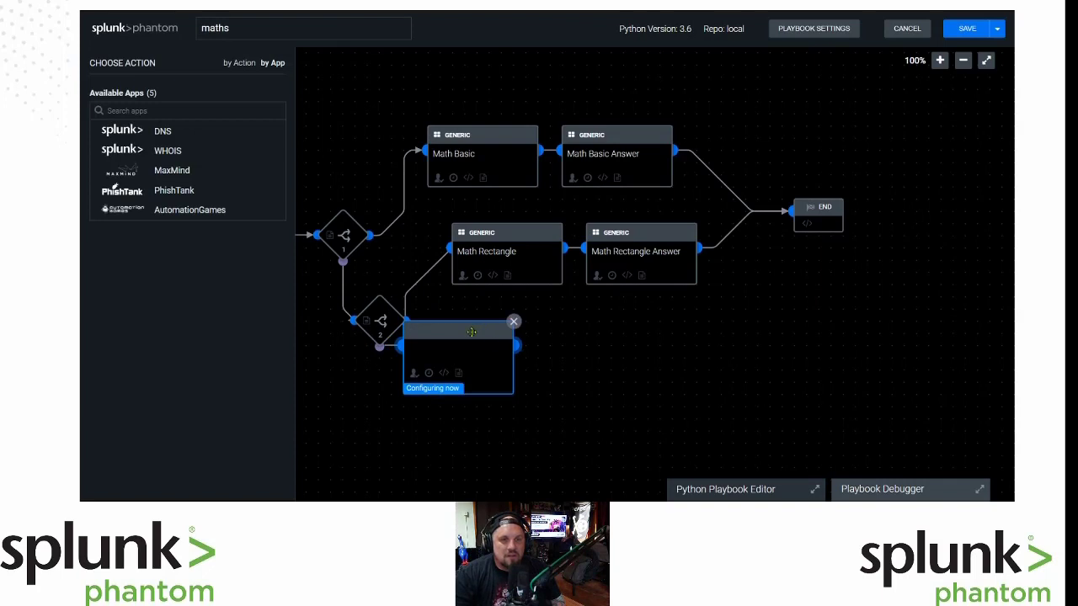
drag(472, 332, 526, 328)
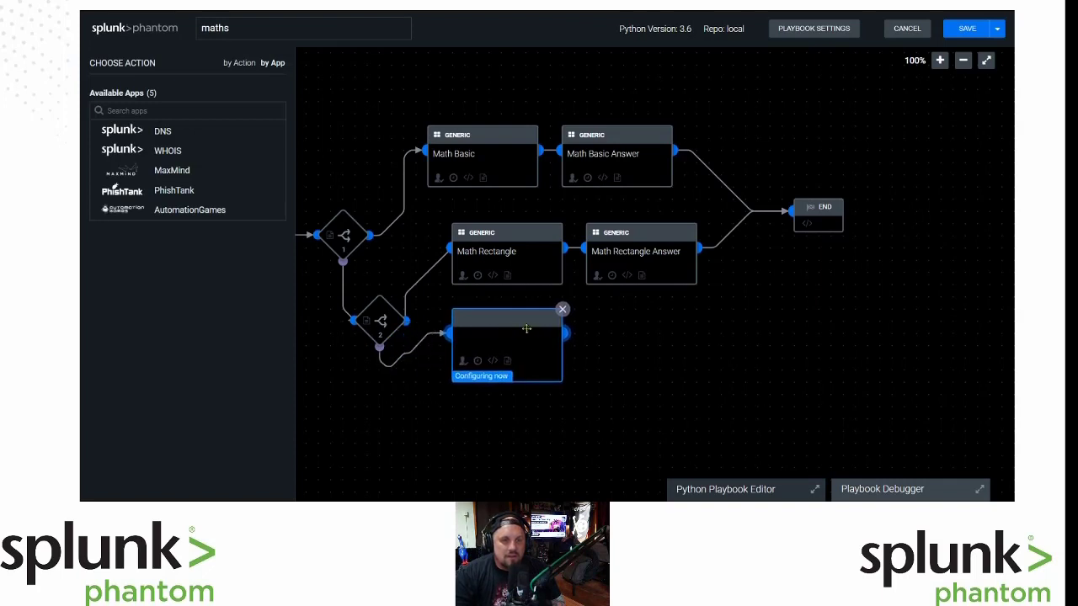
click(194, 212)
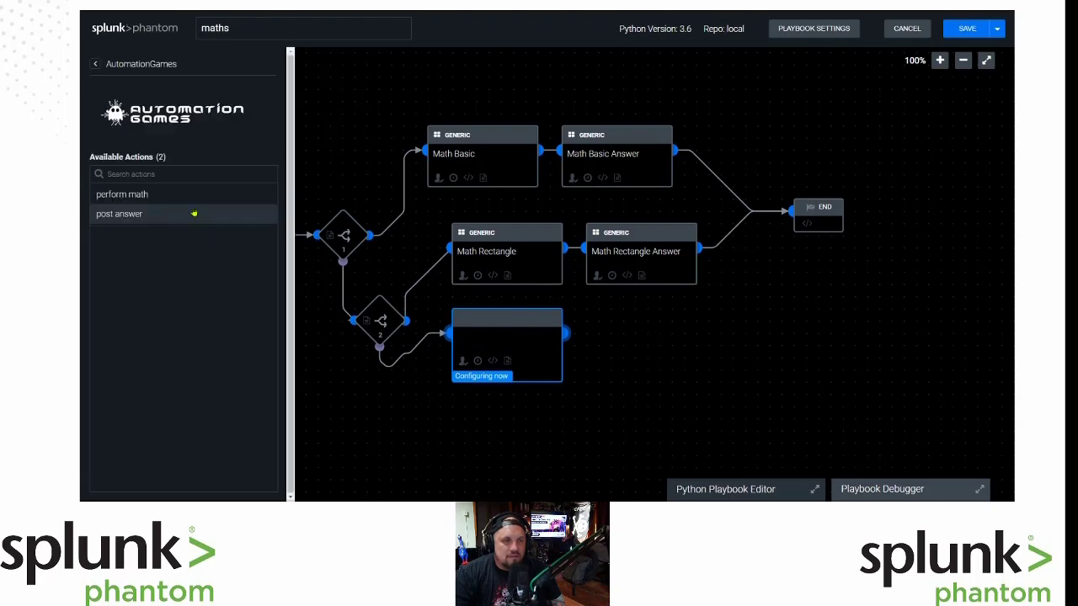
click(201, 199)
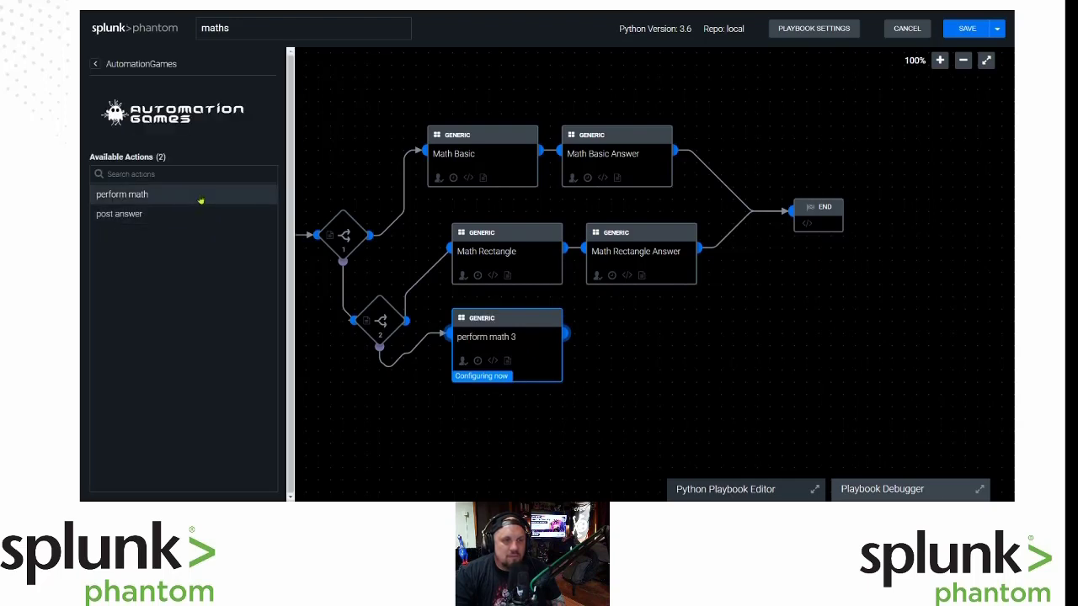
click(202, 195)
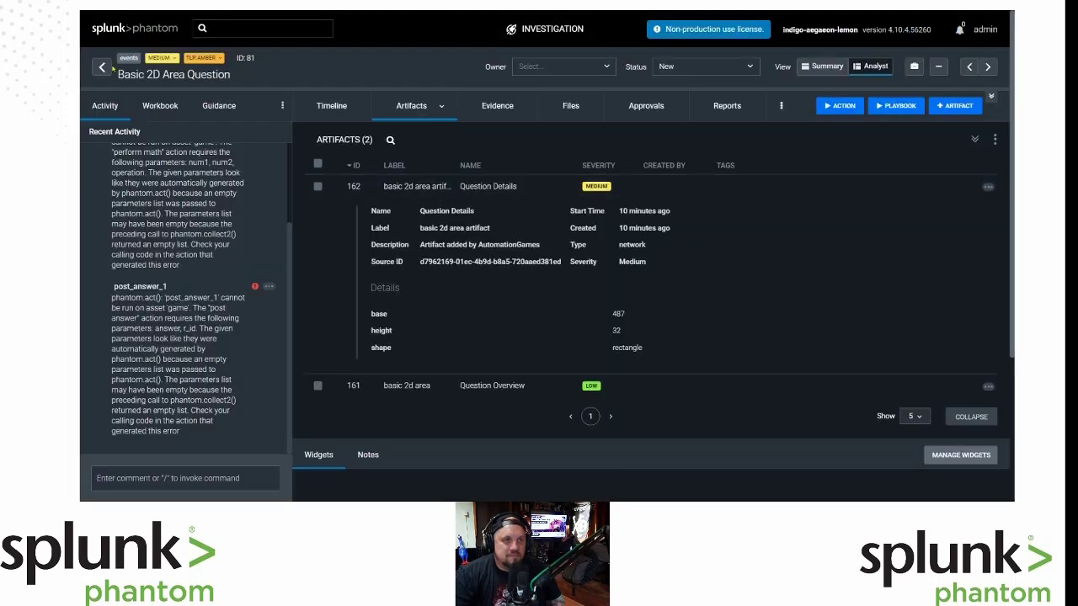
drag(754, 75, 96, 71)
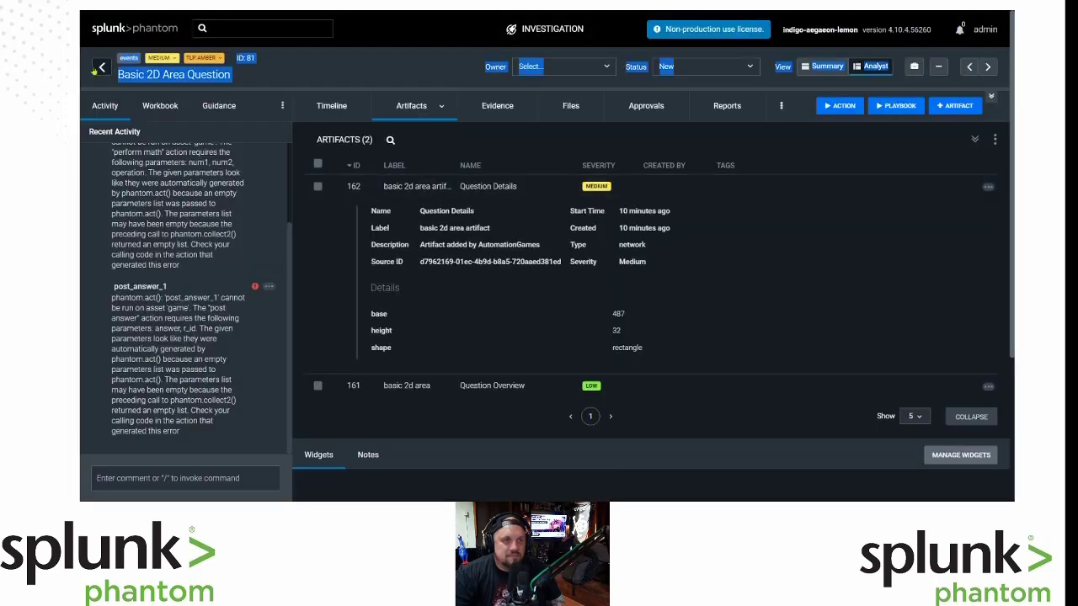
Open the newest Basic 2D Area Question event and expand its Question Details artifact.
click(97, 69)
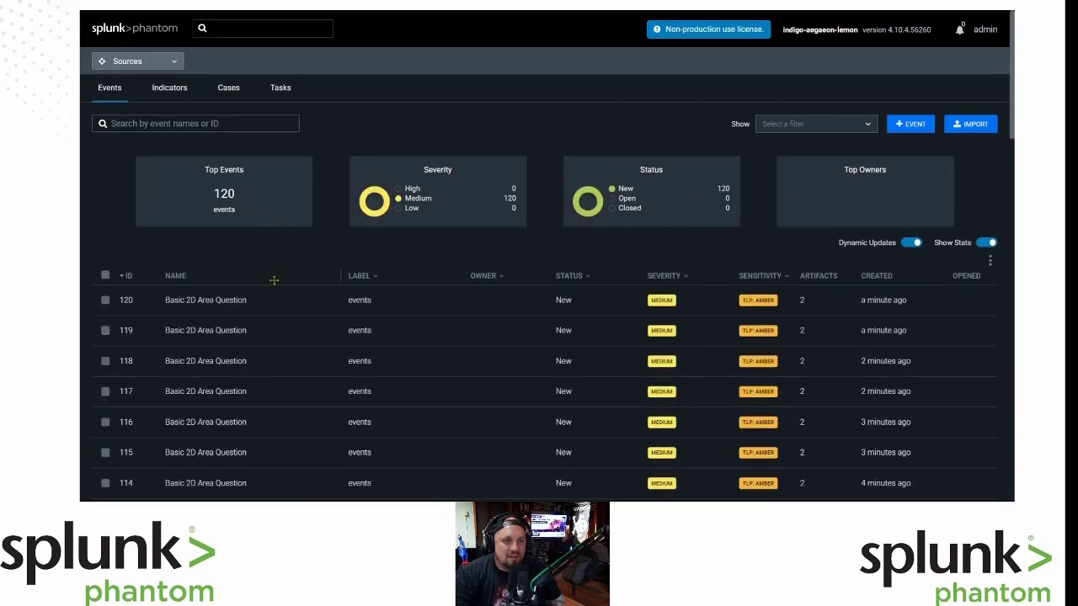
click(215, 304)
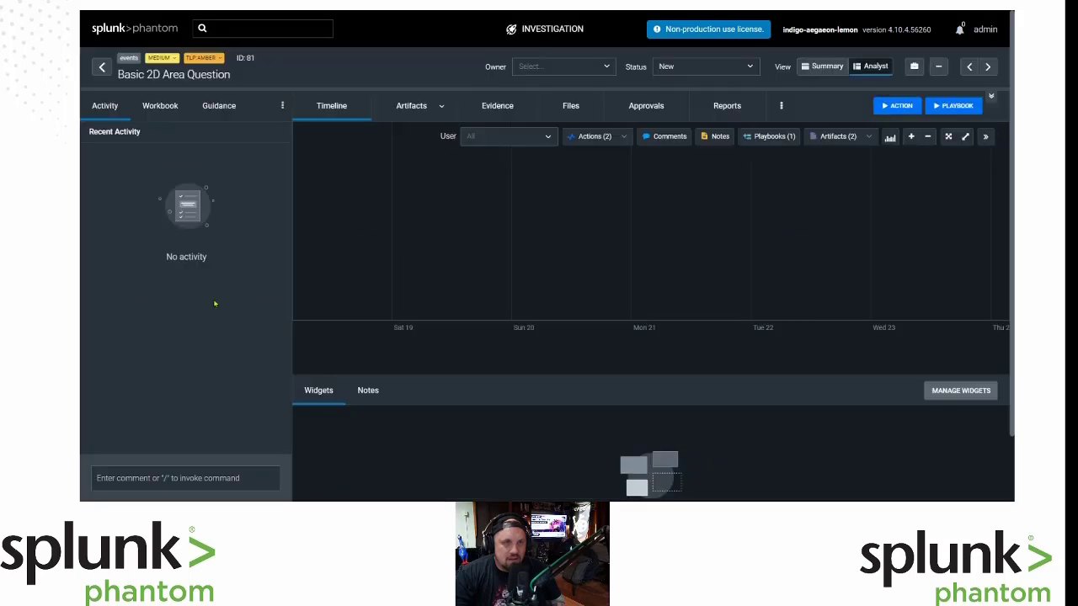
click(409, 106)
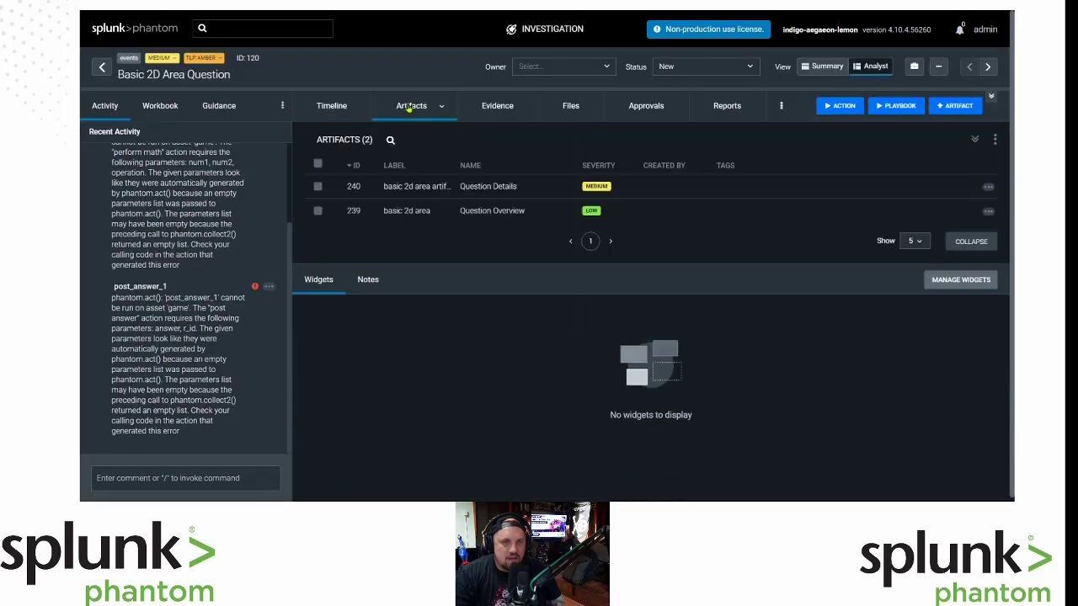
click(485, 190)
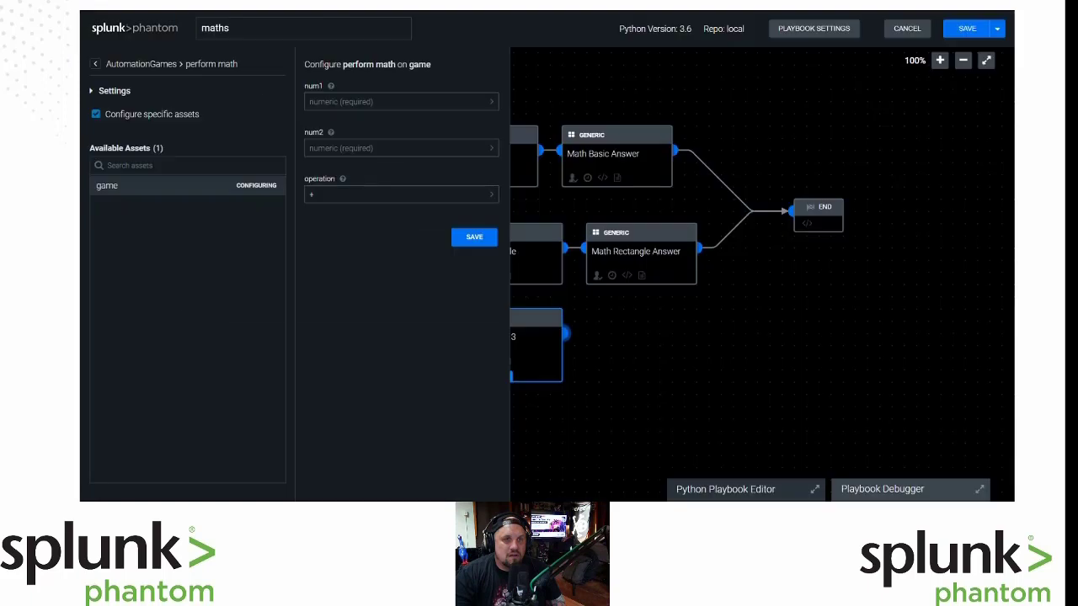
Set perform math's num1 to artifact:*.cef.base.
click(493, 104)
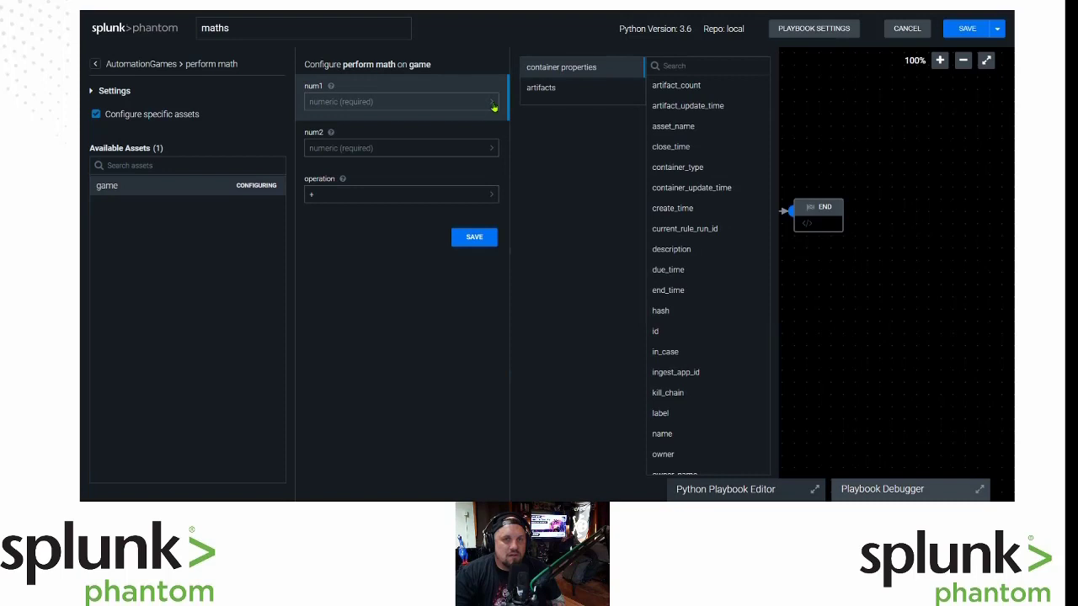
click(571, 90)
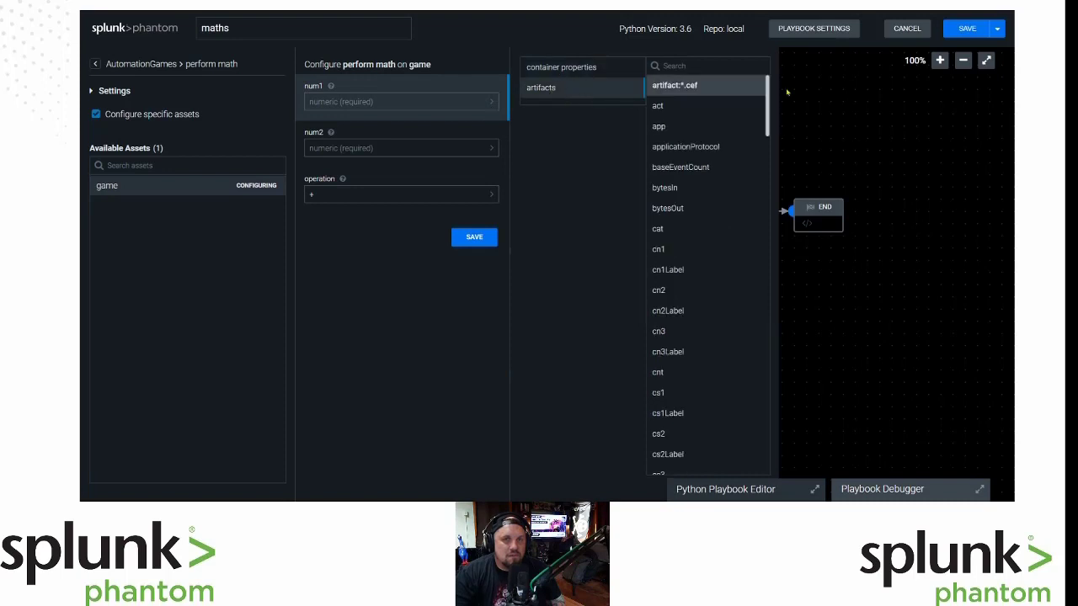
click(674, 127)
click(399, 101)
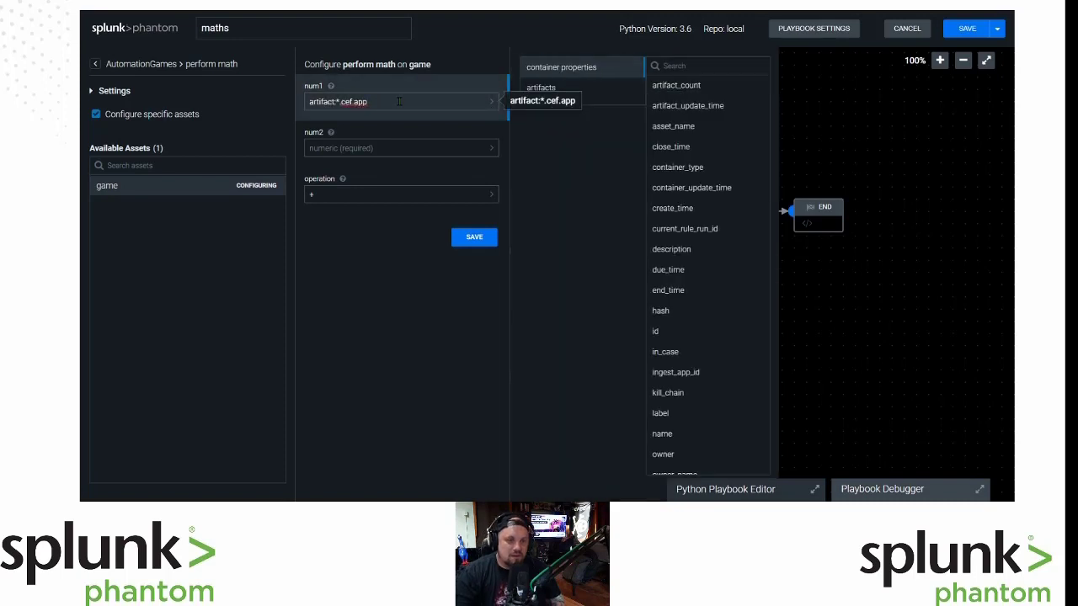
key(BackSpace)
key(BackSpace)
key(BackSpace)
text(bas)
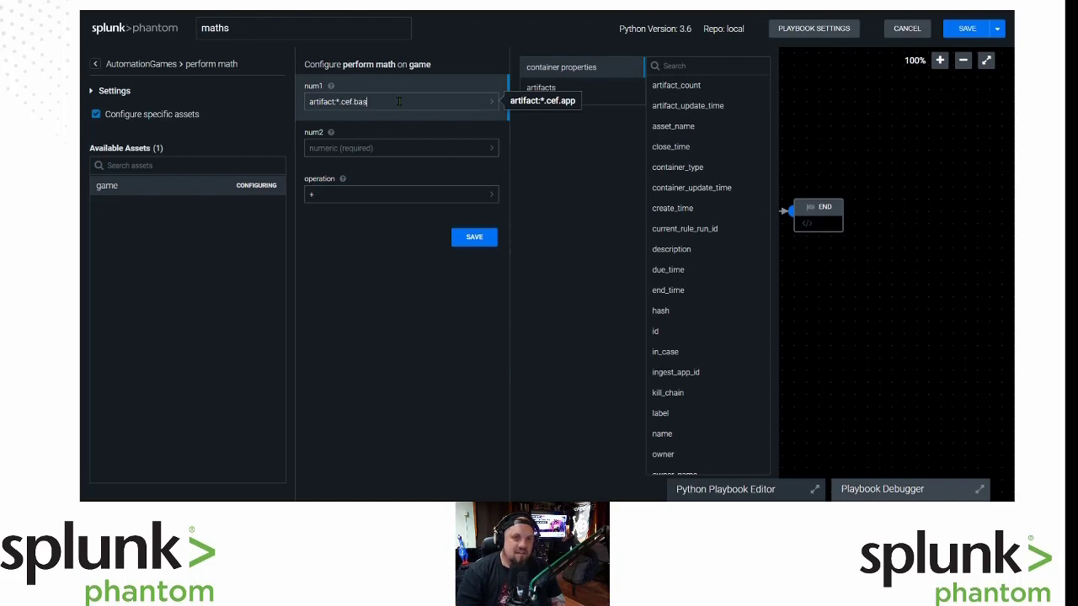
text(e)
Set num2 to artifact:*.cef.height and open a new browser tab.
click(497, 153)
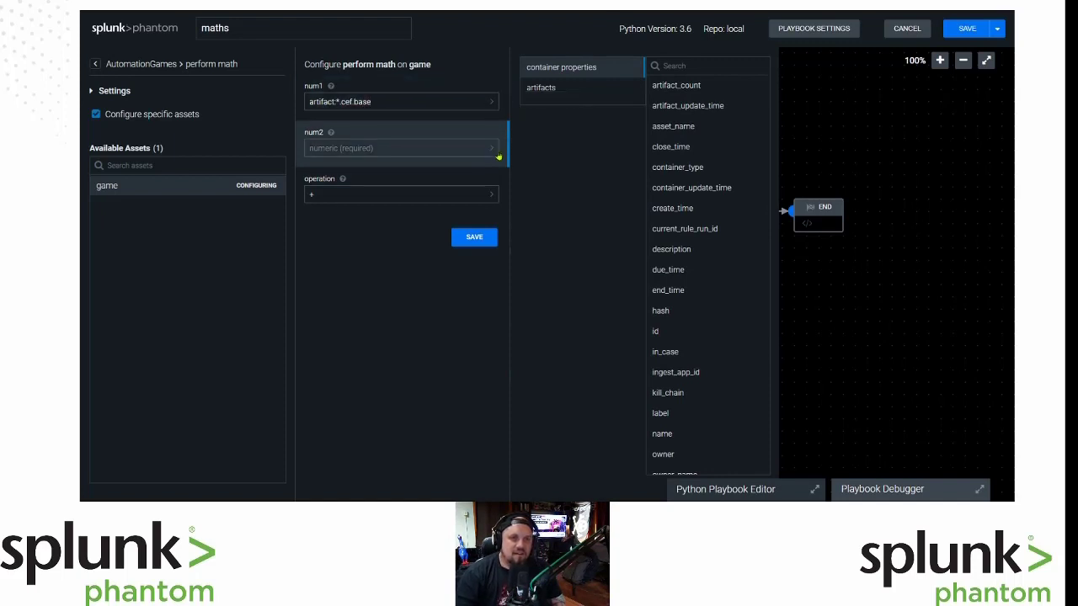
click(557, 92)
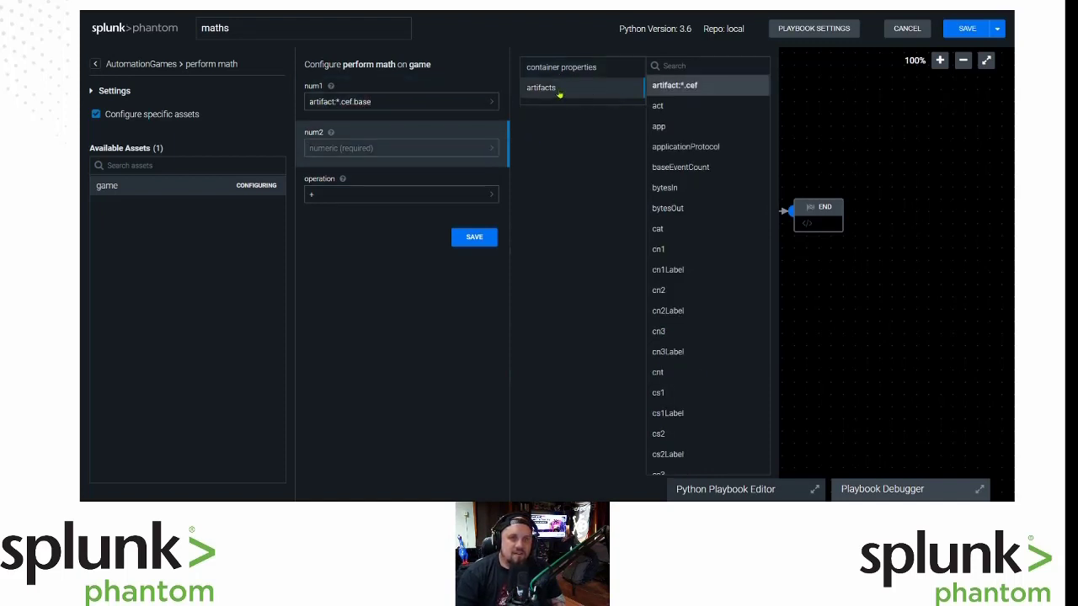
click(665, 127)
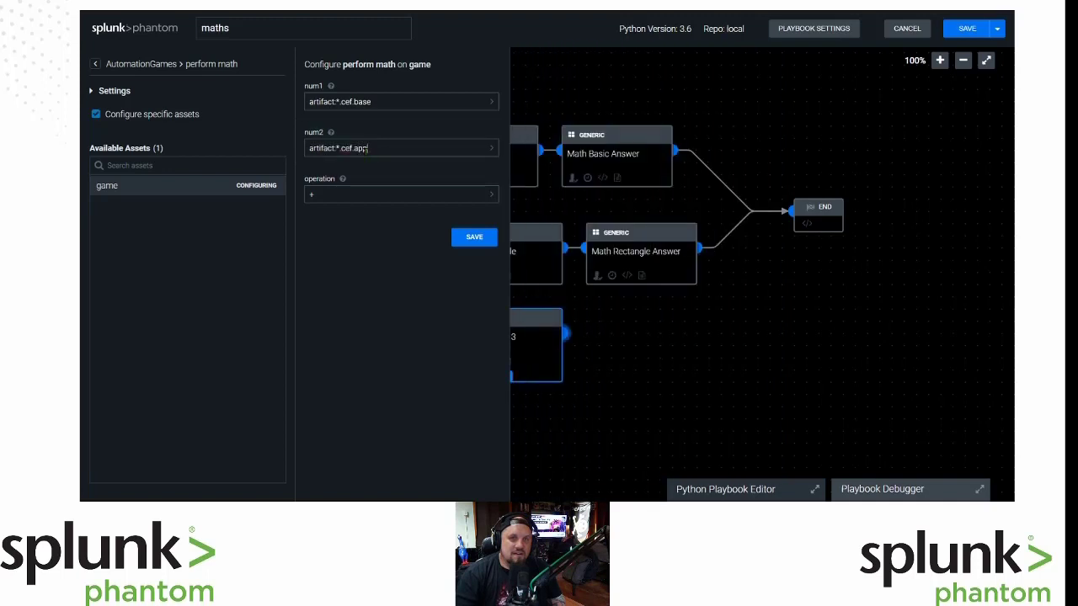
double_click(361, 148)
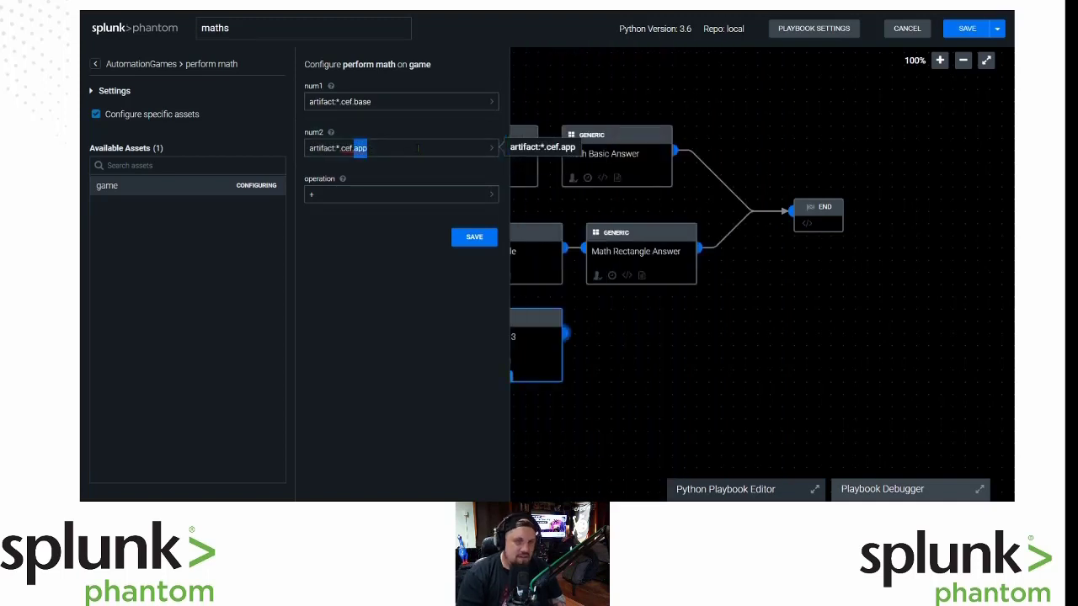
text(height)
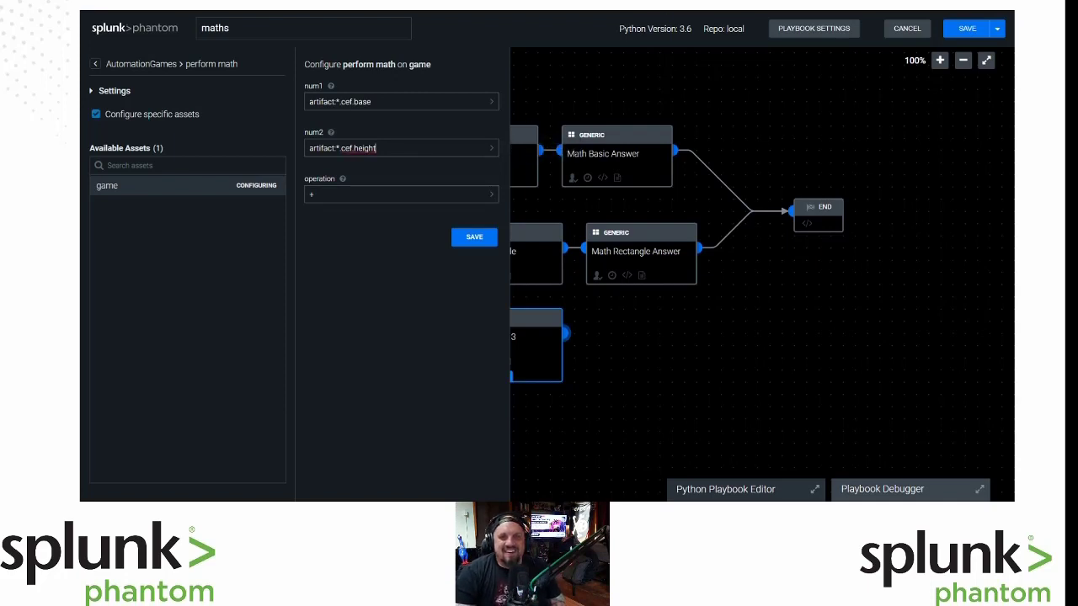
key(ctrl+t)
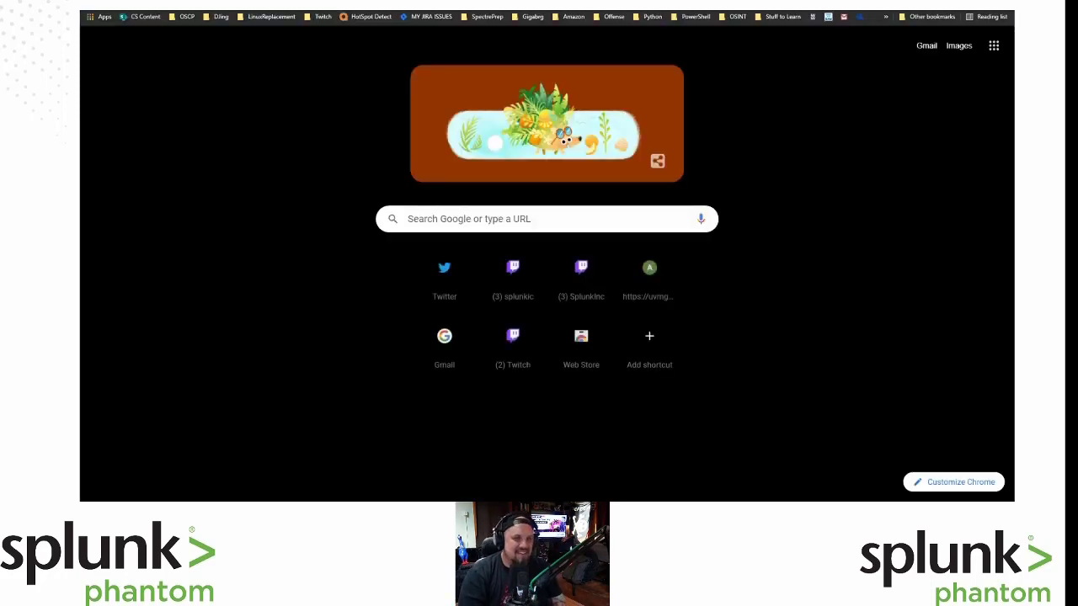
Search Chrome for 'find area of triangle', then return to the Phantom artifacts tab.
text(find area of t)
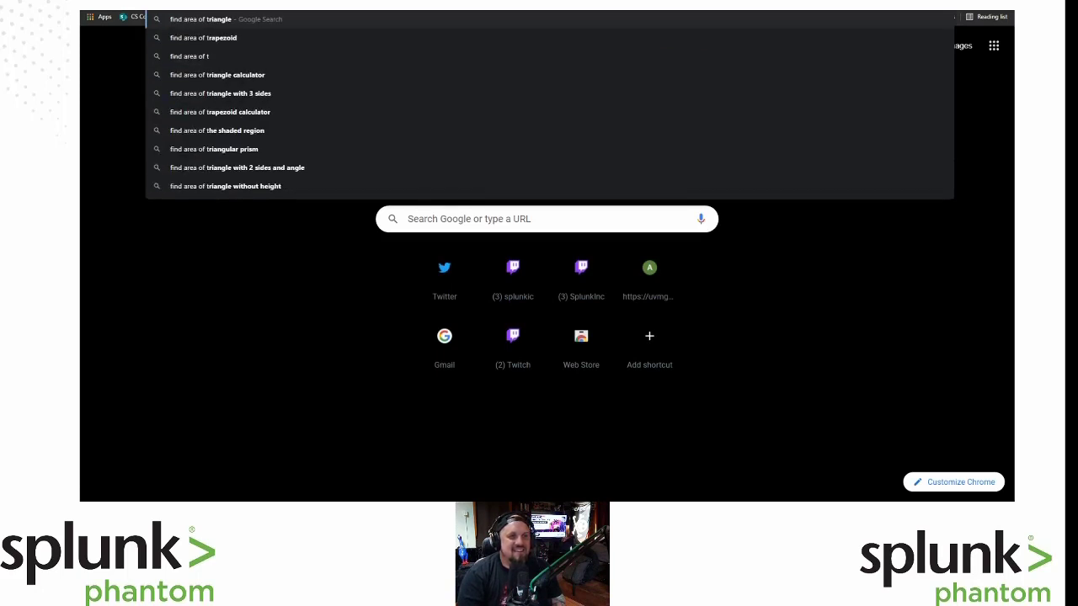
key(Return)
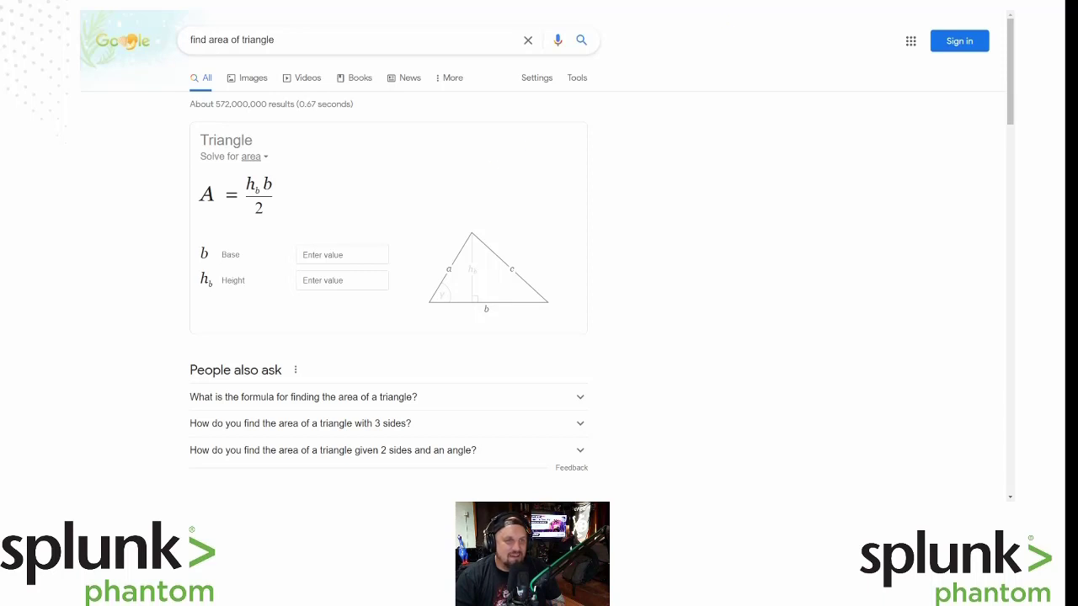
key(ctrl+Tab)
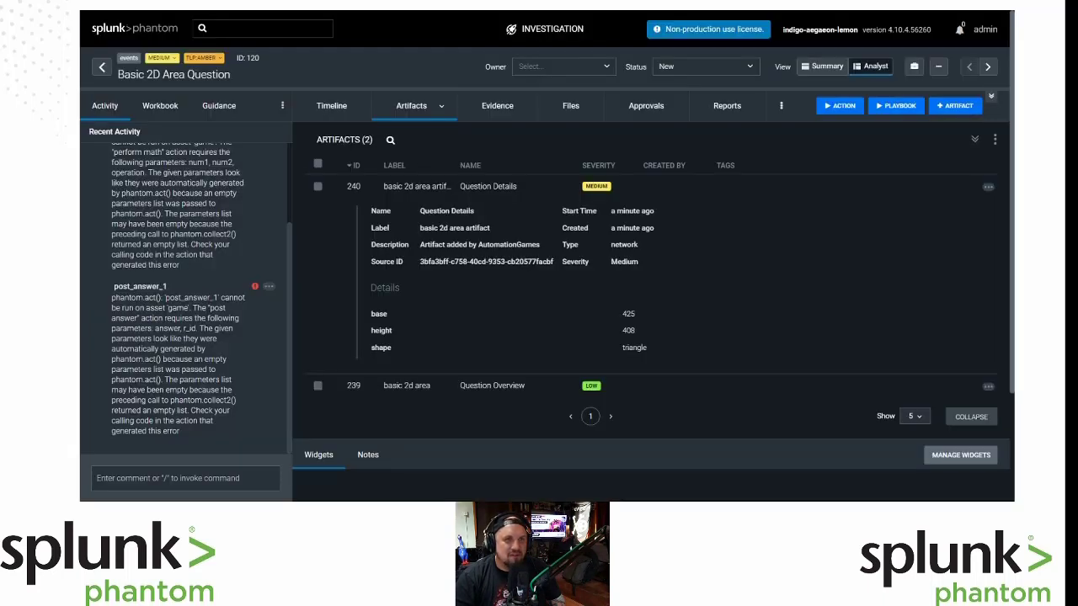
Set perform math 3's operation to * and save its configuration.
key(ctrl+Tab)
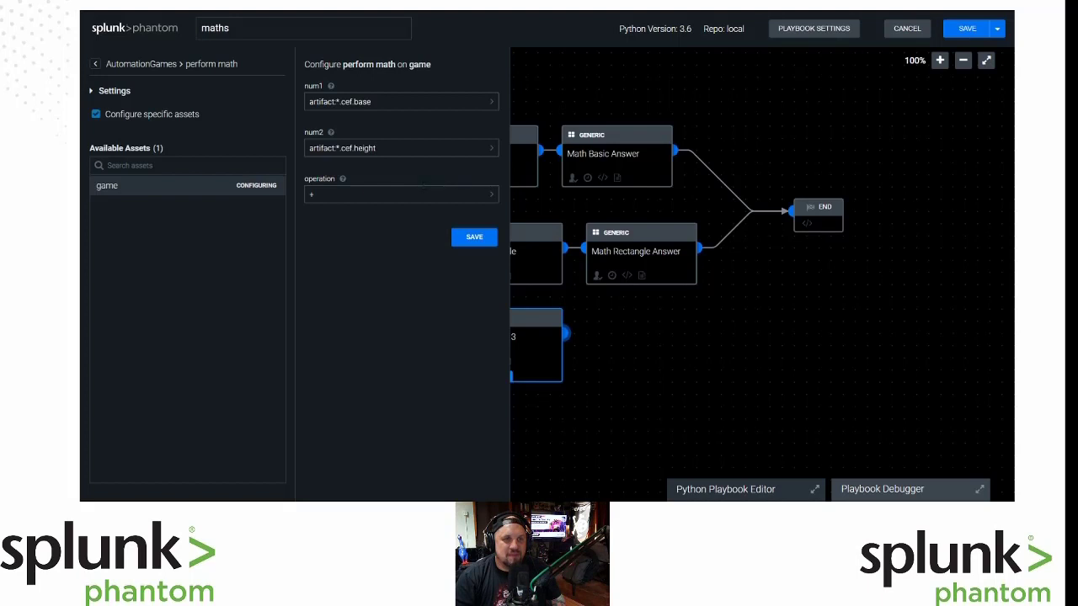
click(492, 196)
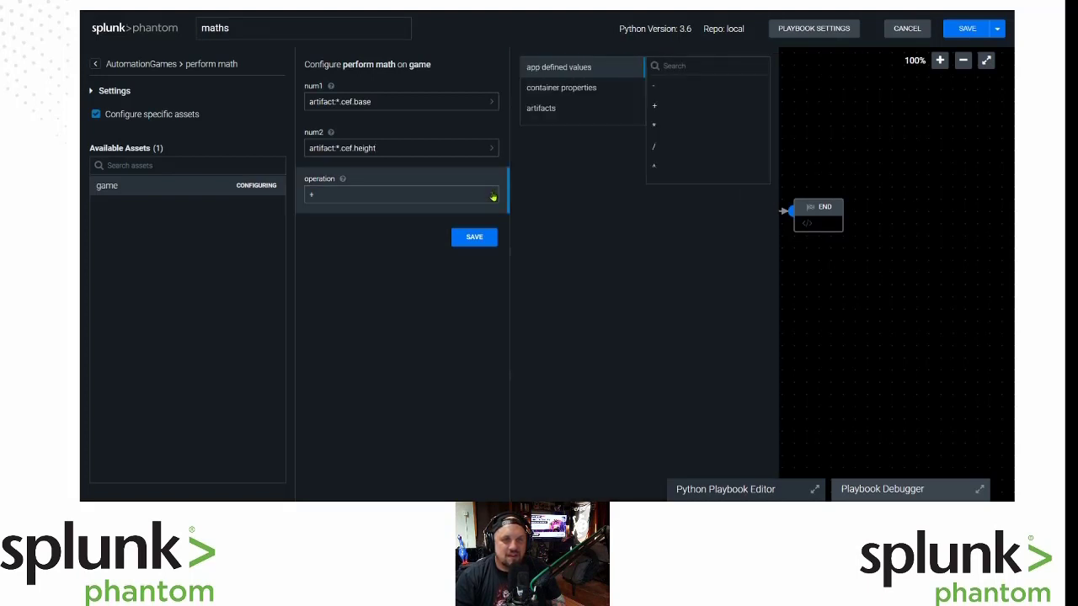
click(360, 201)
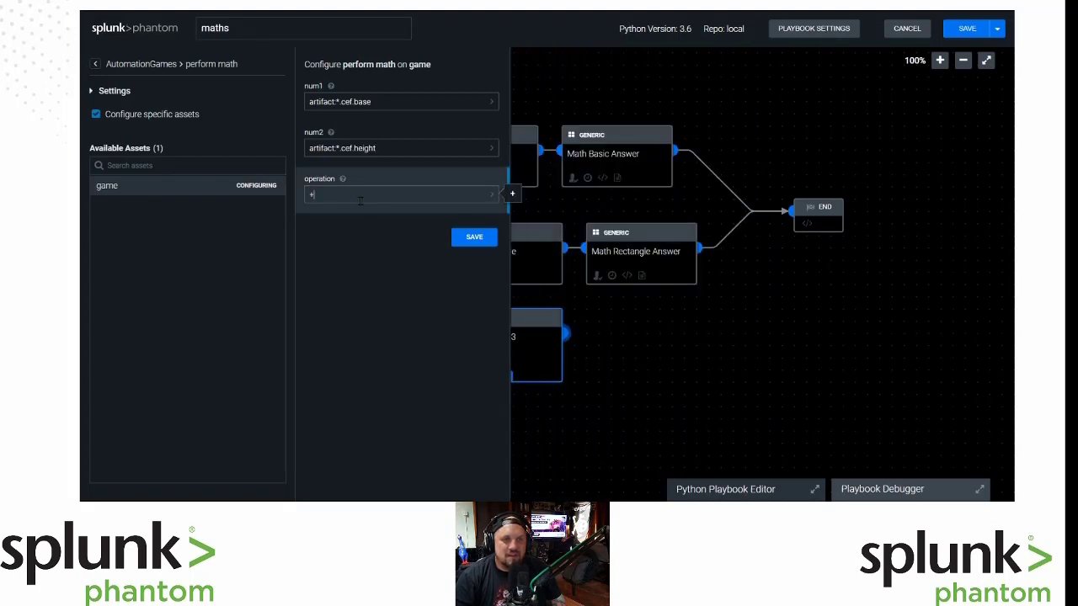
click(492, 195)
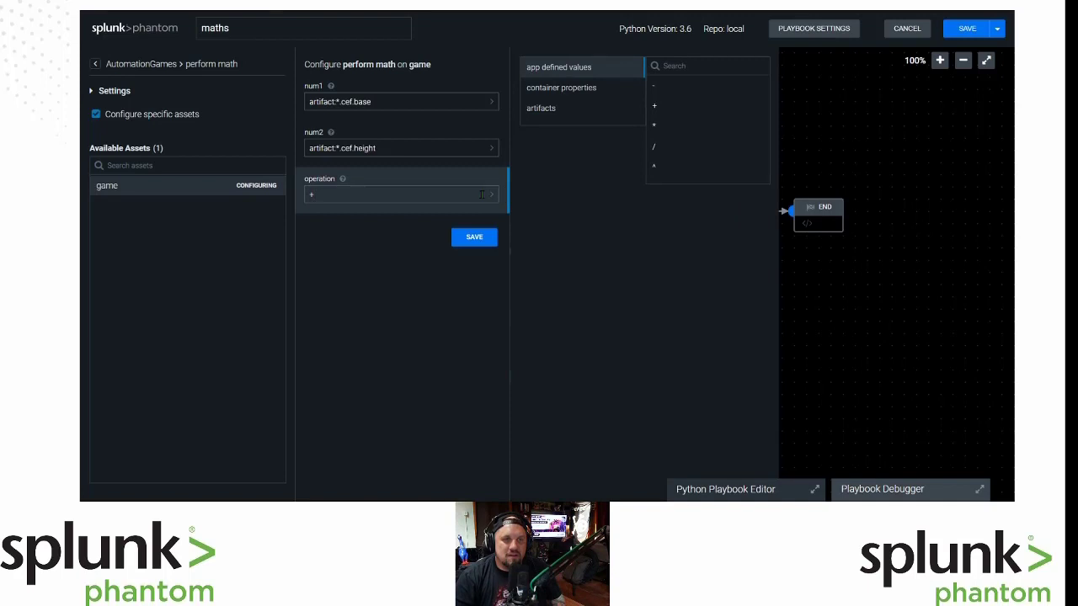
click(665, 126)
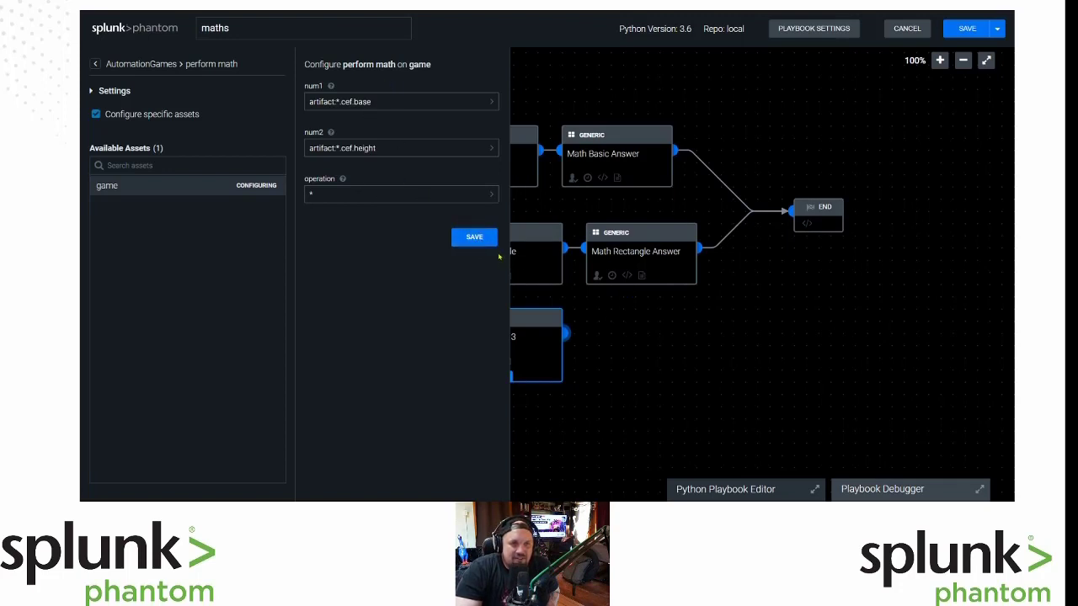
click(475, 239)
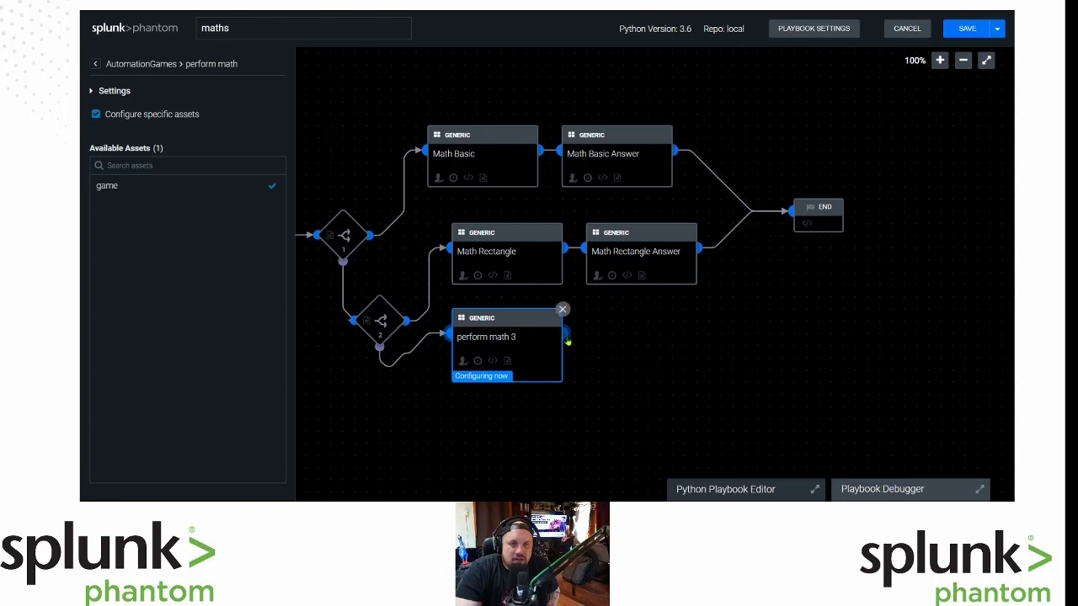
Rename the perform math 3 block to 'Math Triangle'.
click(480, 343)
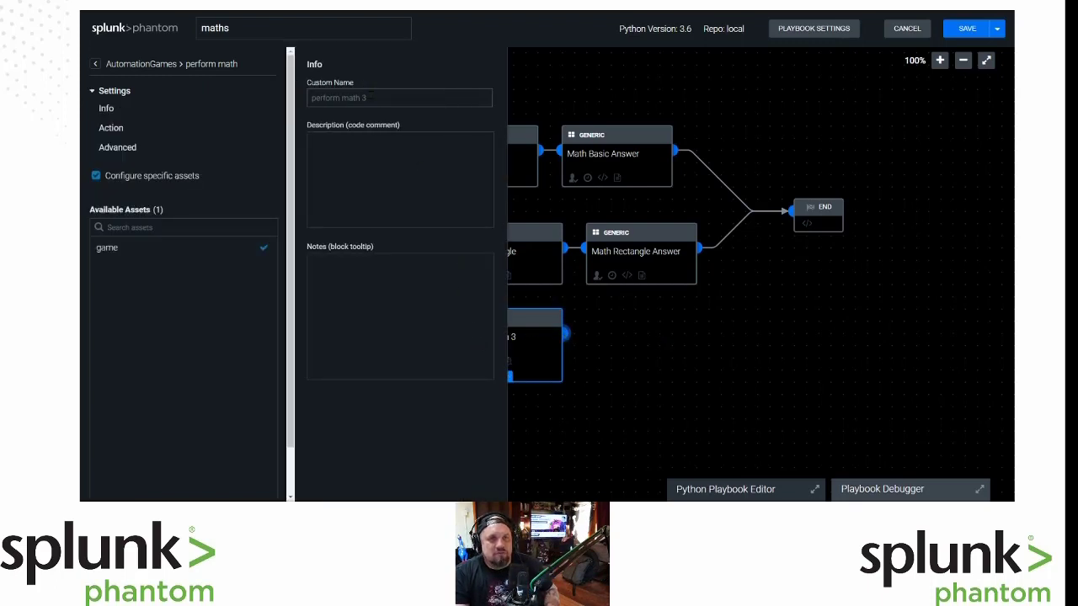
click(275, 95)
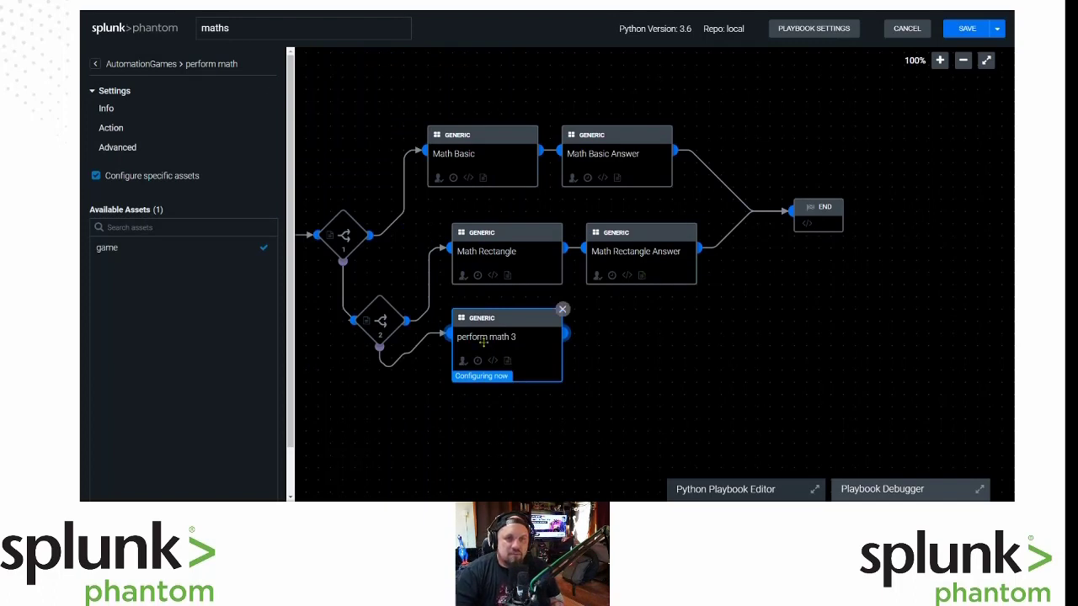
click(487, 343)
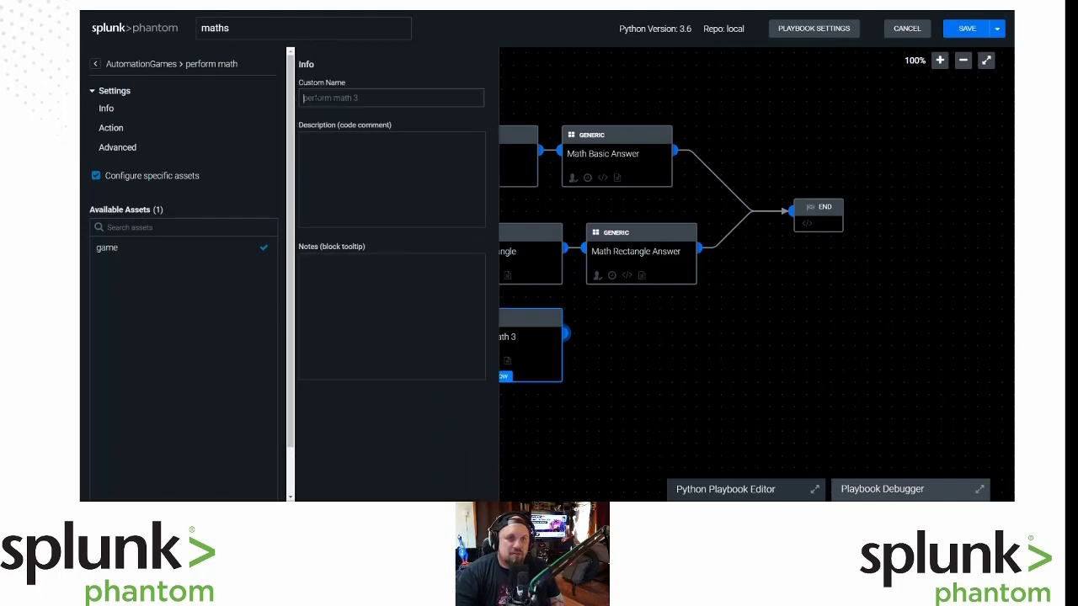
text(Math T)
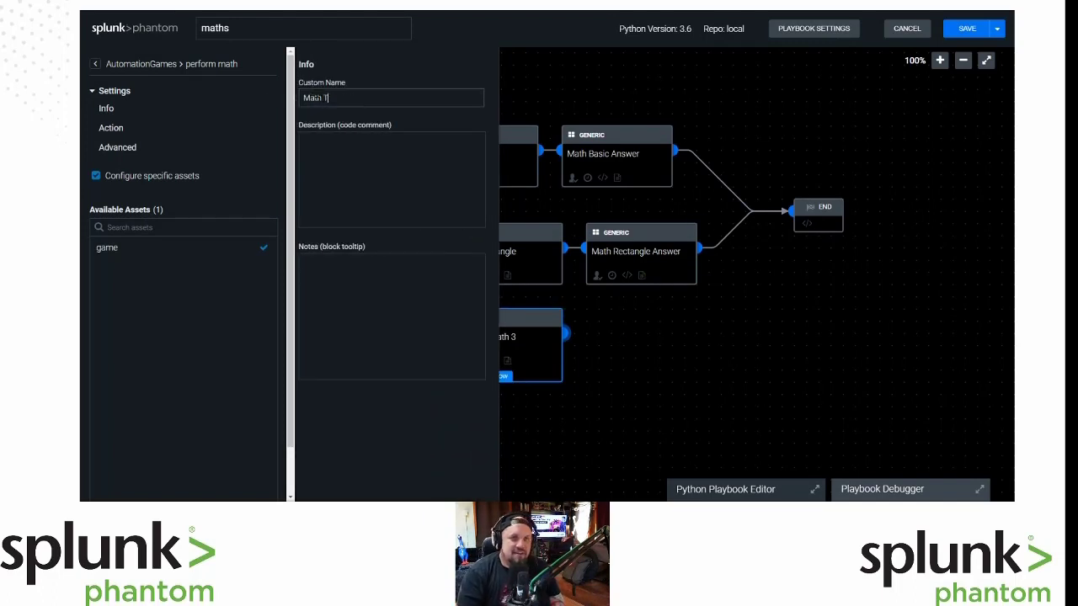
text(riangle)
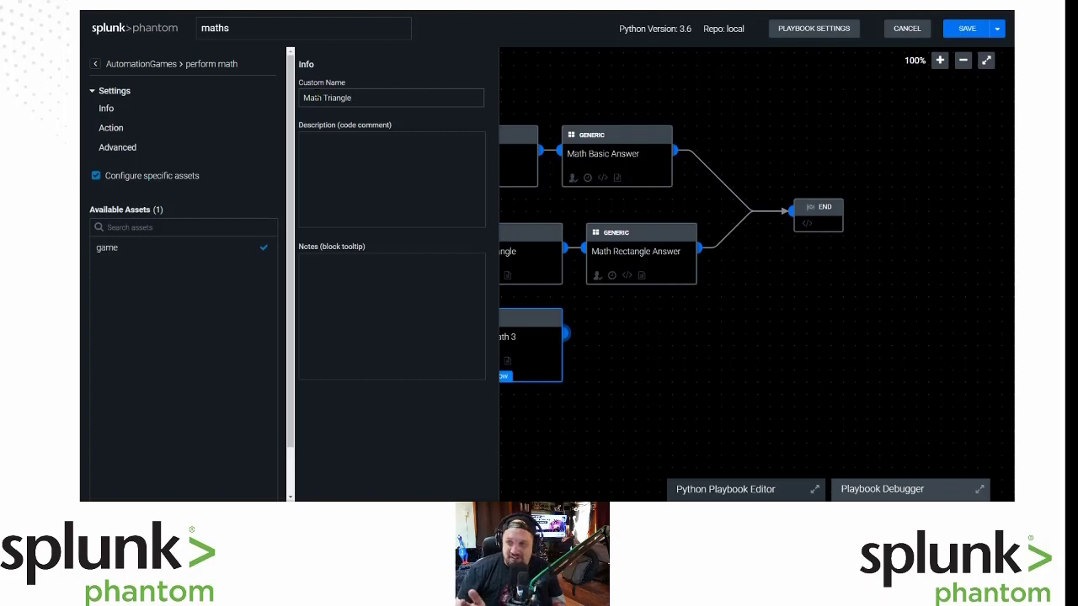
click(655, 347)
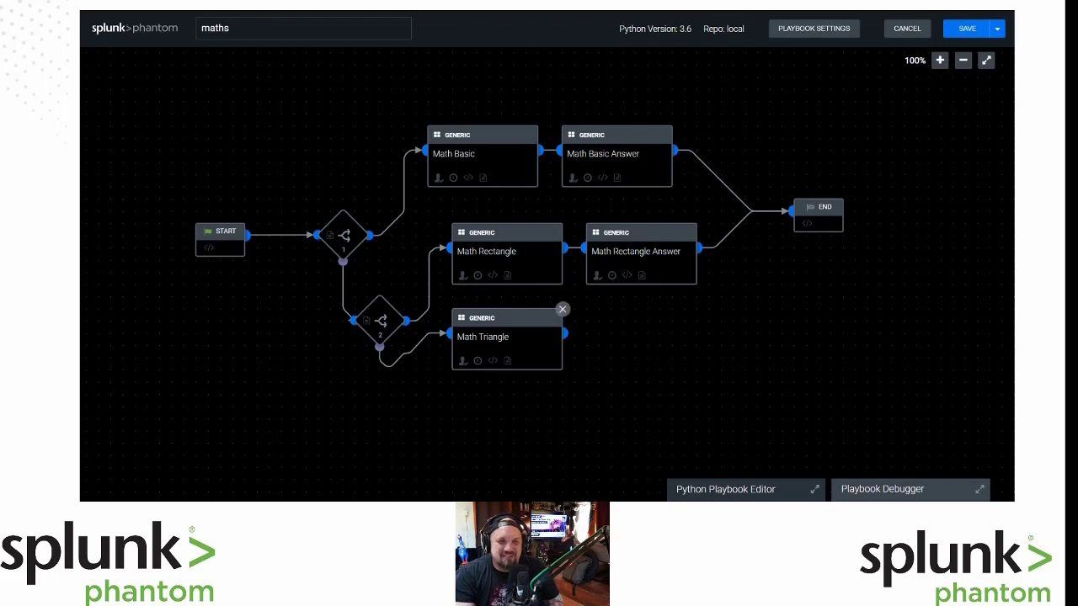
Nudge Math Triangle, Math Basic Answer and Math Basic so the canvas rows line up.
drag(515, 319, 510, 346)
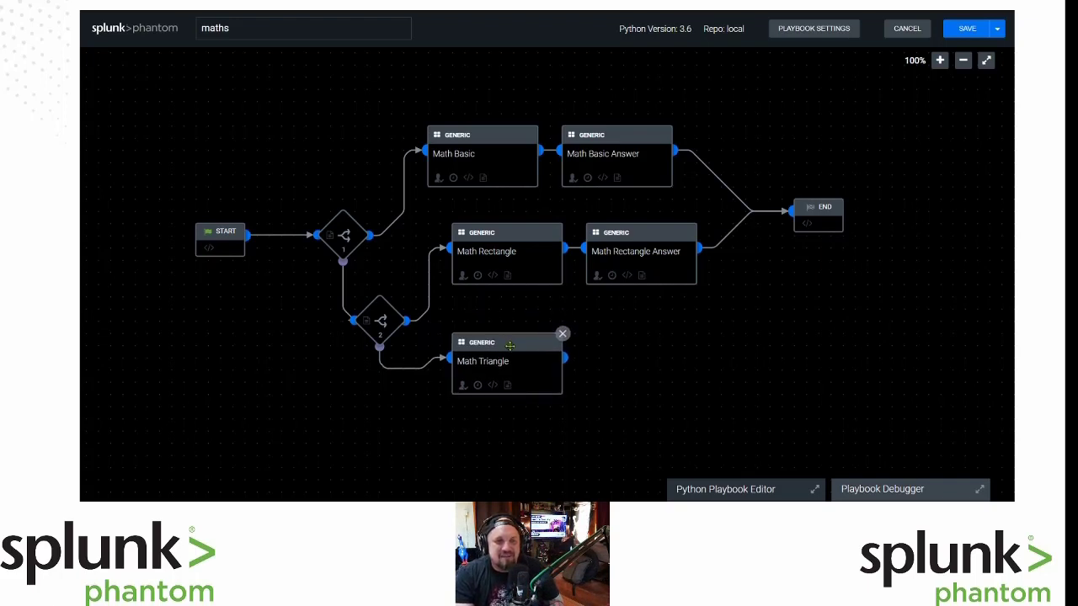
click(634, 130)
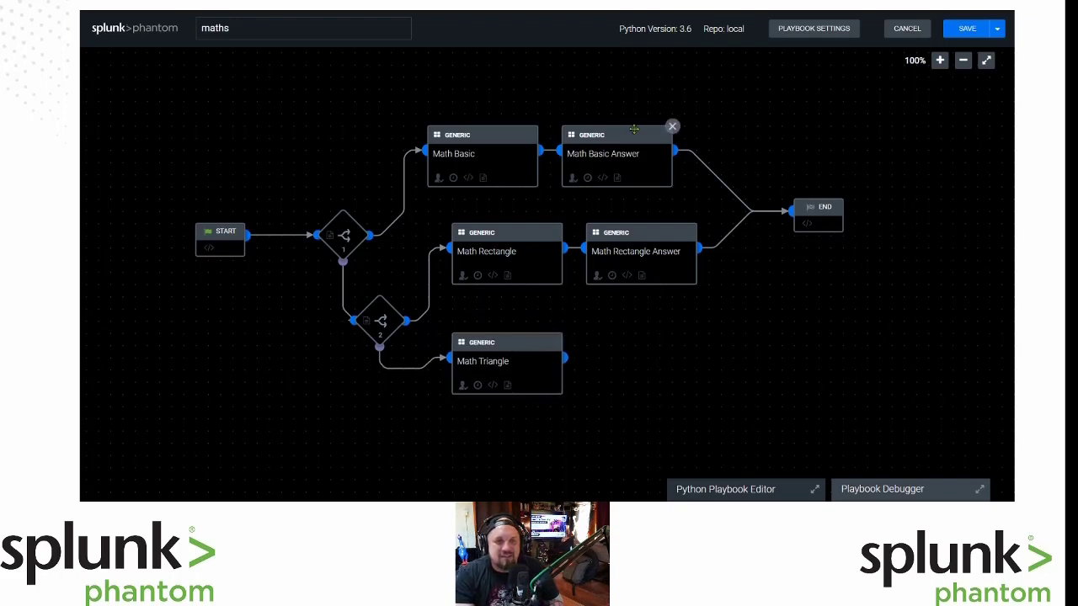
drag(624, 133, 648, 135)
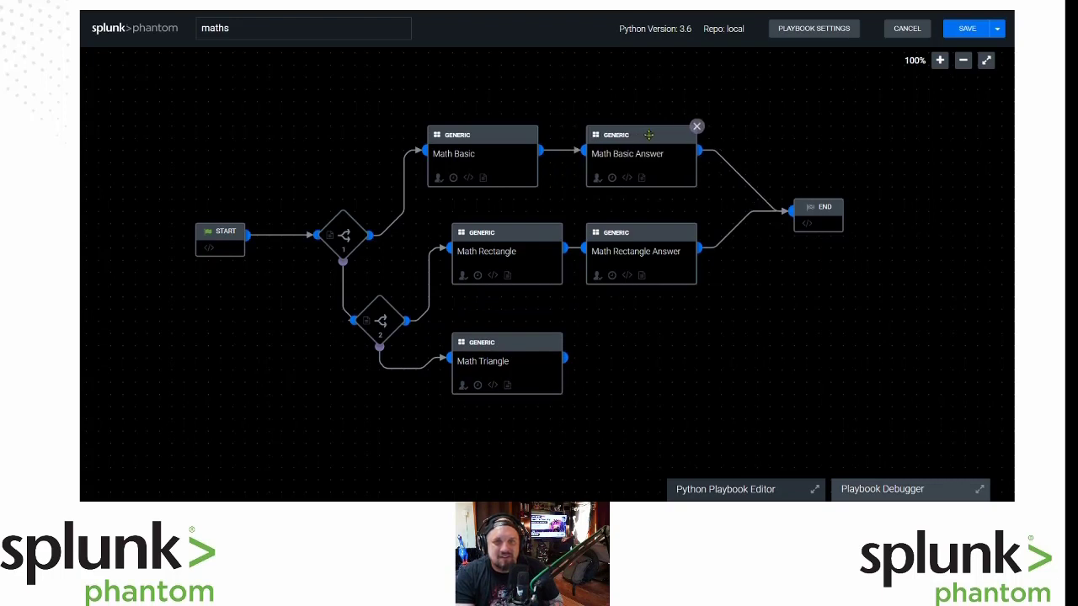
click(527, 141)
drag(508, 139, 539, 136)
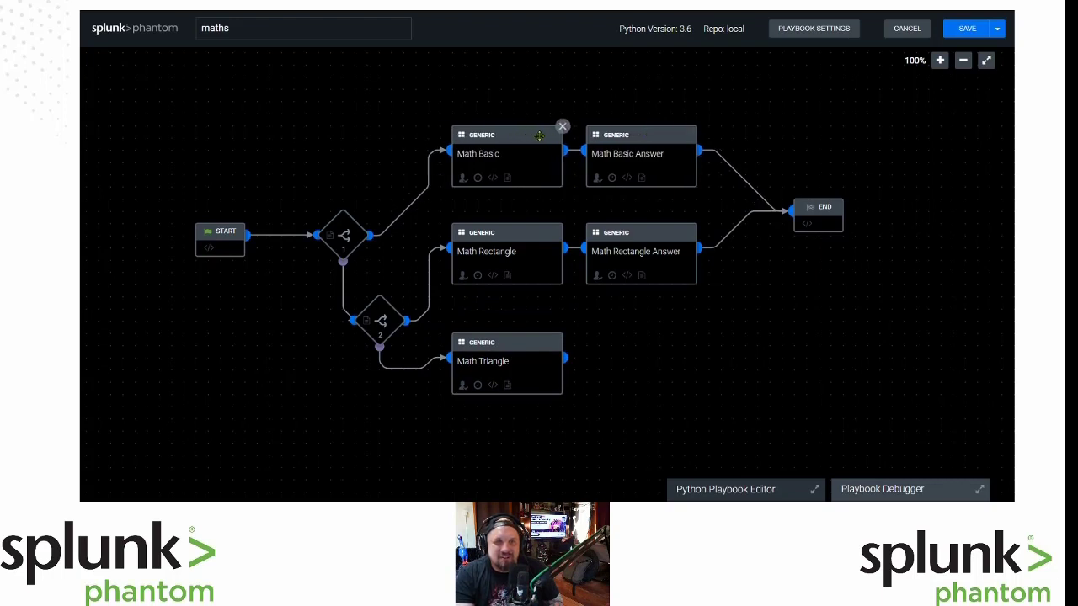
click(518, 338)
drag(518, 338, 527, 328)
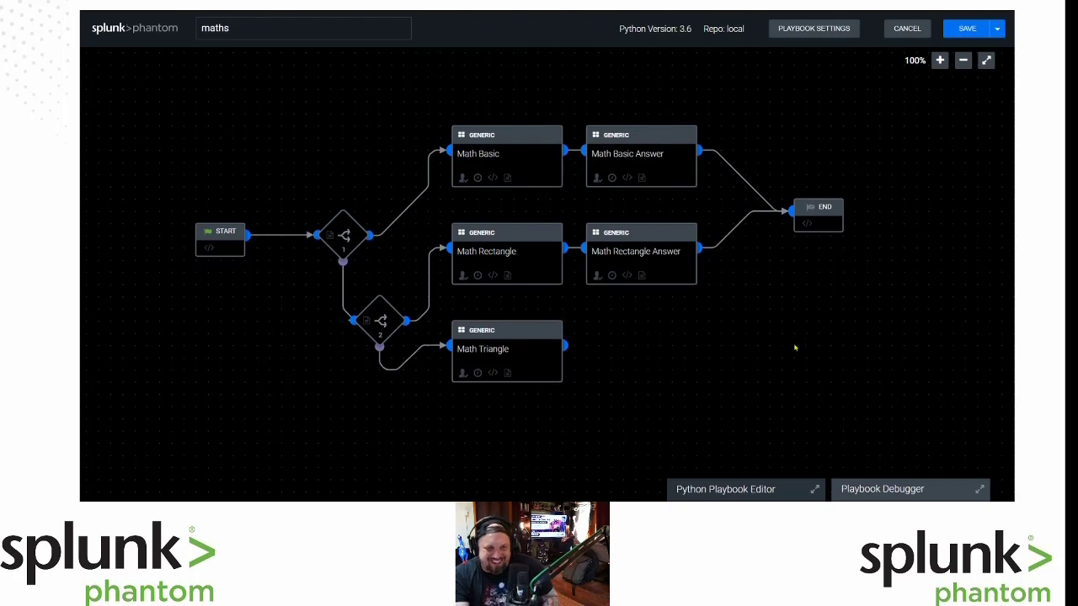
mouse_move(390, 325)
mouse_down()
mouse_move(340, 334)
mouse_move(393, 326)
mouse_move(384, 333)
mouse_up()
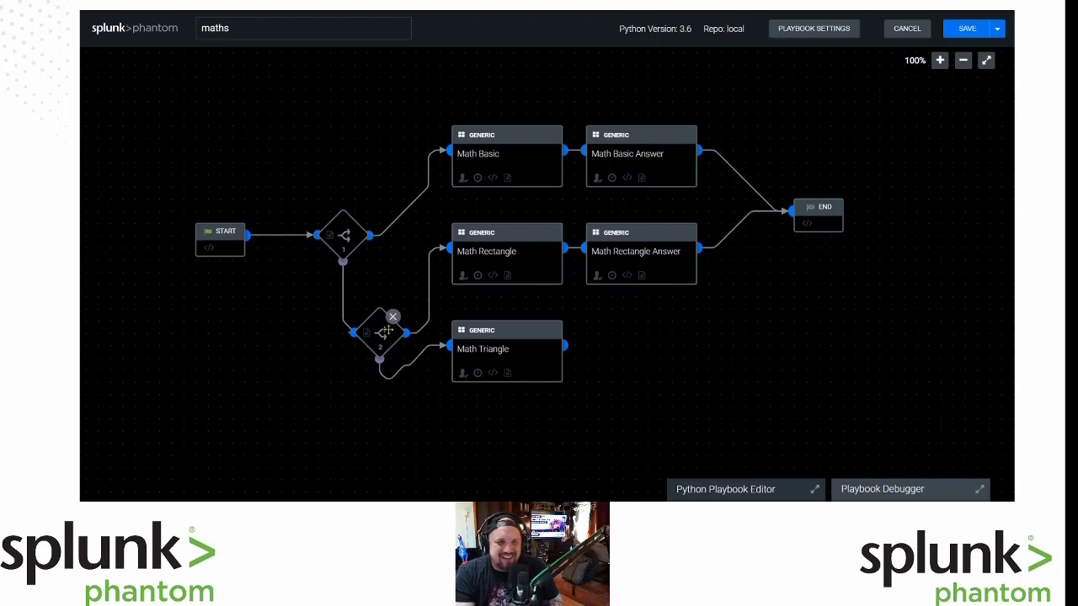
Add an AutomationGames perform math action on the game asset after Math Triangle.
click(566, 351)
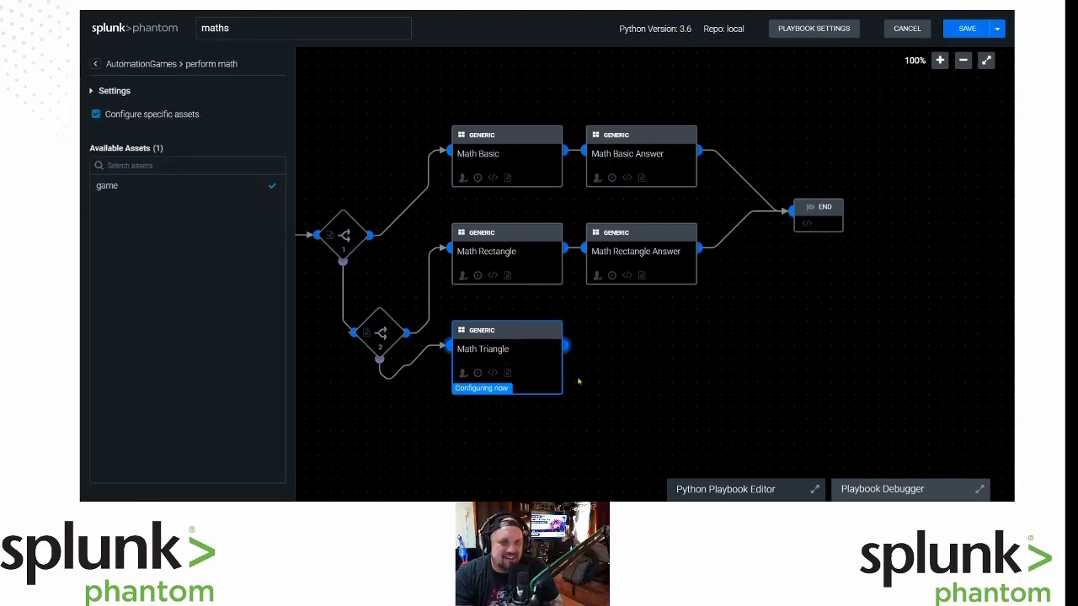
click(565, 347)
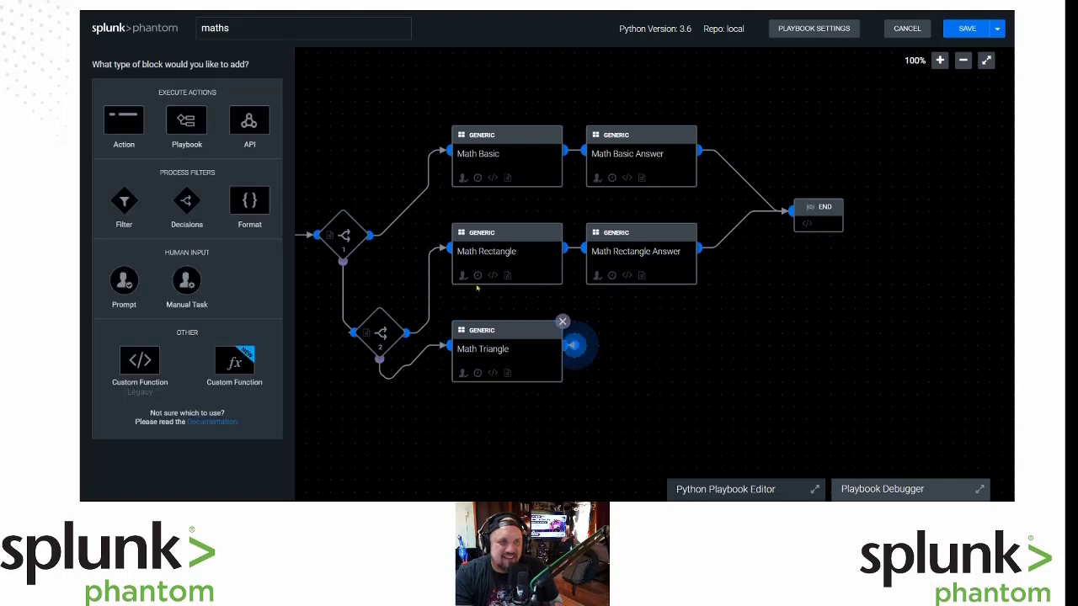
click(122, 130)
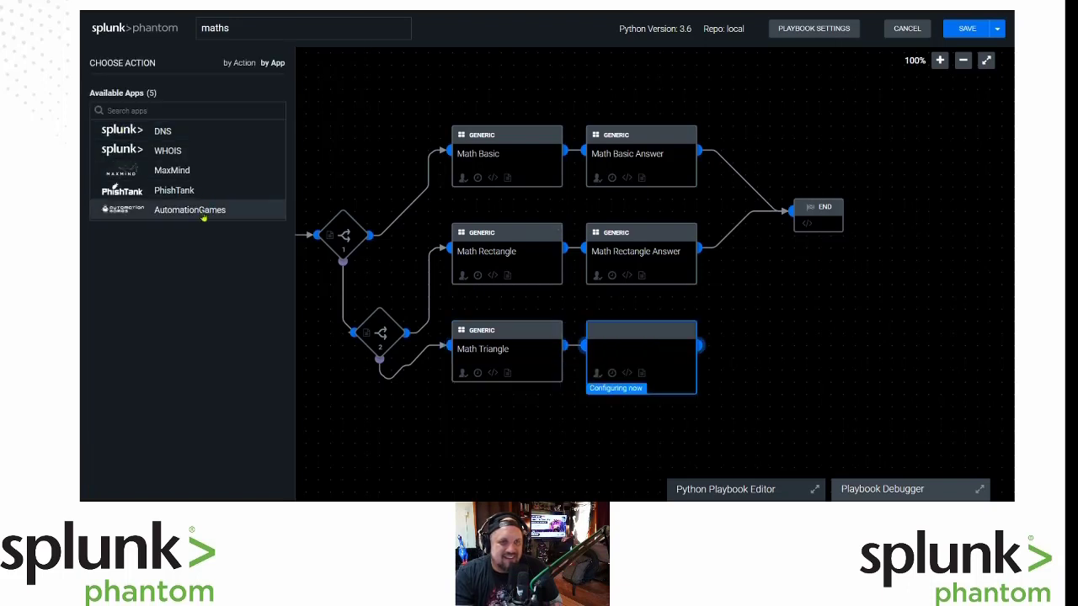
click(202, 212)
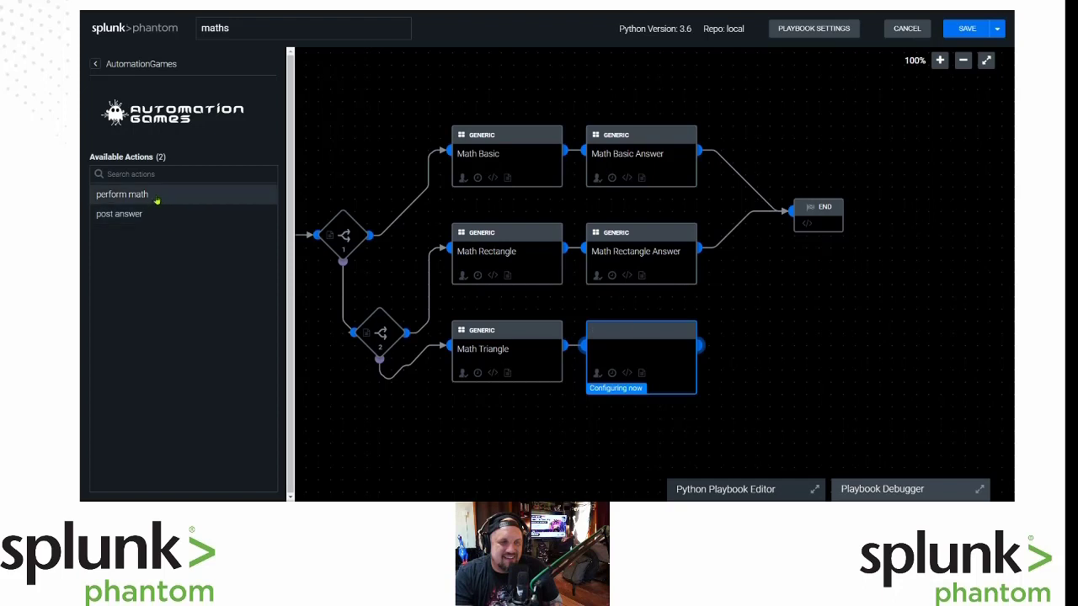
click(155, 197)
click(207, 193)
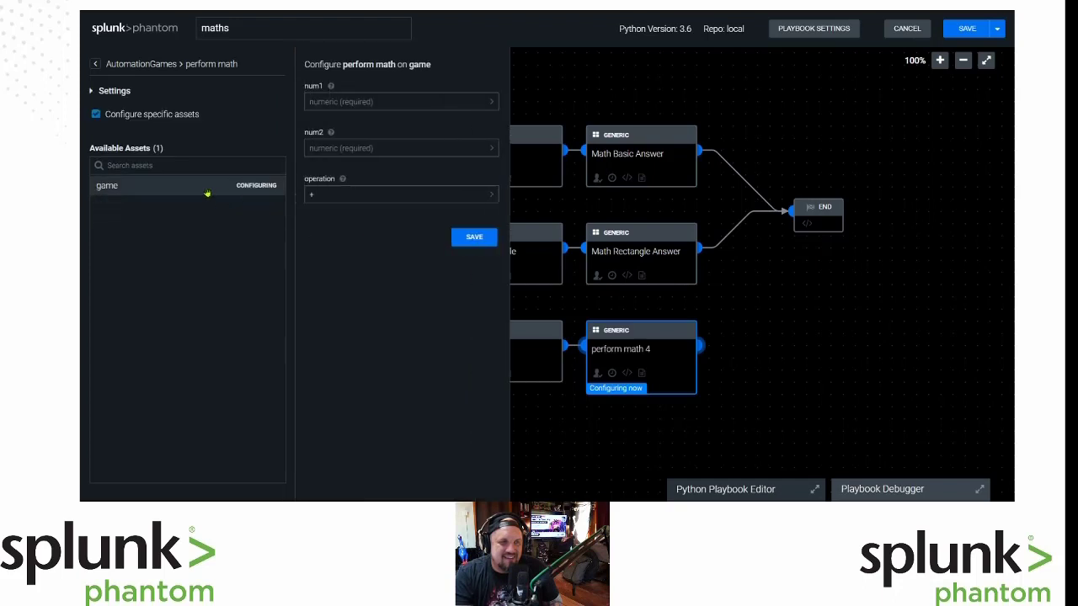
Set num1 to Math_Triangle:action_result.data.*.answer, num2 to 2, operation /, and save.
click(492, 101)
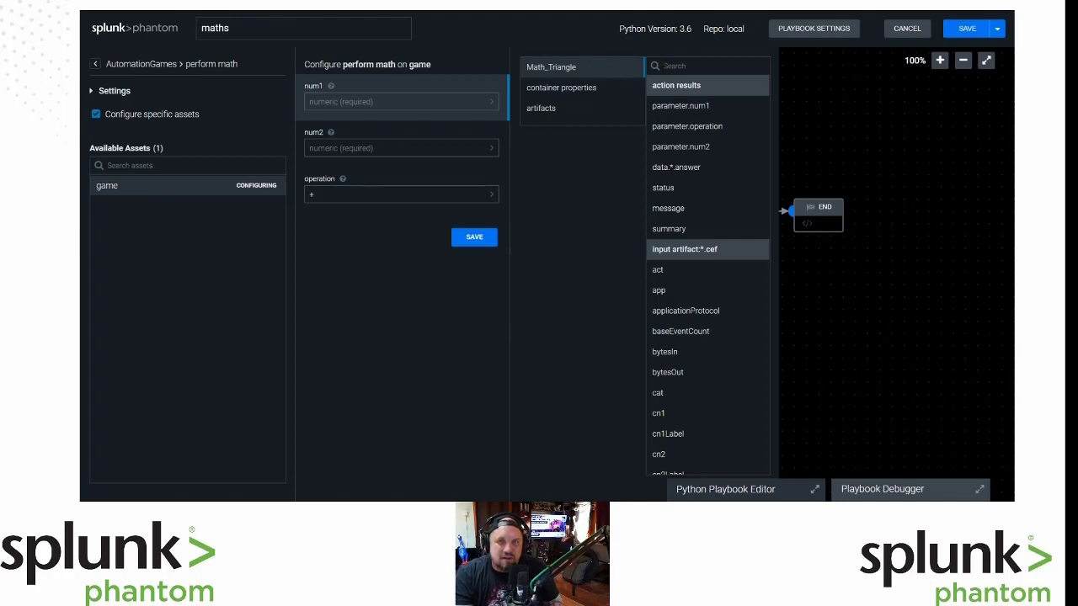
click(701, 168)
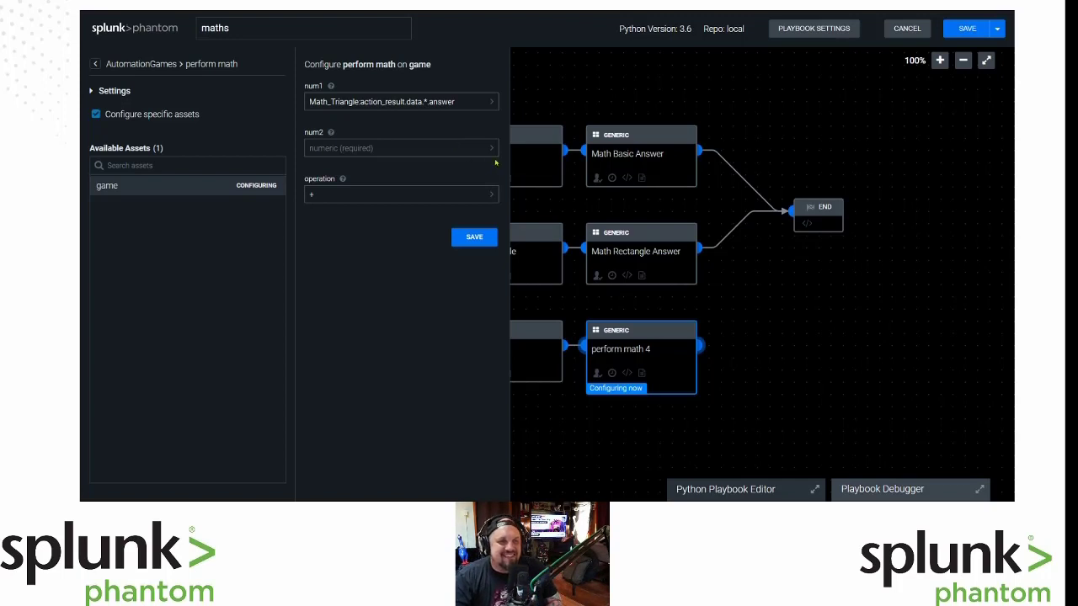
click(483, 150)
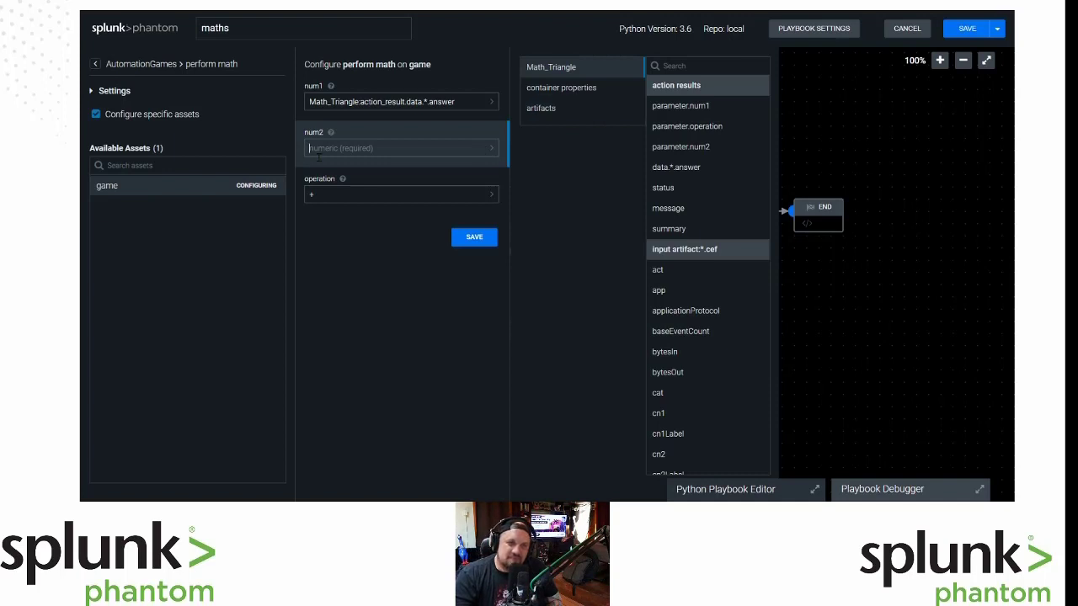
click(363, 173)
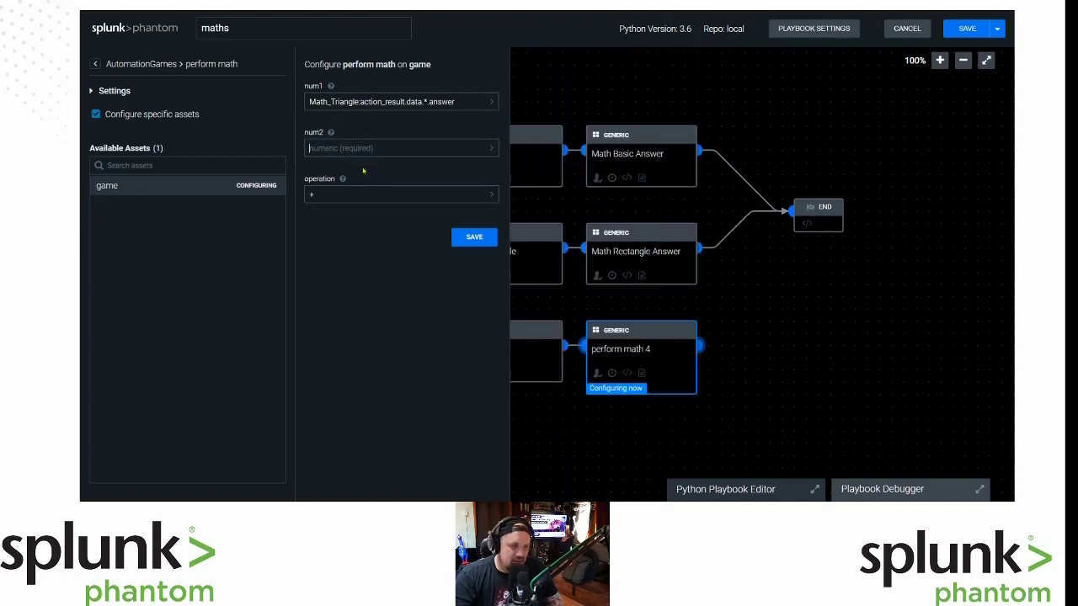
text(2)
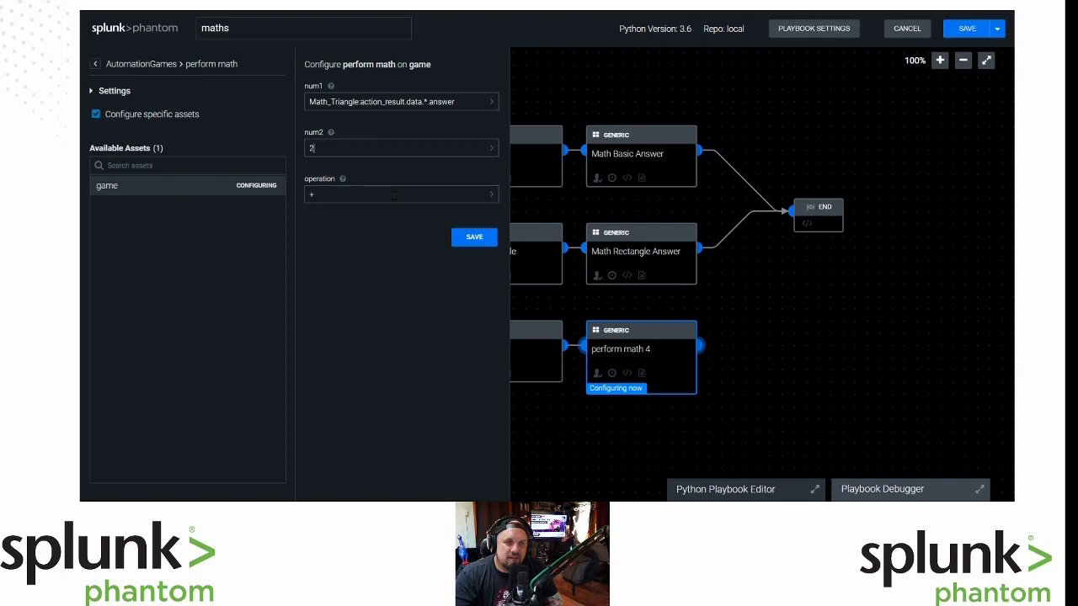
click(491, 194)
click(655, 151)
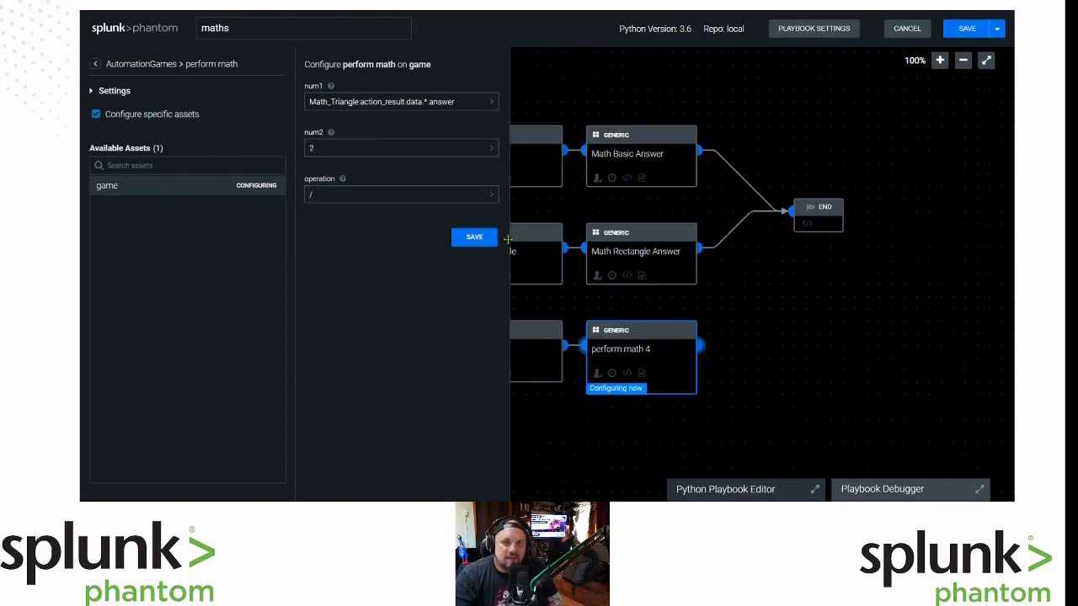
click(474, 237)
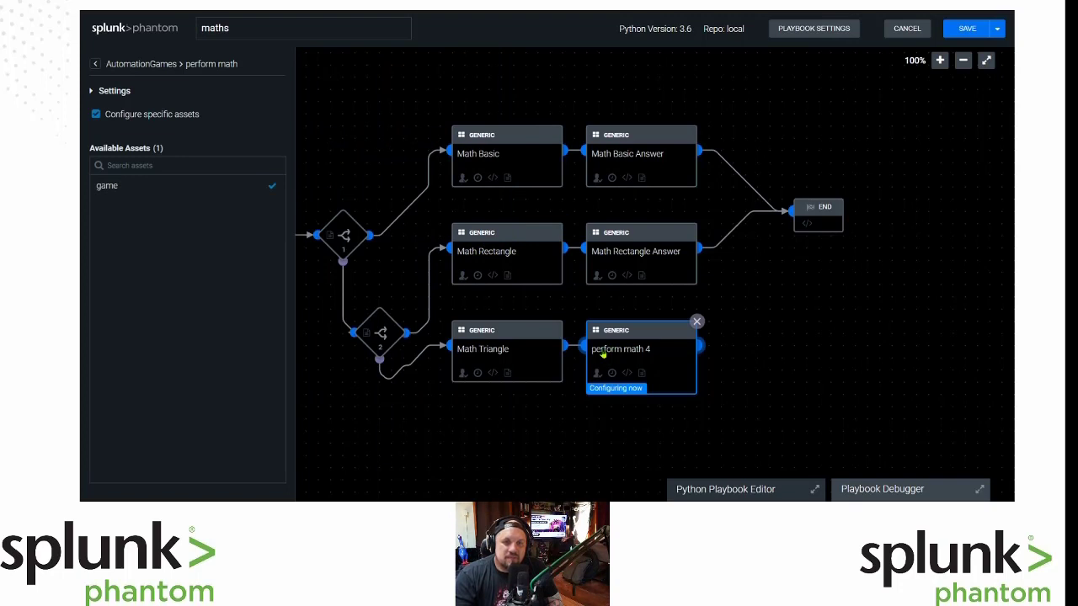
Name the new block 'Math Triangle Answer' and wire its output to the END block.
click(603, 355)
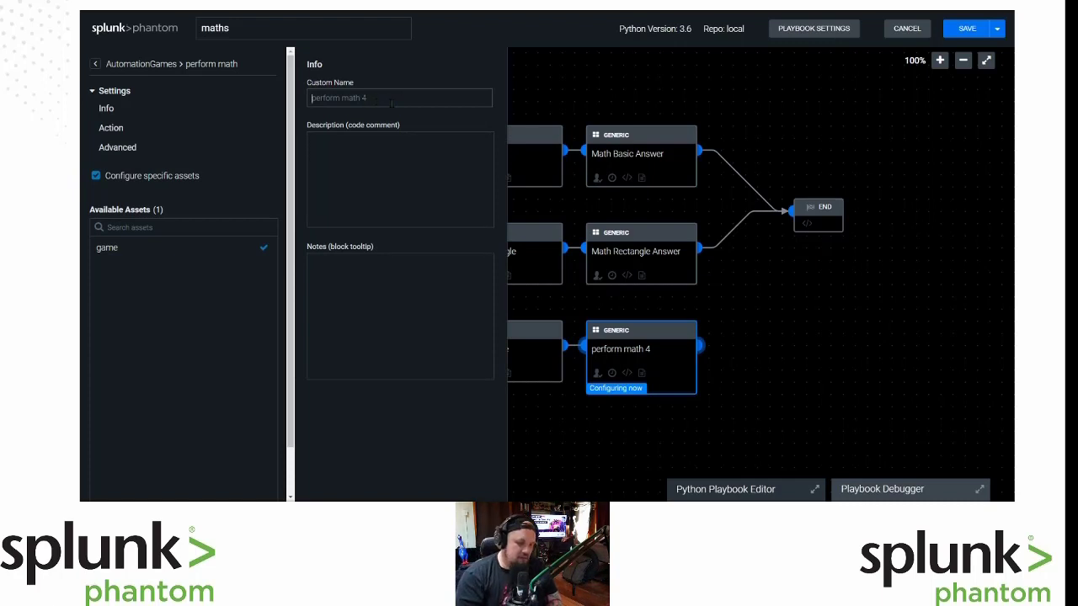
text(Math)
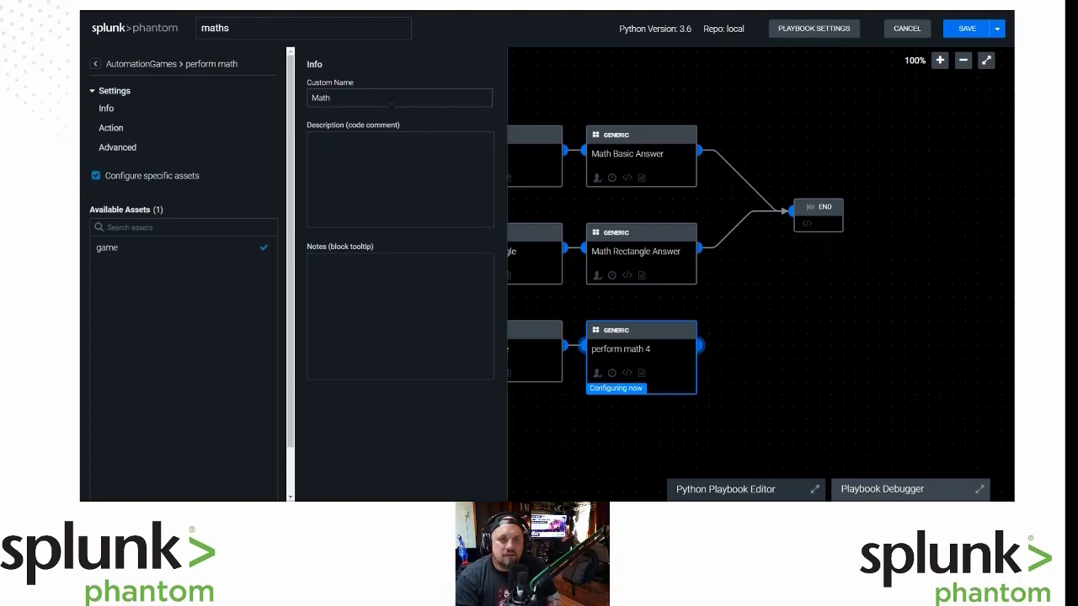
text( Triangle Answer)
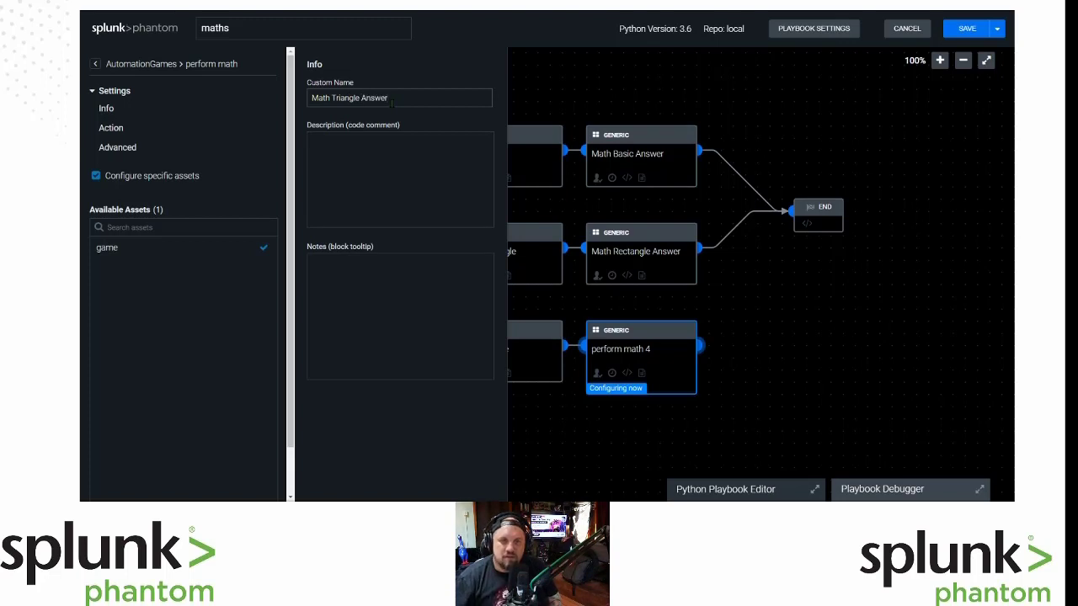
click(608, 430)
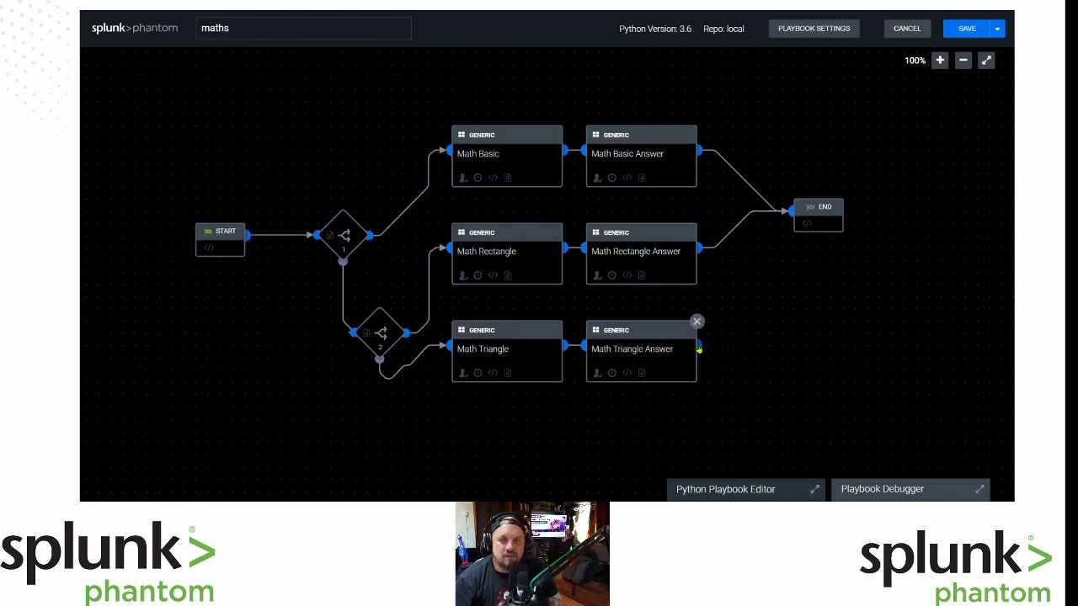
drag(701, 348, 788, 214)
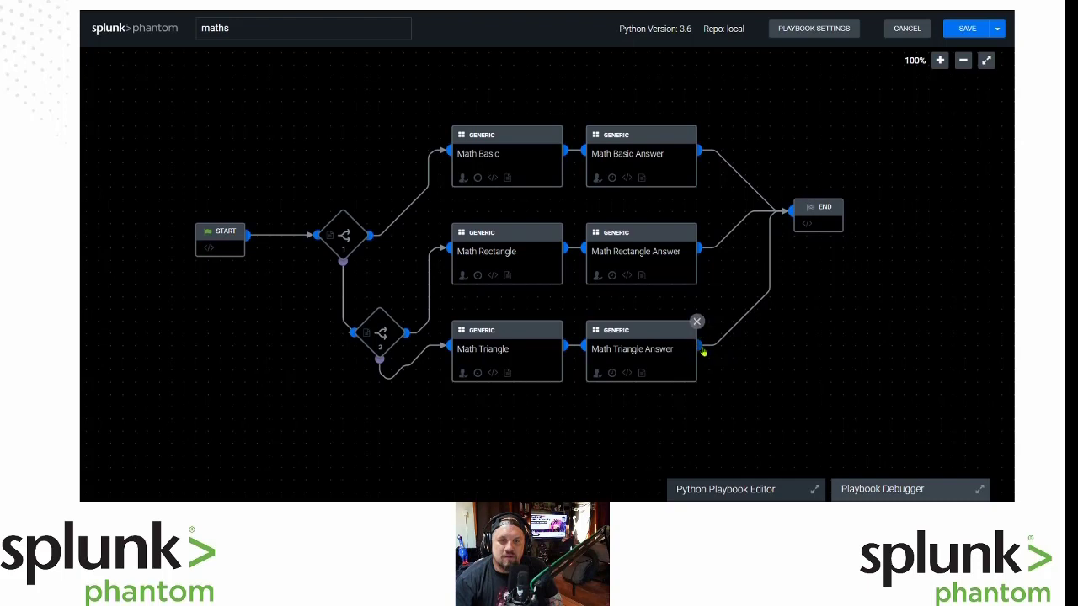
drag(700, 352, 734, 349)
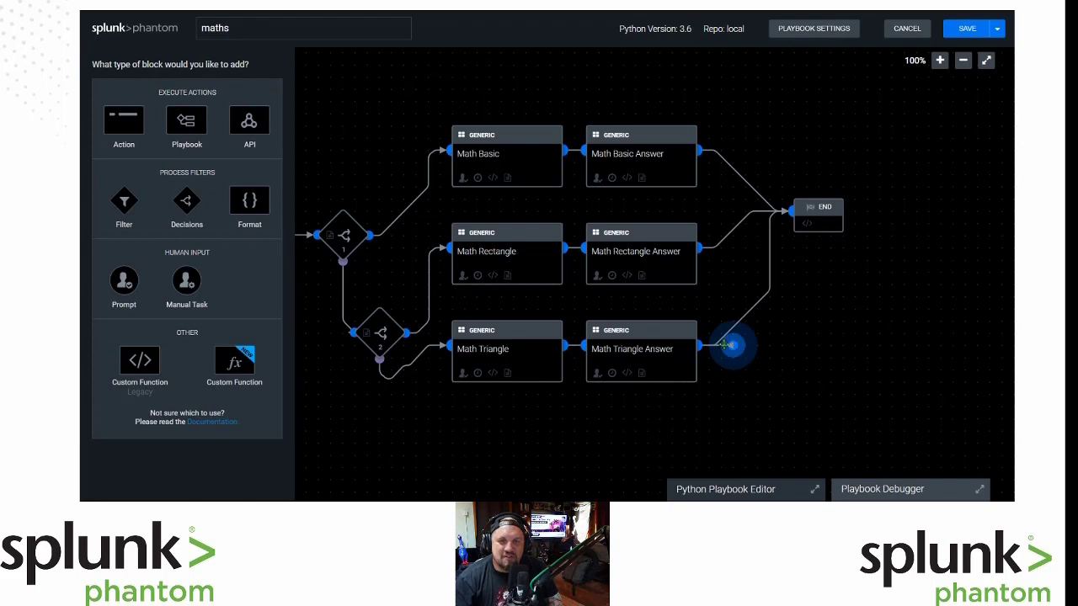
Remove Math Triangle Answer's link to END and add a new action block after it.
click(717, 352)
click(722, 338)
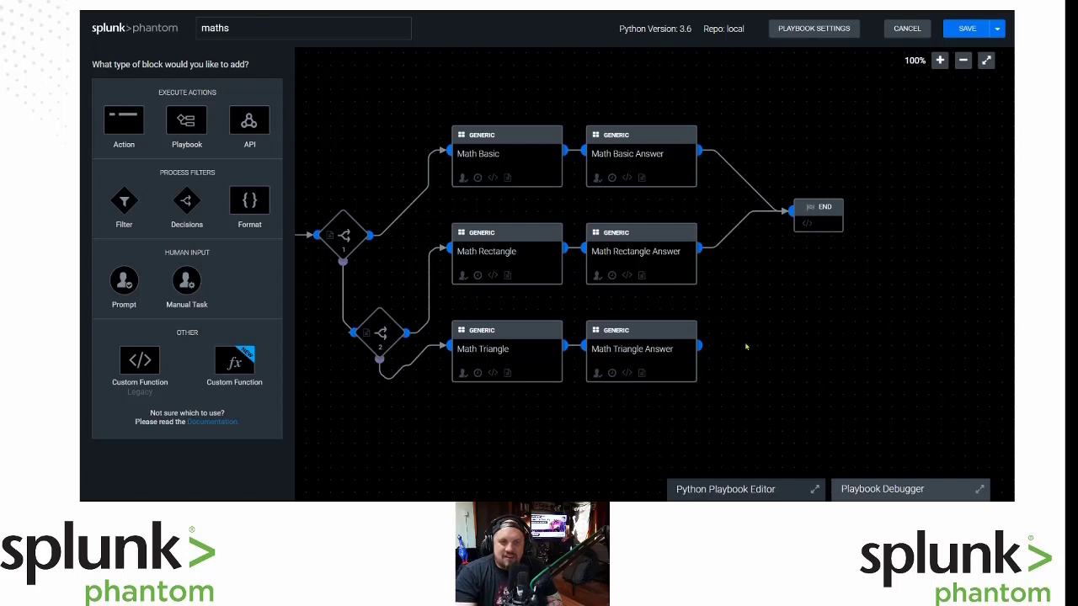
click(702, 353)
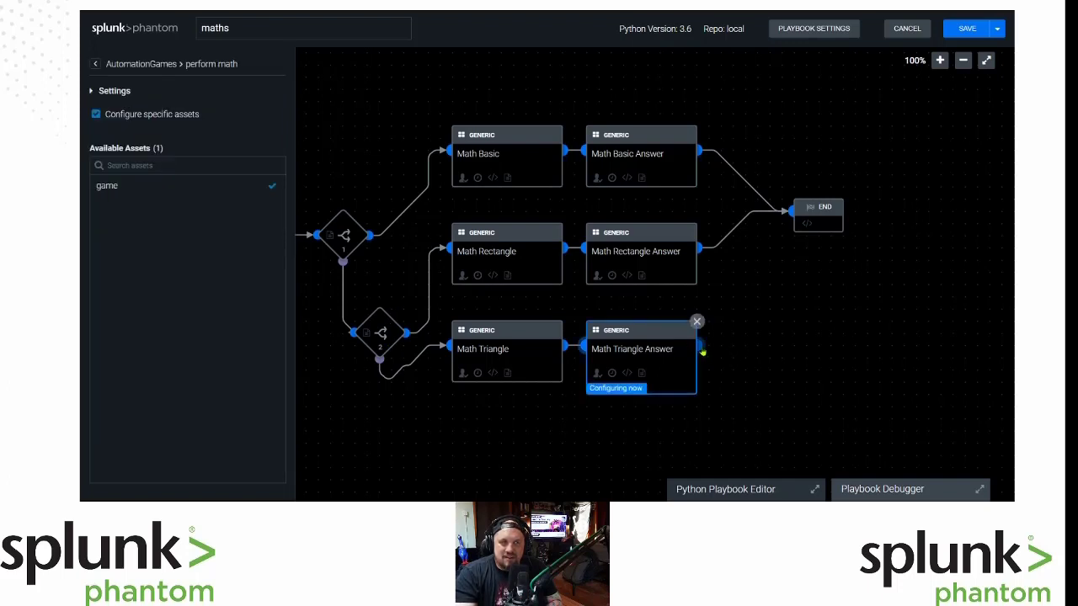
click(702, 353)
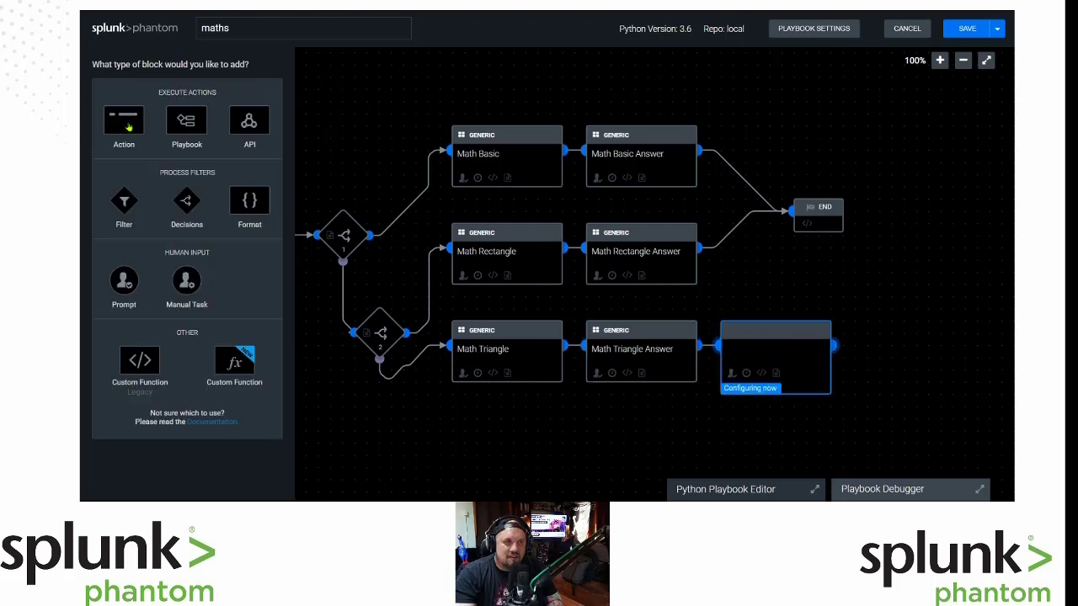
click(129, 127)
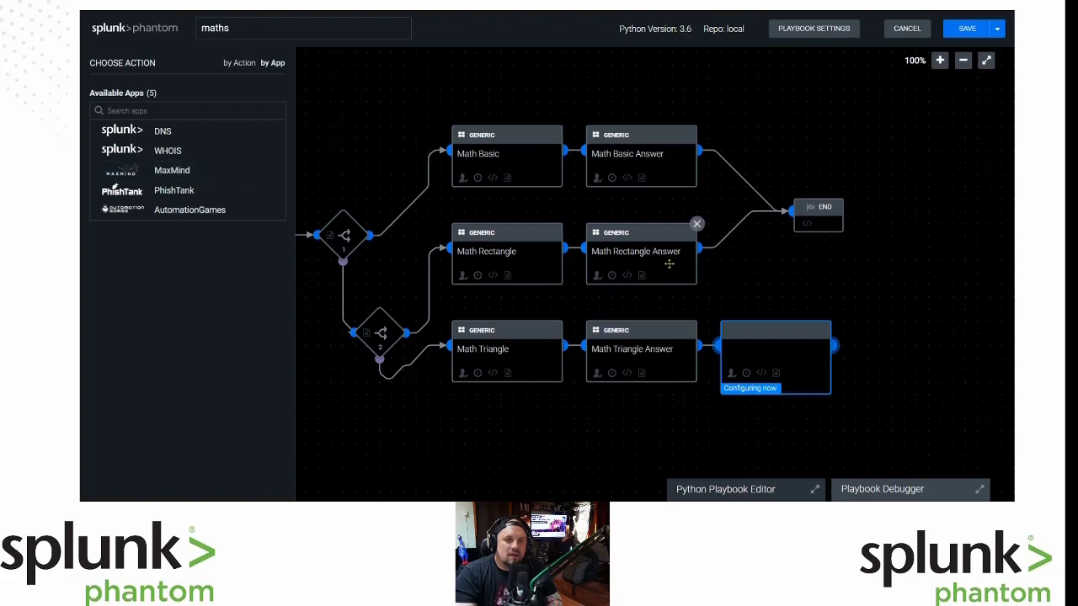
Rename the old block to 'Math Triangle Division' and list AutomationGames actions for the new block.
click(946, 327)
click(624, 357)
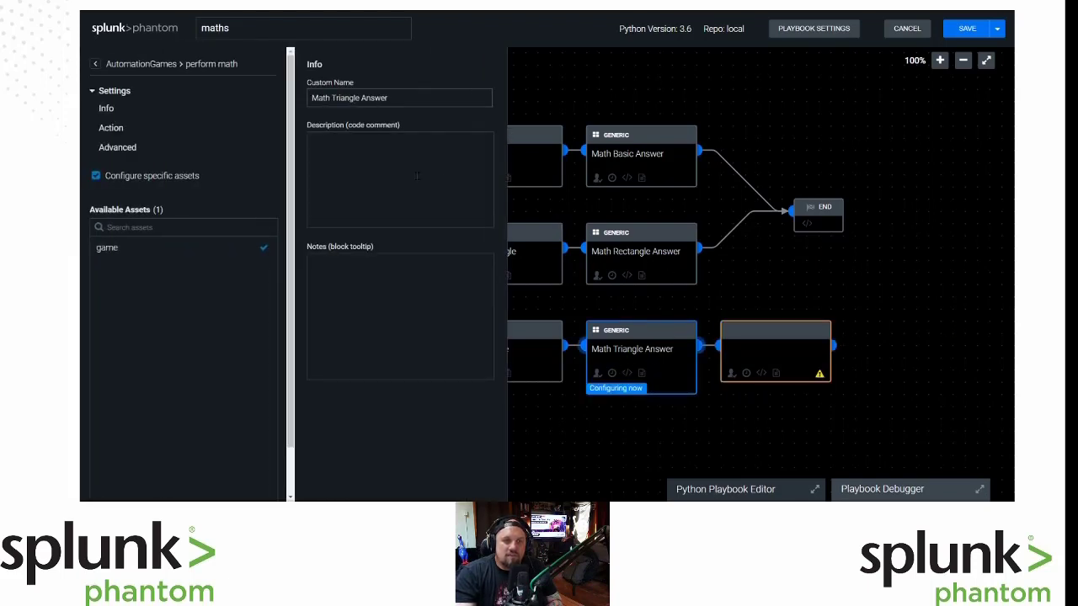
double_click(384, 97)
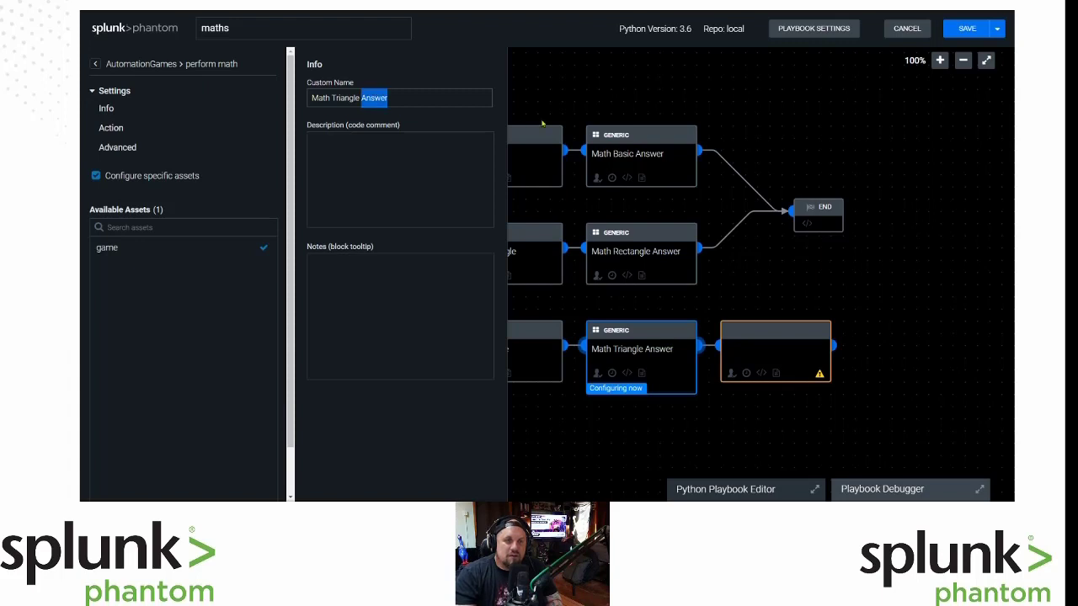
key(BackSpace)
text(Division)
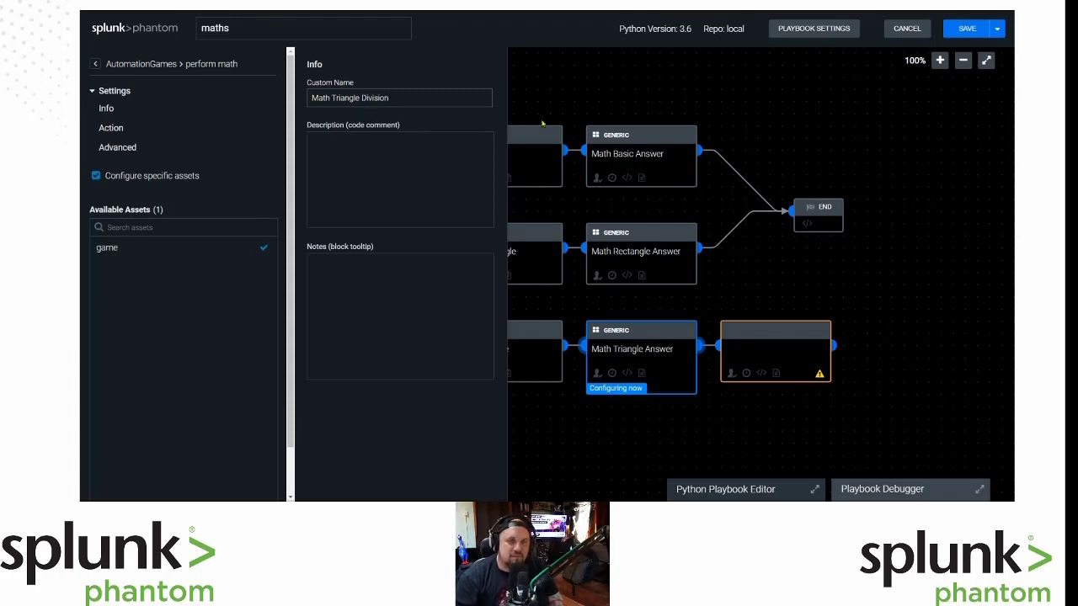
click(782, 291)
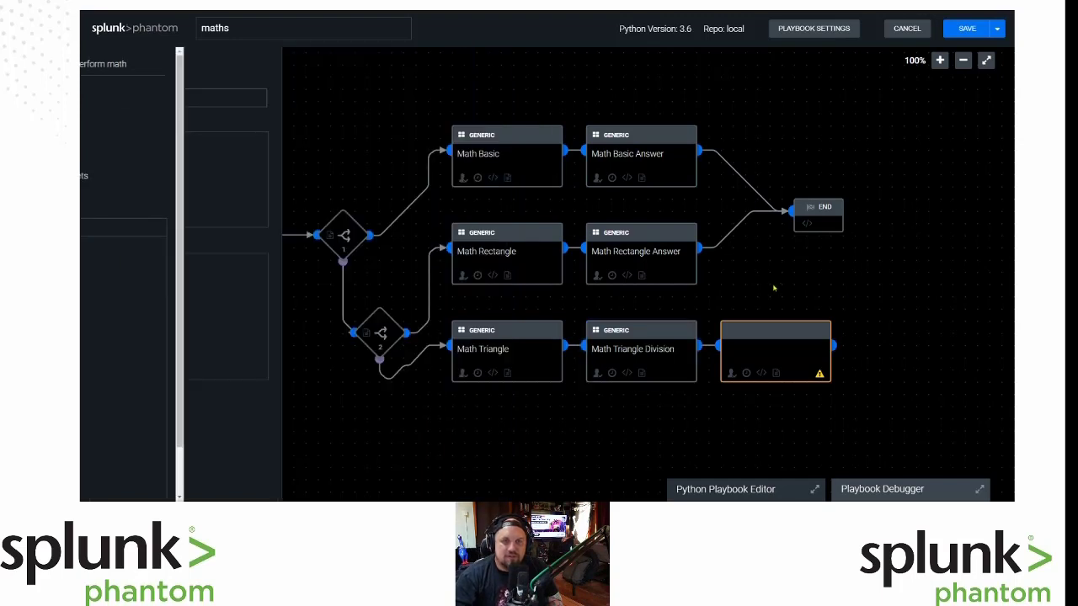
click(791, 352)
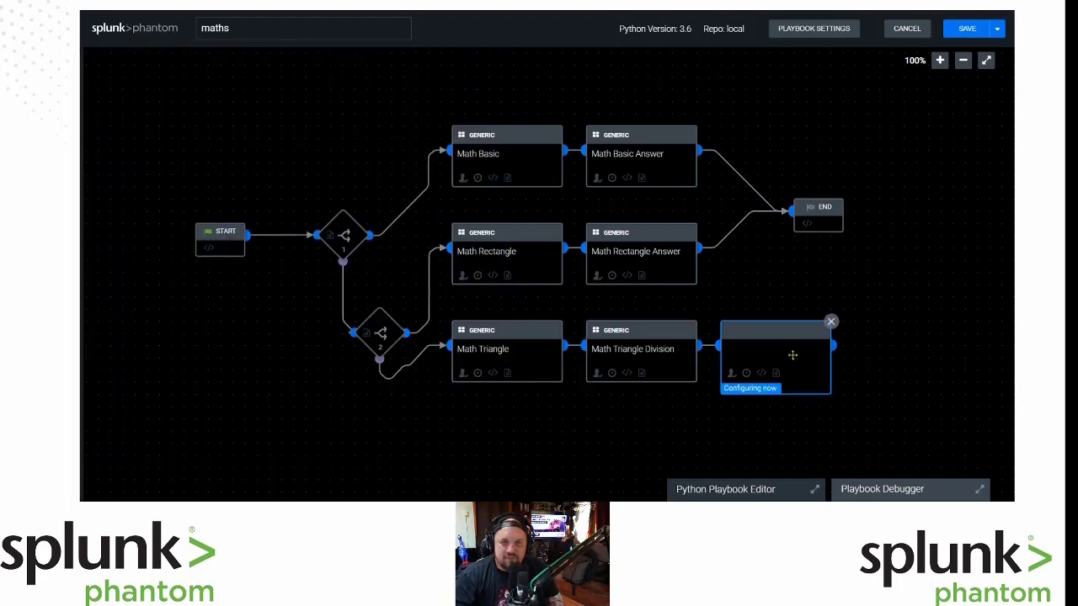
click(190, 211)
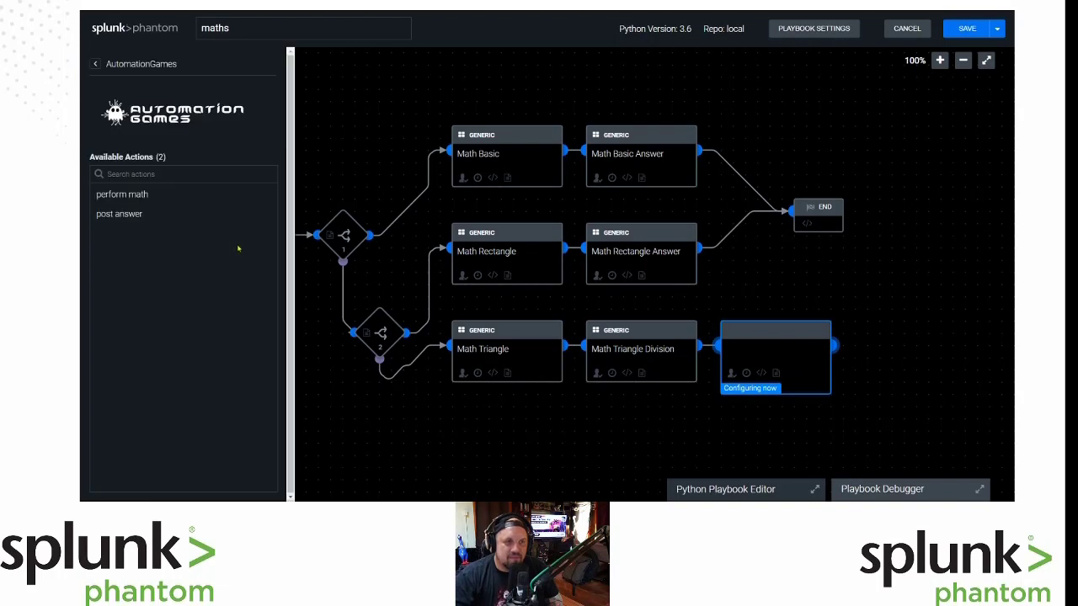
Make the block a post answer on asset game, answering with Math_Triangle_Division data.*.answer.
click(138, 213)
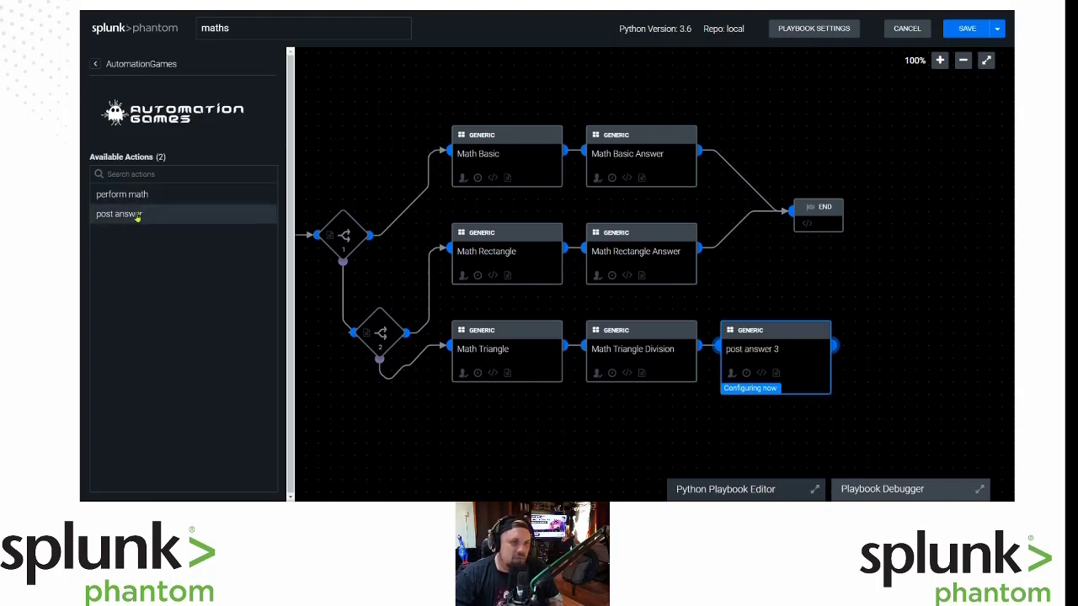
click(113, 186)
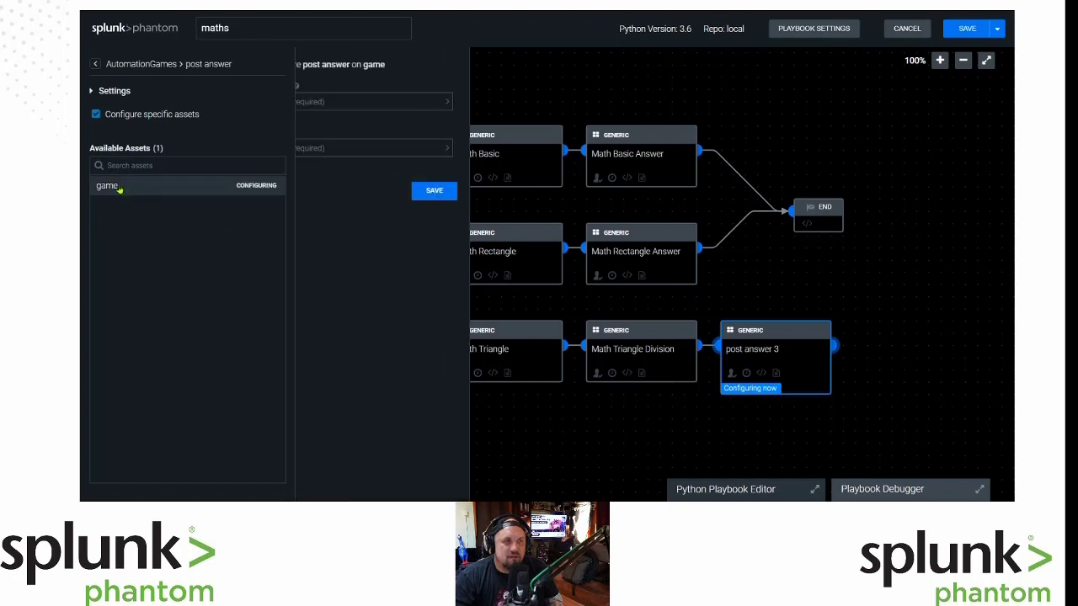
click(420, 98)
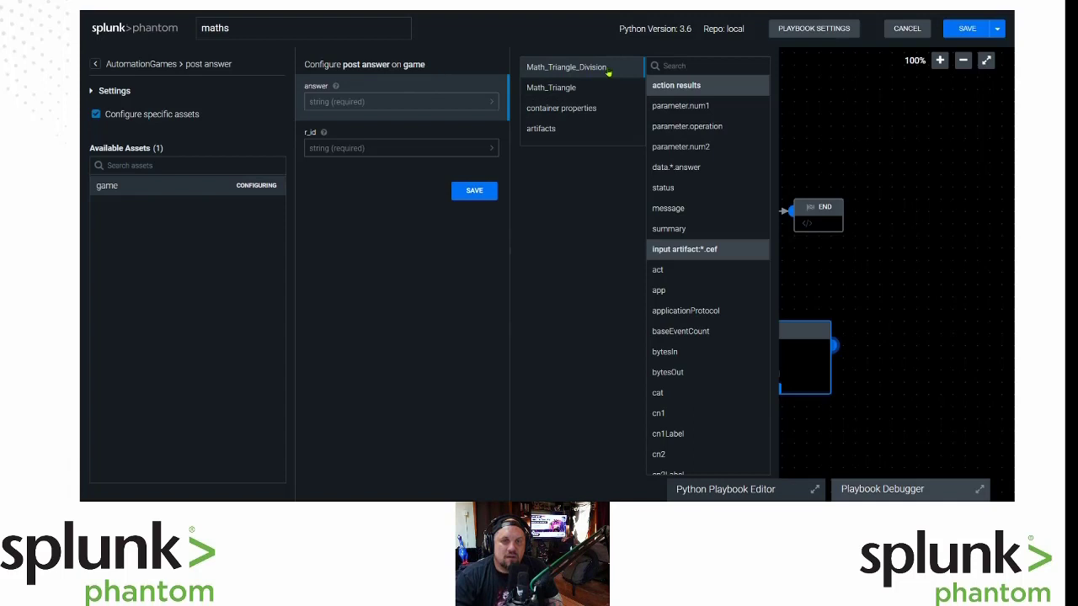
click(678, 167)
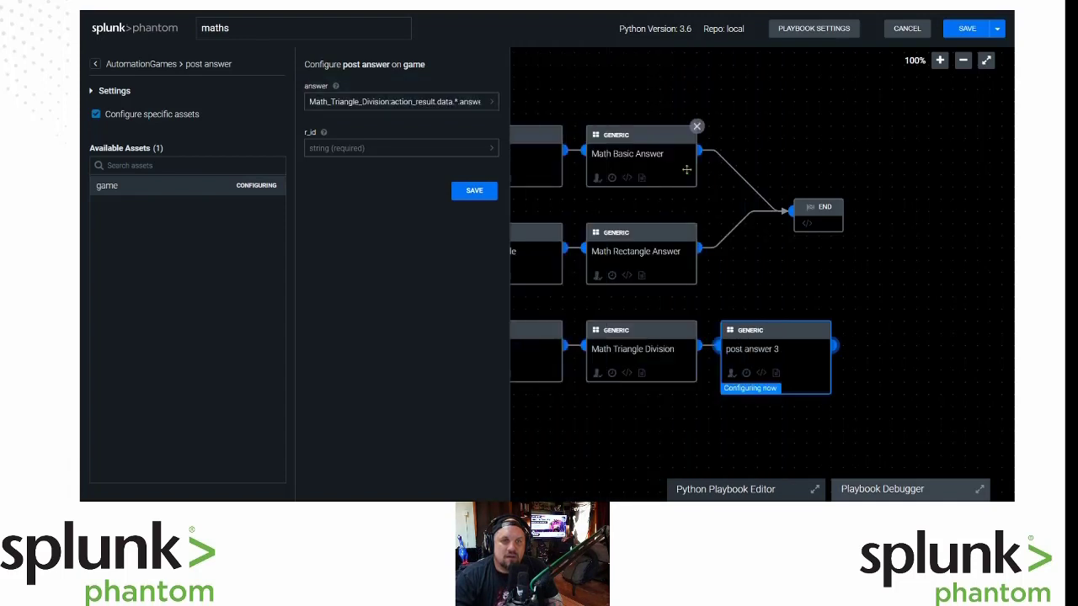
Set r_id to container:source_data_identifier and save the post answer parameters.
click(409, 147)
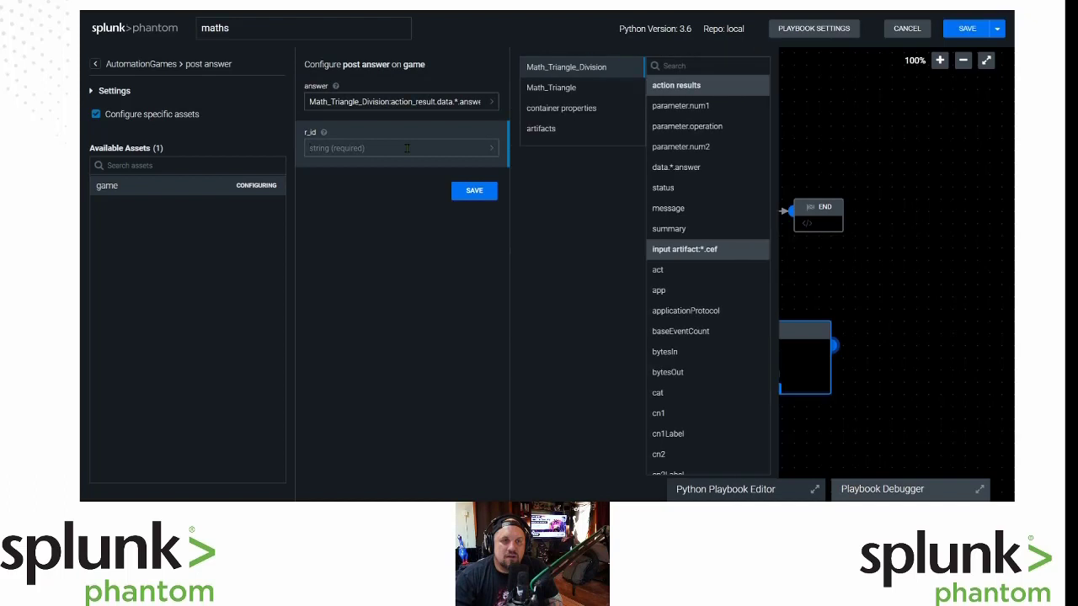
click(547, 128)
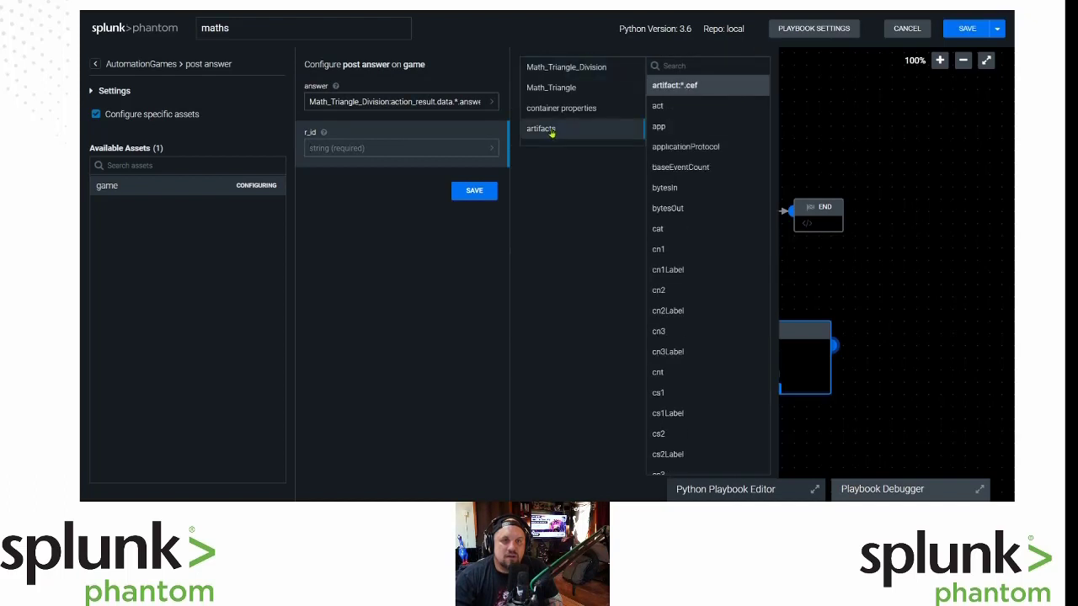
click(692, 65)
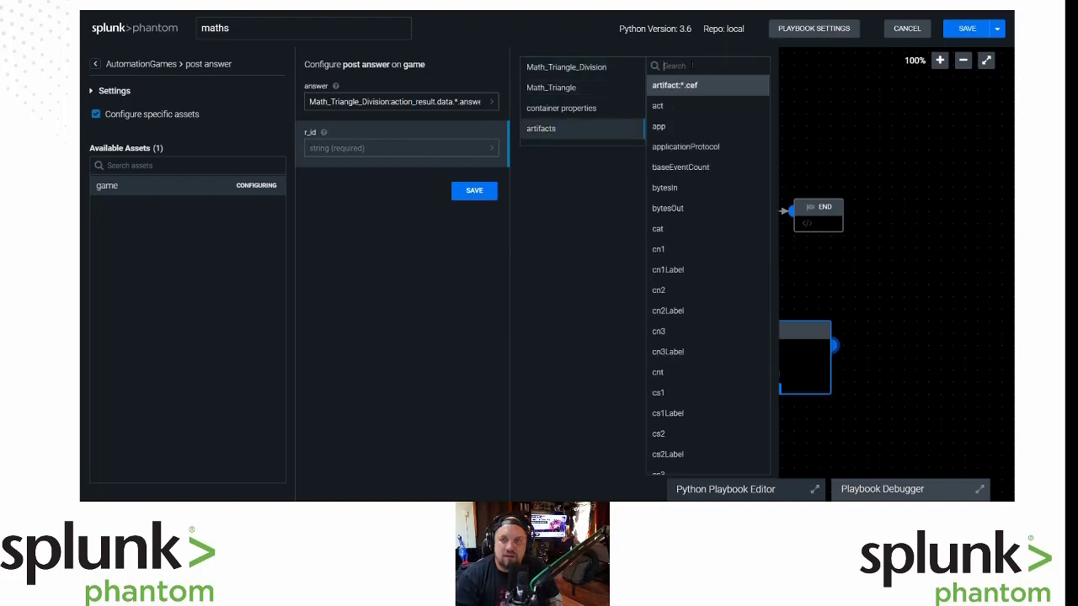
click(578, 109)
click(714, 67)
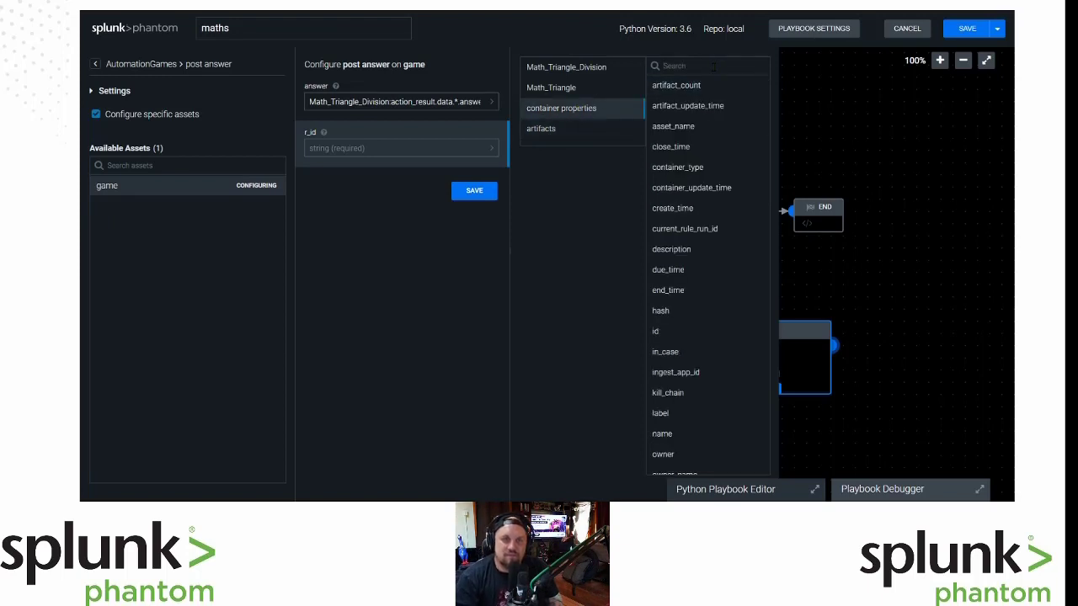
text(in)
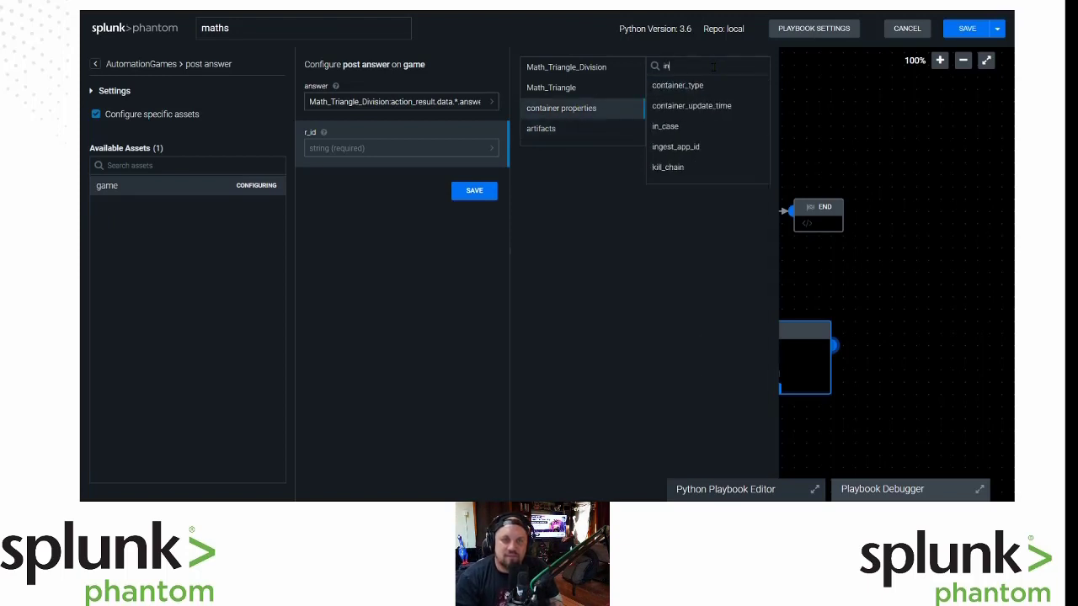
key(BackSpace)
key(BackSpace)
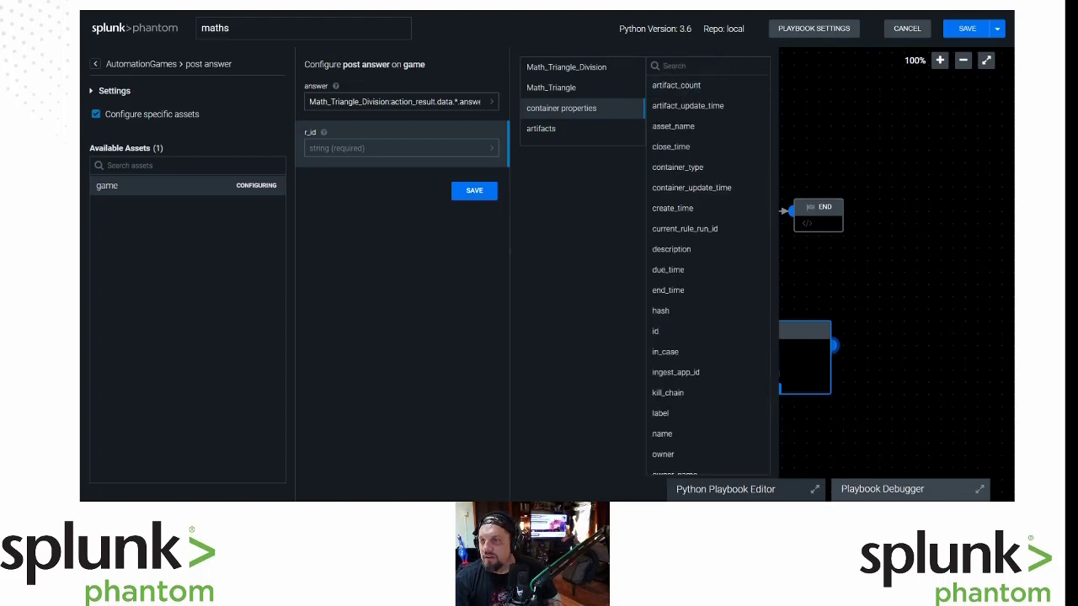
click(676, 85)
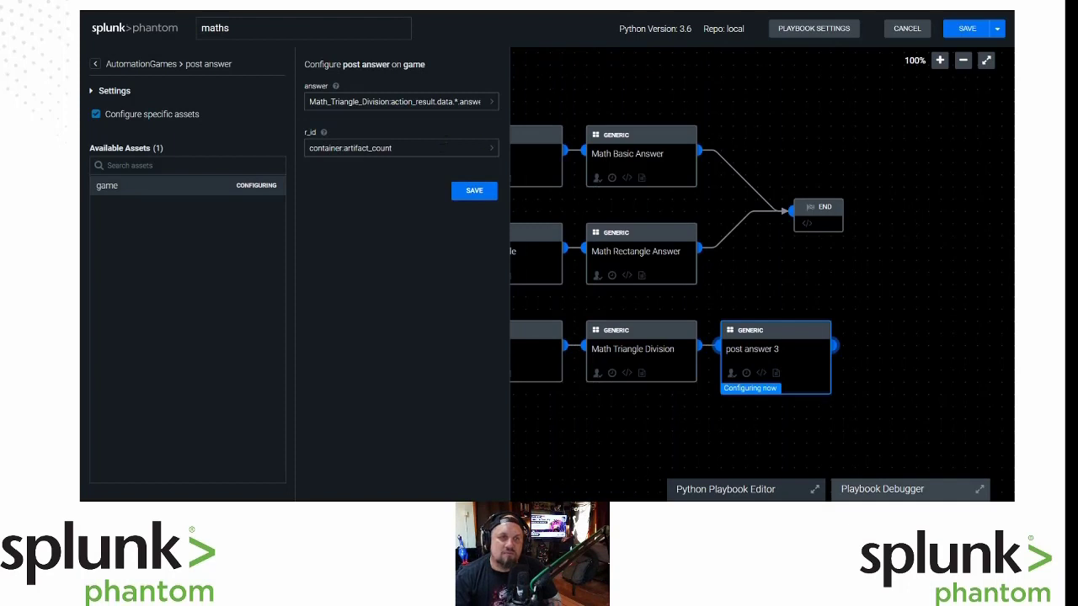
click(396, 148)
click(581, 114)
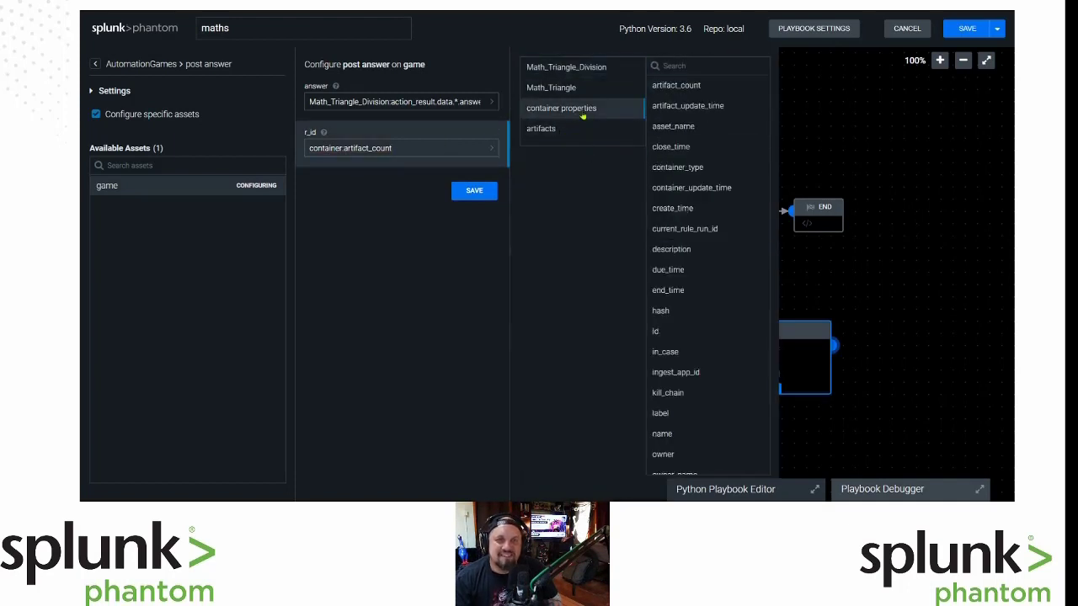
click(701, 67)
text(iden)
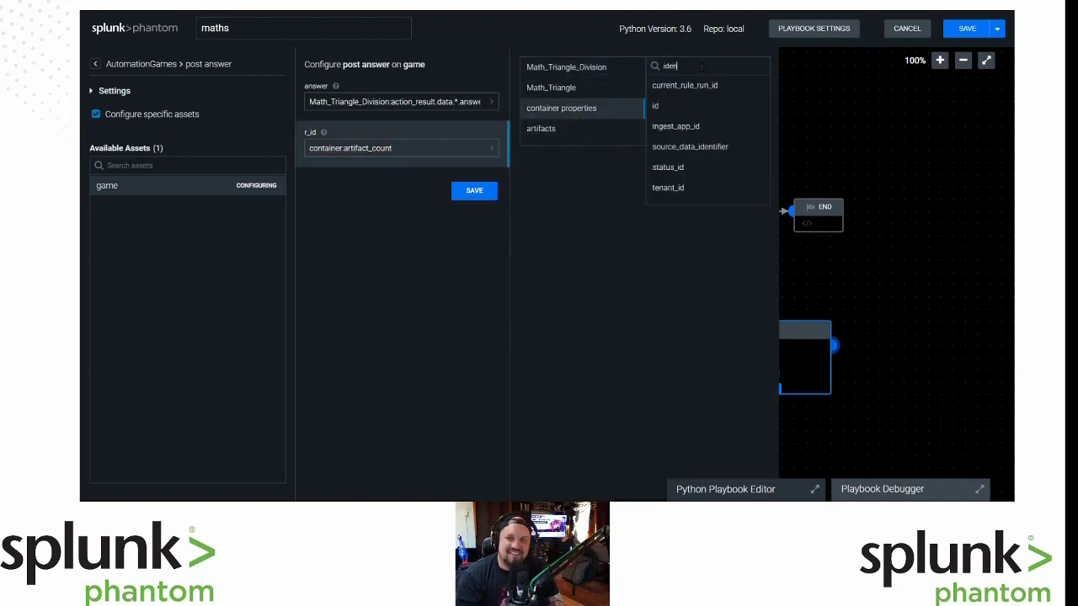
text(t)
click(697, 87)
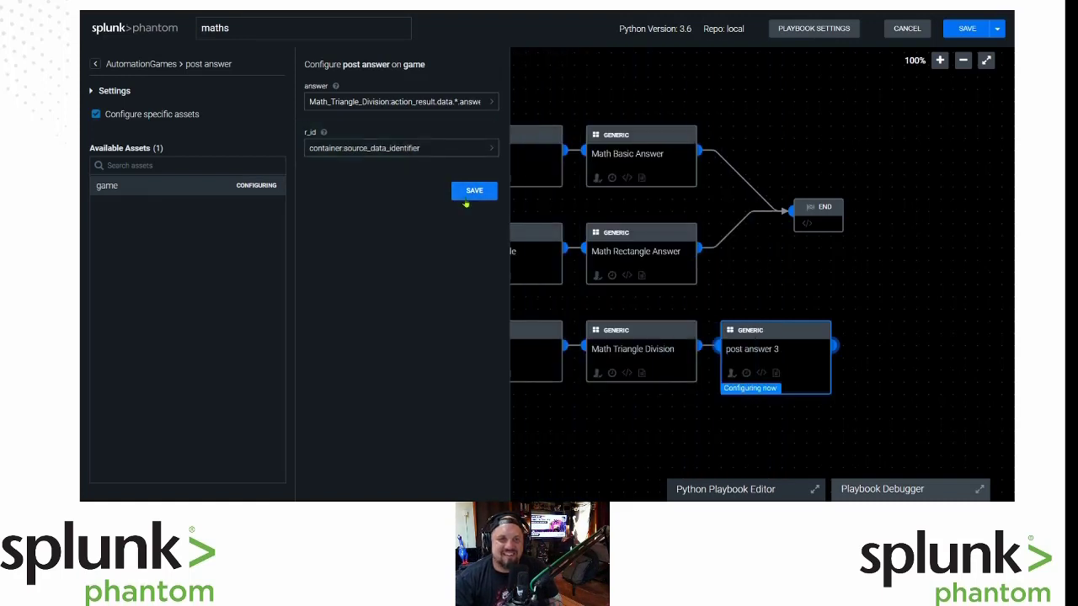
click(468, 194)
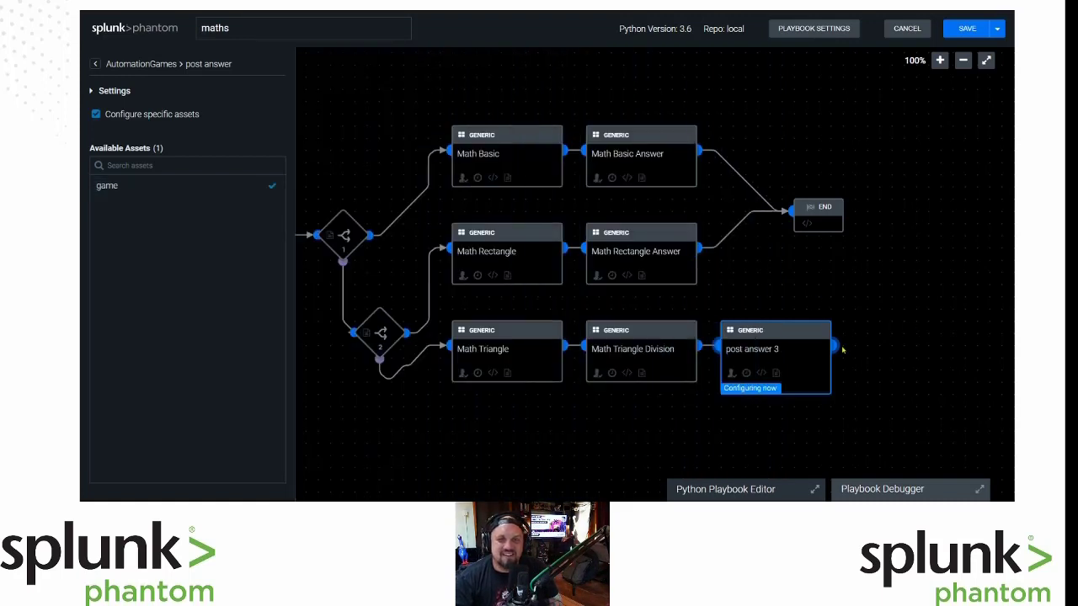
Set the block's Custom Name to 'Math Triangle Answer'.
click(752, 355)
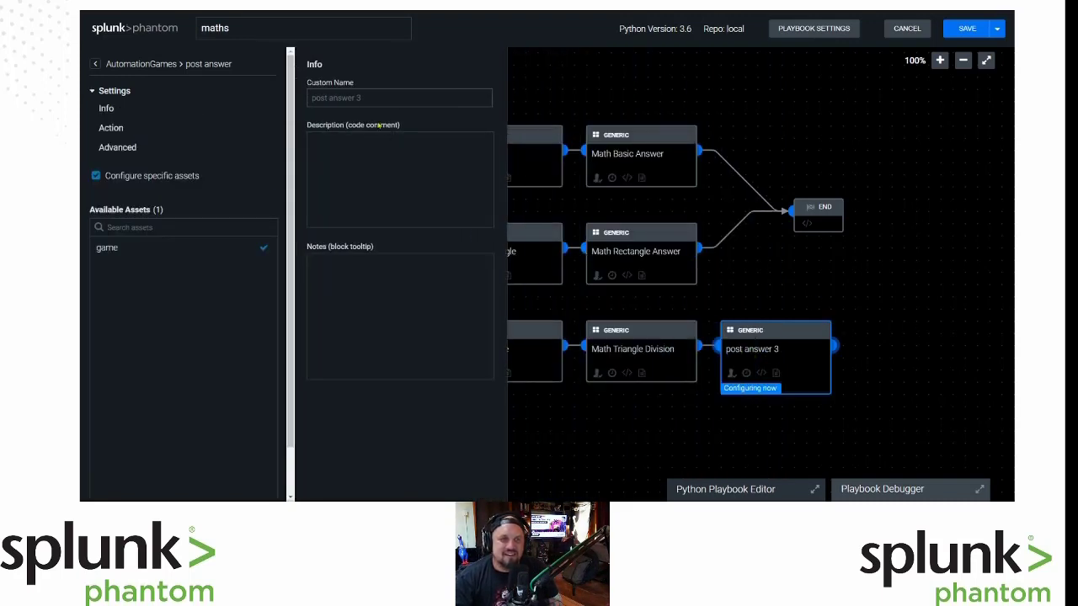
text(Math Triab)
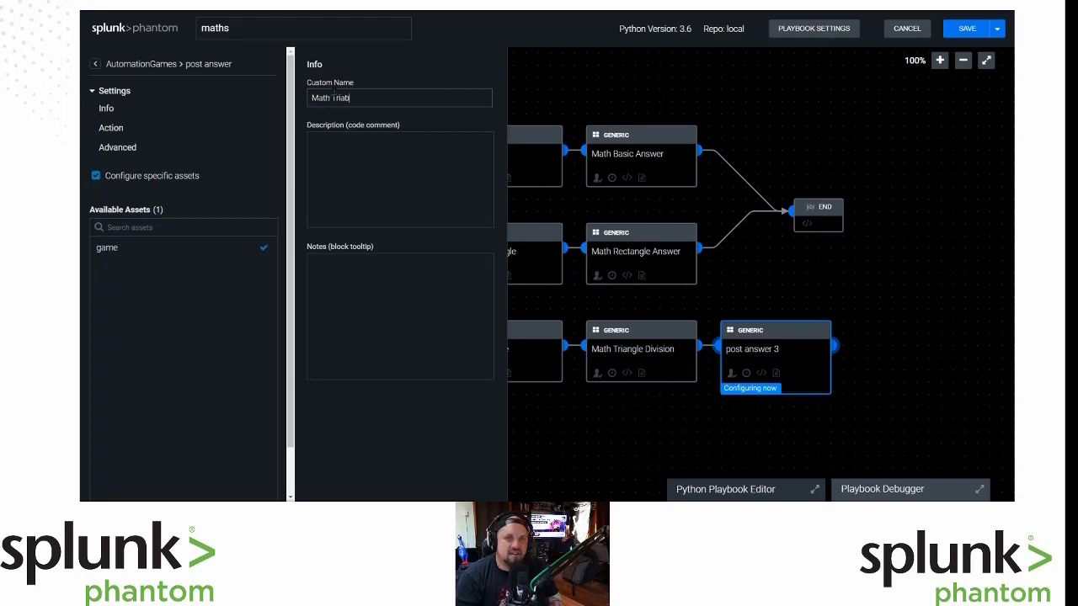
key(BackSpace)
text(angle Answer)
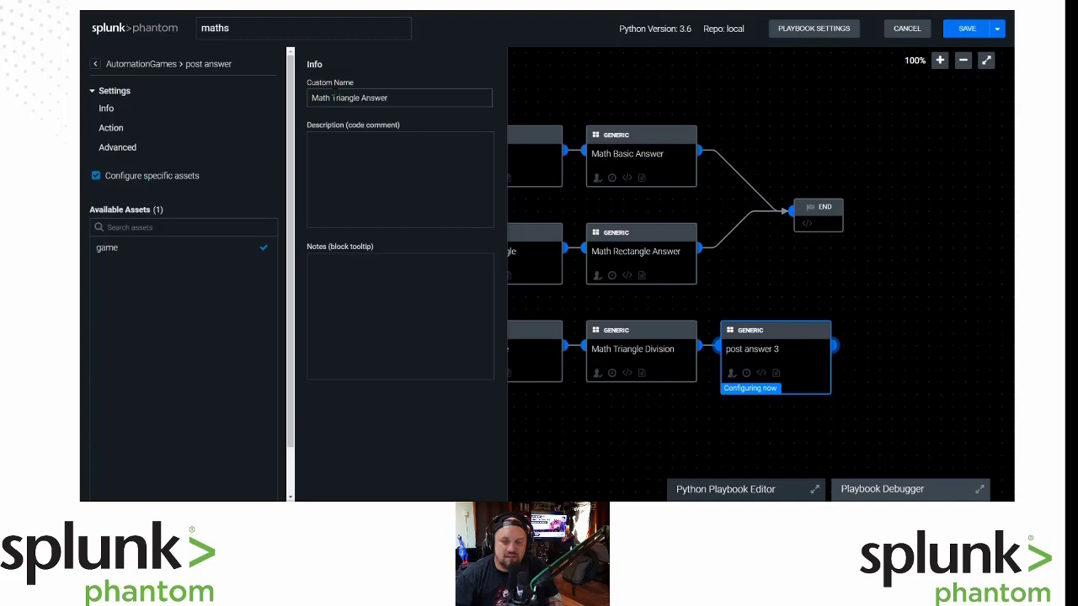
click(863, 309)
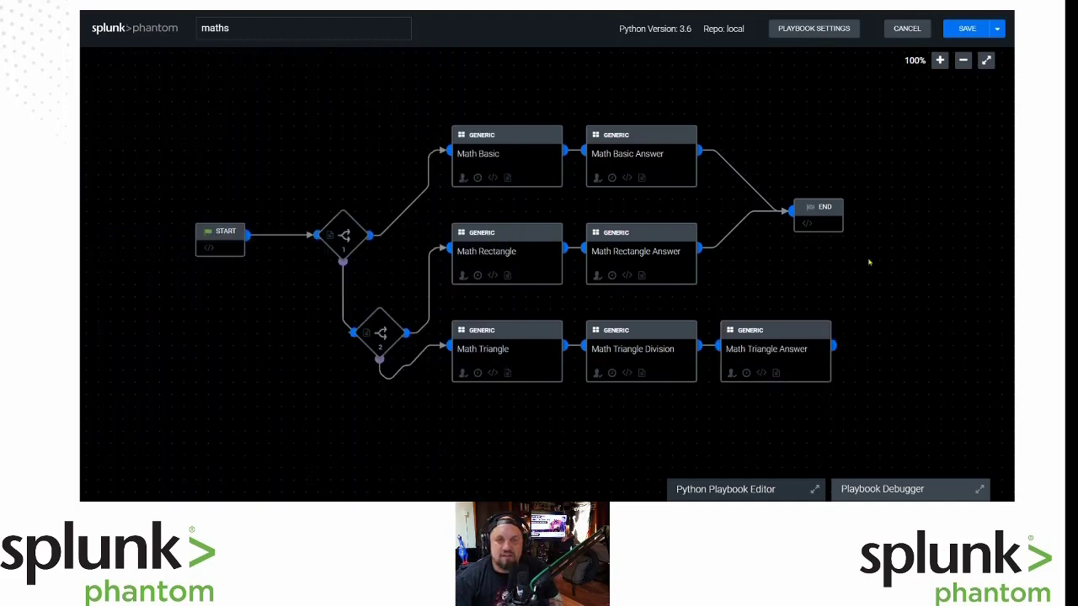
Move END further right, connect Math Triangle Answer to it, and save the playbook.
drag(827, 220, 949, 218)
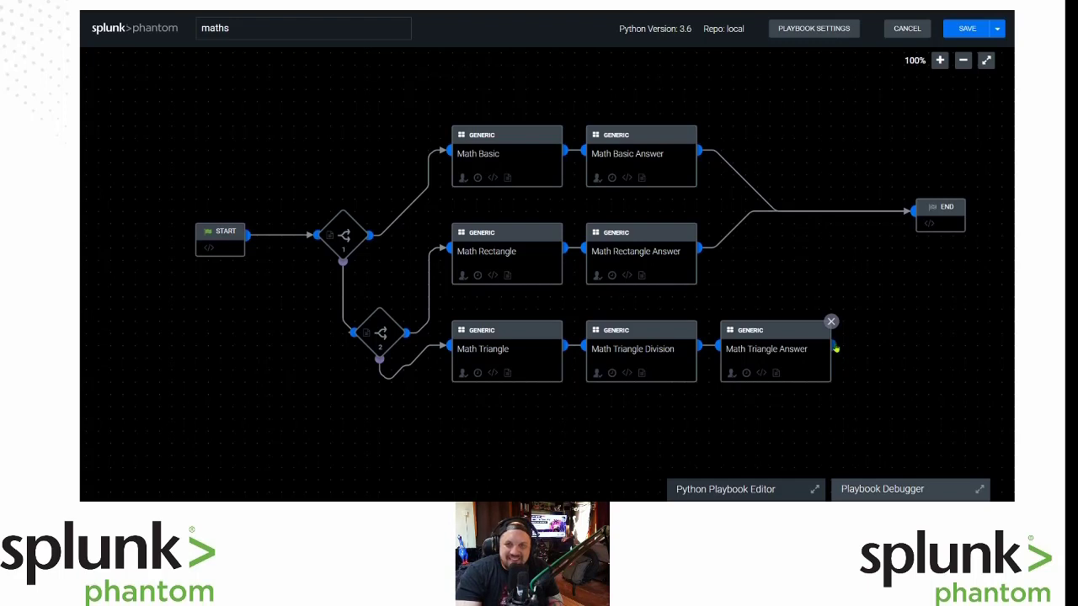
drag(835, 348, 914, 212)
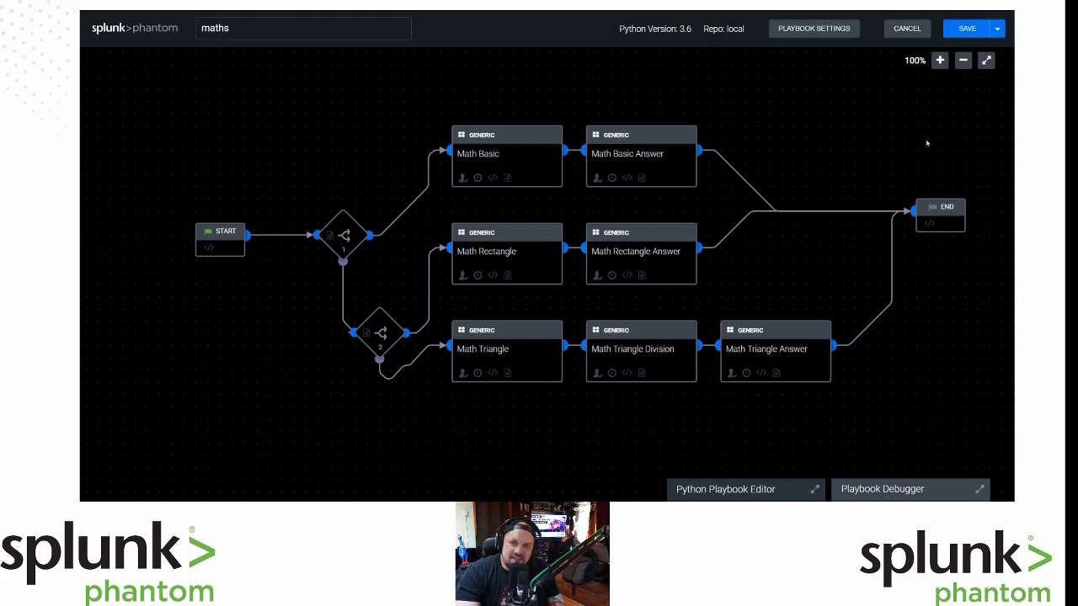
click(966, 28)
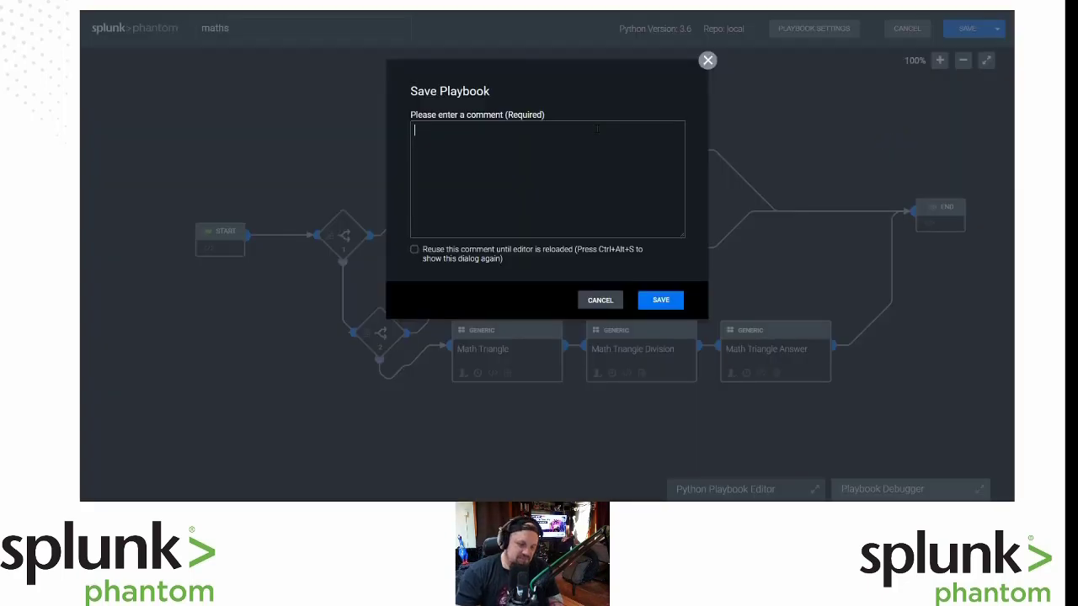
Enter the placeholder comment 'FFFFFFMMMMMLLLLLLLL' and confirm saving the maths playbook.
text(FFFFFFMMMMM)
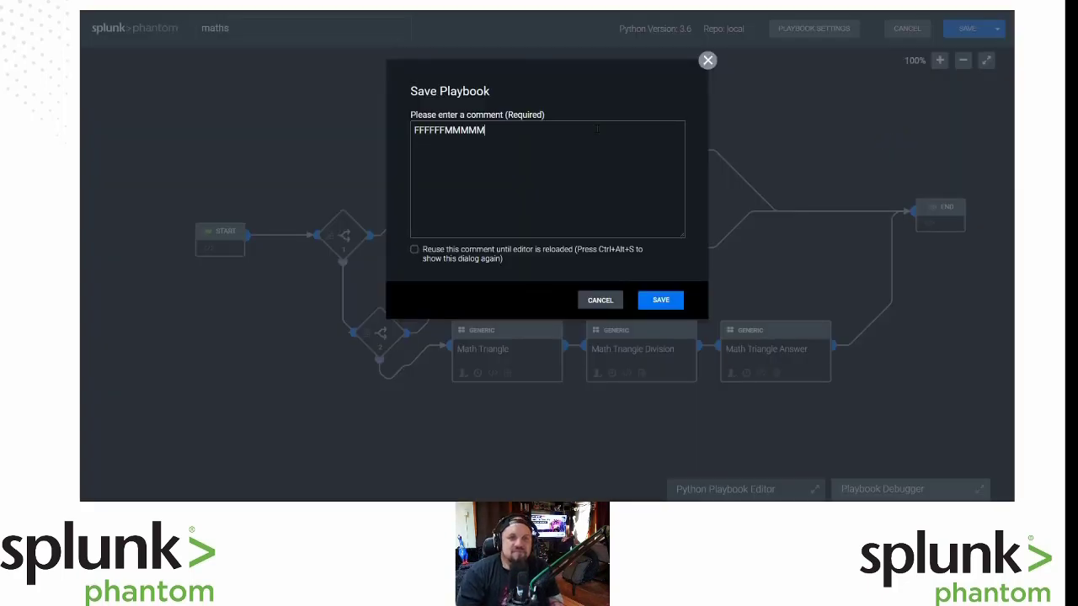
text(LLLLLLLL)
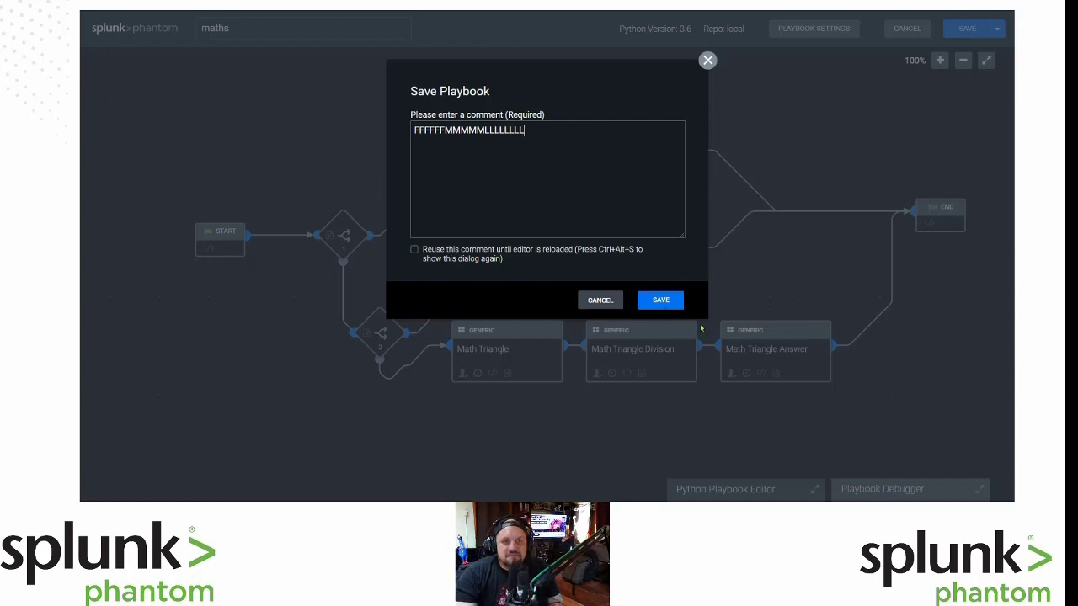
click(660, 301)
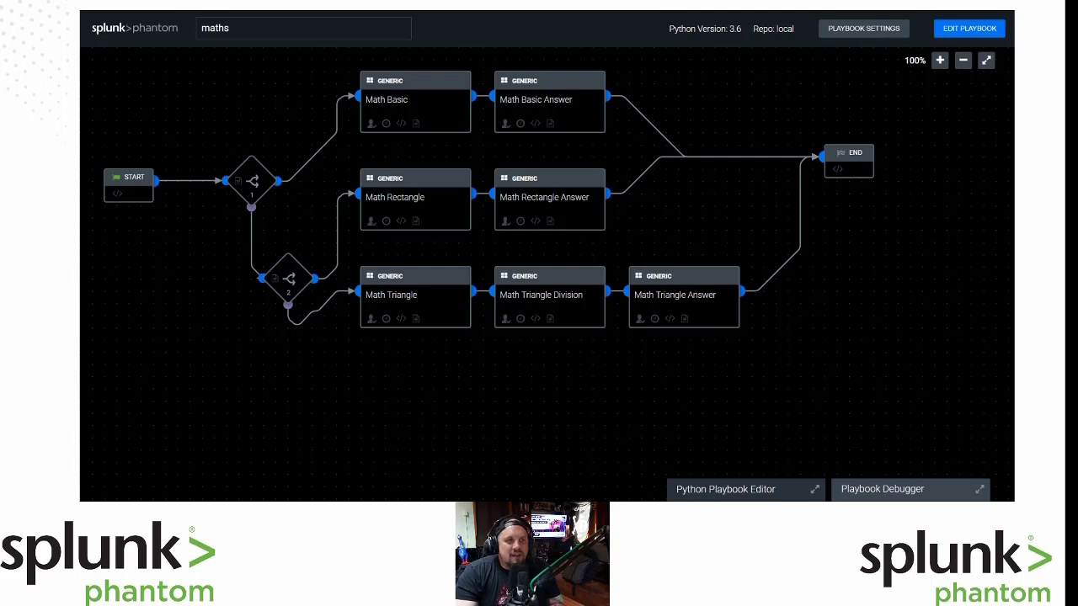
Revisit the Events list and the Basic 2D Area Question event 120.
key(ctrl+Tab)
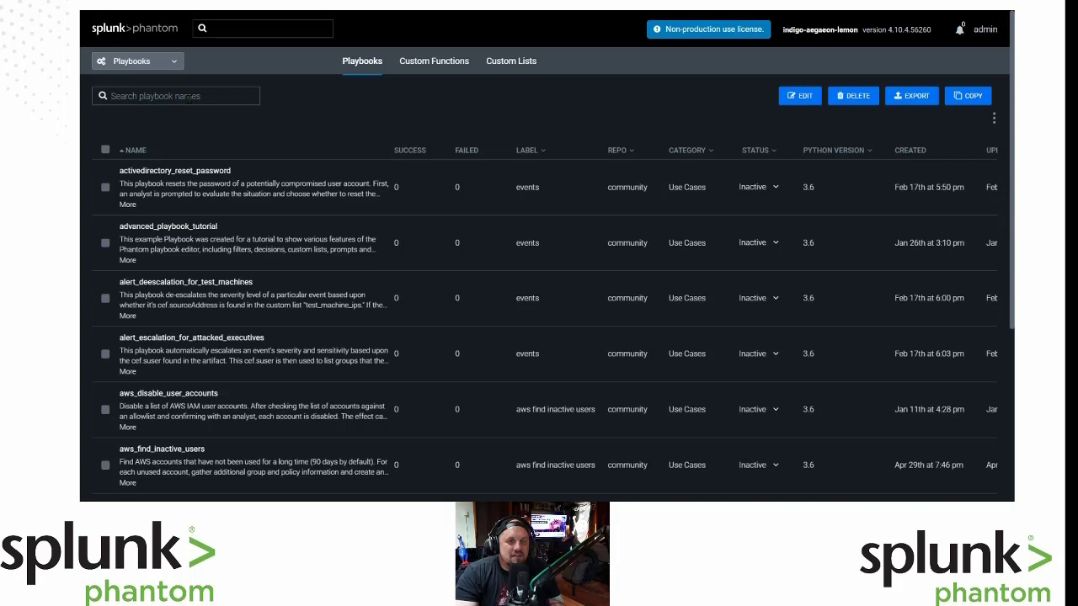
key(ctrl+Tab)
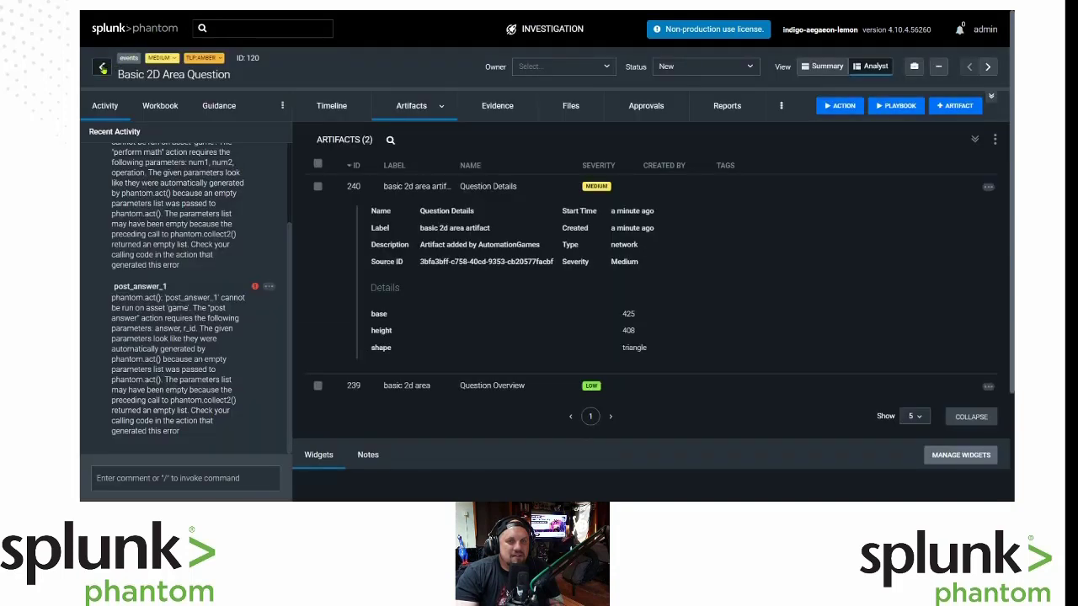
click(102, 67)
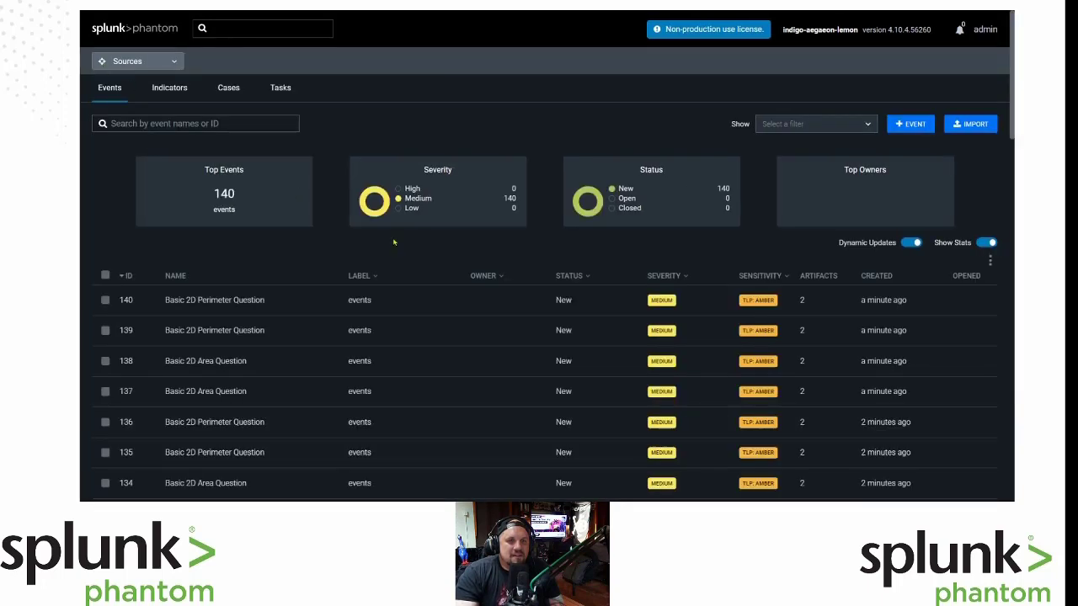
click(220, 308)
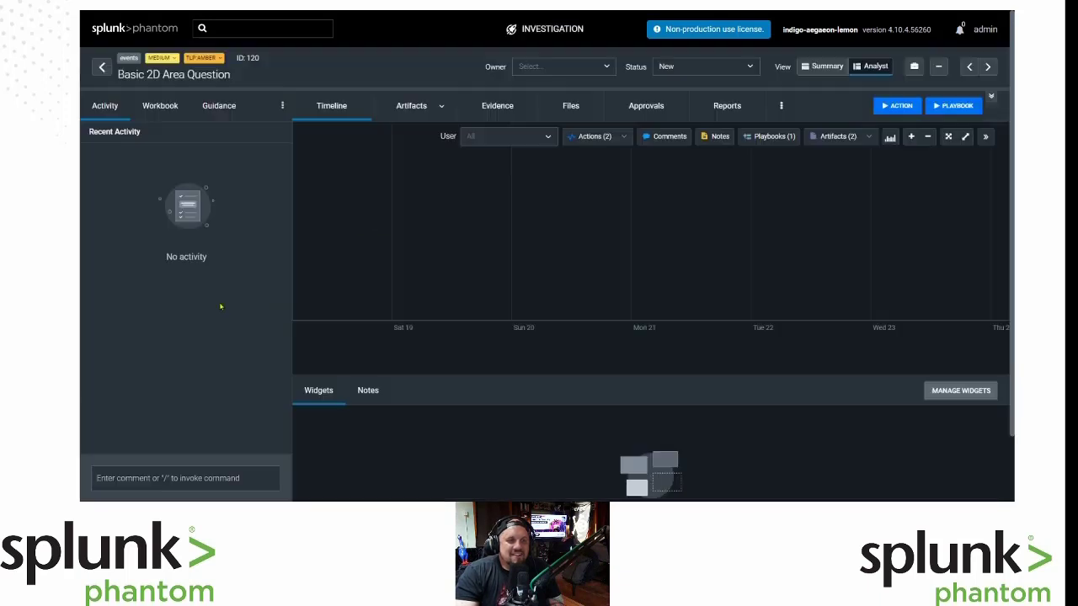
click(101, 67)
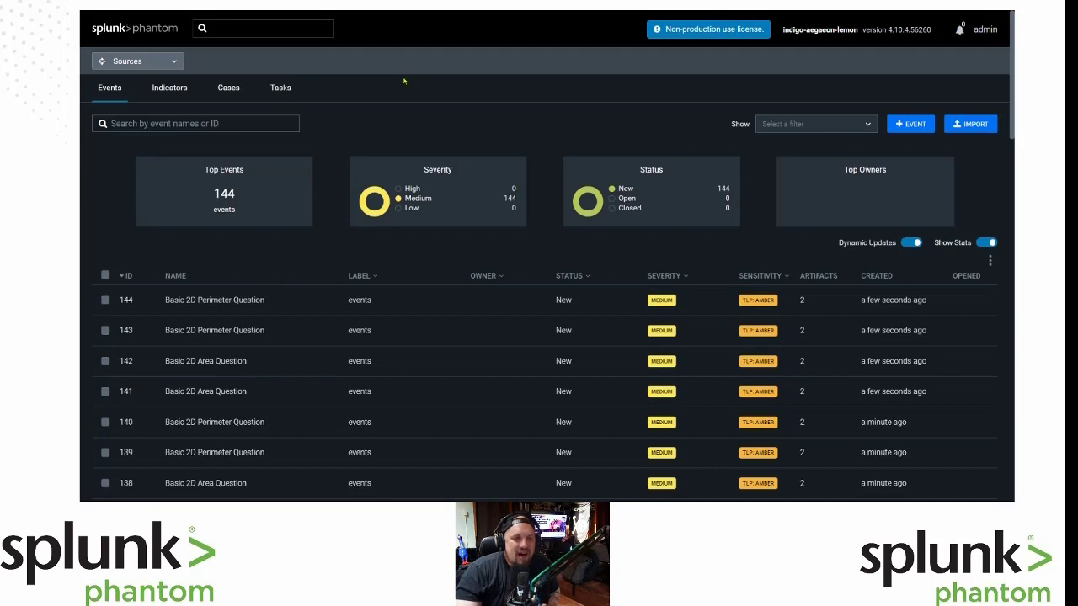
Return to the Playbooks list through the main menu and check the latest run output.
click(177, 62)
click(143, 171)
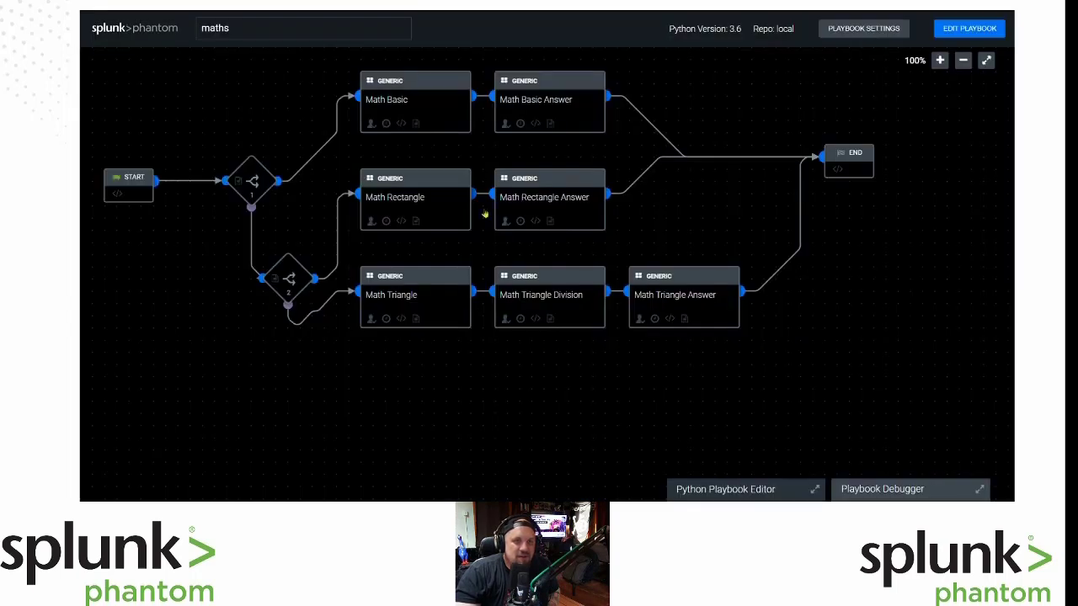
click(916, 490)
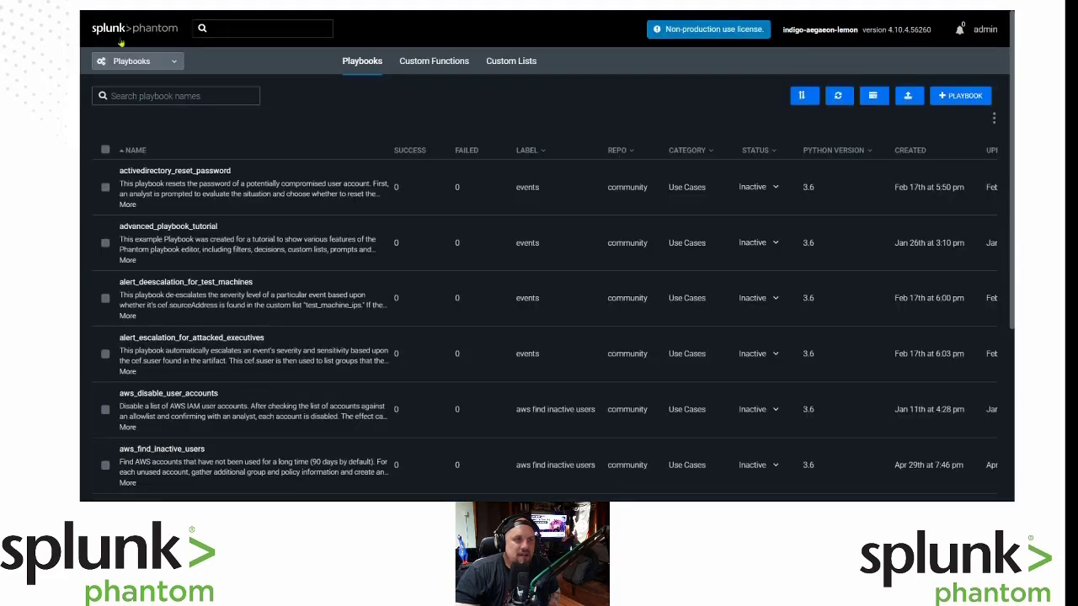
Open event 142 and confirm Math_Triangle_Answer posted 40363, scored CORRECT for 3 points, then view scores.
click(139, 61)
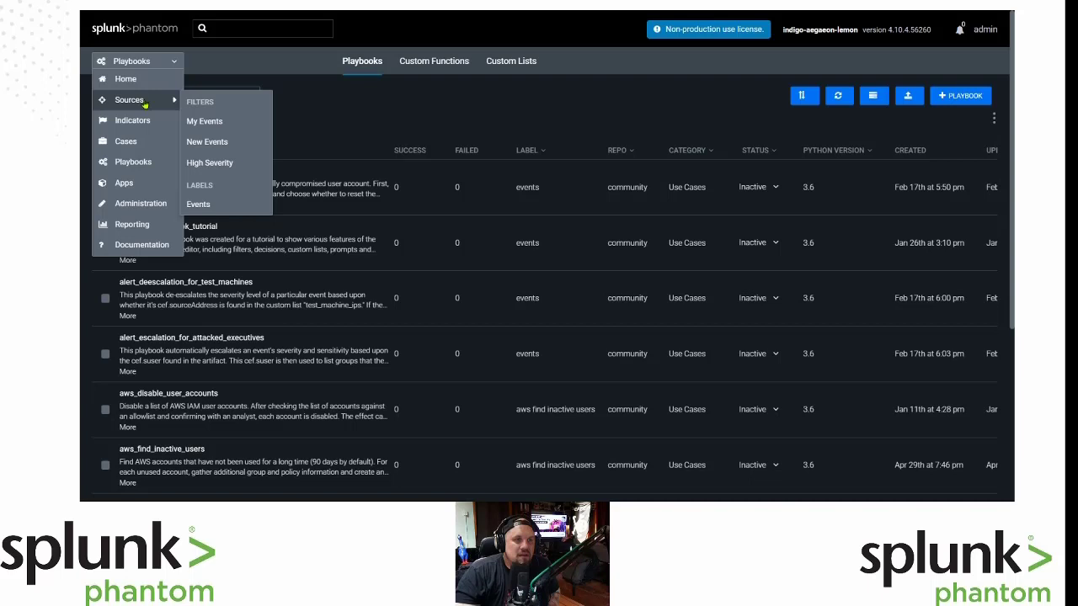
click(143, 102)
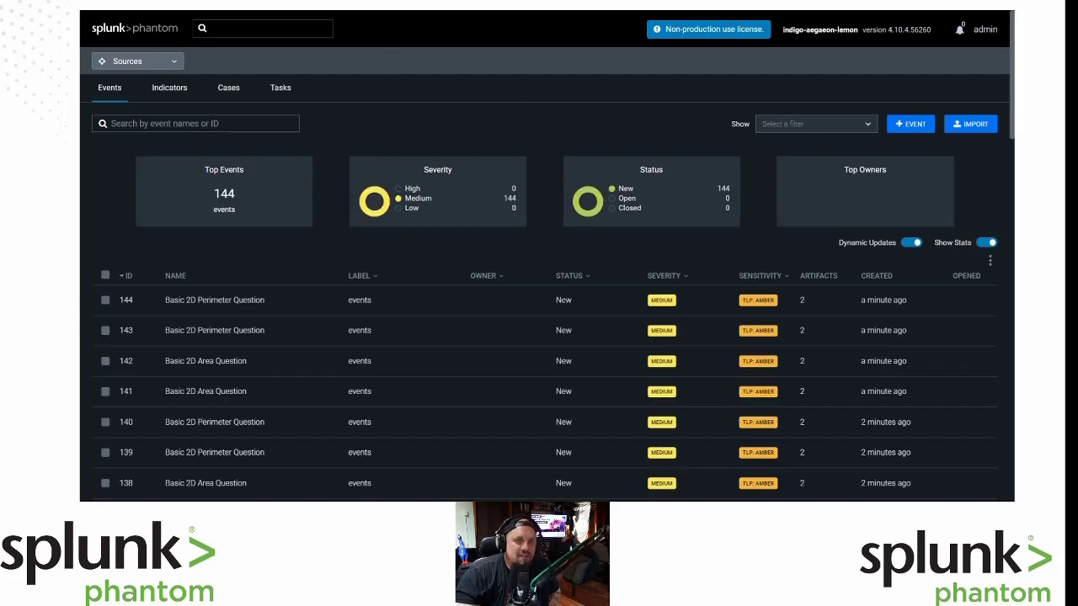
click(172, 362)
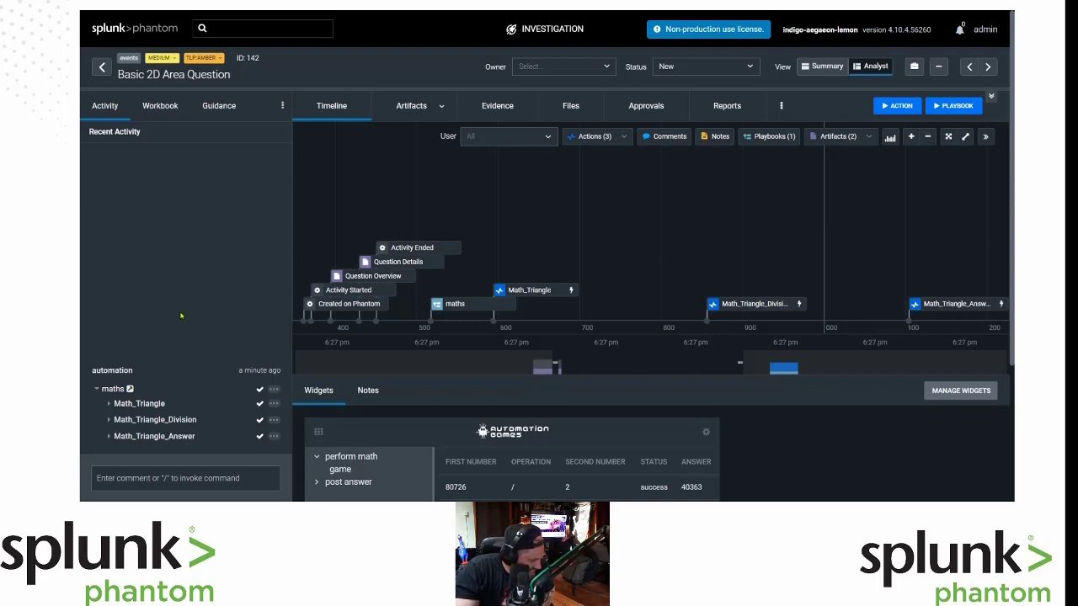
click(175, 439)
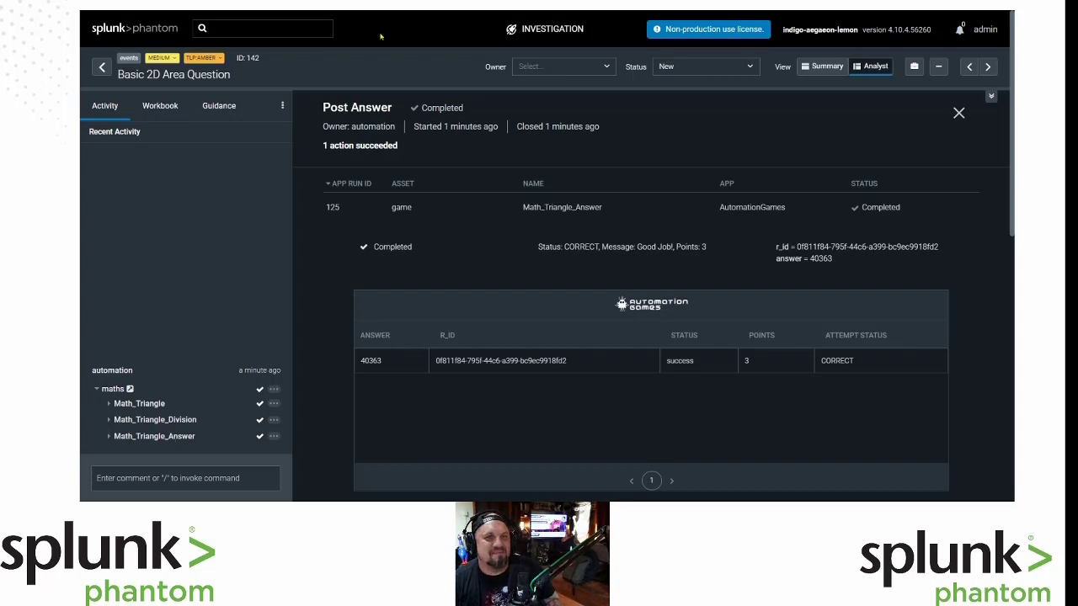
click(384, 7)
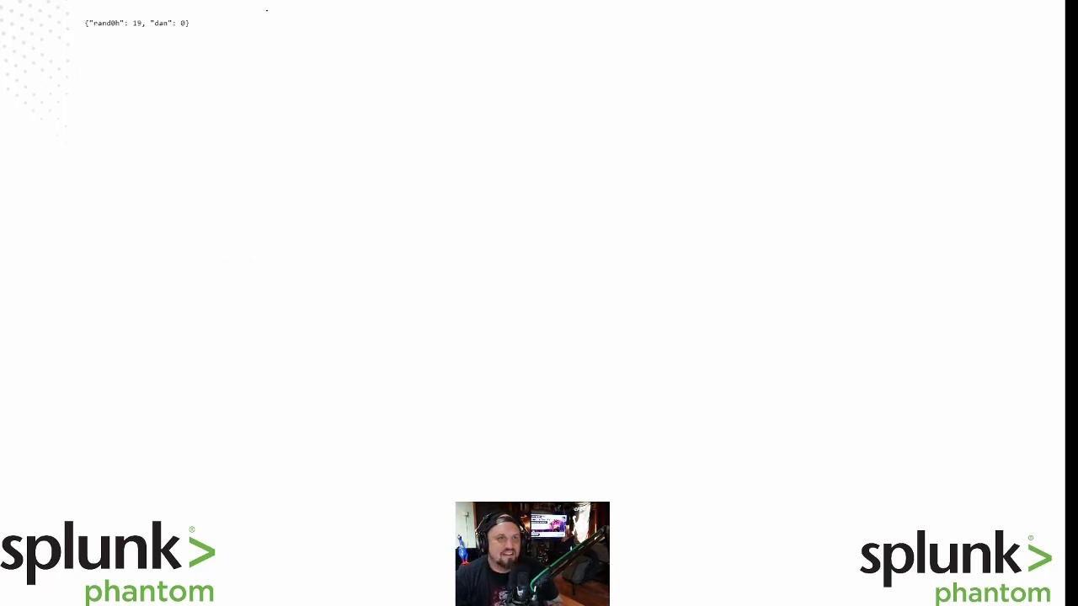
Reload the JSON scores page to see the first player rise from 19 to 34, then return to Phantom.
key(F5)
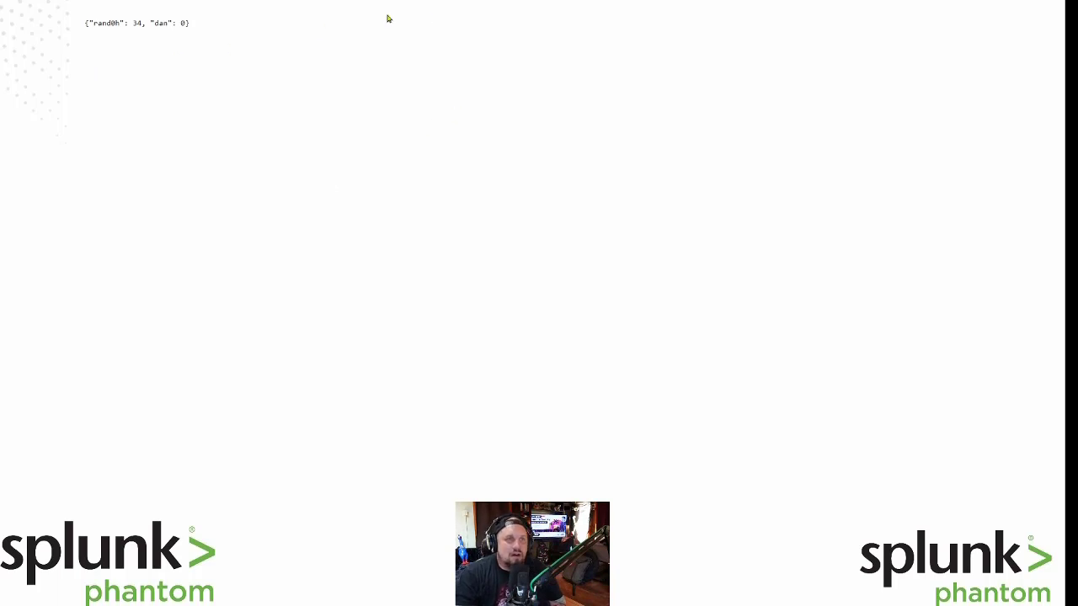
key(ctrl+Tab)
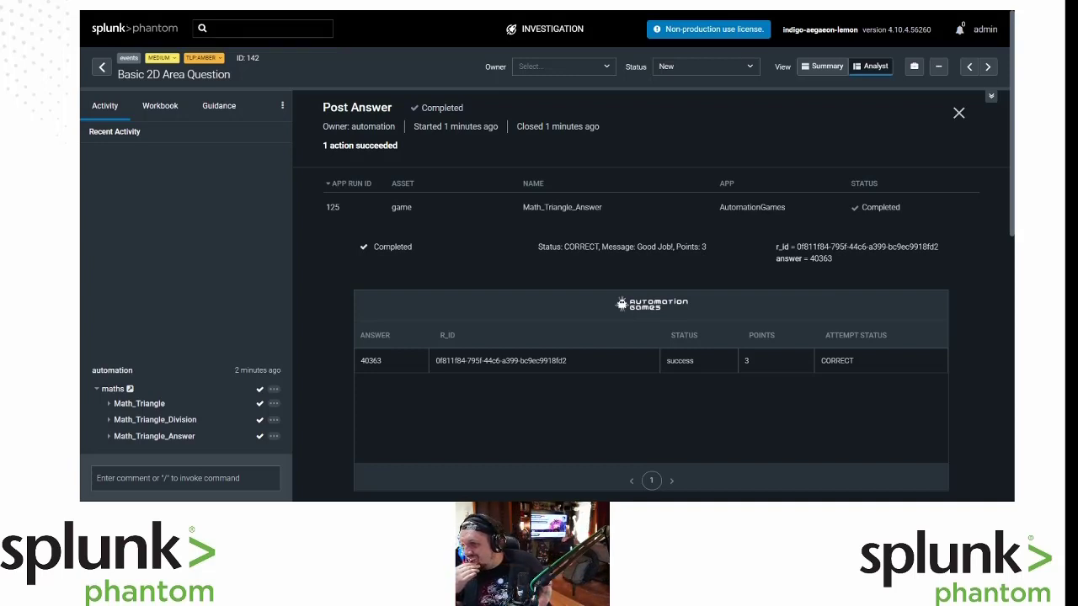
Open Formatting (JSON) event 154's artifacts and expand artifact 323 (player_9, score 20).
click(101, 67)
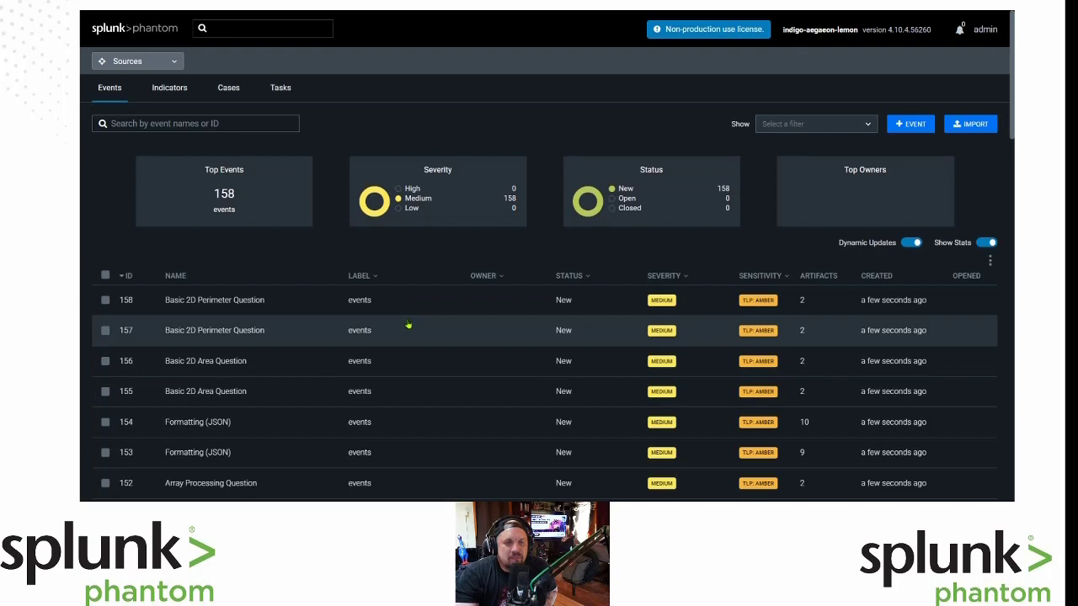
scroll(407, 325, down, 1)
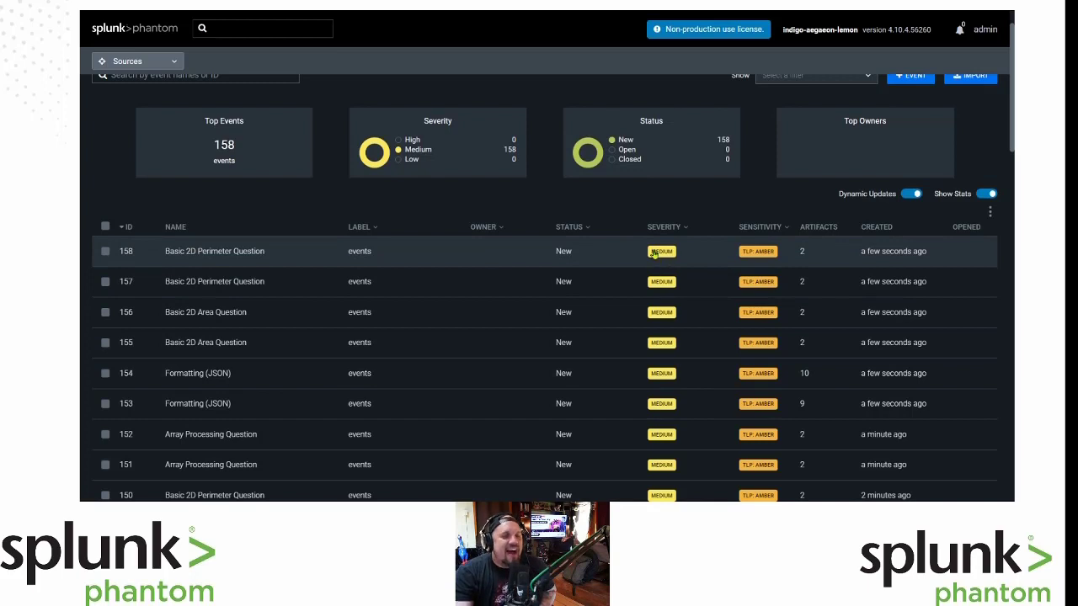
click(209, 375)
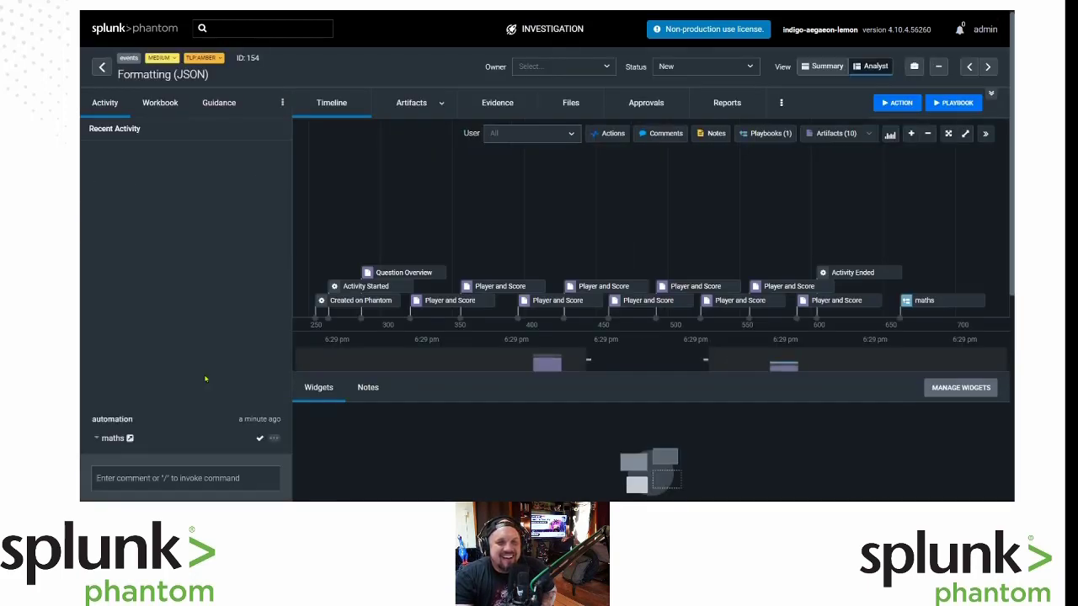
click(409, 103)
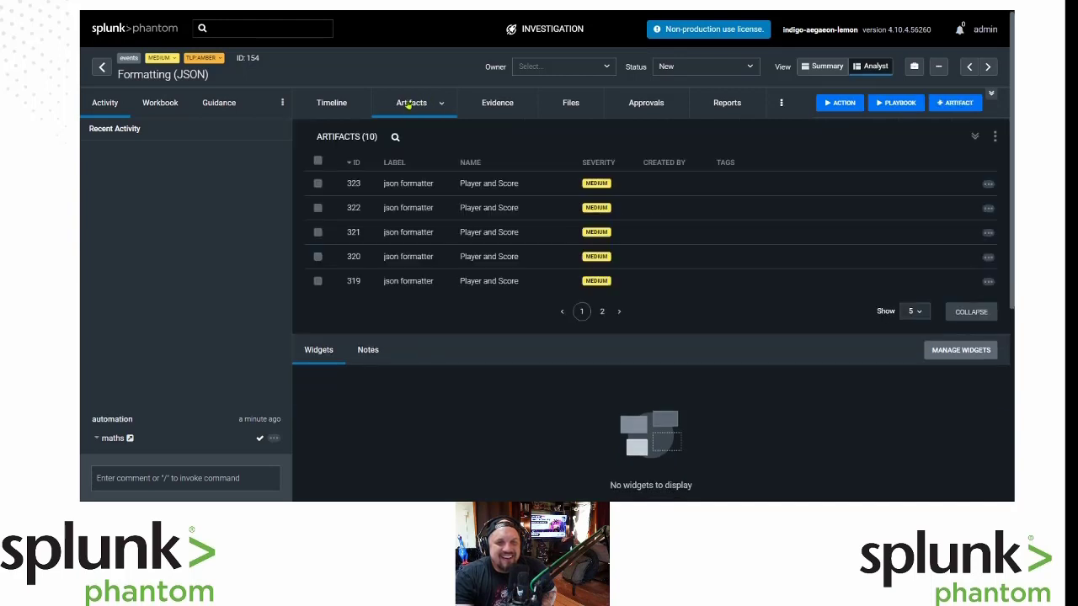
click(403, 187)
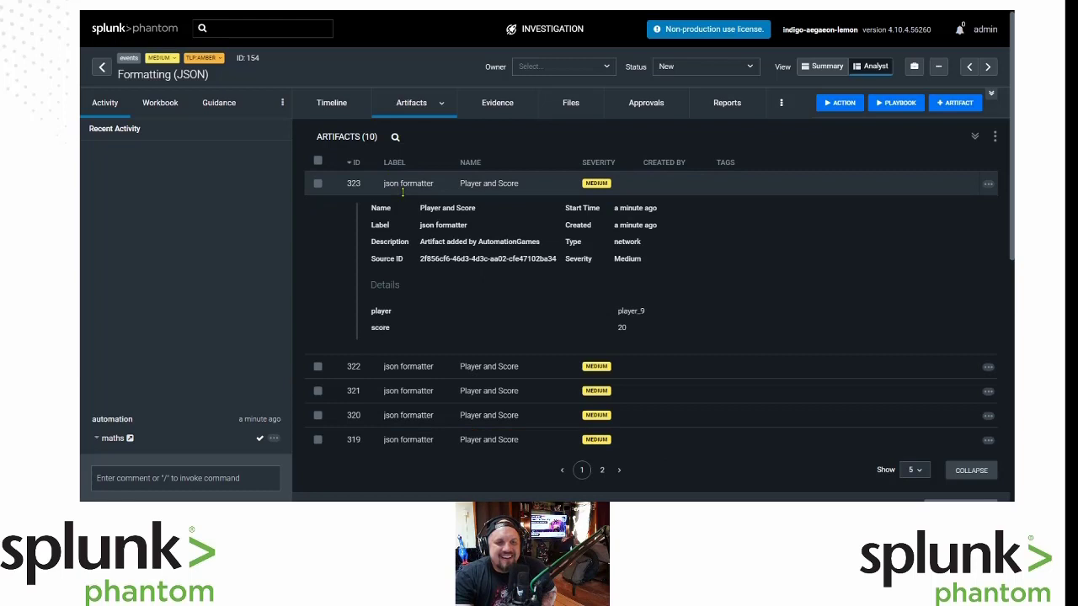